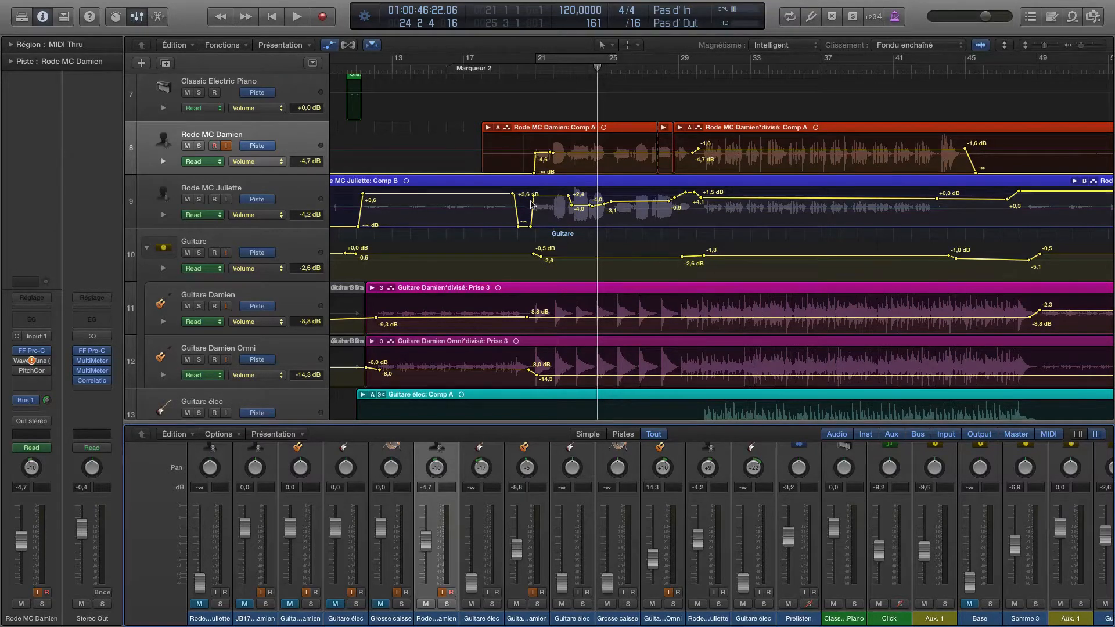
click(534, 285)
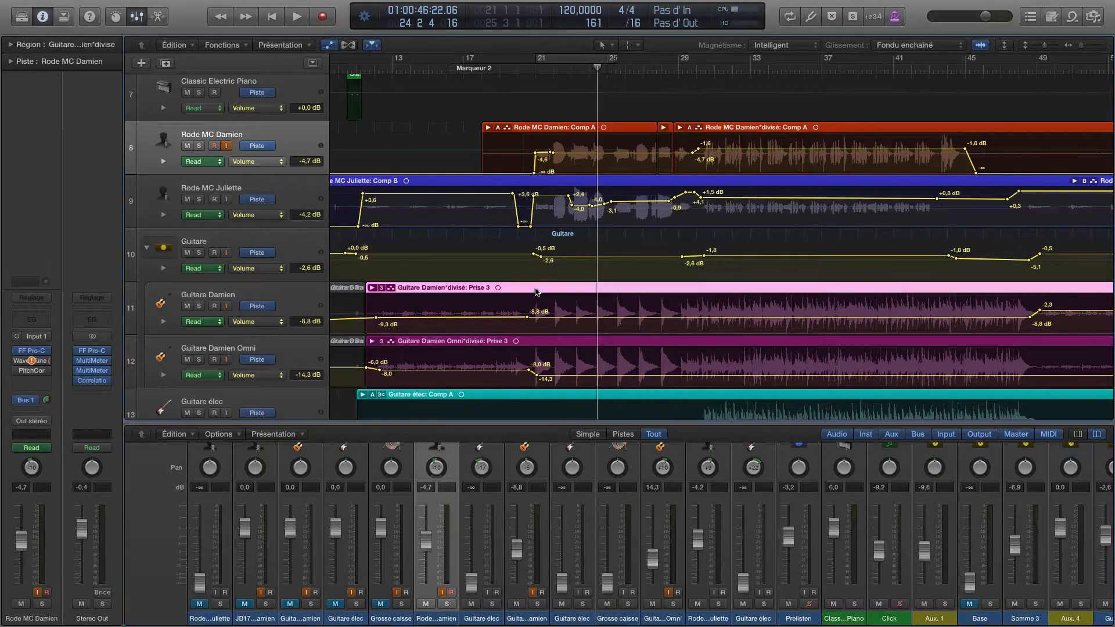
click(132, 6)
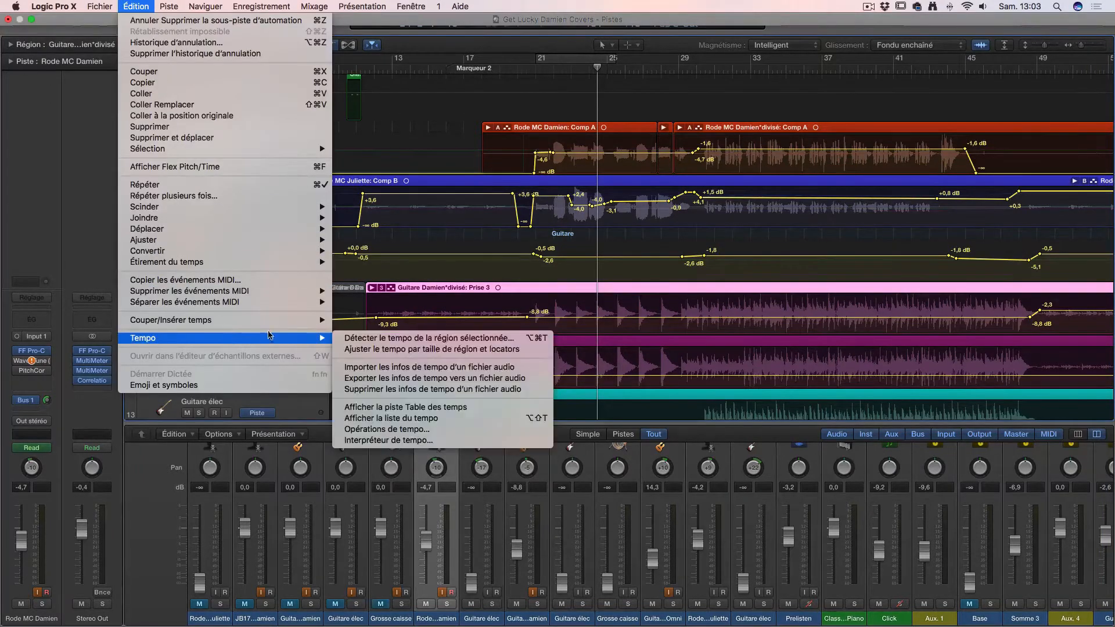
mouse_move(293, 338)
click(389, 142)
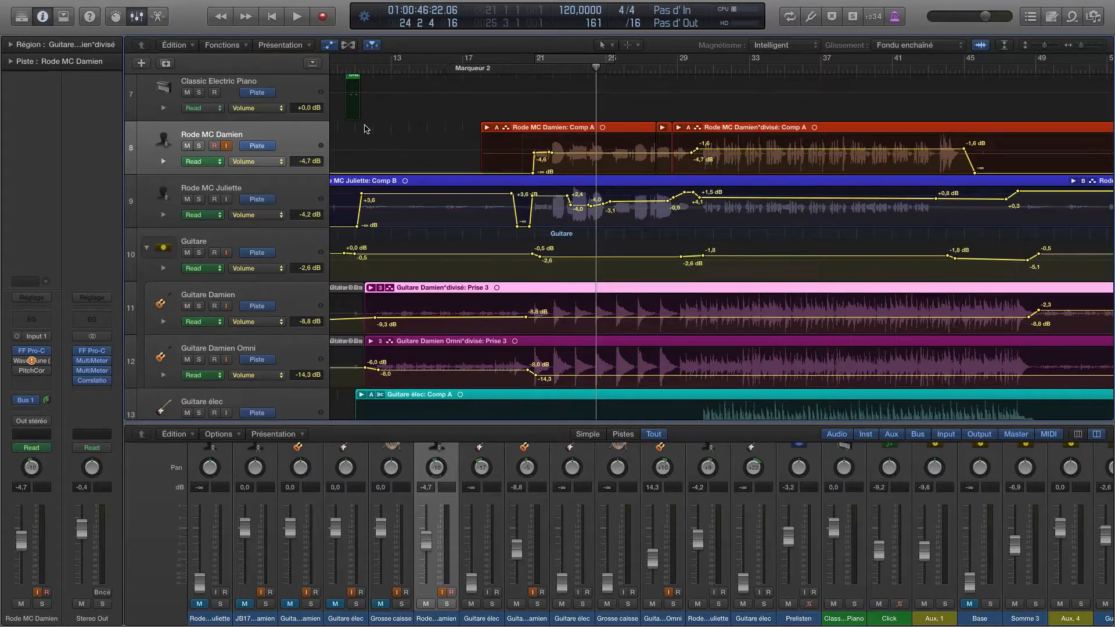
scroll(366, 126, left, 1)
Create a new project alternative named "Get Lucky Damien Covers #Table des temps" and save the changes to the current alternative
click(109, 5)
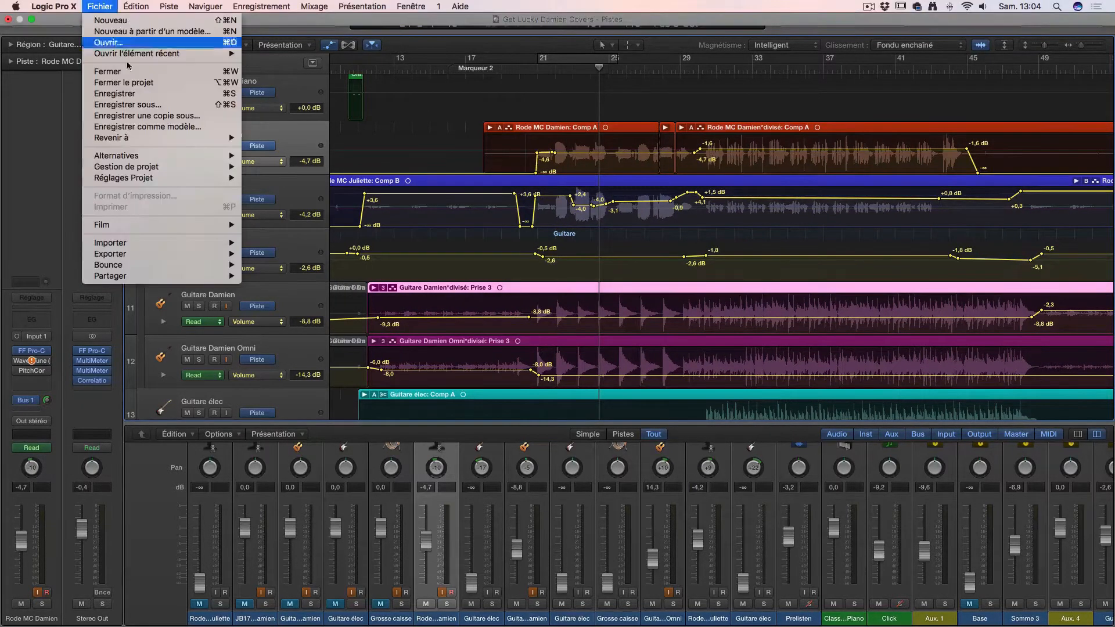
mouse_move(186, 156)
click(256, 155)
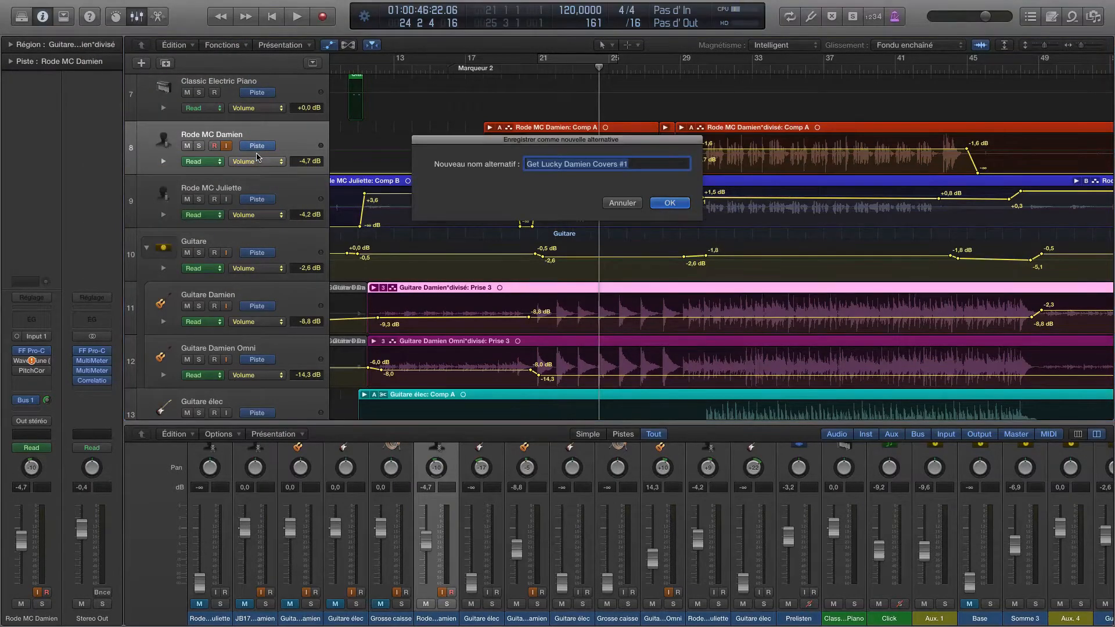
key(Right)
key(BackSpace)
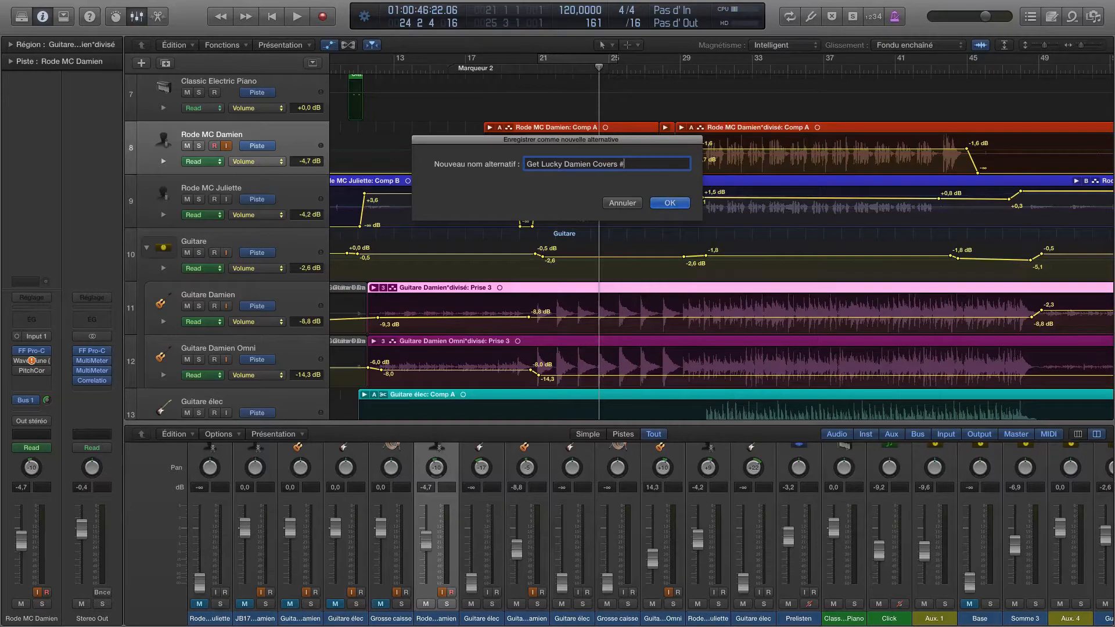
text(T)
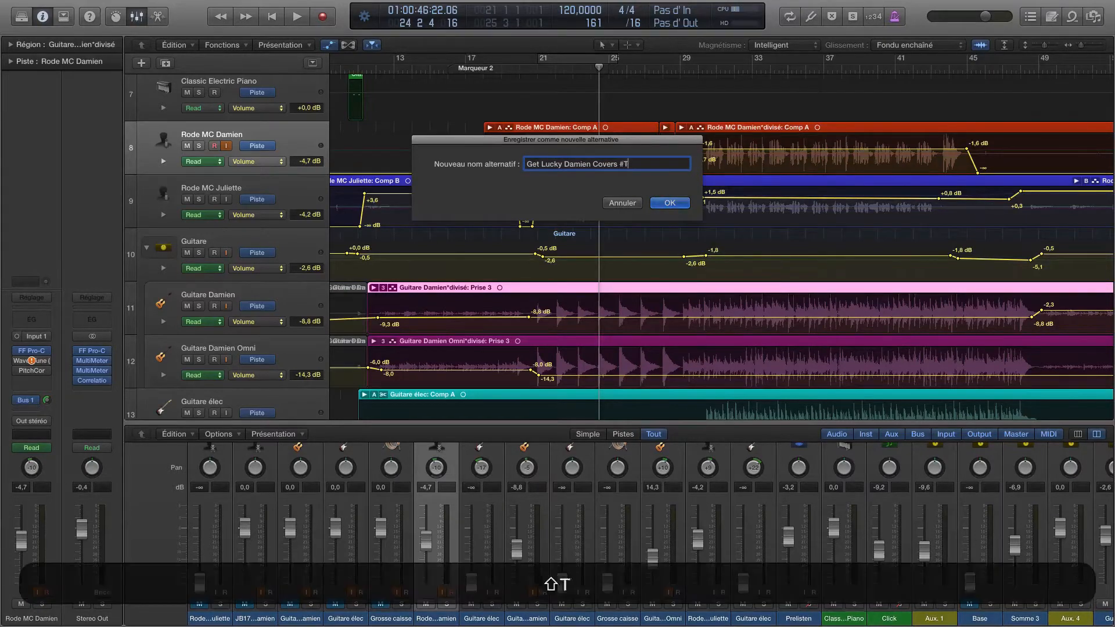
text(able des temps)
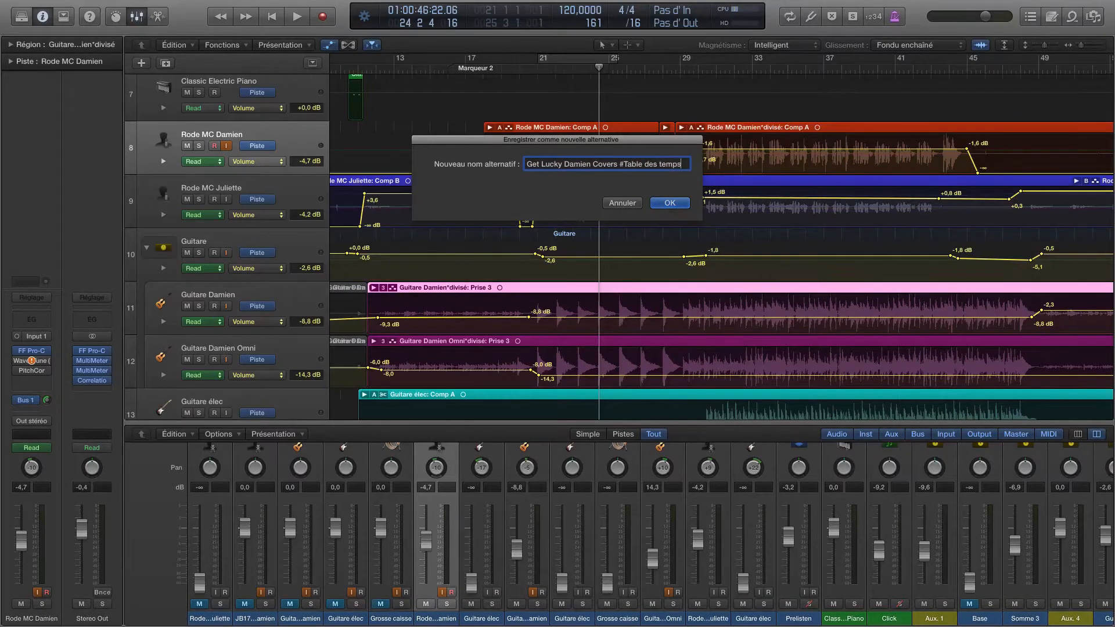
key(Return)
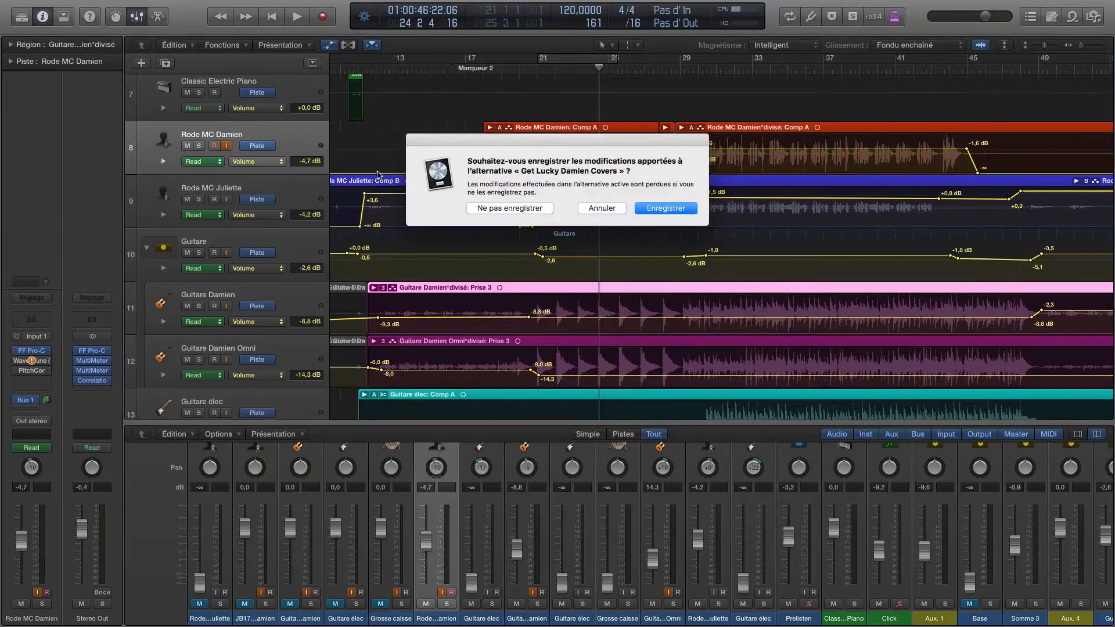
click(641, 209)
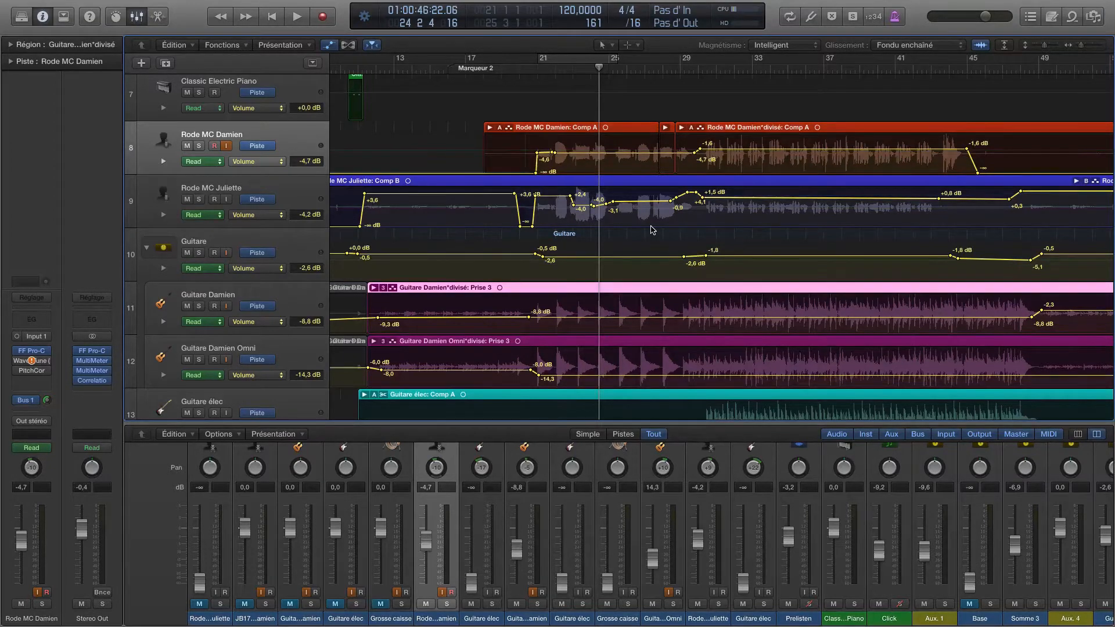
Hide the automation, mixer and inspector, and fit the whole arrangement in view
key(a)
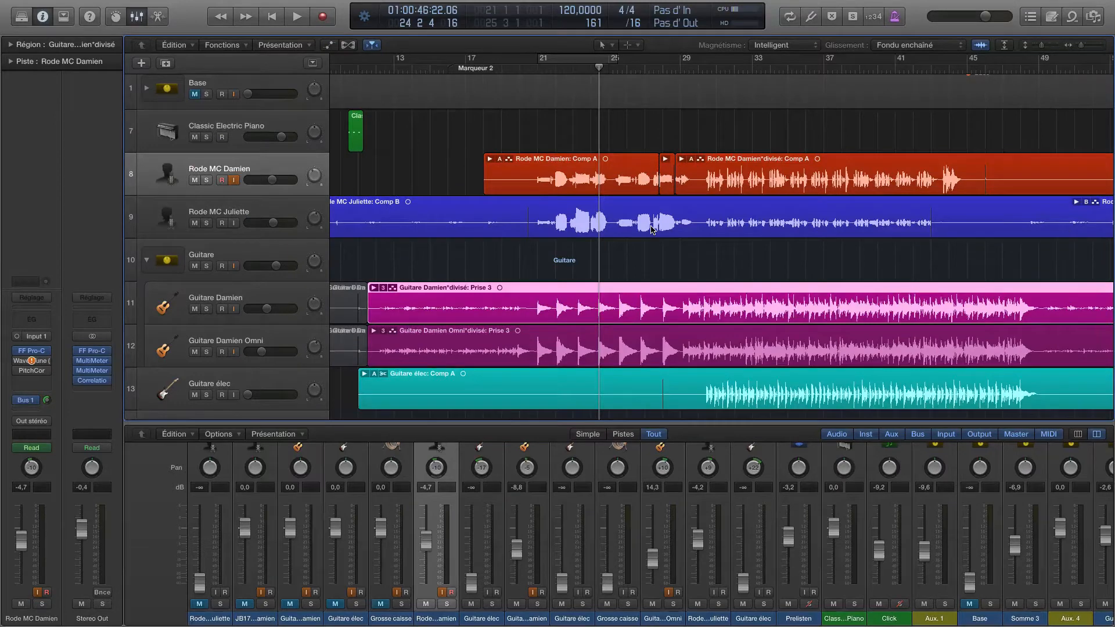
key(x)
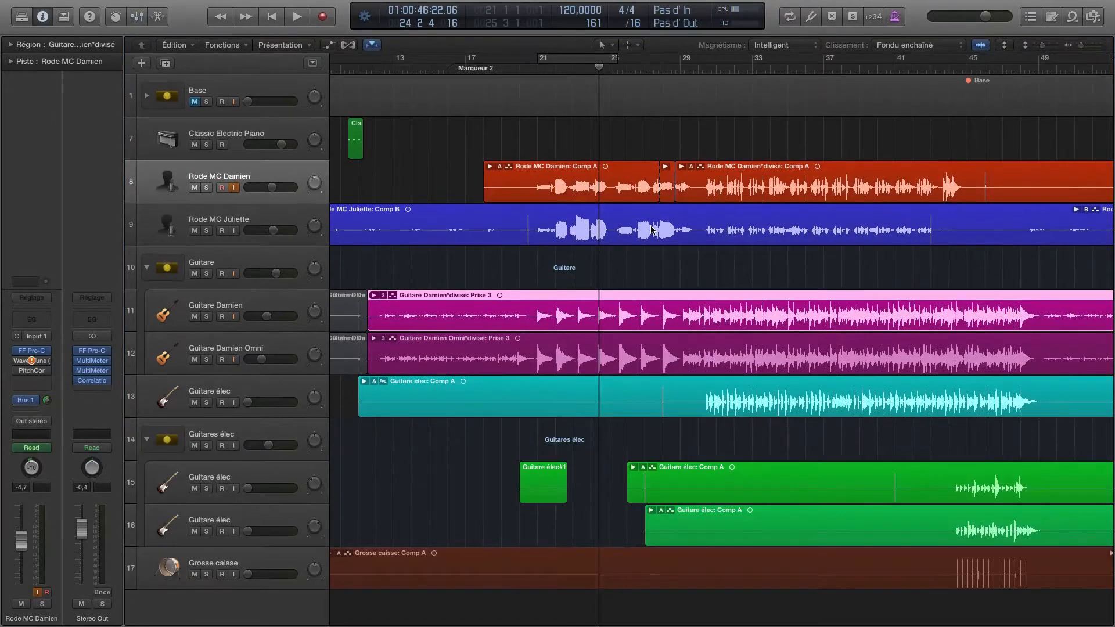
key(i)
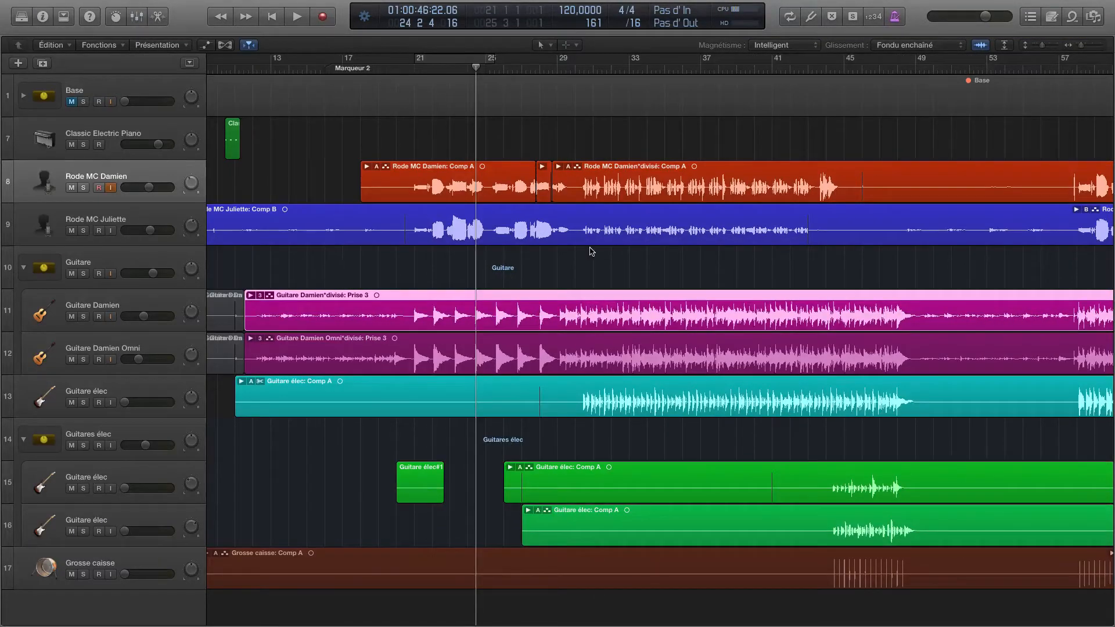
scroll(589, 256, down, 1)
scroll(588, 261, down, 4)
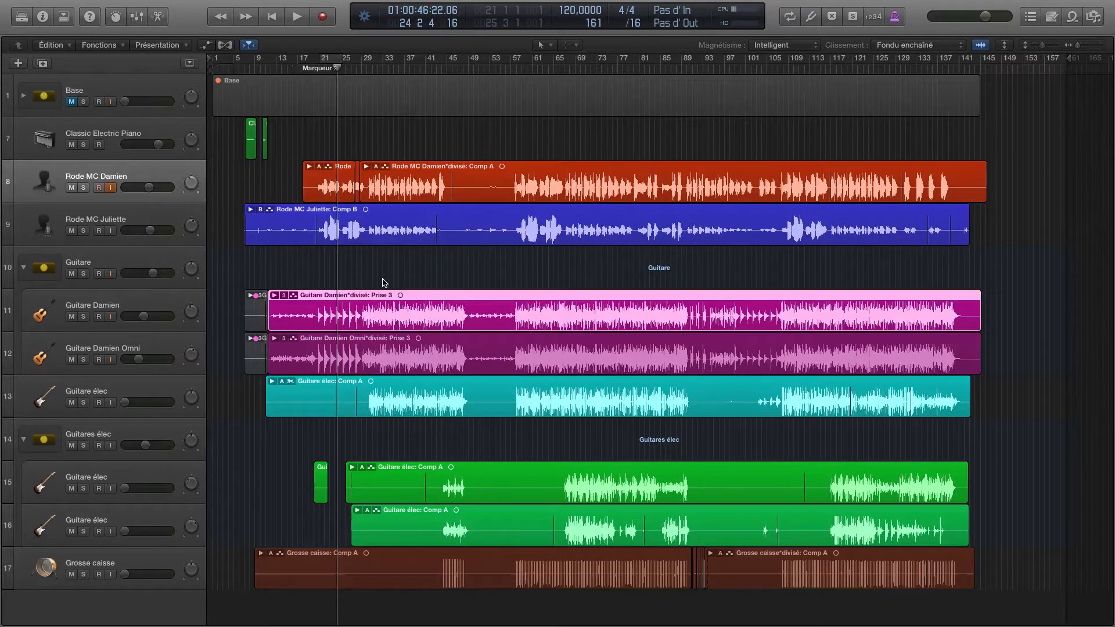
Bounce the long Guitare Damien Omni take folder in place to a new track, muting the source and including volume/pan automation
click(375, 345)
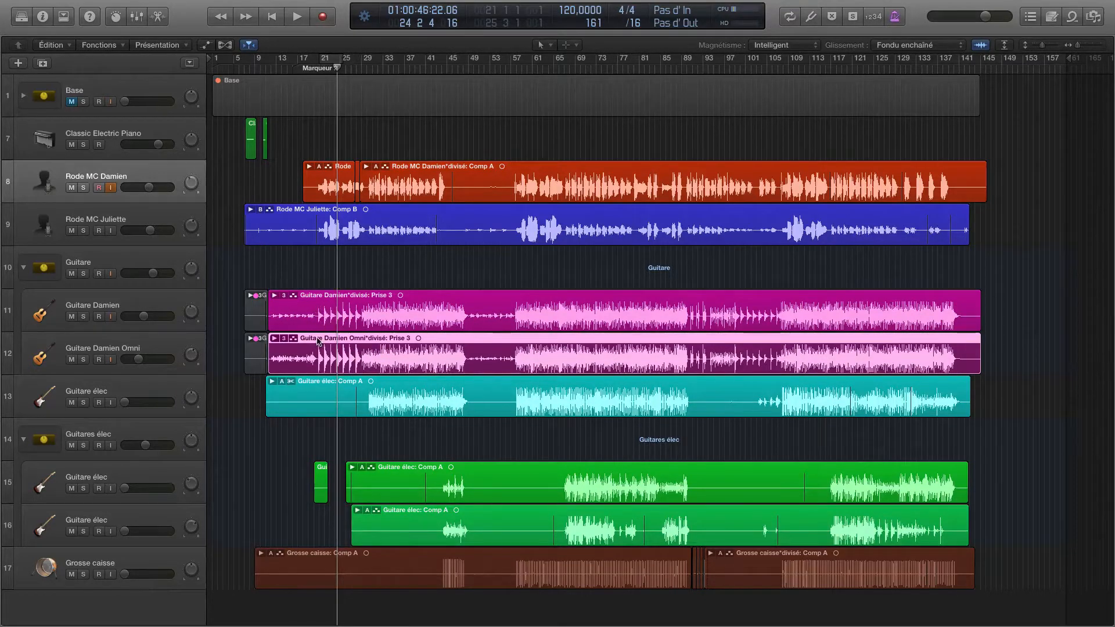
click(275, 339)
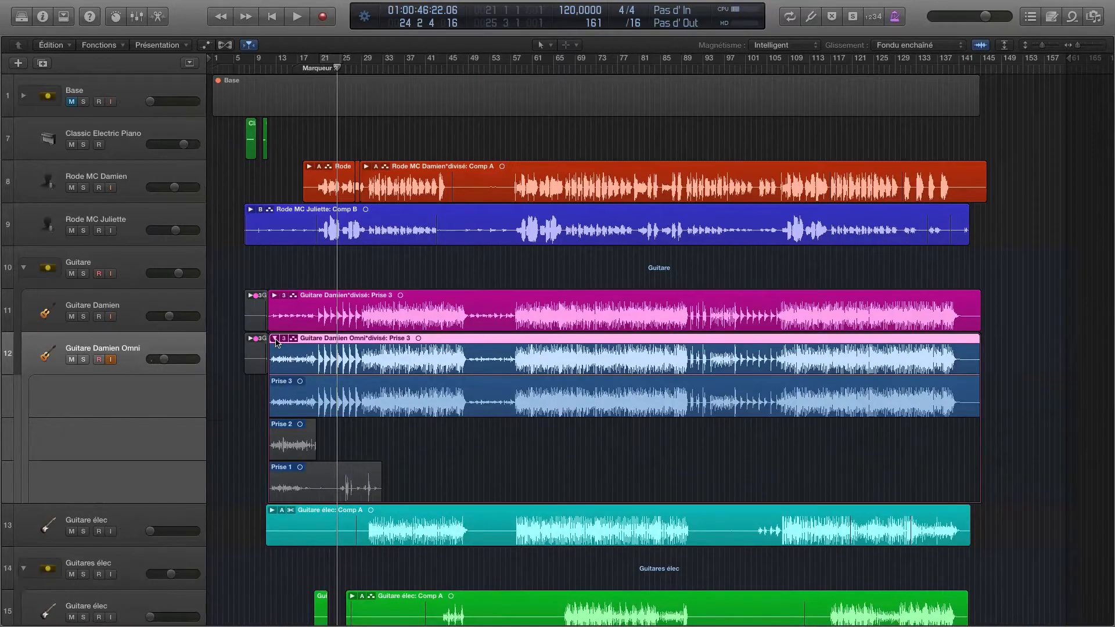
click(275, 339)
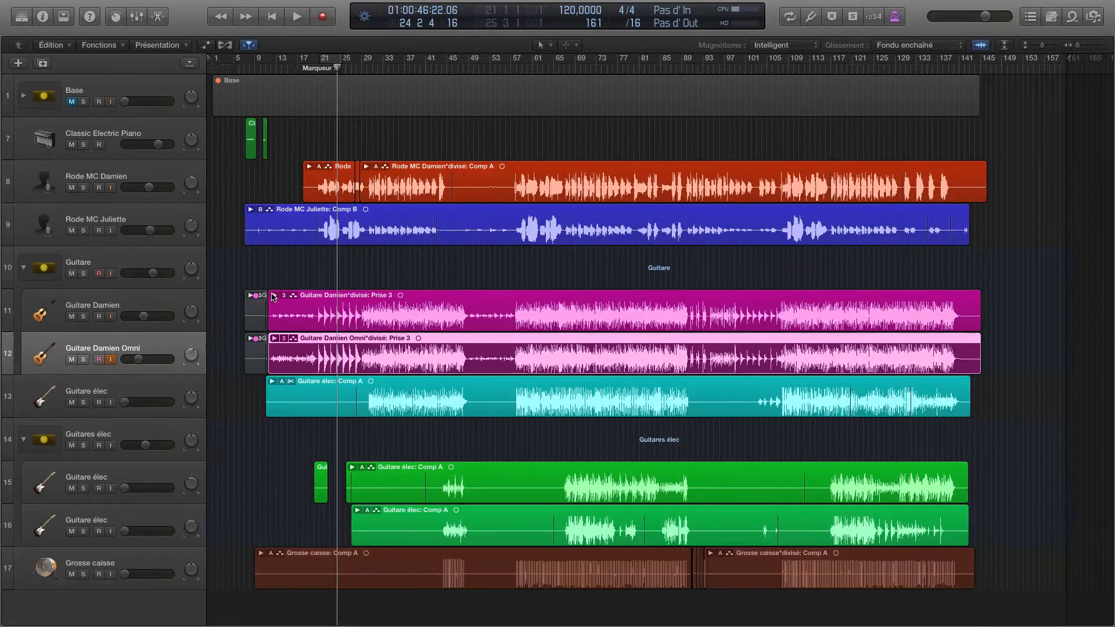
click(274, 296)
click(273, 296)
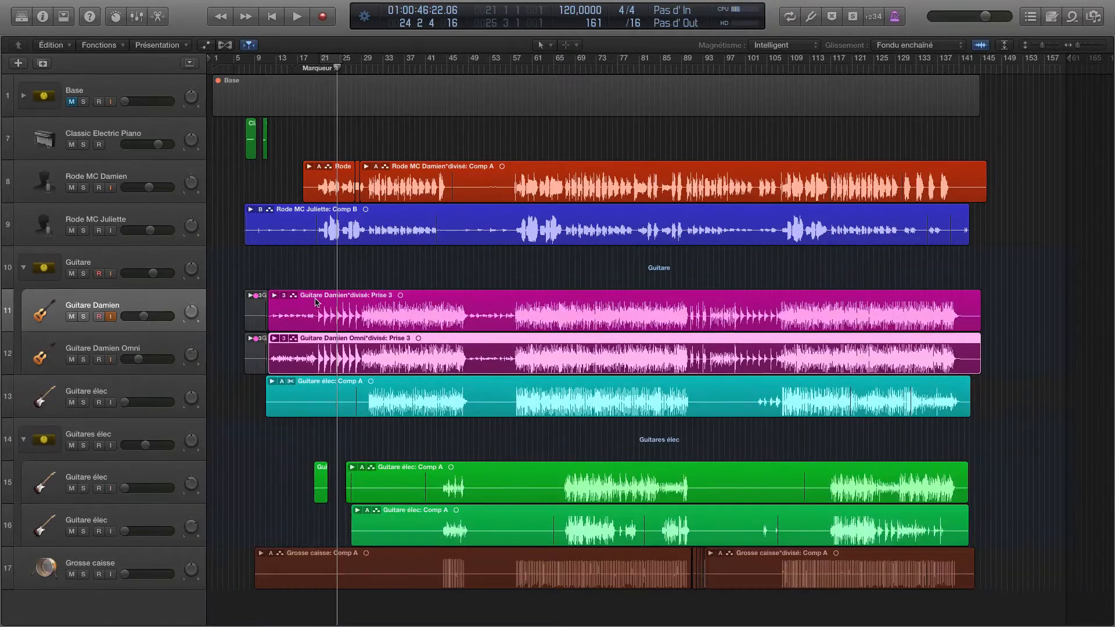
right_click(317, 338)
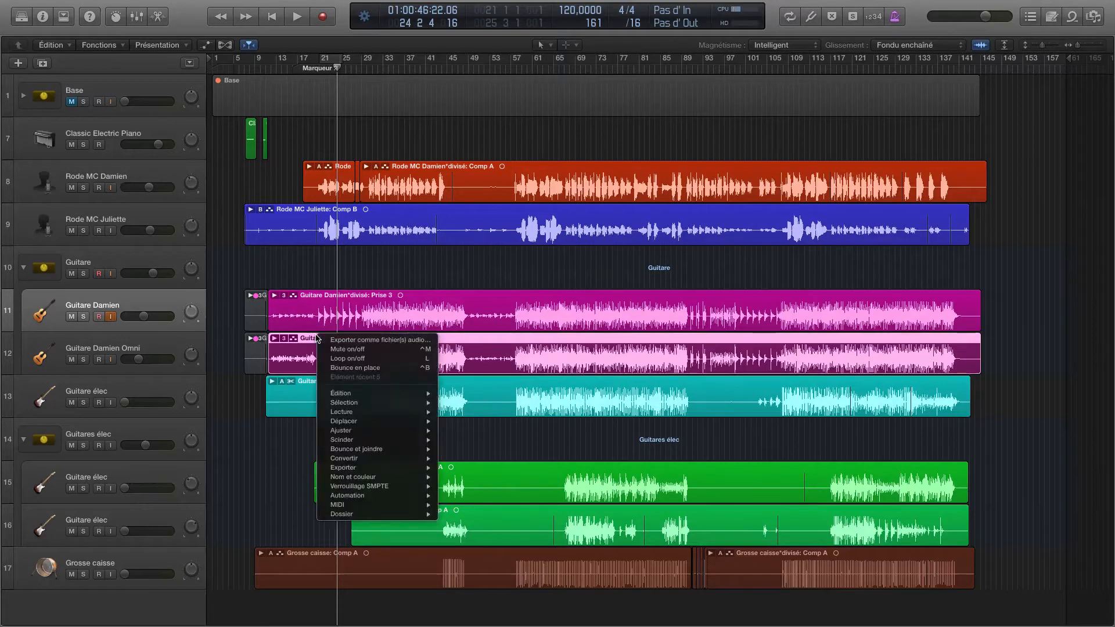
click(362, 368)
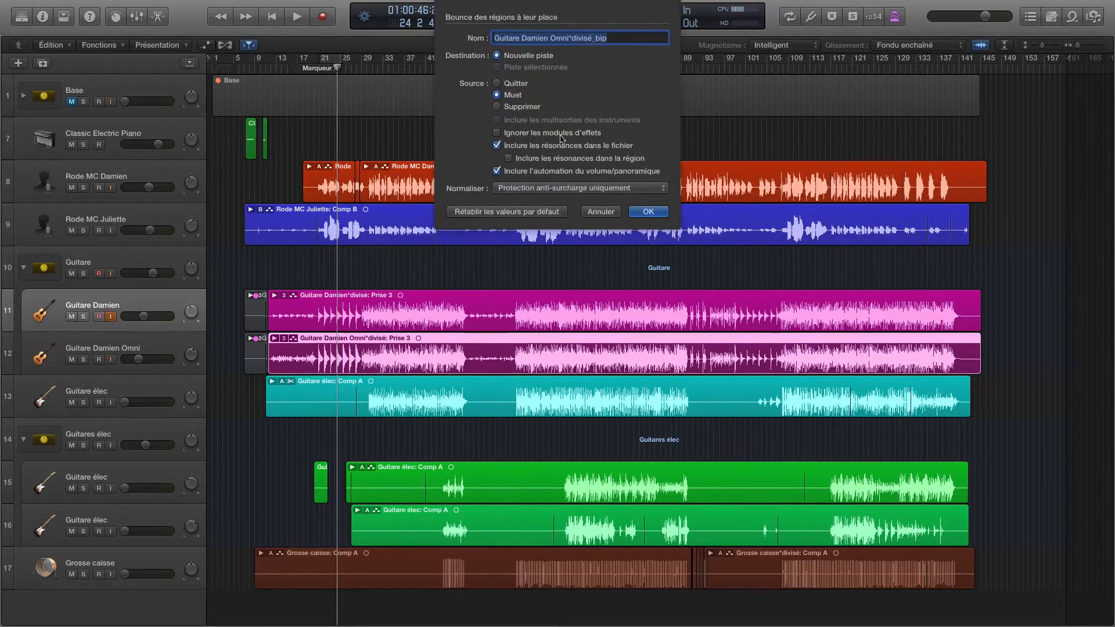
click(647, 213)
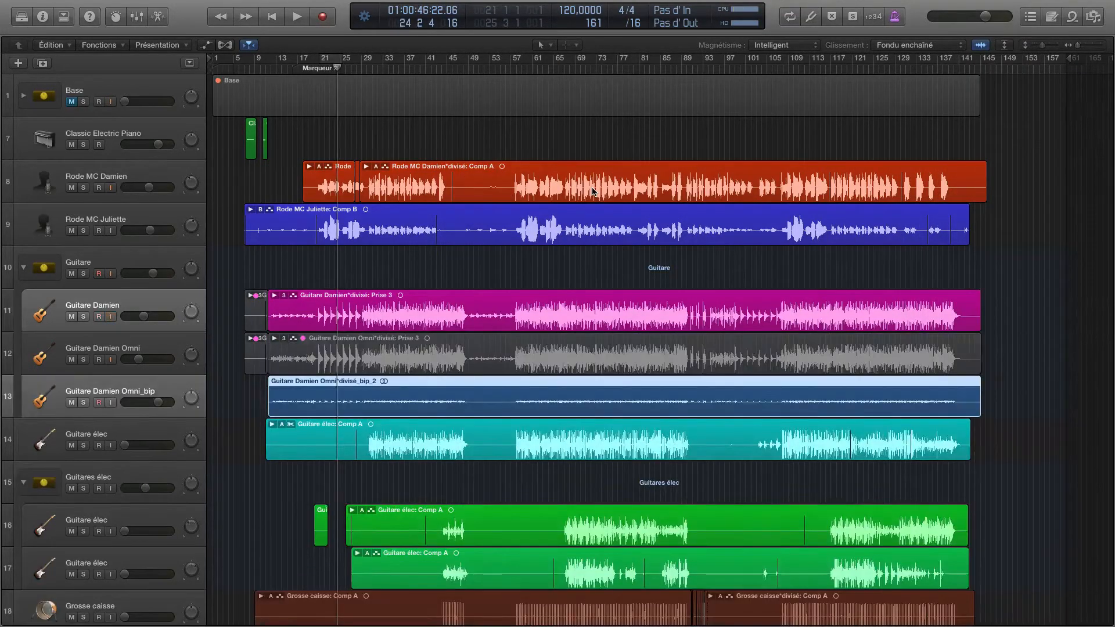
Unmute the original Guitare Damien Omni region and move the bounced track to the top of the track list
click(426, 347)
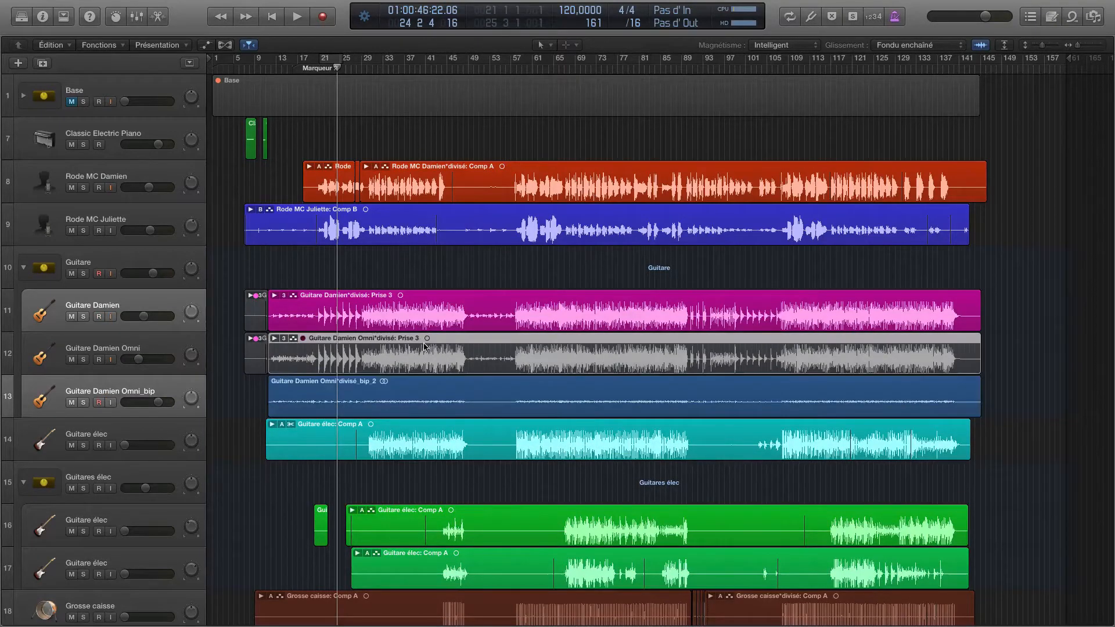
key(ctrl+m)
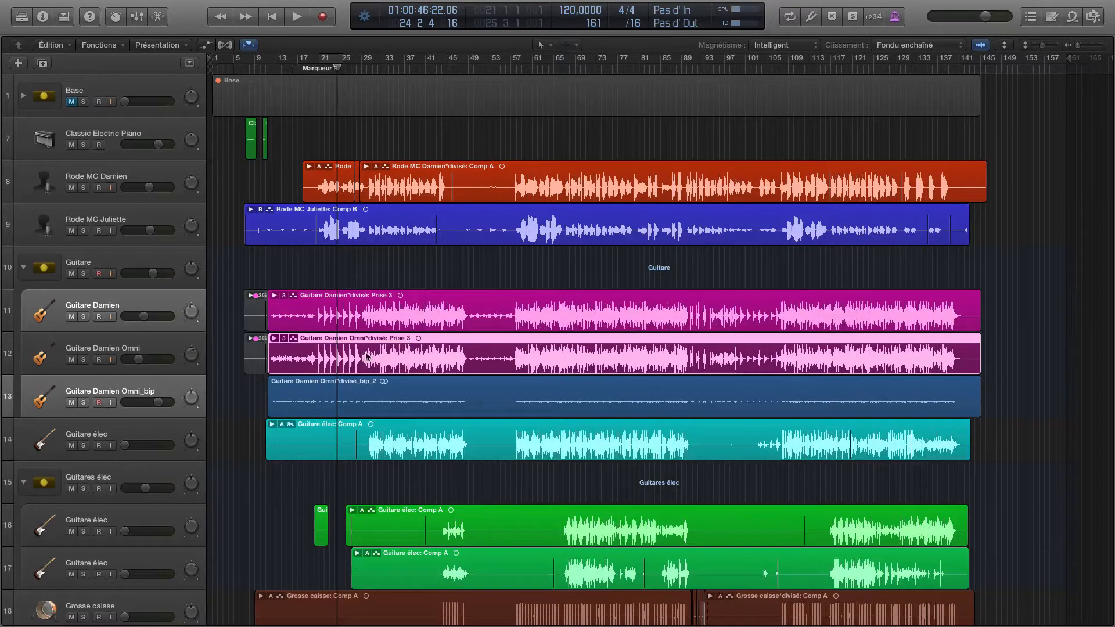
click(138, 391)
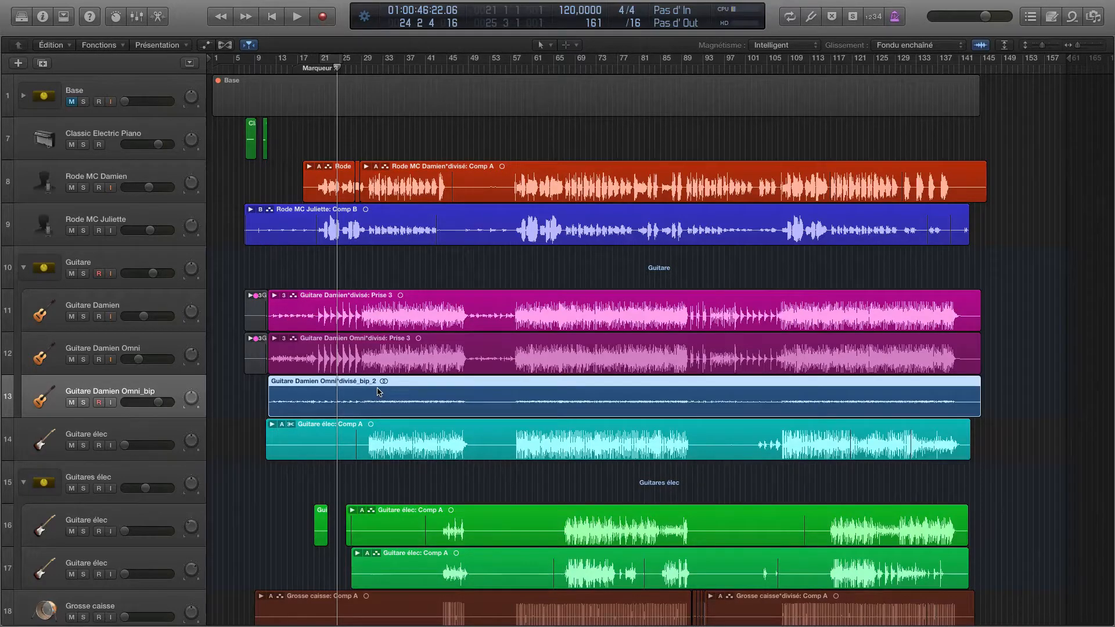
drag(131, 391, 140, 94)
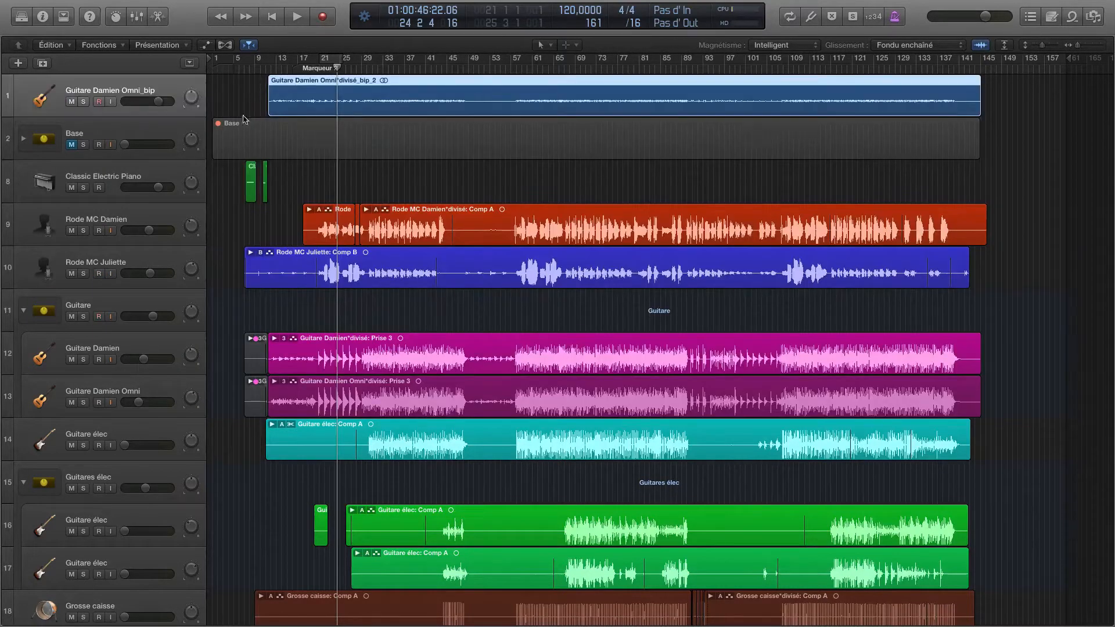
Lock the SMPTE position of the bounced guitar region and test the lock by trying to move it
right_click(384, 83)
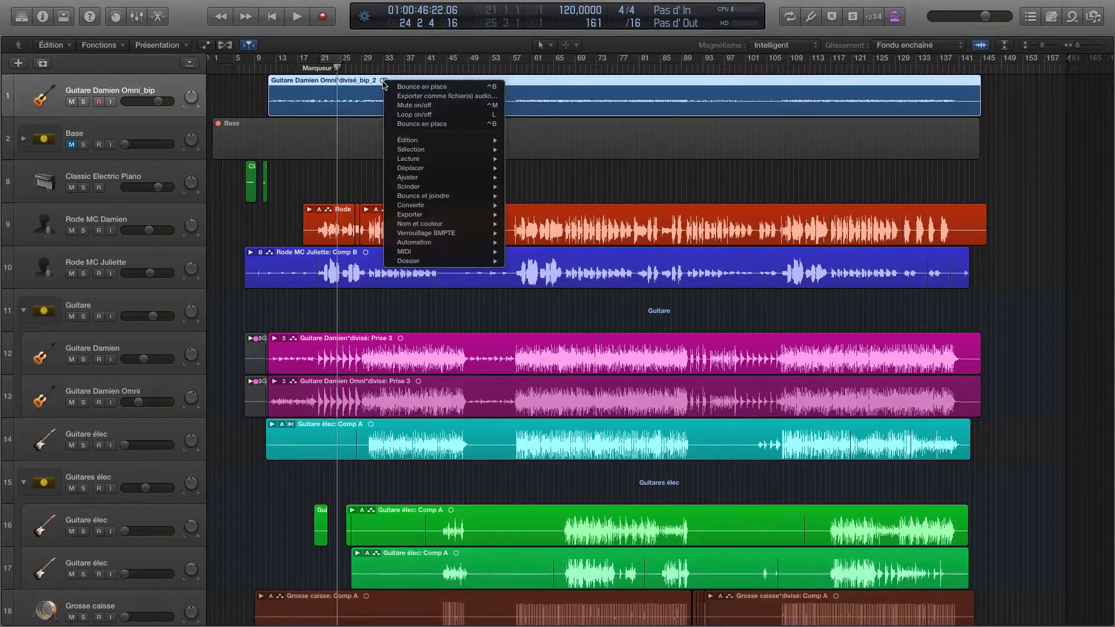
mouse_move(464, 234)
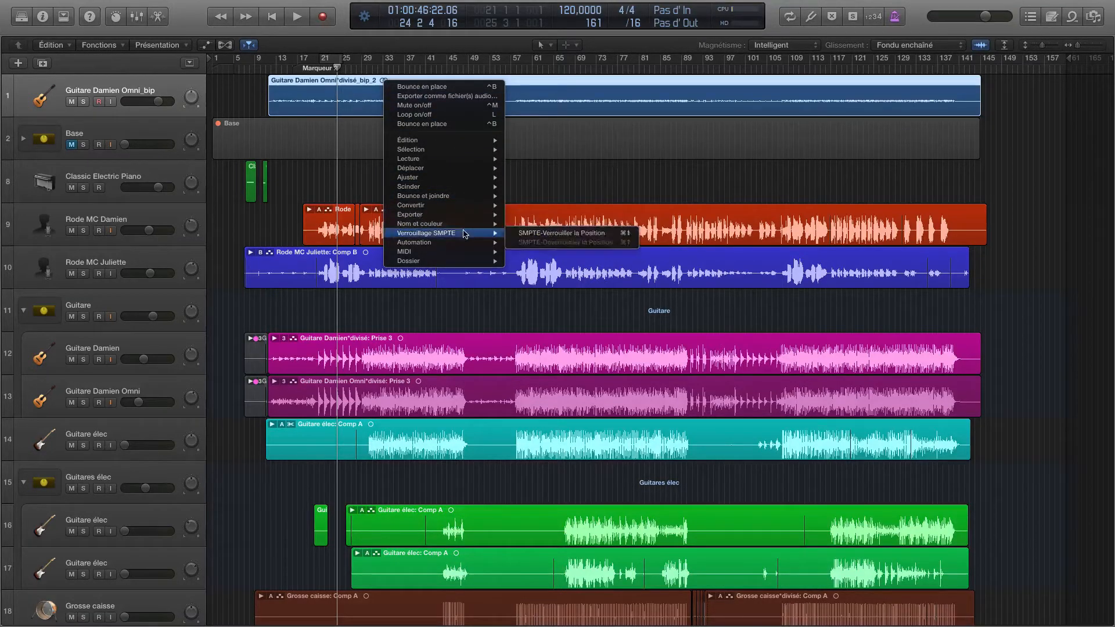
click(516, 233)
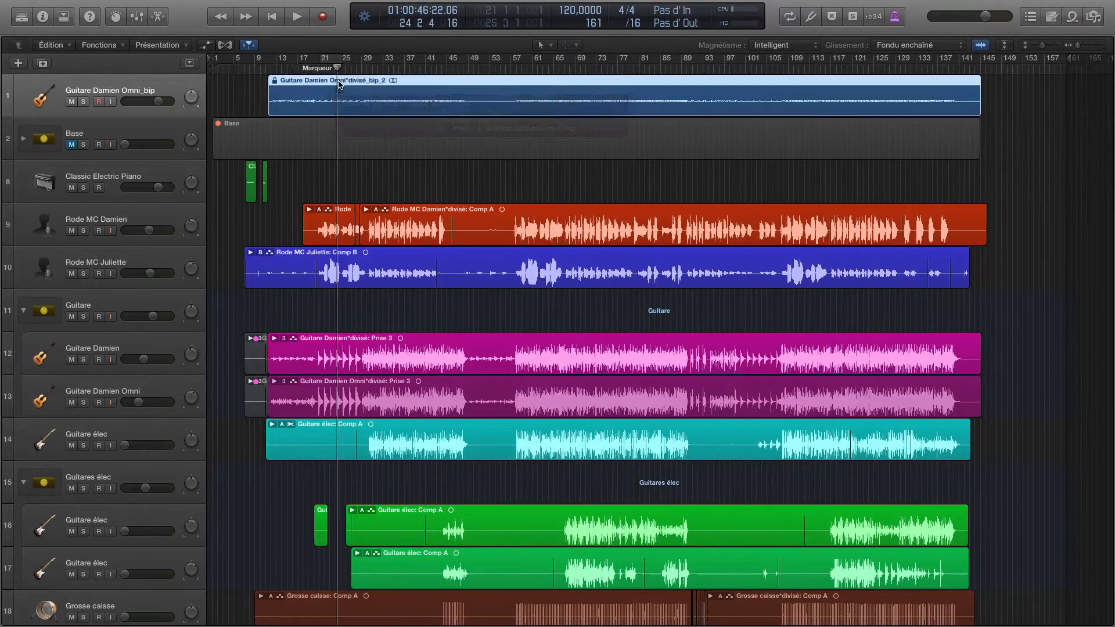
mouse_move(339, 84)
mouse_down()
mouse_move(274, 85)
mouse_move(334, 86)
mouse_up()
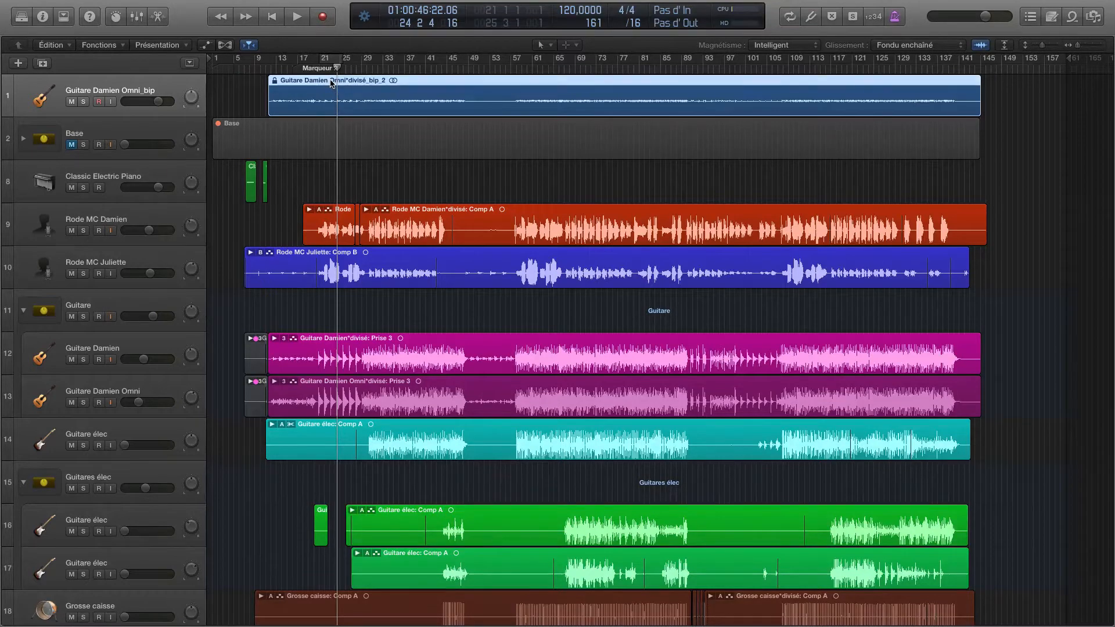
Open the bounced guitar region in the audio track editor and turn on Flex for its track
double_click(333, 83)
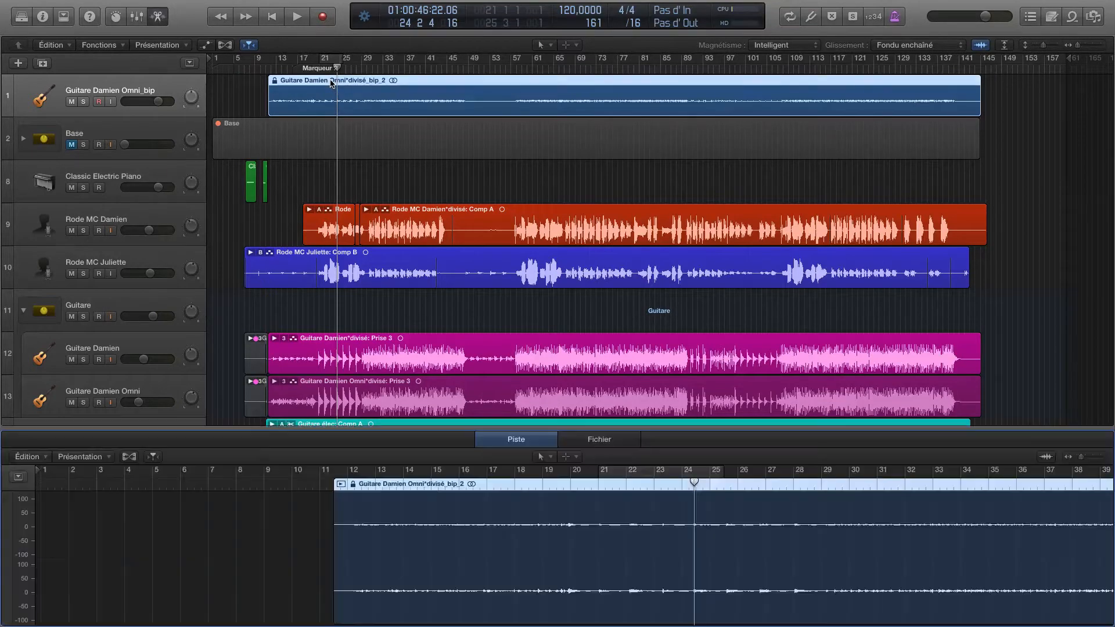
click(128, 457)
click(651, 208)
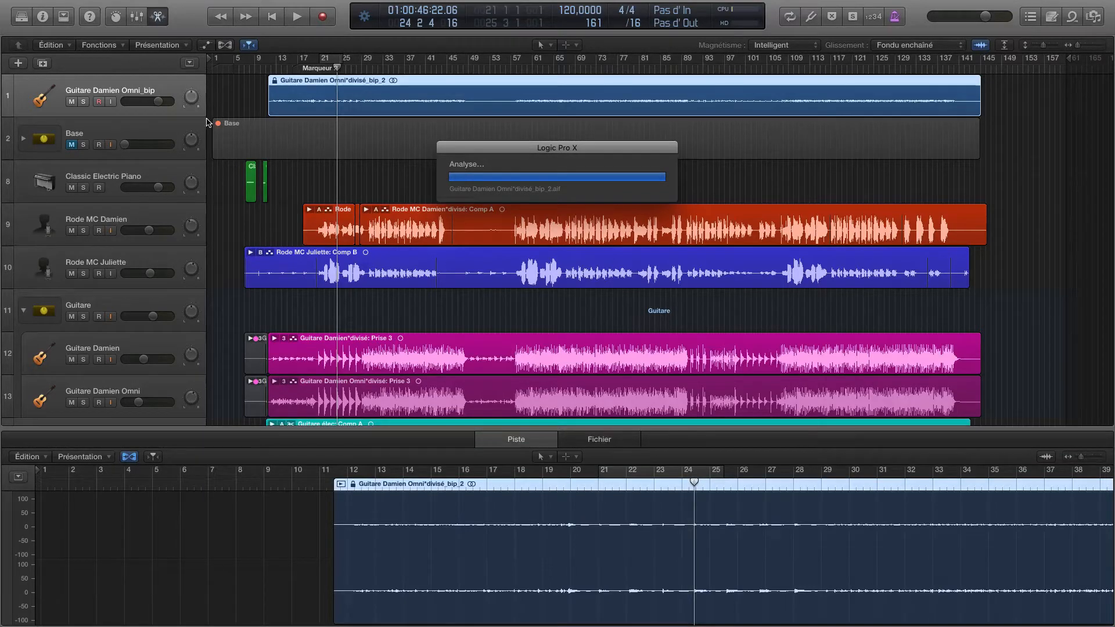
Show the inspector, disable Flex in the bounced region's parameters, and close the audio editor
click(43, 16)
click(17, 45)
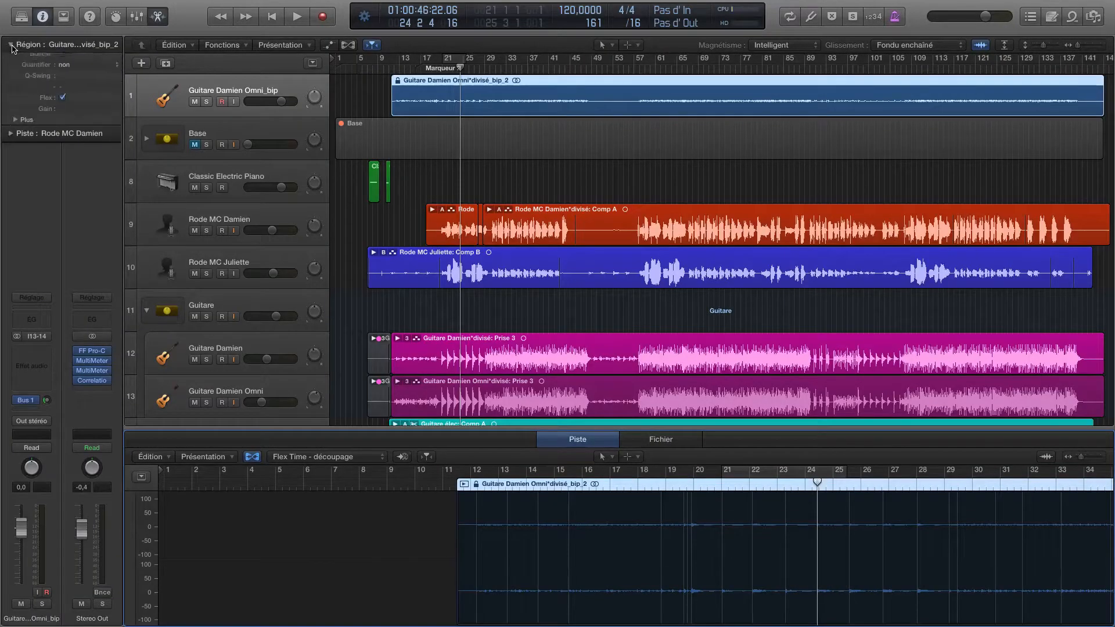
click(63, 114)
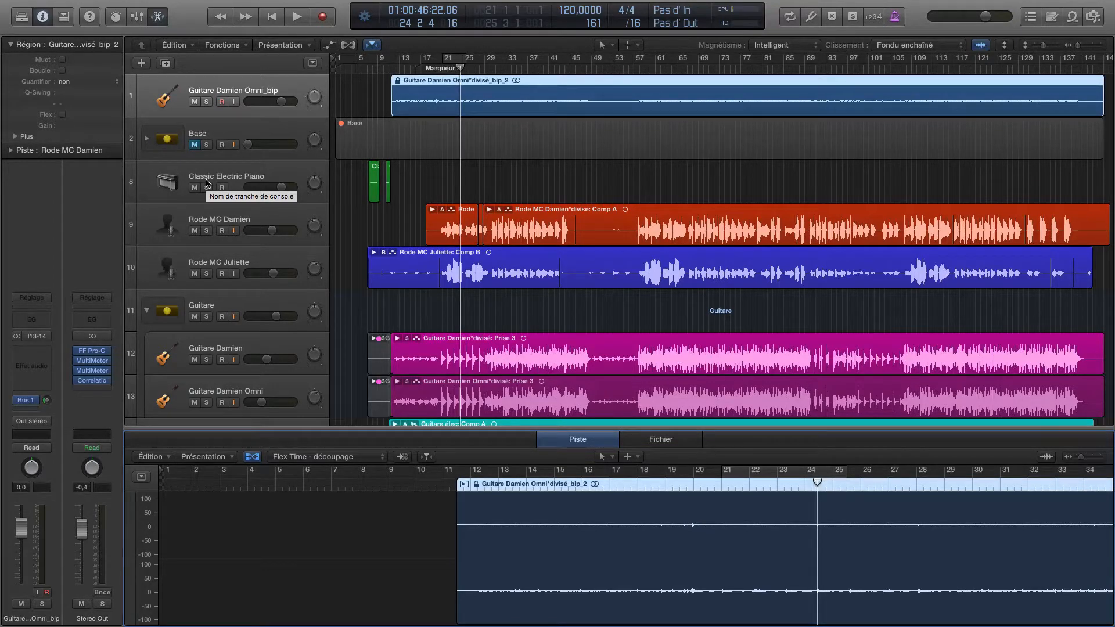
key(x)
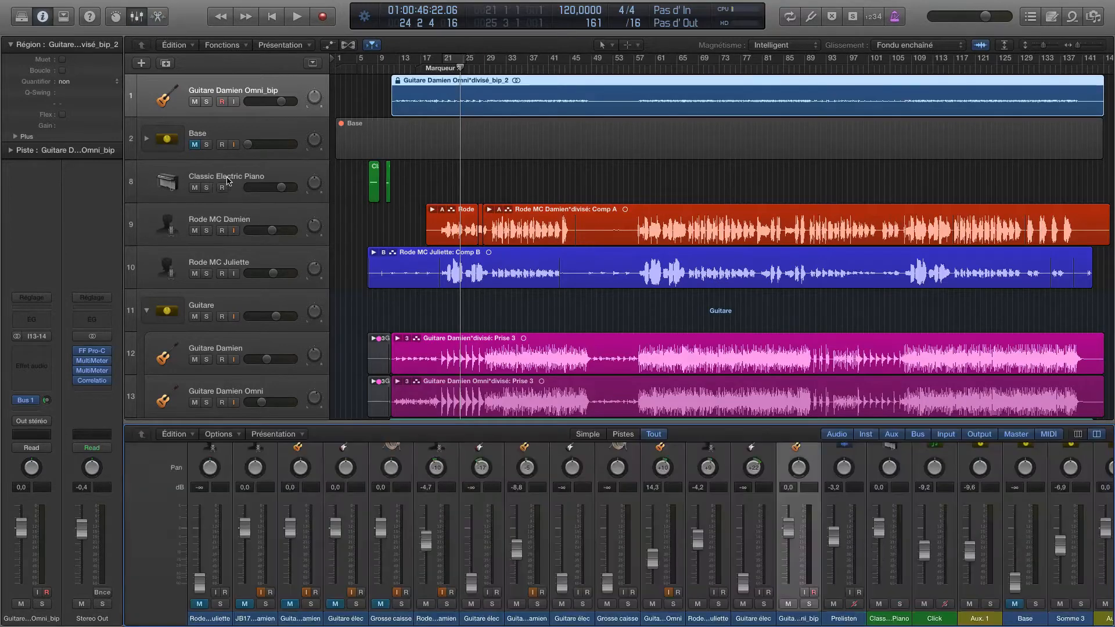
key(x)
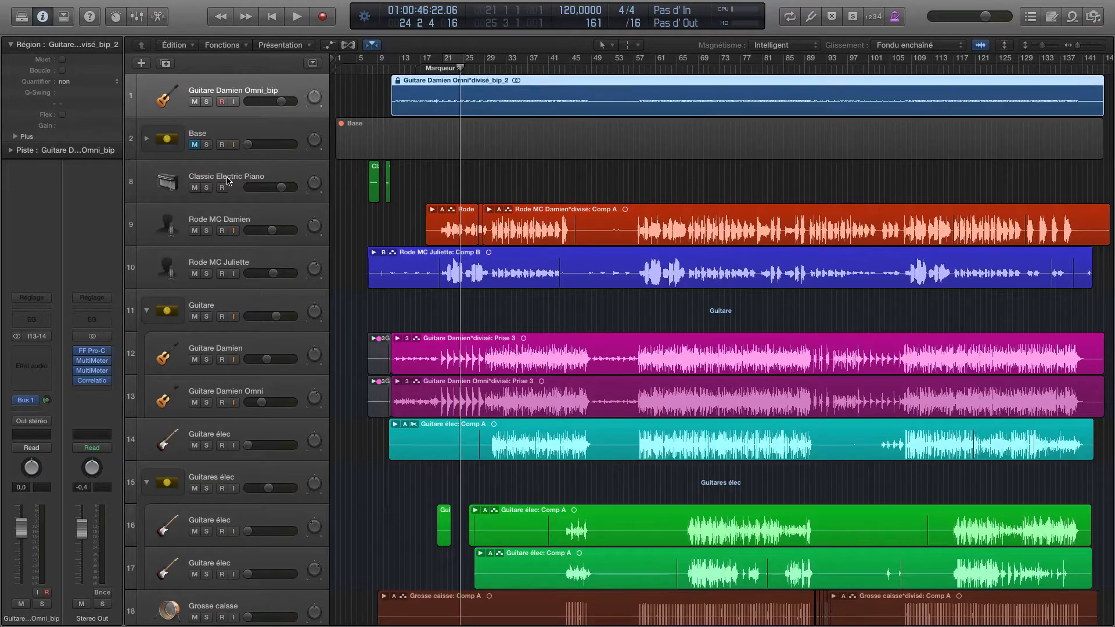
Hide the inspector, show the Table des temps (beat mapping) global track, and make it much taller
key(i)
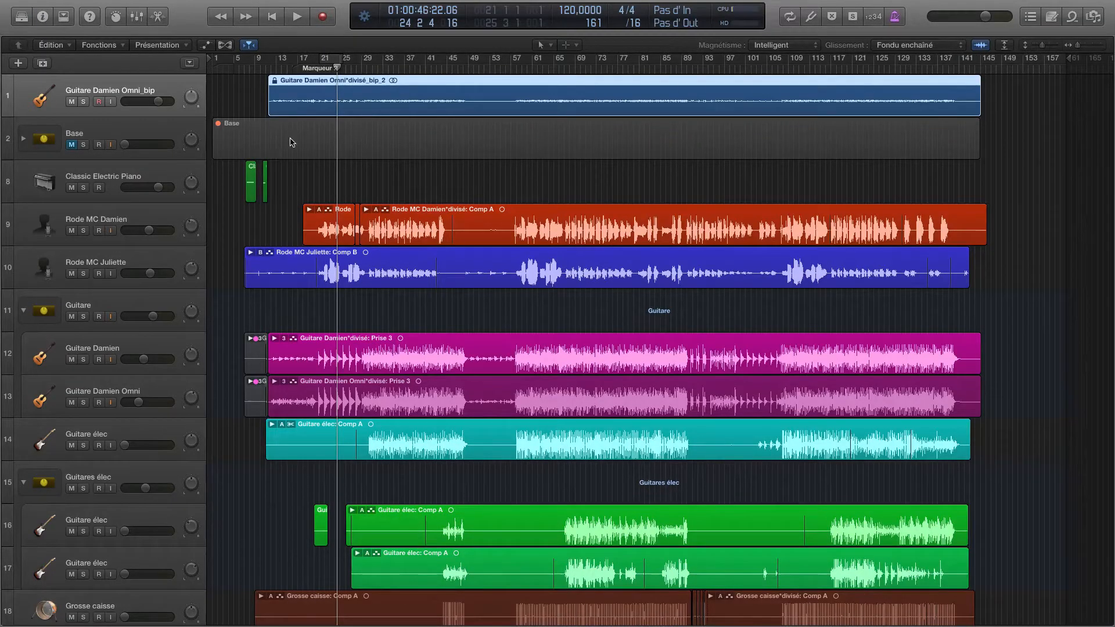
scroll(297, 142, up, 3)
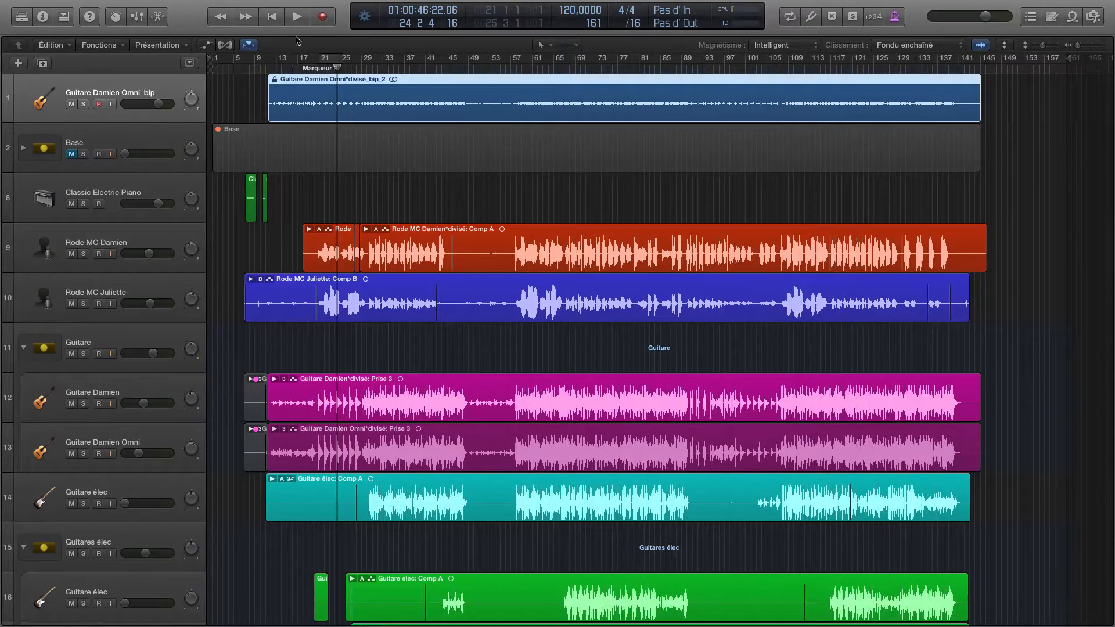
mouse_move(164, 1)
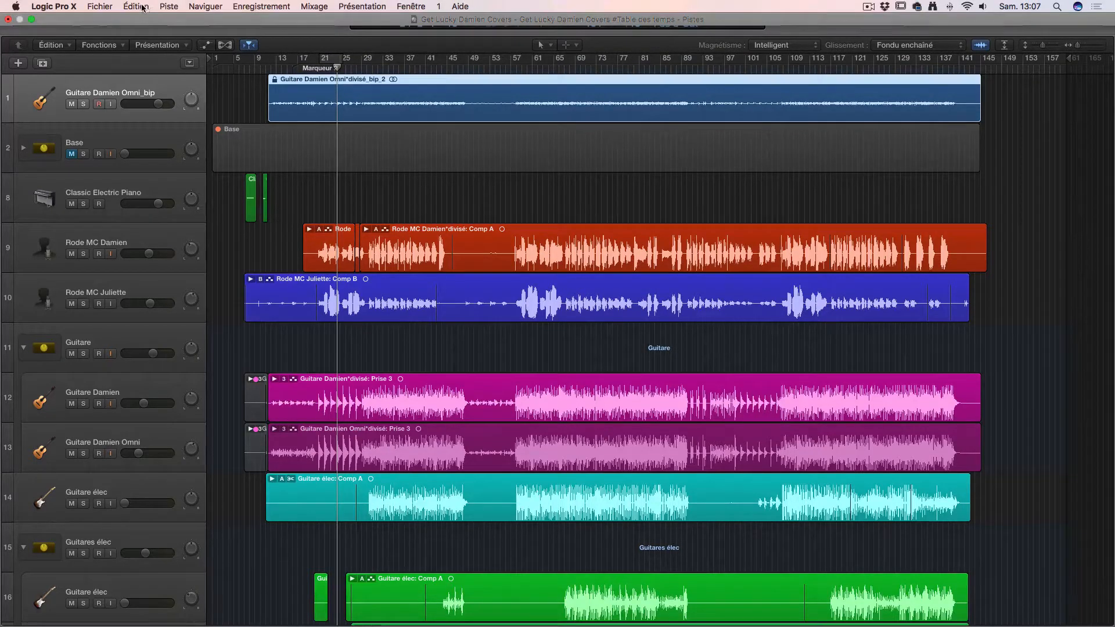
click(137, 7)
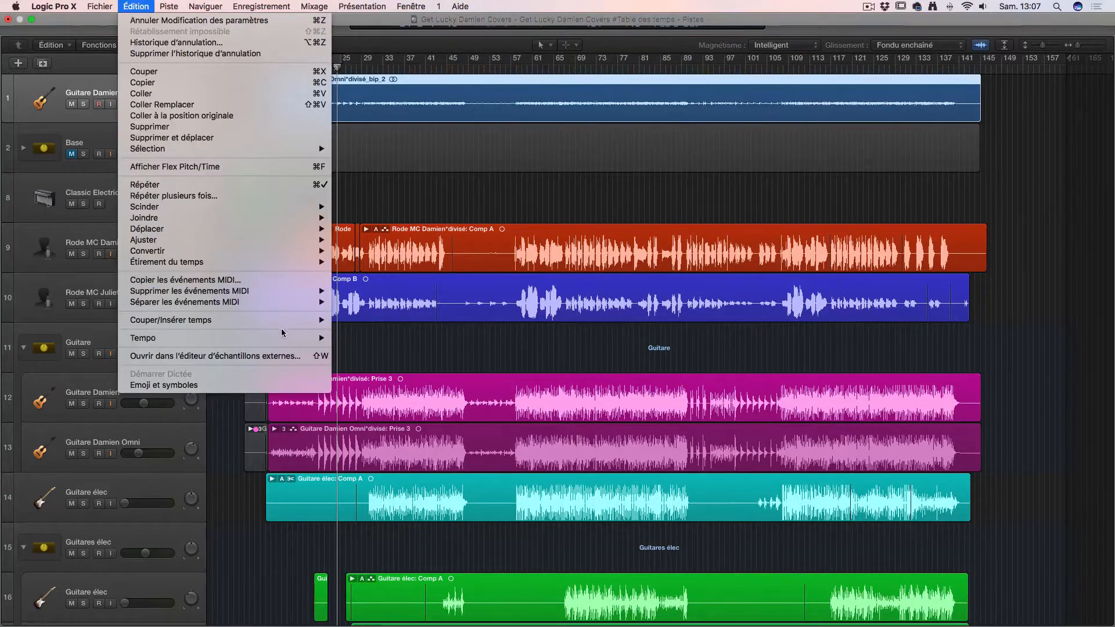
mouse_move(280, 340)
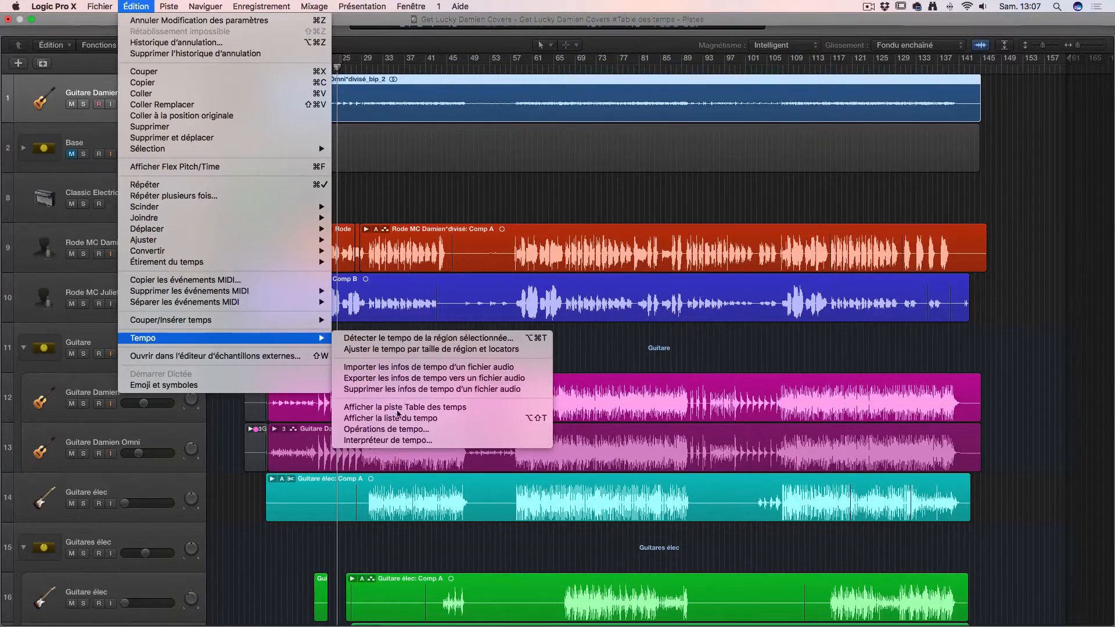
click(404, 410)
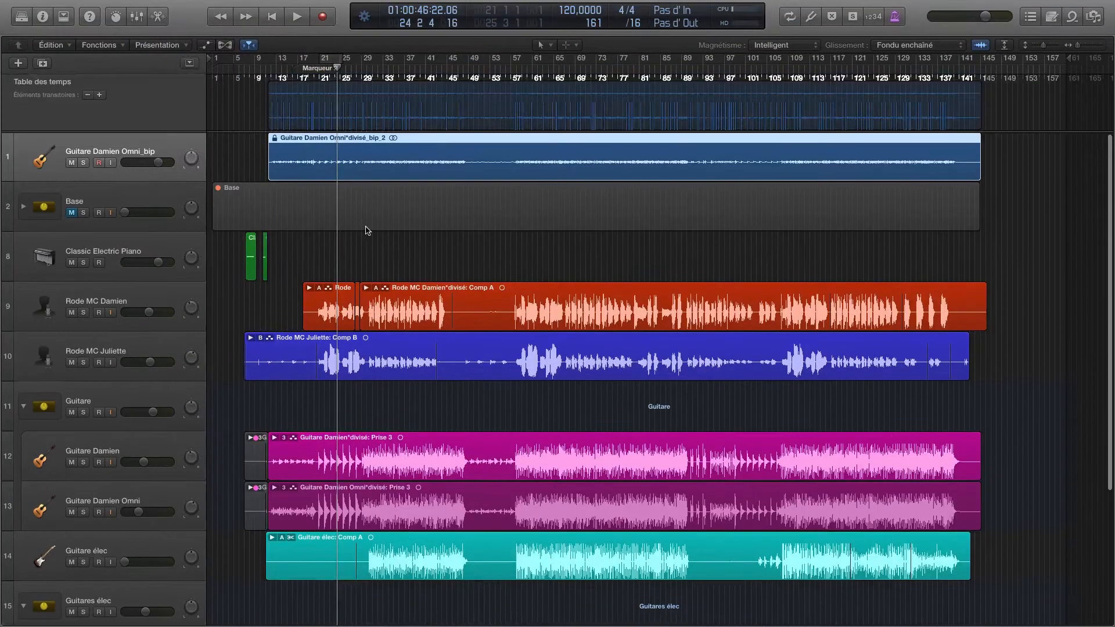
drag(168, 130, 178, 299)
Switch the control bar display to the Temps et projet mode
alt+scroll(320, 125, up, 10)
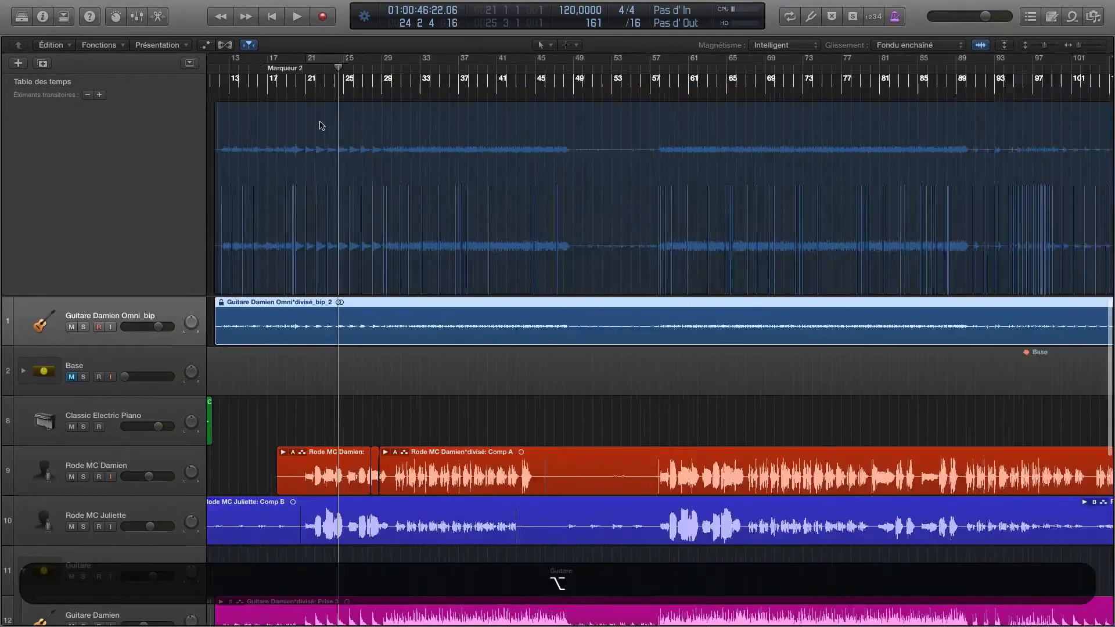
scroll(321, 125, left, 5)
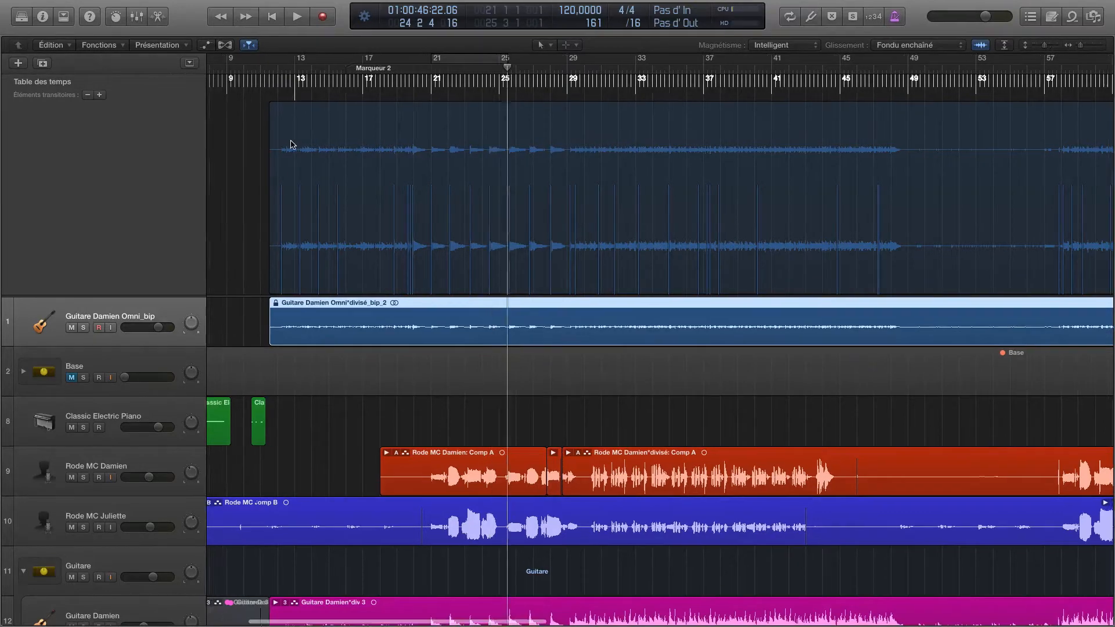
scroll(293, 144, left, 5)
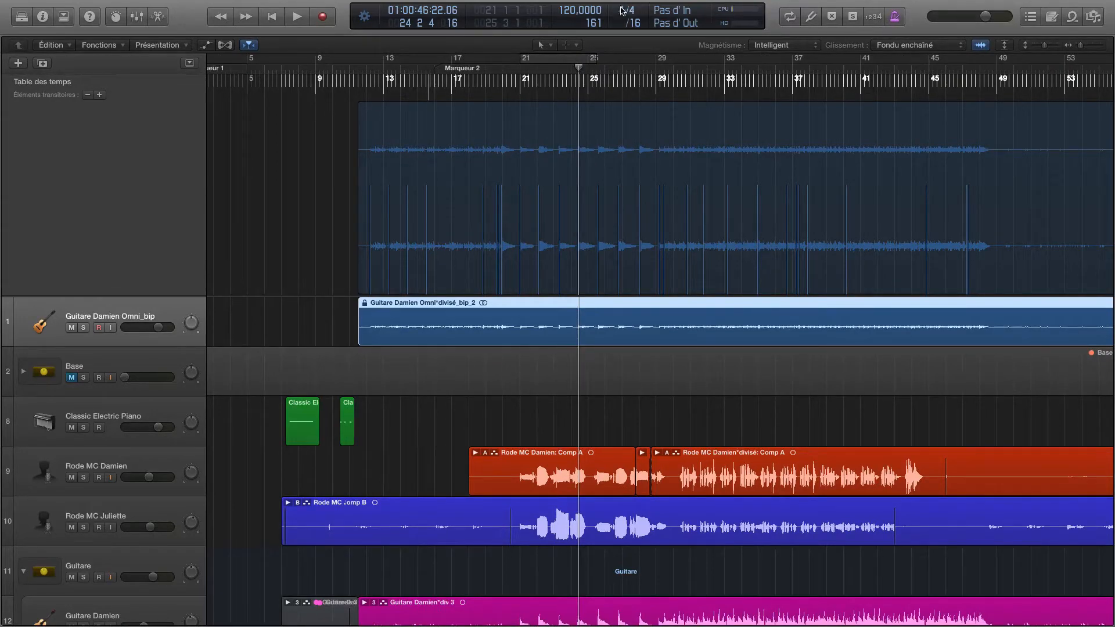
click(364, 17)
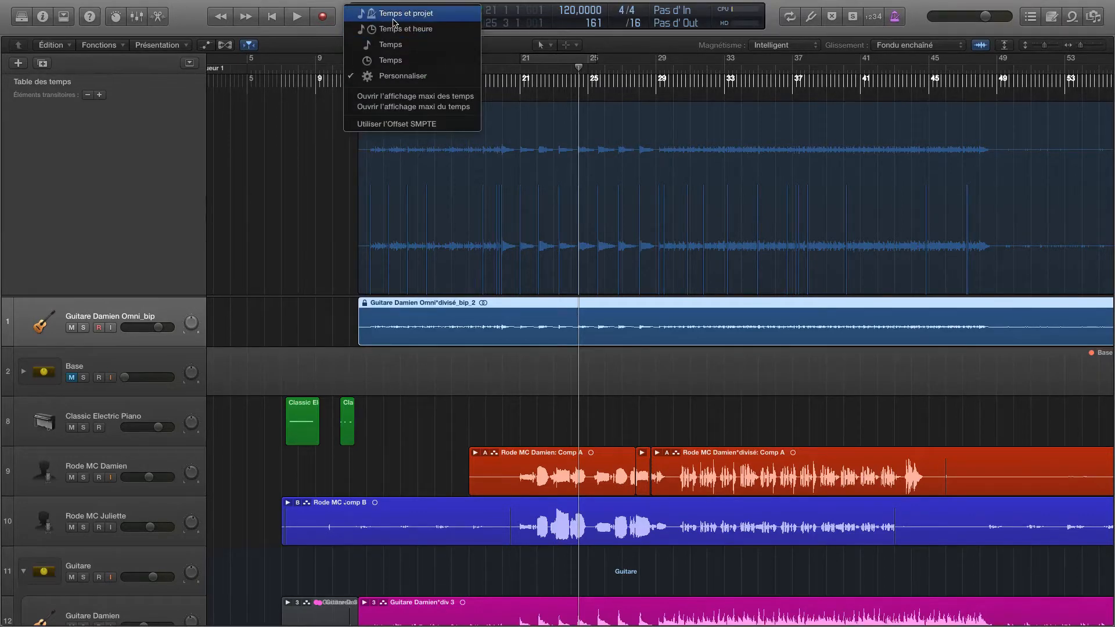
click(393, 14)
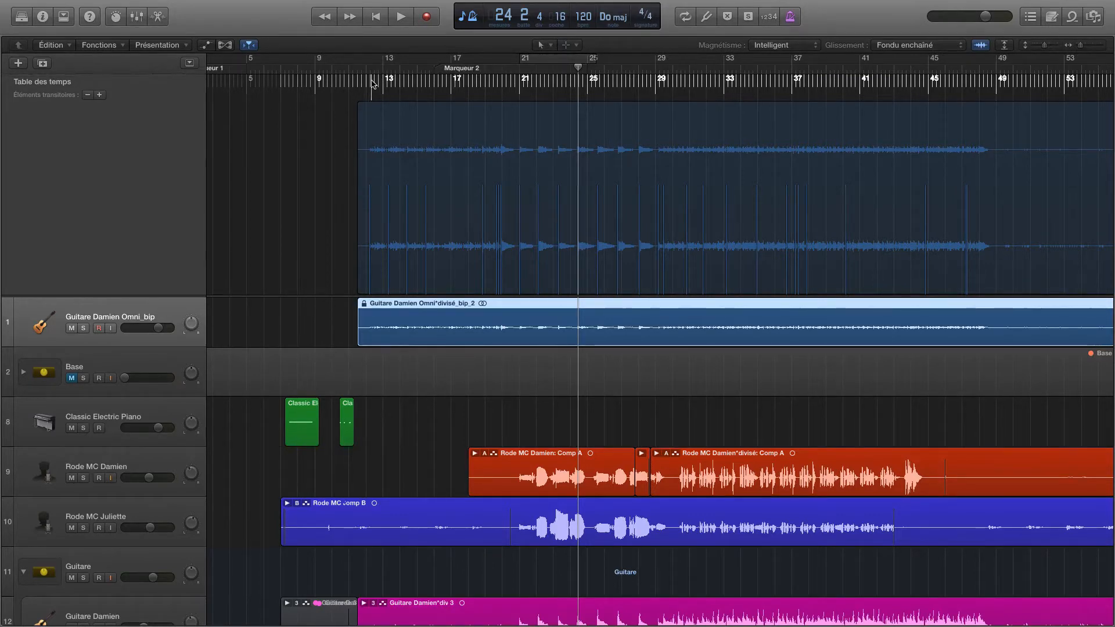
In the beat mapping track, map bar 12 to the guitar's first transient and bar 13 to the next one
key(alt)
scroll(445, 121, up, 5)
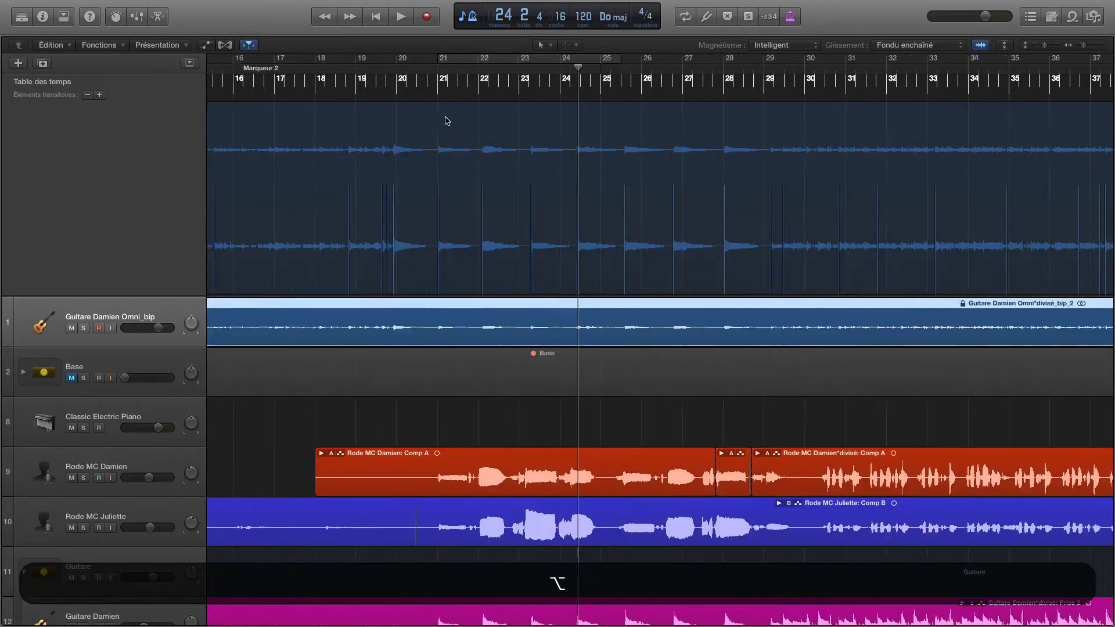
scroll(445, 121, up, 5)
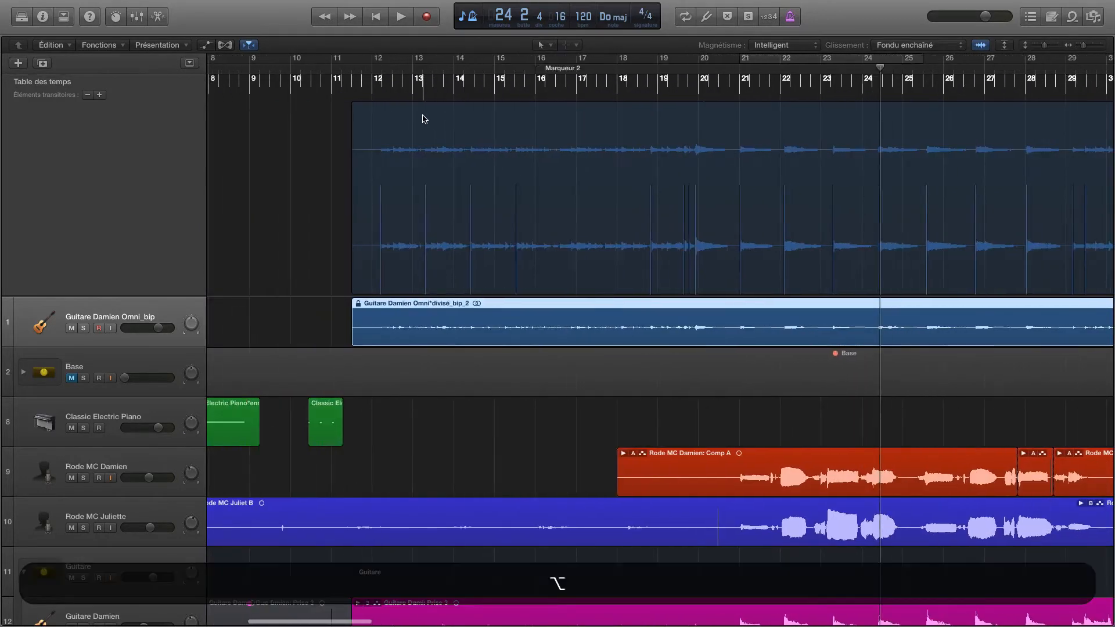
scroll(425, 119, left, 5)
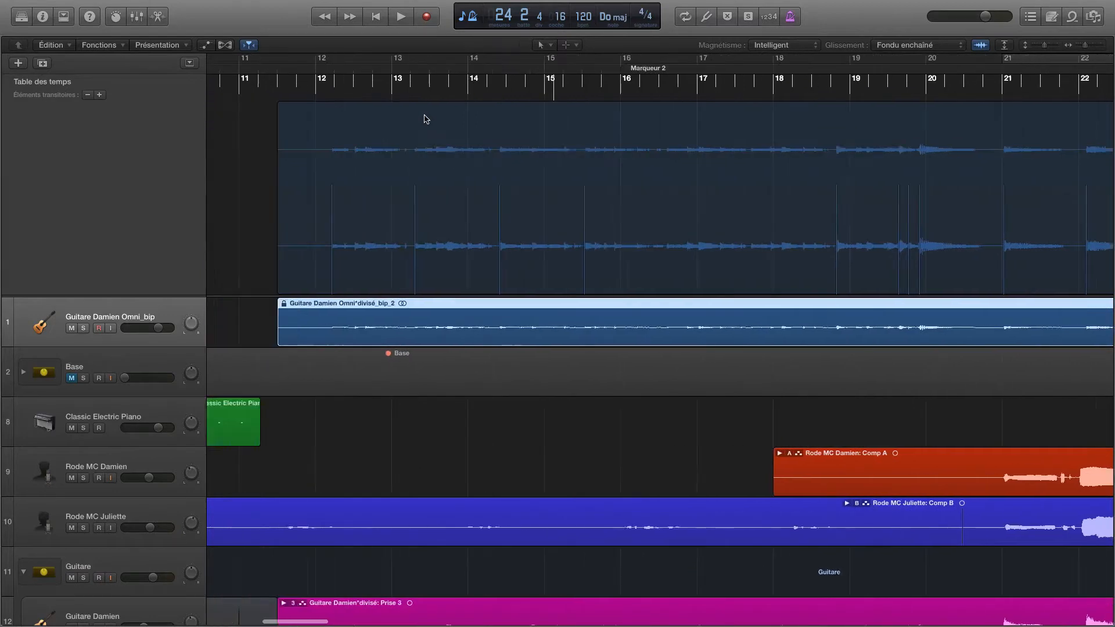
drag(400, 112, 410, 186)
scroll(408, 183, down, 1)
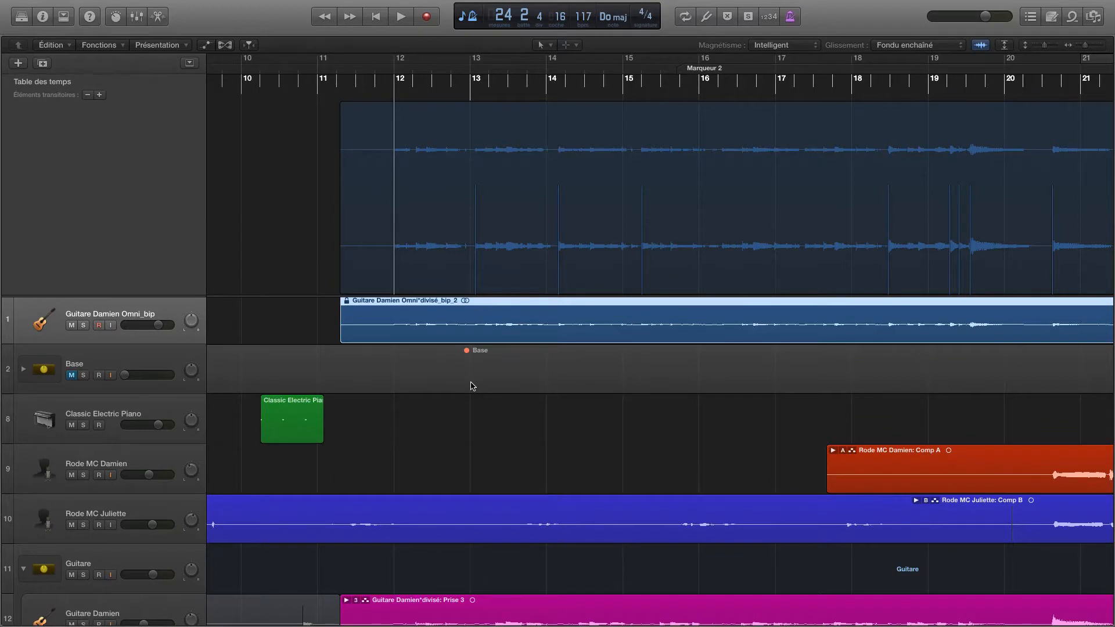
scroll(411, 149, right, 1)
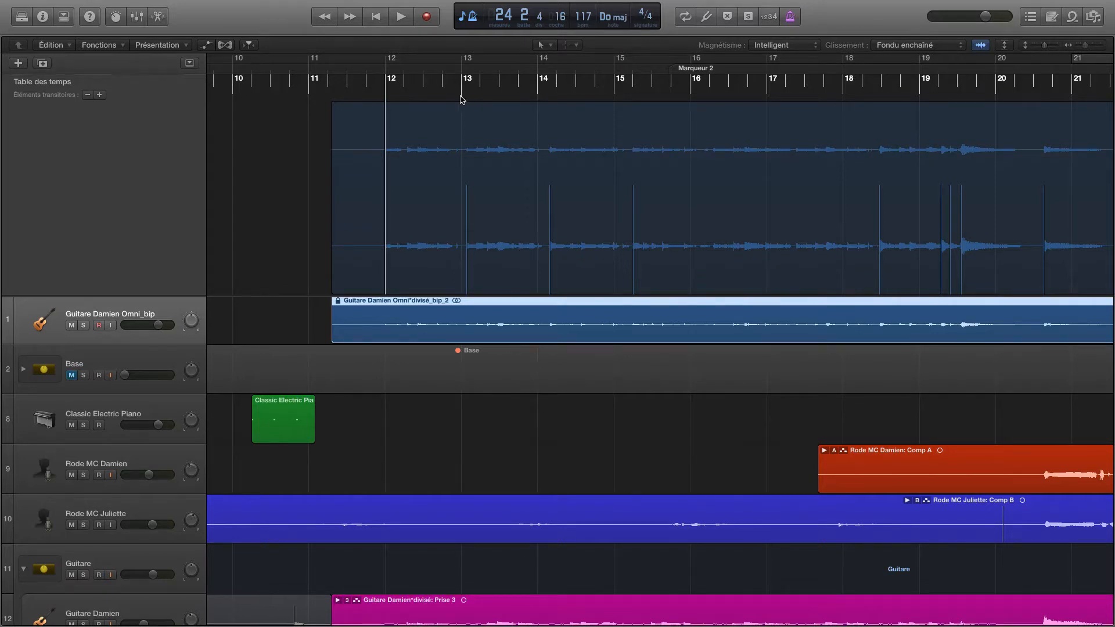
drag(462, 130, 469, 225)
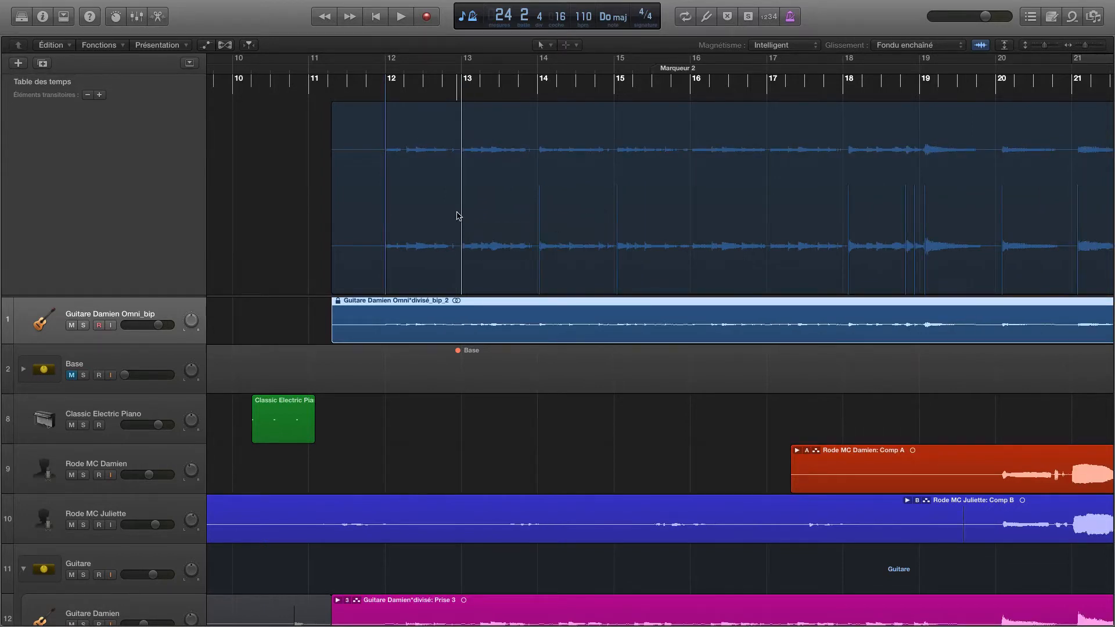
Examine how the other tracks' regions and the guitar transients line up with the newly mapped bars 12 and 13
alt+scroll(660, 533, down, 3)
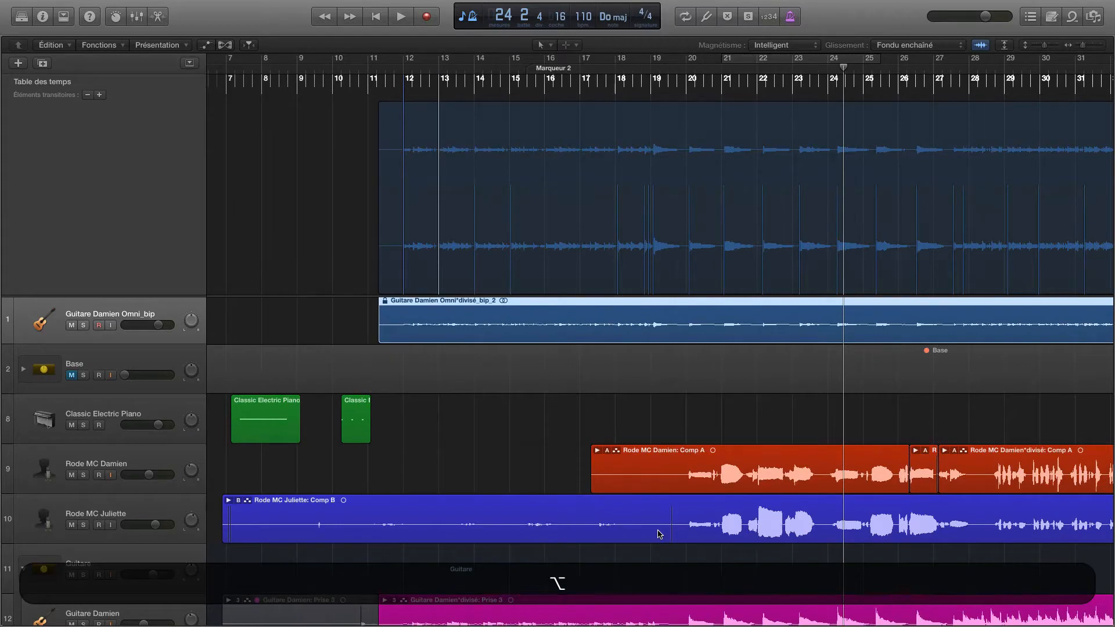
scroll(660, 533, down, 5)
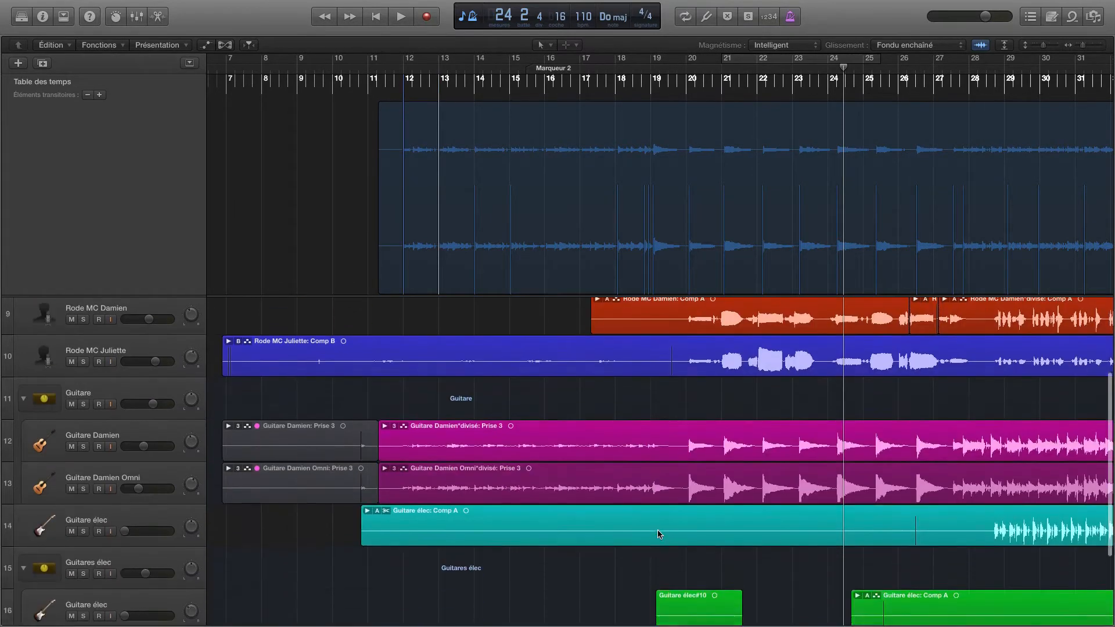
scroll(658, 530, down, 3)
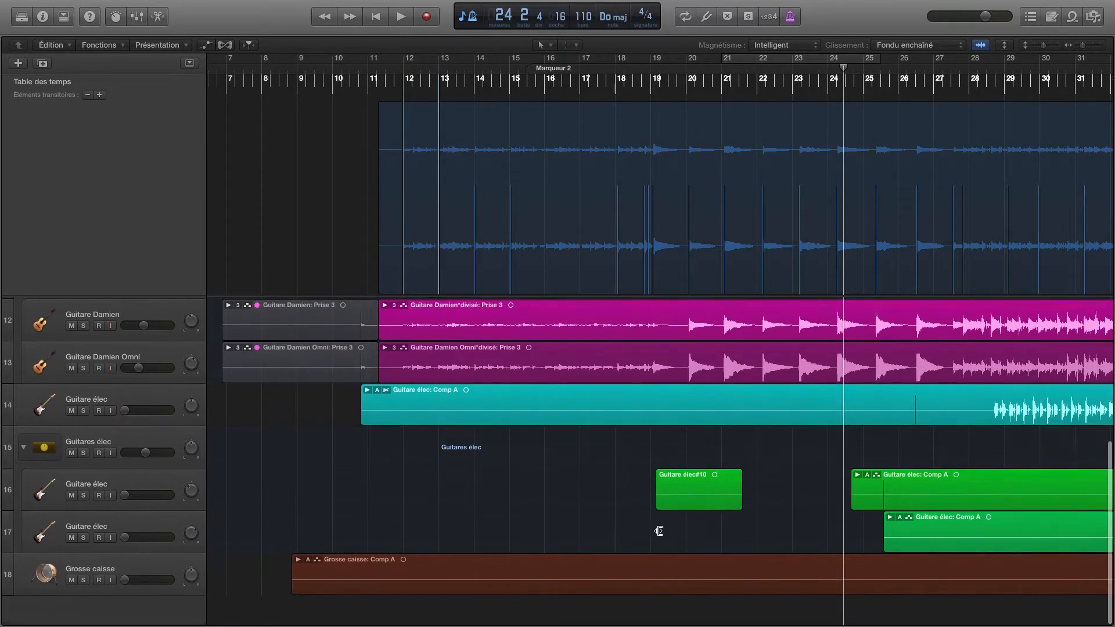
scroll(659, 531, up, 3)
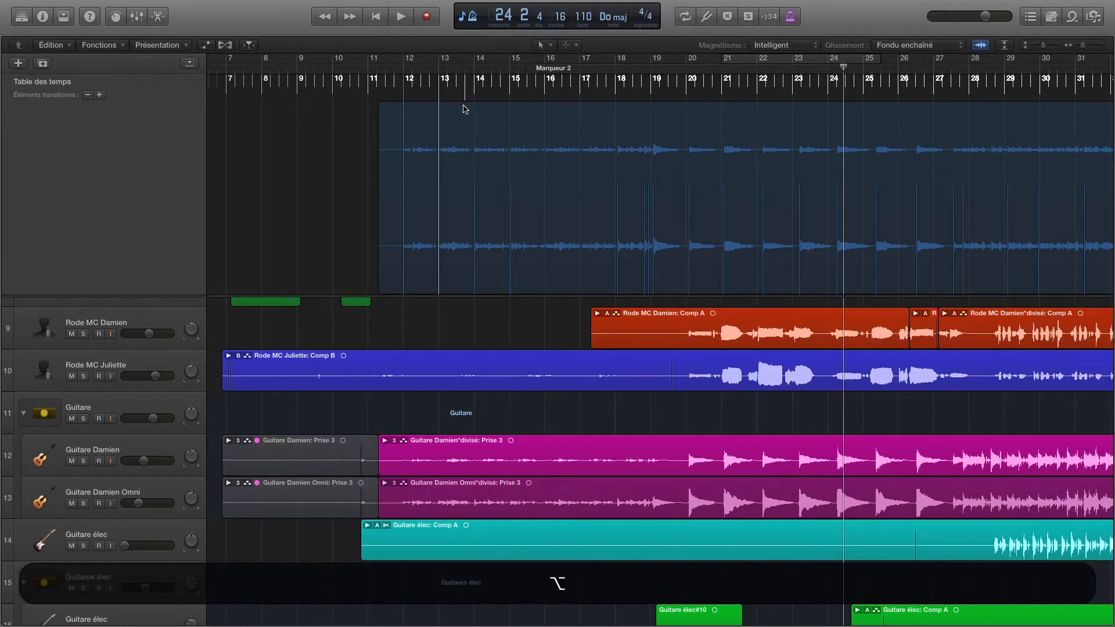
alt+scroll(465, 107, up, 5)
scroll(463, 109, left, 5)
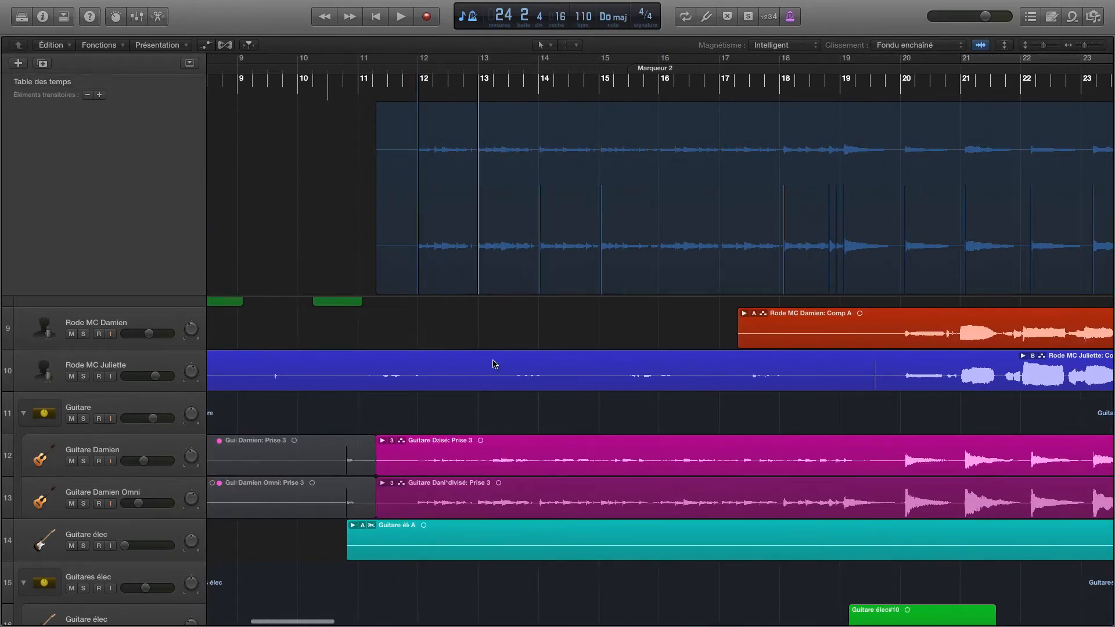
alt+scroll(520, 142, up, 4)
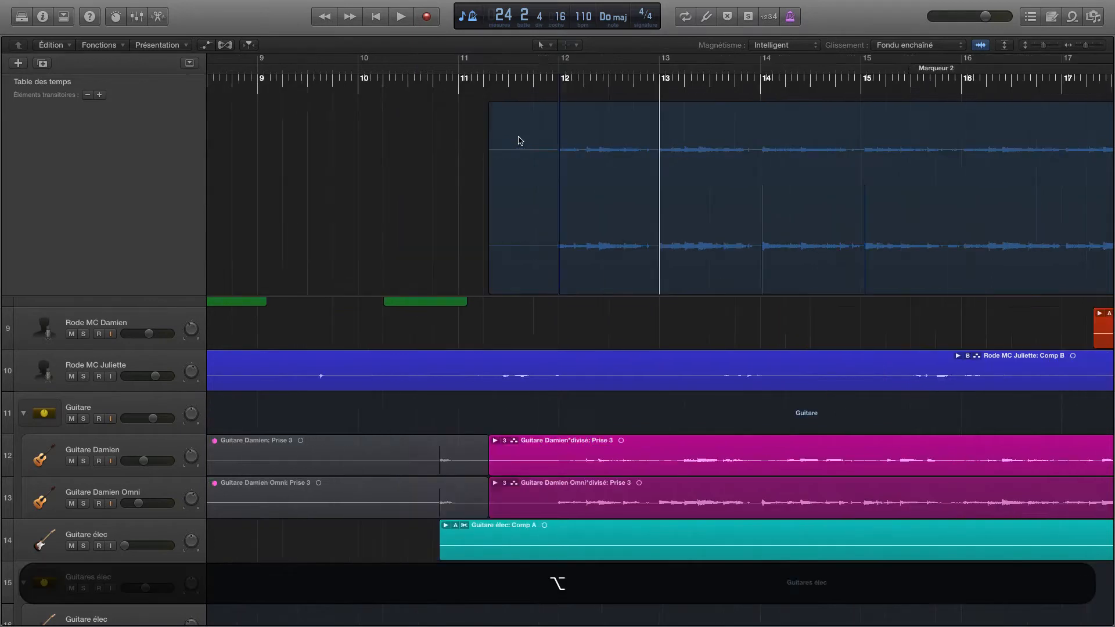
scroll(762, 153, down, 3)
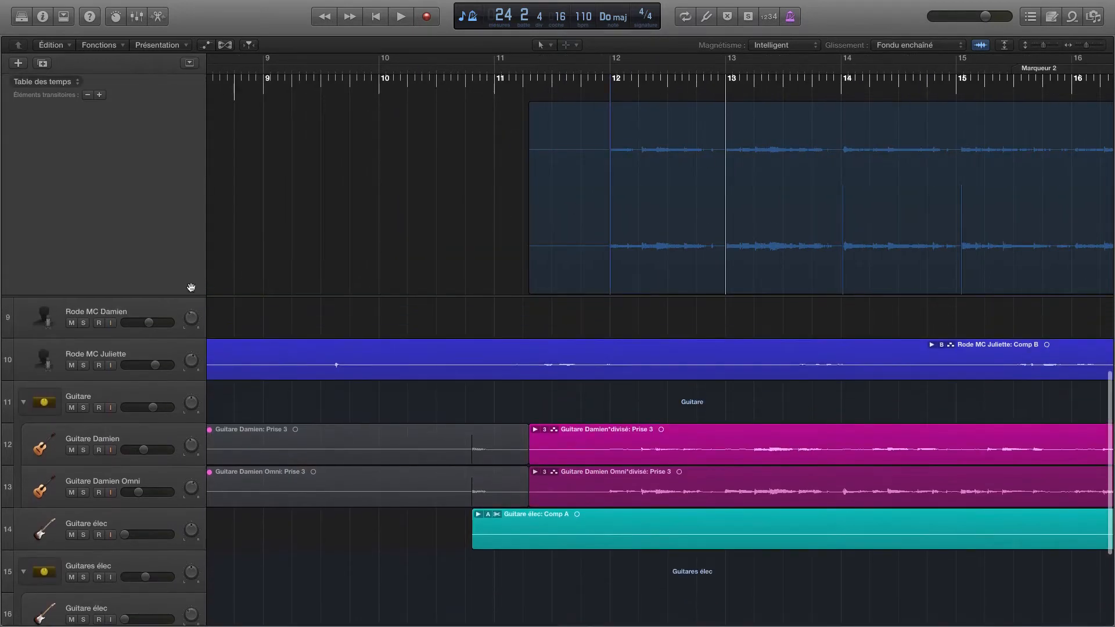
Enlarge the beat mapping track further to show the guitar waveform from bar 12 to bar 20 in more detail
drag(180, 294, 180, 418)
scroll(608, 222, right, 10)
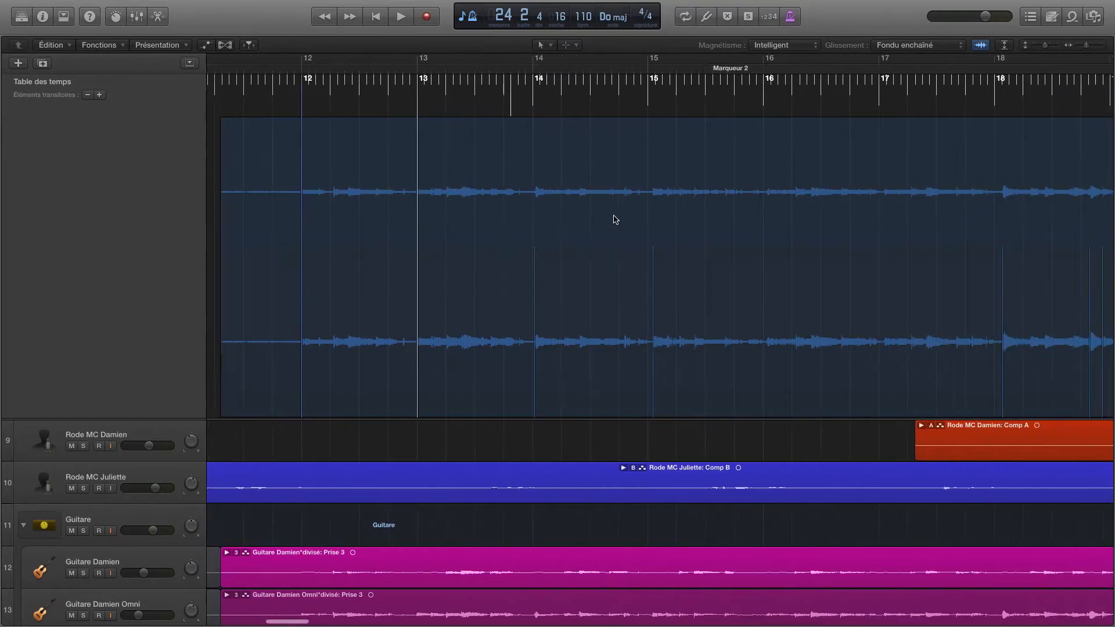
scroll(616, 219, down, 1)
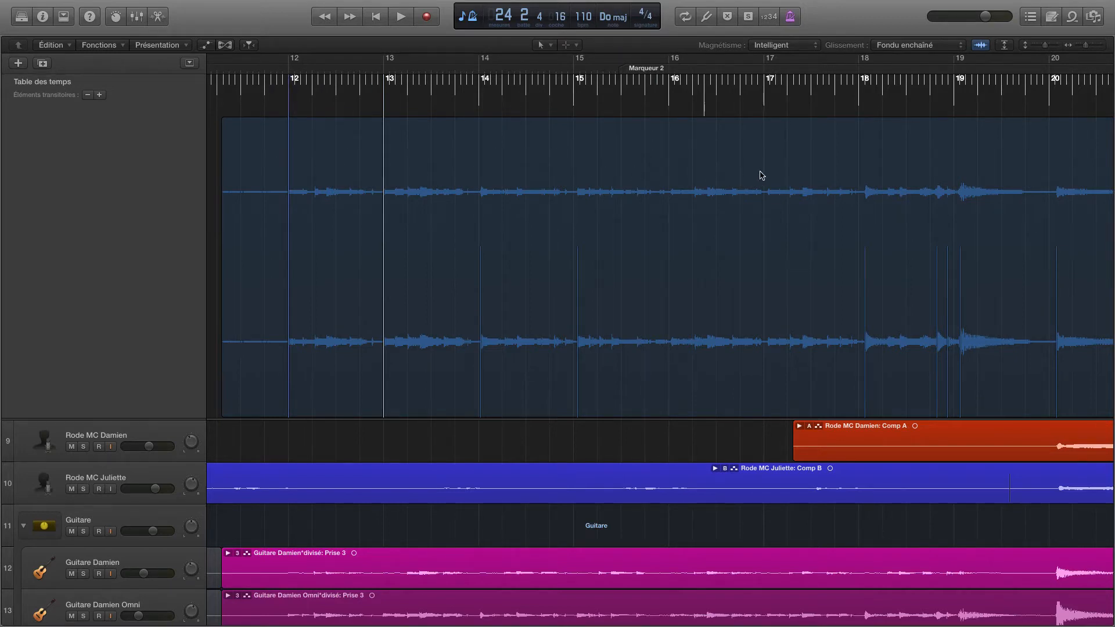
Play the project from bar 12 to listen to the mapped bars, and stop playback after bar 15 begins
double_click(286, 66)
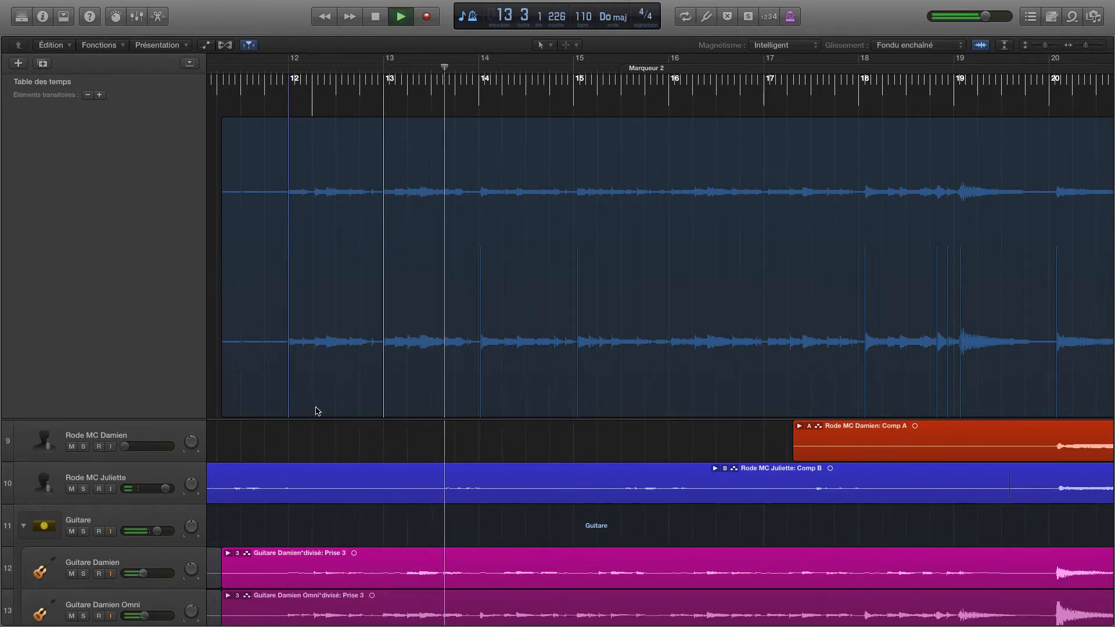
scroll(326, 440, down, 1)
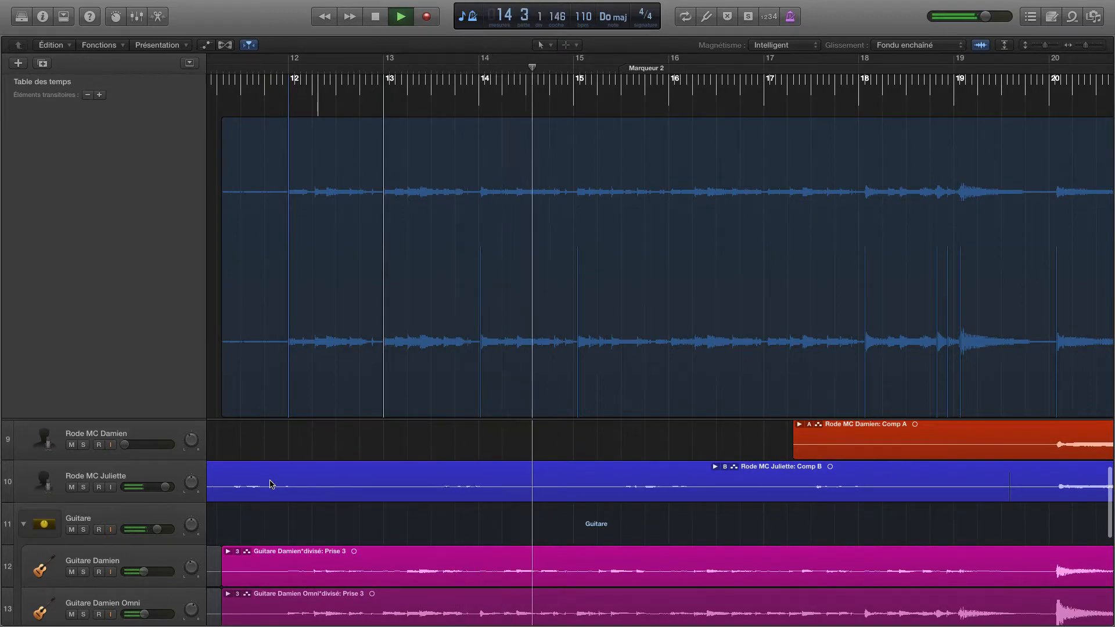
key(space)
Solo the bounced guitar track and play it from bar 12 into bar 15 with the metronome on
scroll(255, 484, up, 2)
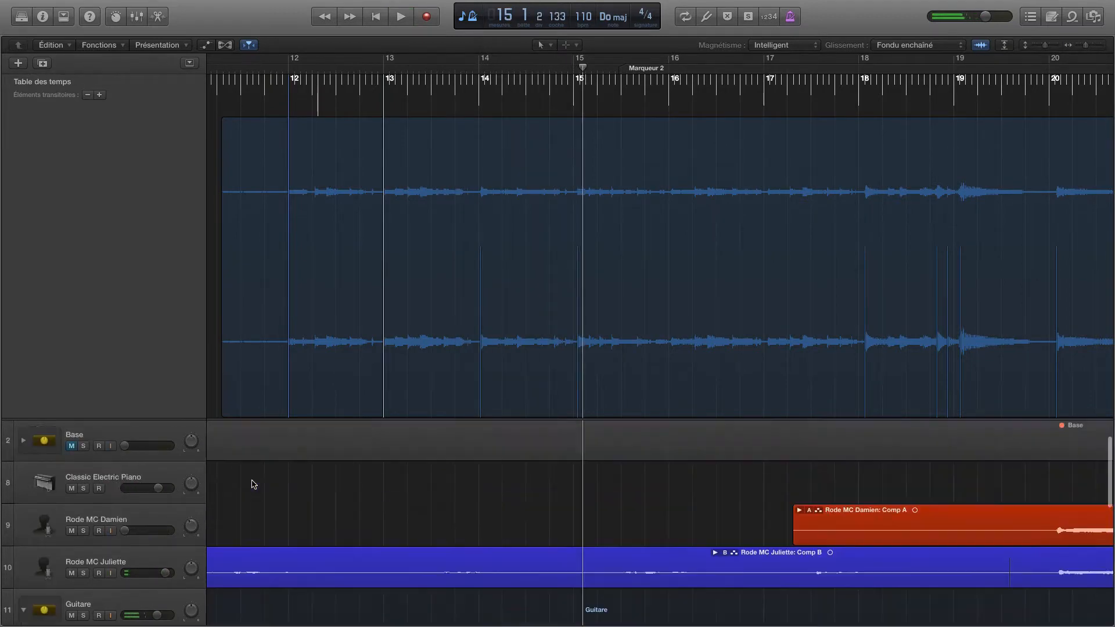
scroll(250, 482, up, 1)
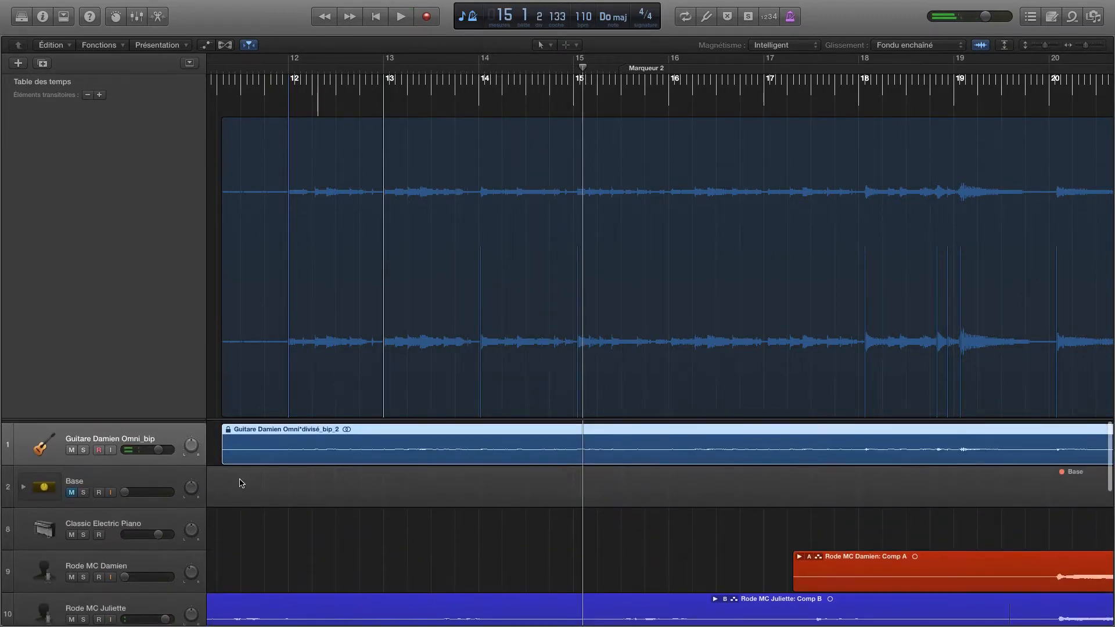
click(83, 448)
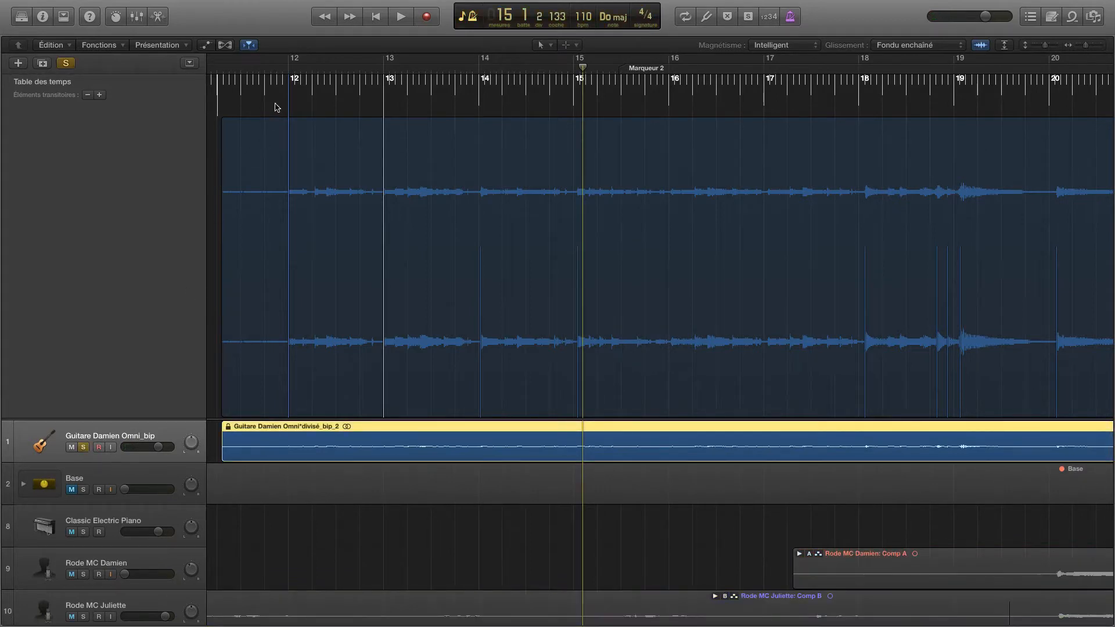
click(286, 67)
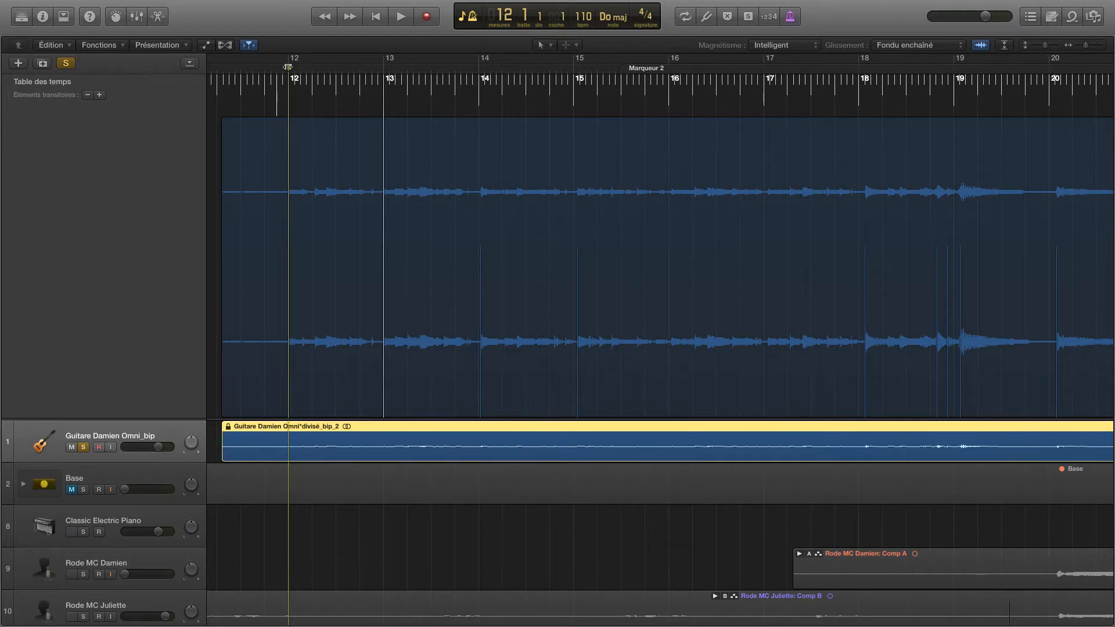
key(k)
key(space)
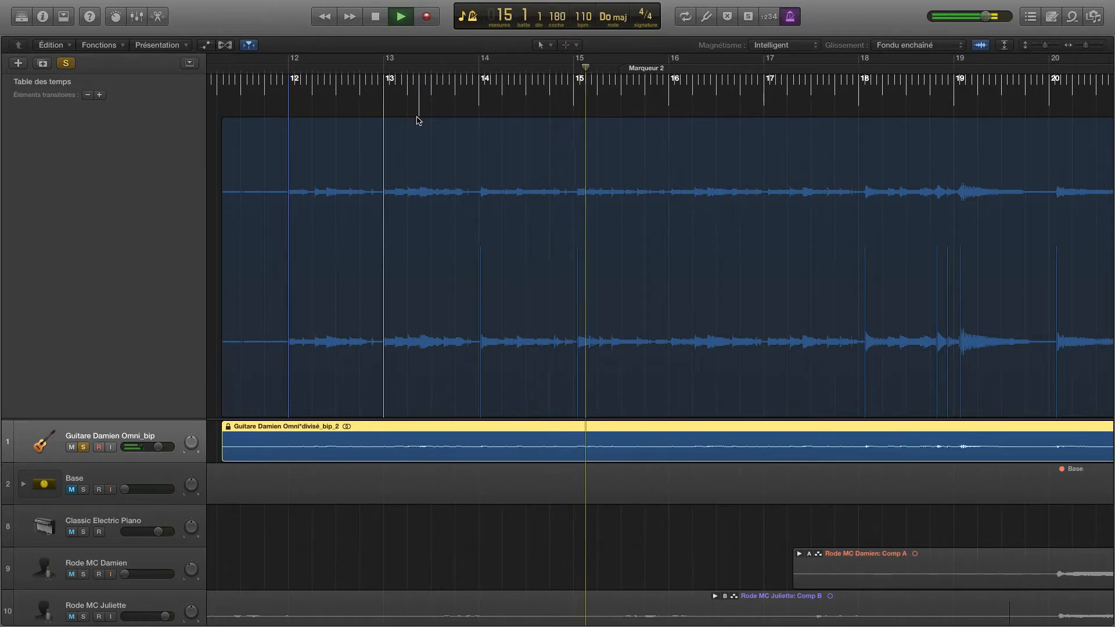
key(space)
Beat map bar 14 and bar 15 to the guitar transients just after them
scroll(448, 202, right, 2)
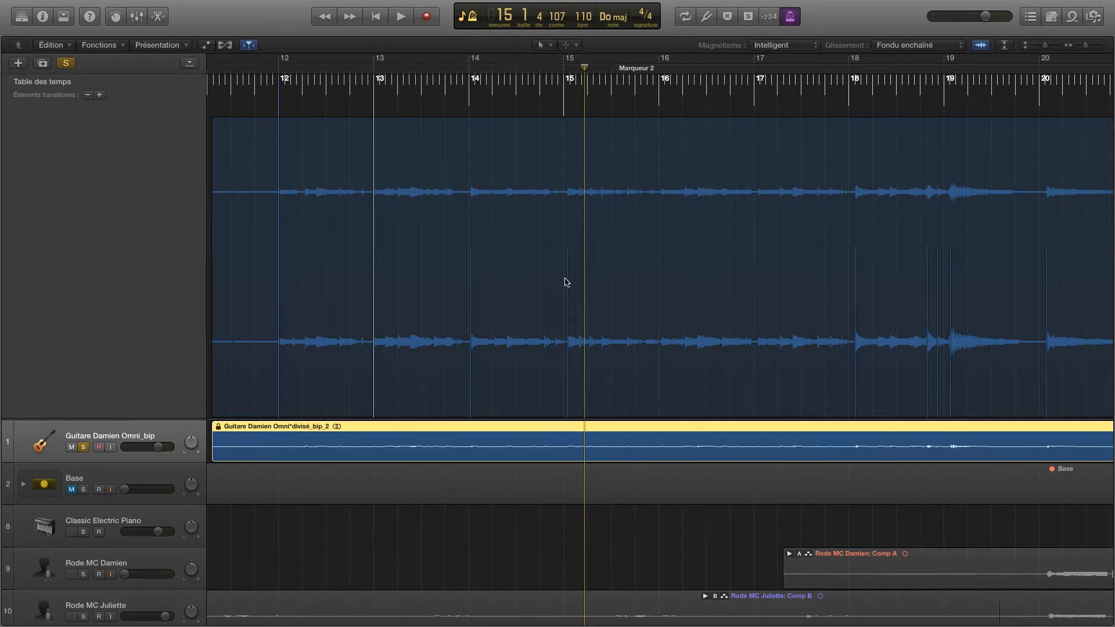
scroll(569, 282, up, 3)
scroll(570, 282, up, 1)
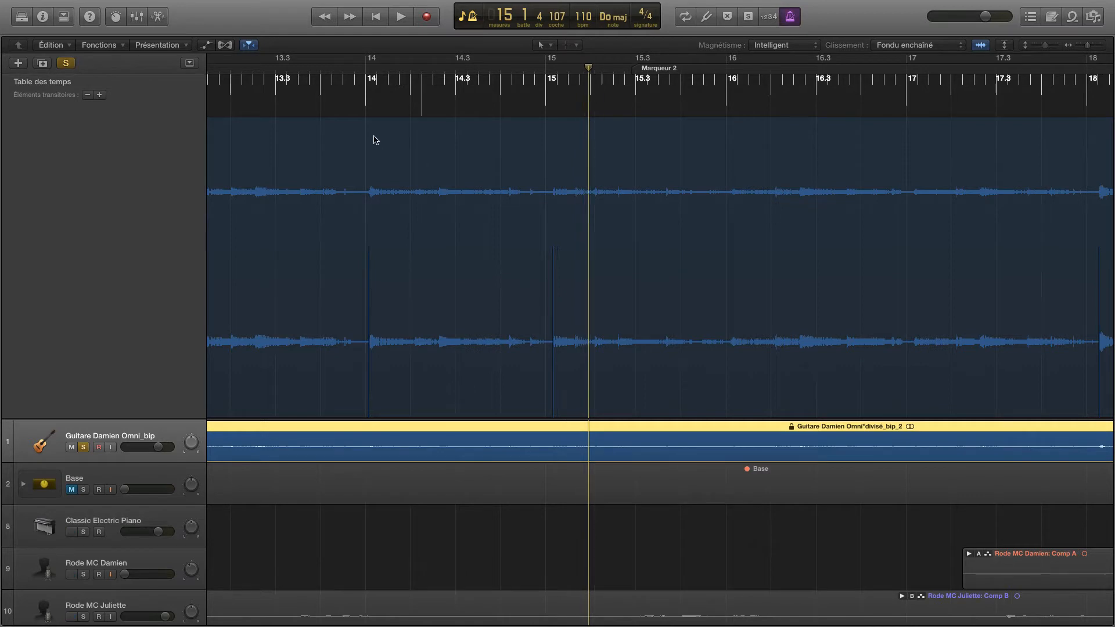
scroll(366, 112, left, 2)
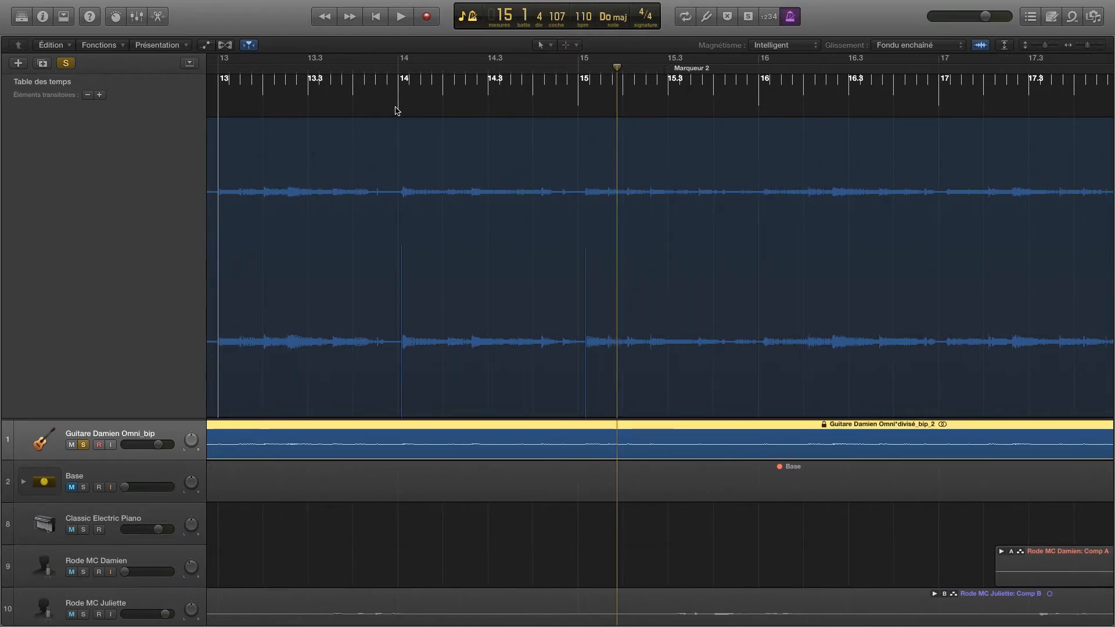
drag(398, 124, 400, 250)
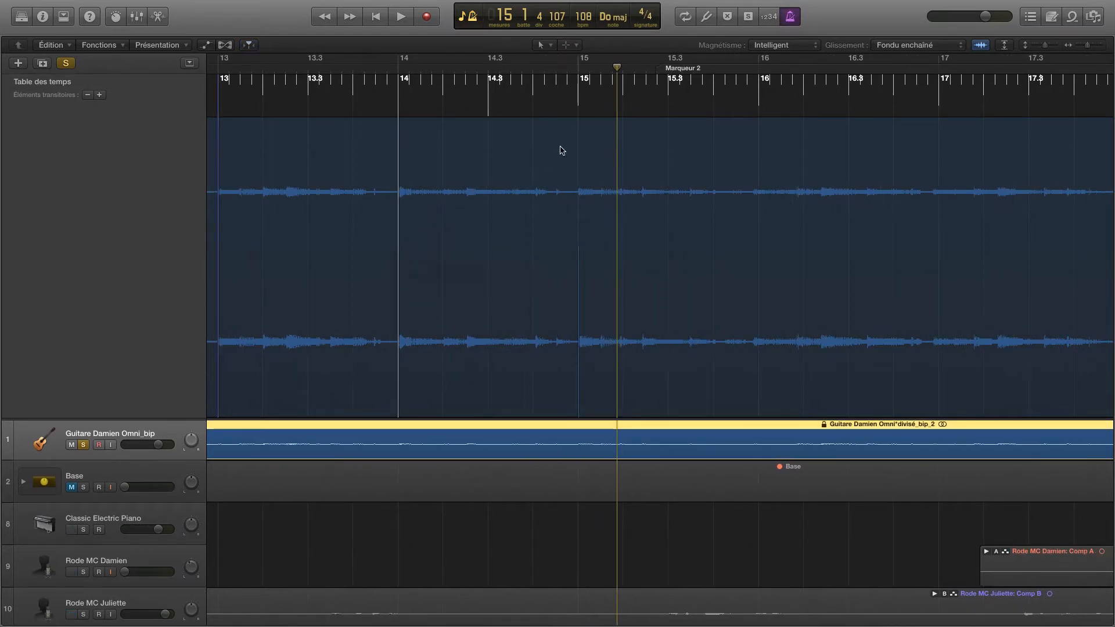
drag(578, 110, 580, 248)
Examine the guitar transients between bars 15 and 19, and play from bar 15 into bar 18 with the metronome
scroll(579, 249, right, 5)
scroll(580, 249, right, 1)
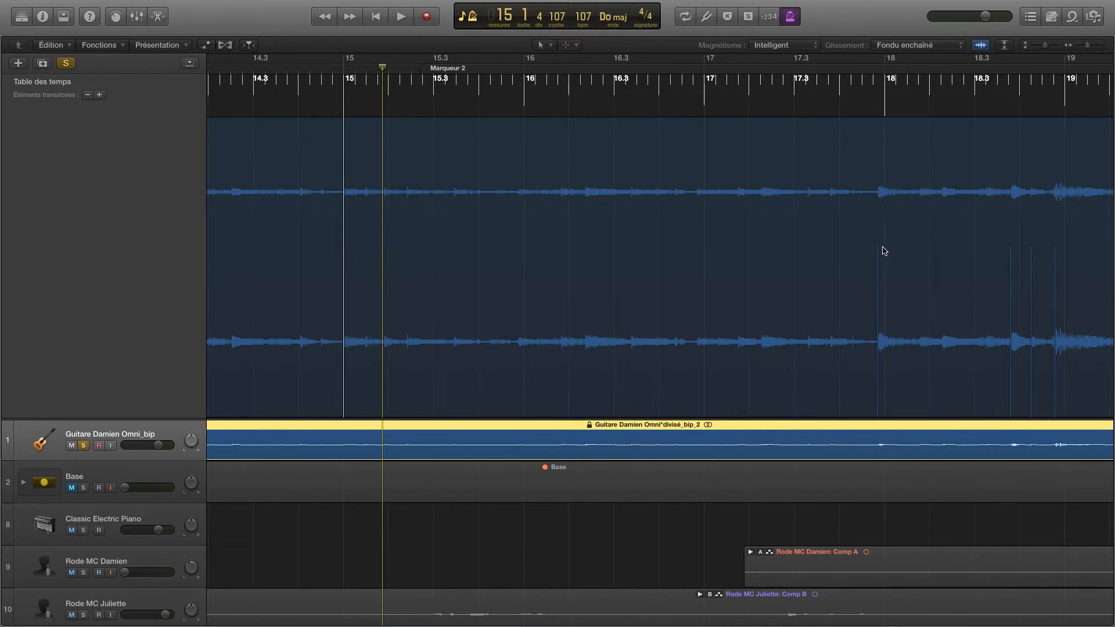
scroll(882, 251, left, 1)
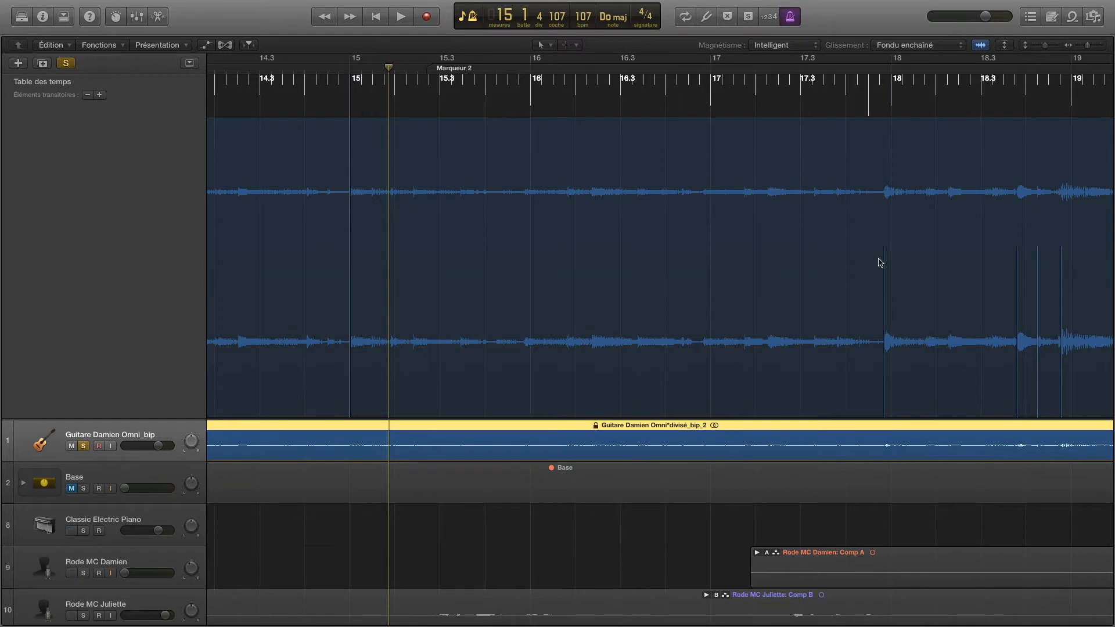
scroll(884, 263, right, 1)
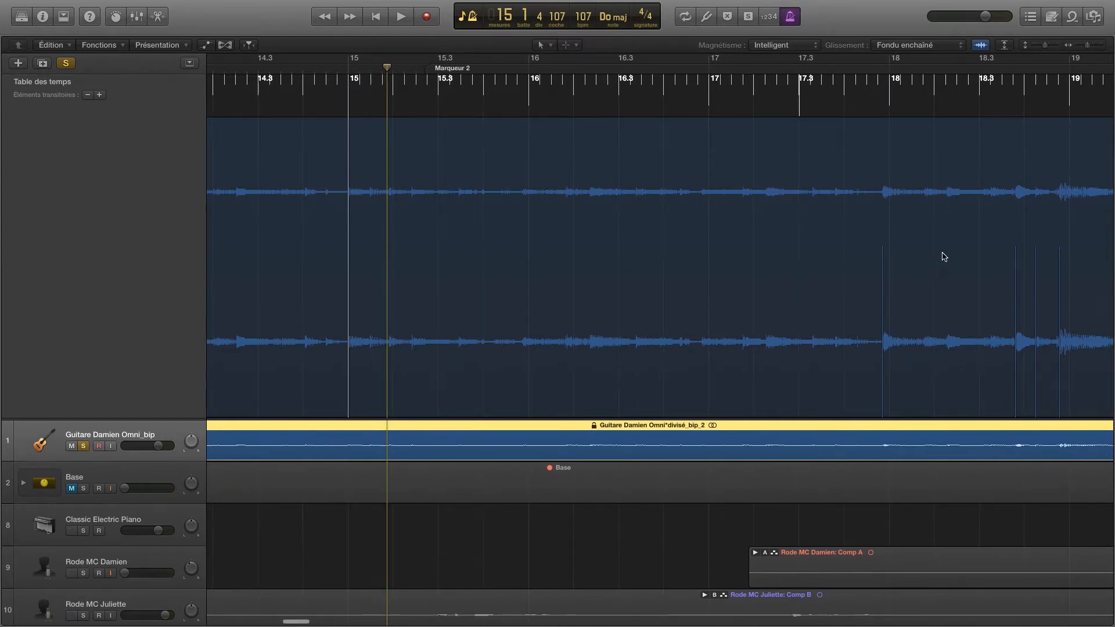
scroll(884, 272, right, 1)
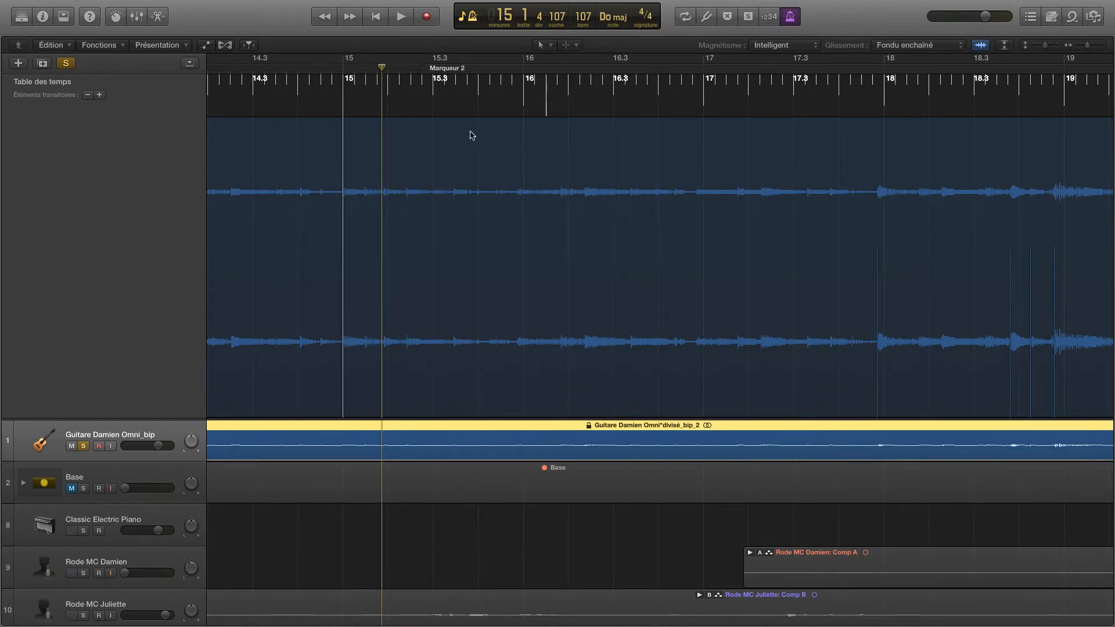
click(341, 67)
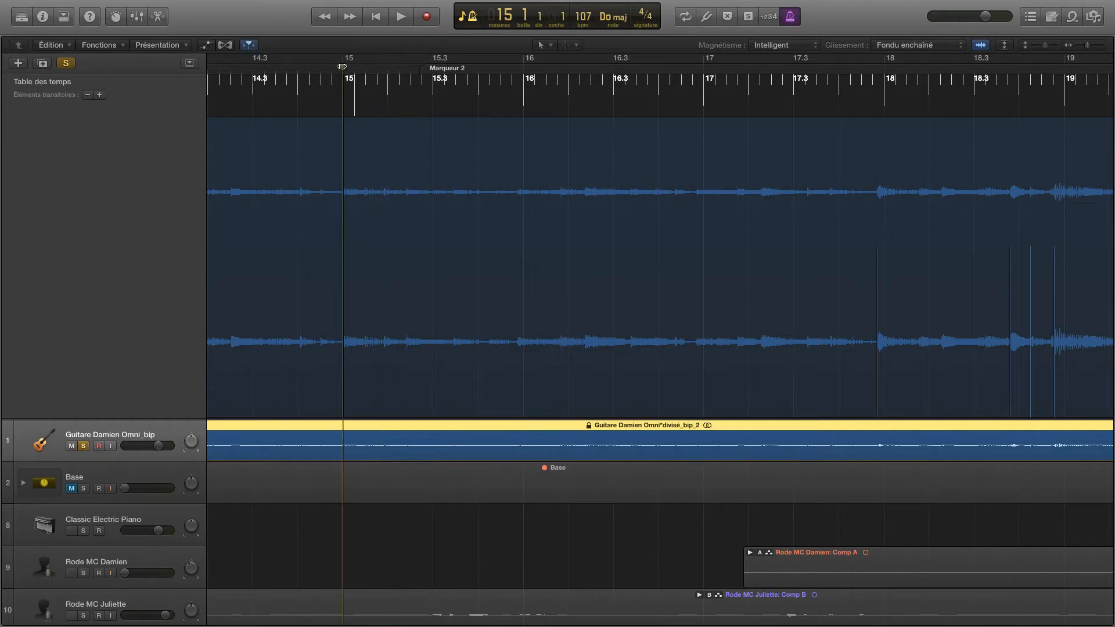
key(space)
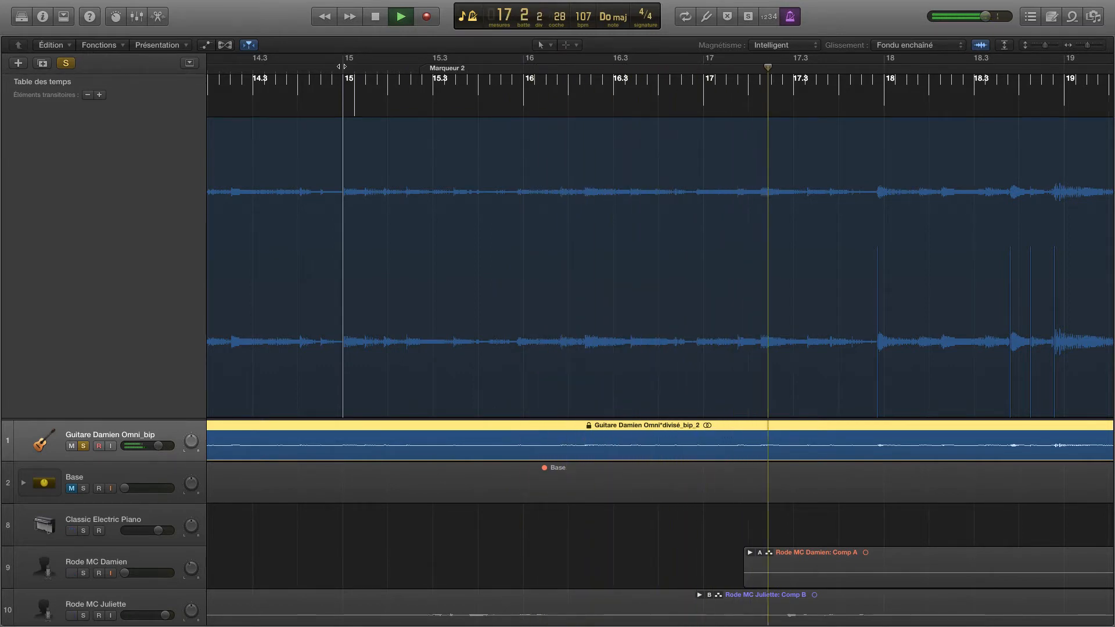
key(space)
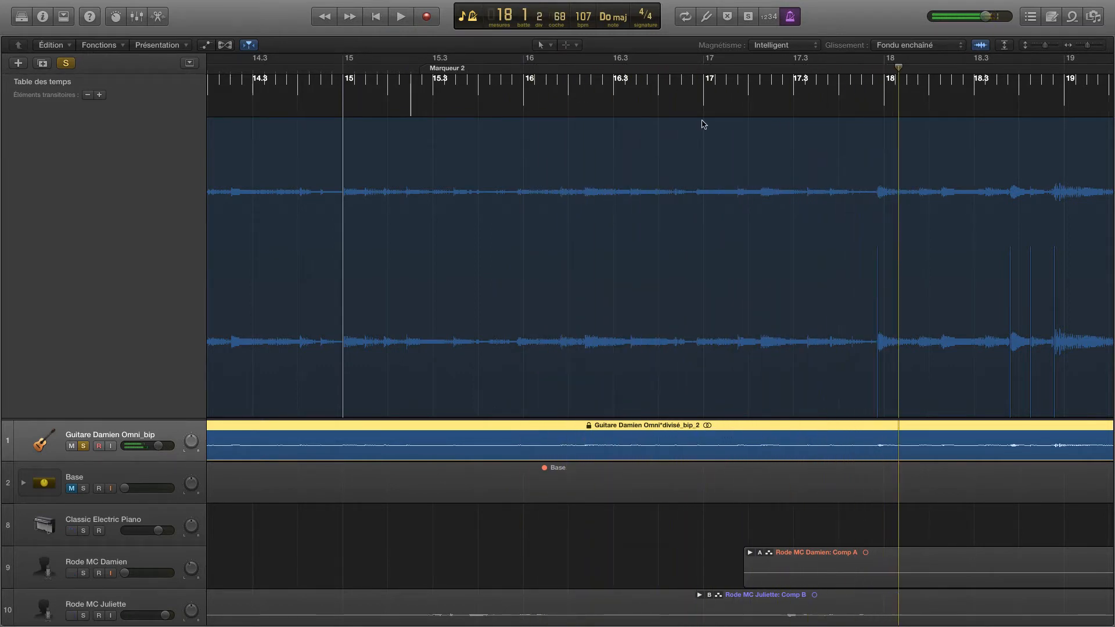
Beat map bar 18 to the guitar transient just before it, and check the result by playing from bar 16 into bar 18
drag(882, 196, 877, 257)
click(524, 68)
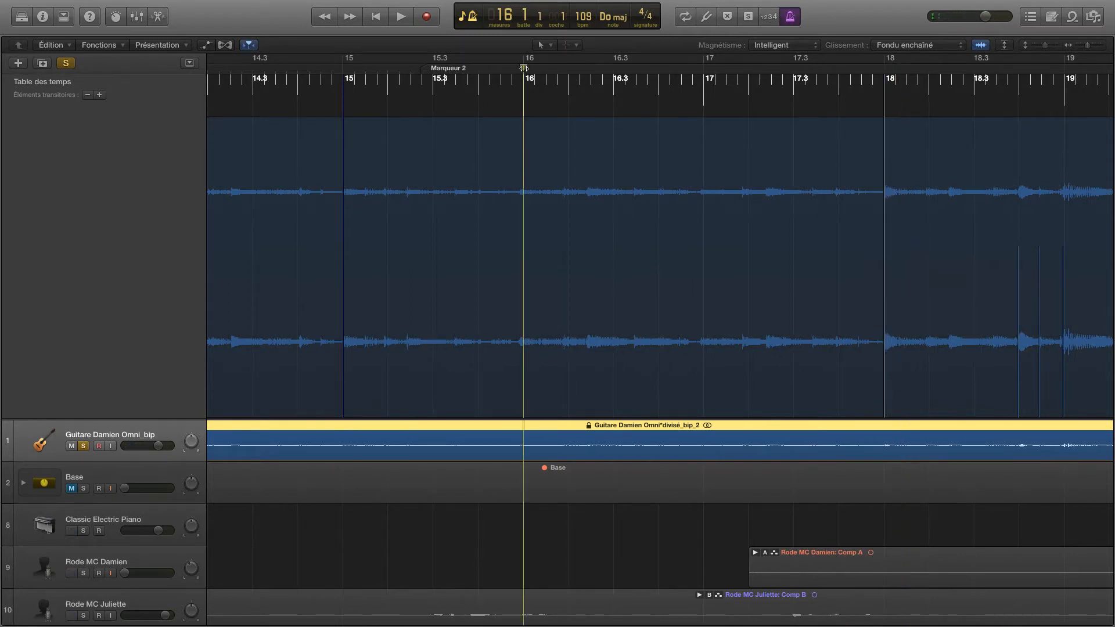
key(space)
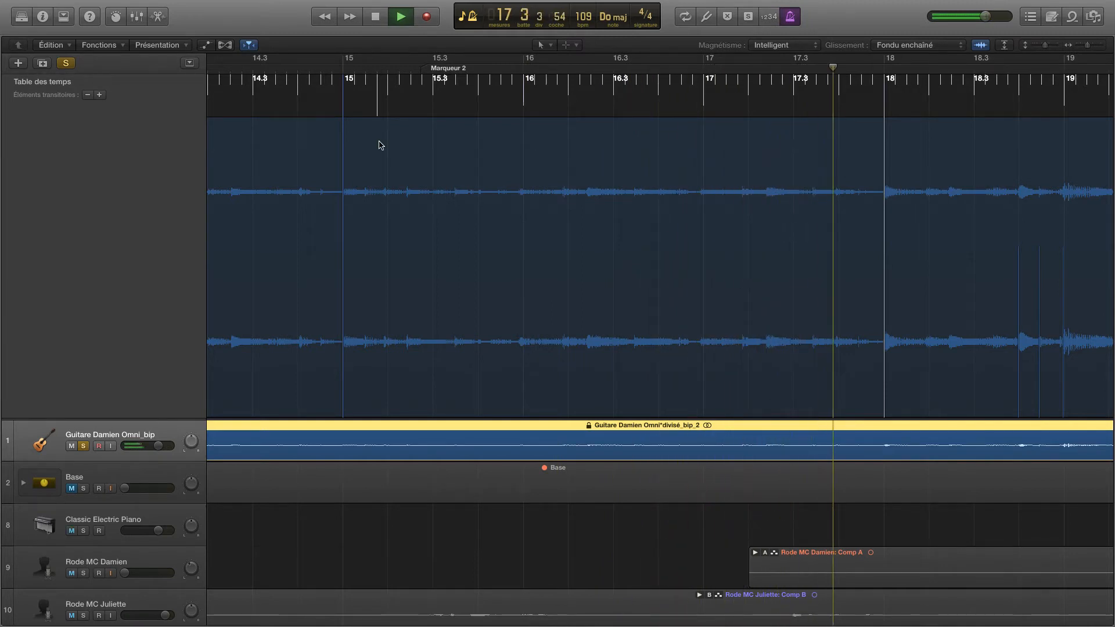
key(space)
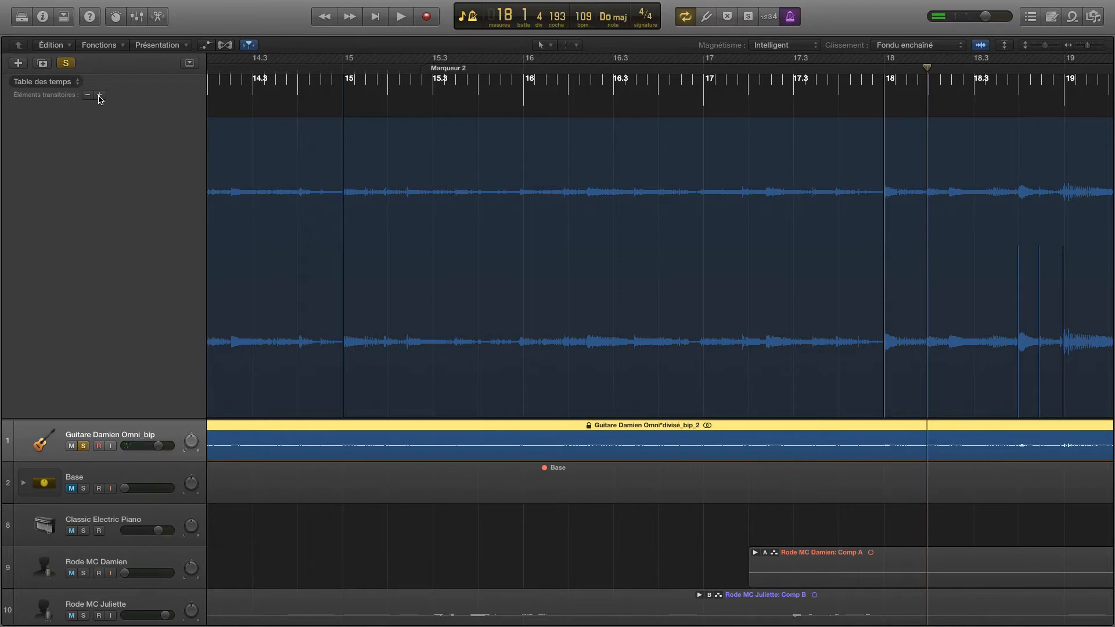
Hide the inspector and open the bounced guitar region in the audio file editor around bar 27
scroll(435, 144, right, 3)
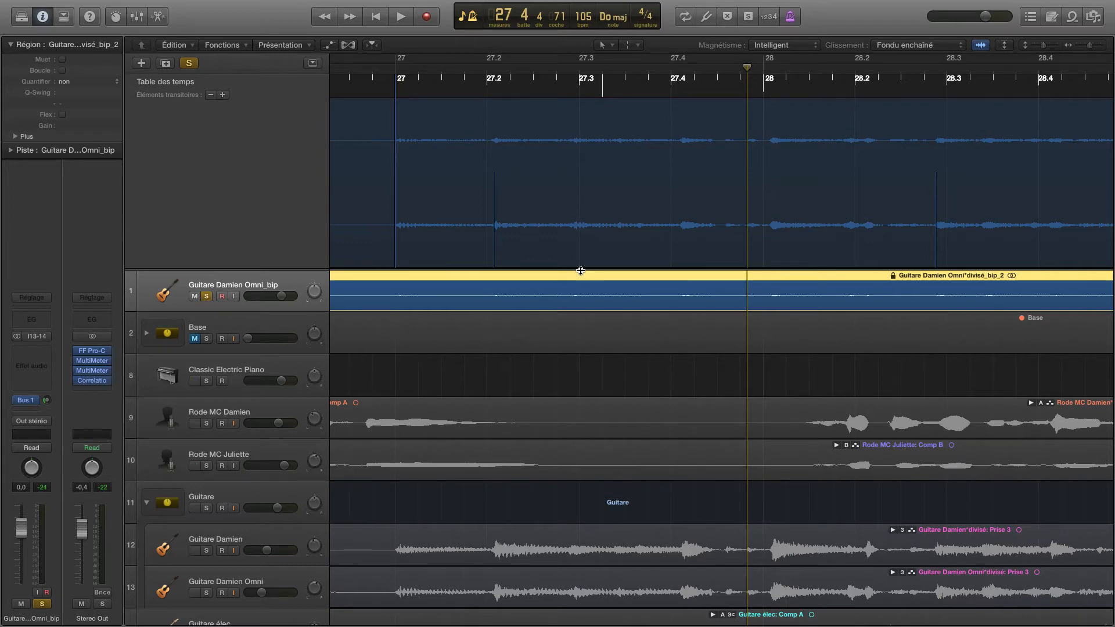
key(i)
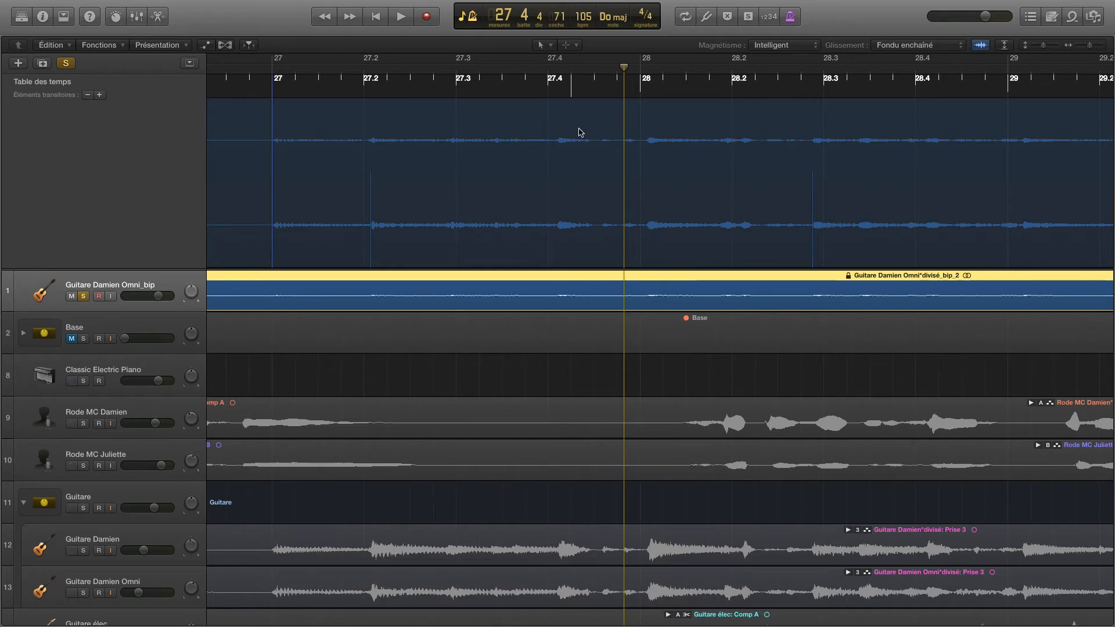
double_click(470, 282)
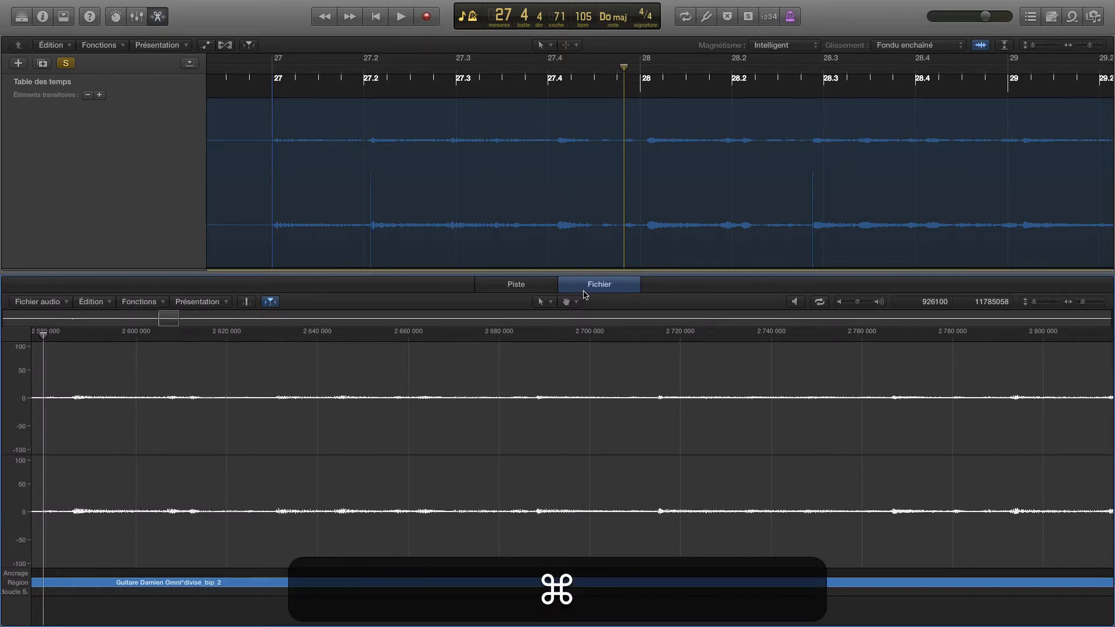
Check in the advanced preferences that the additional Audio option is enabled, and close the preferences
key(super+comma)
drag(533, 333, 539, 184)
click(571, 202)
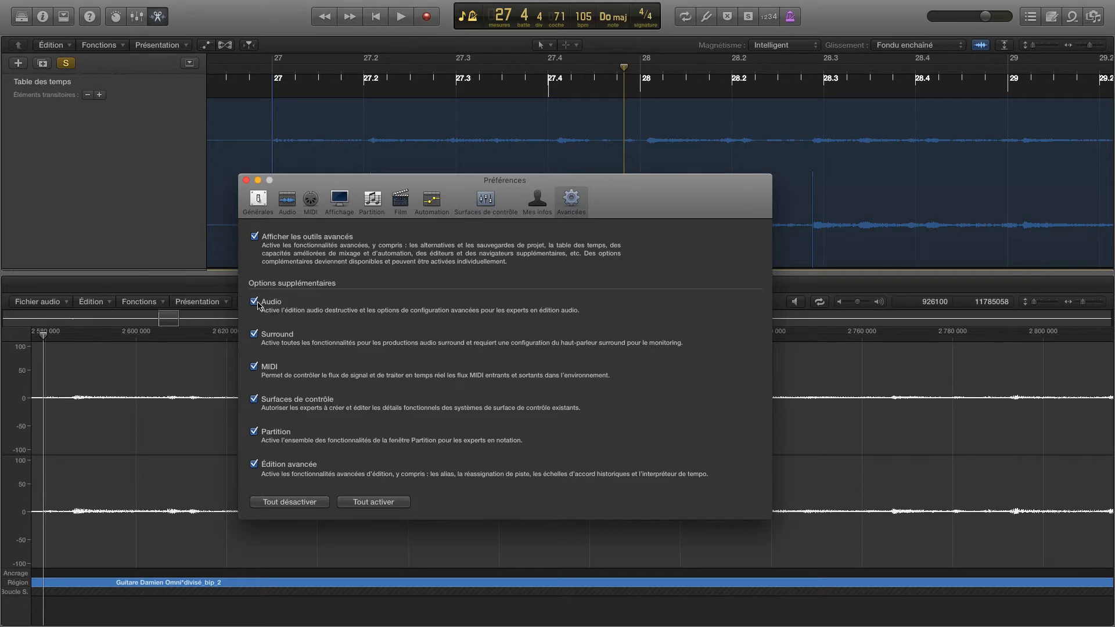
click(245, 181)
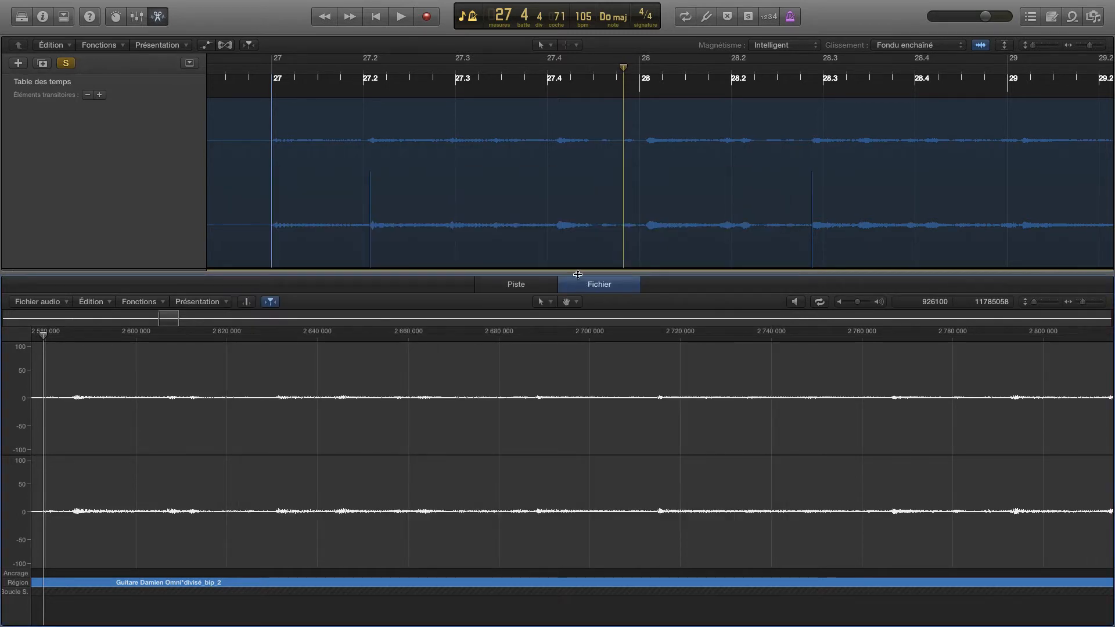
Reduce the audio file editor's height to reveal the guitar track, and zoom its waveform out in time and up in amplitude
drag(578, 275, 575, 369)
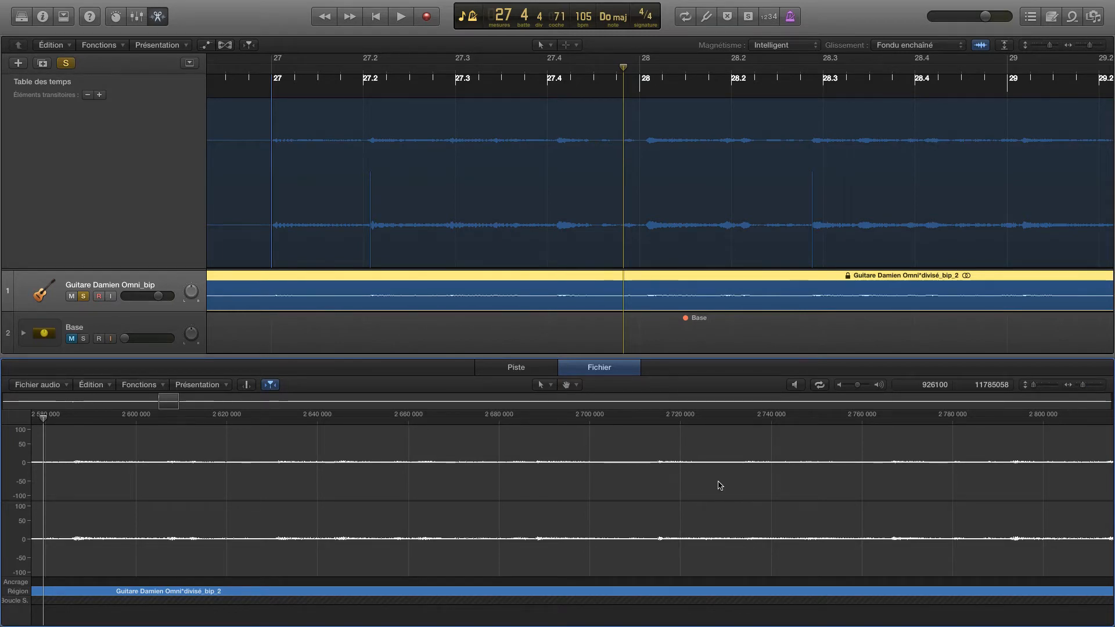
scroll(732, 482, down, 5)
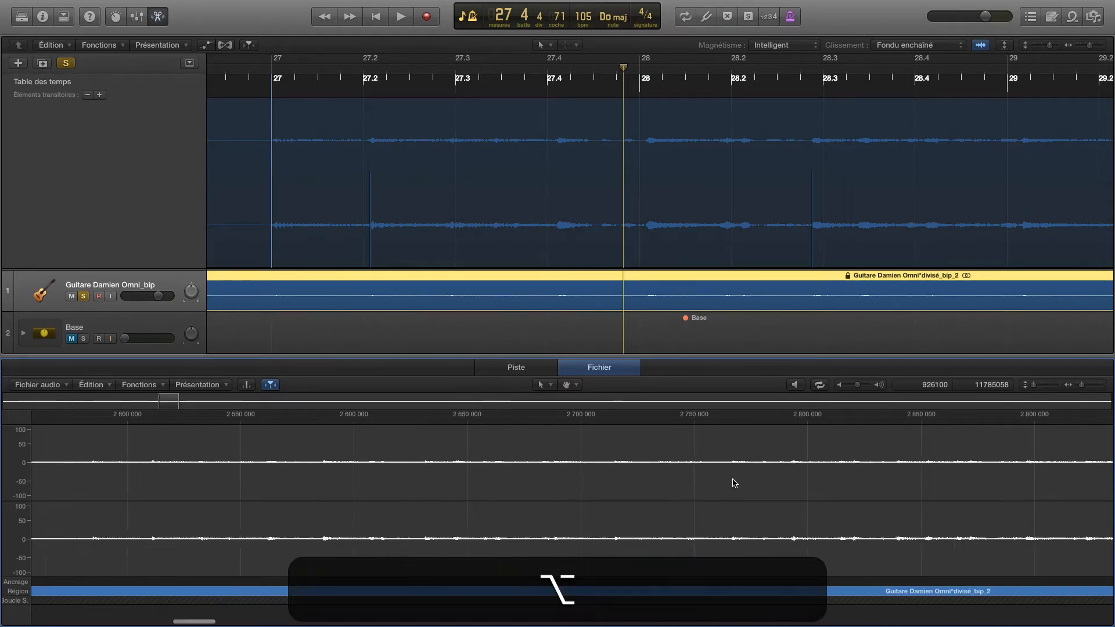
scroll(955, 456, up, 5)
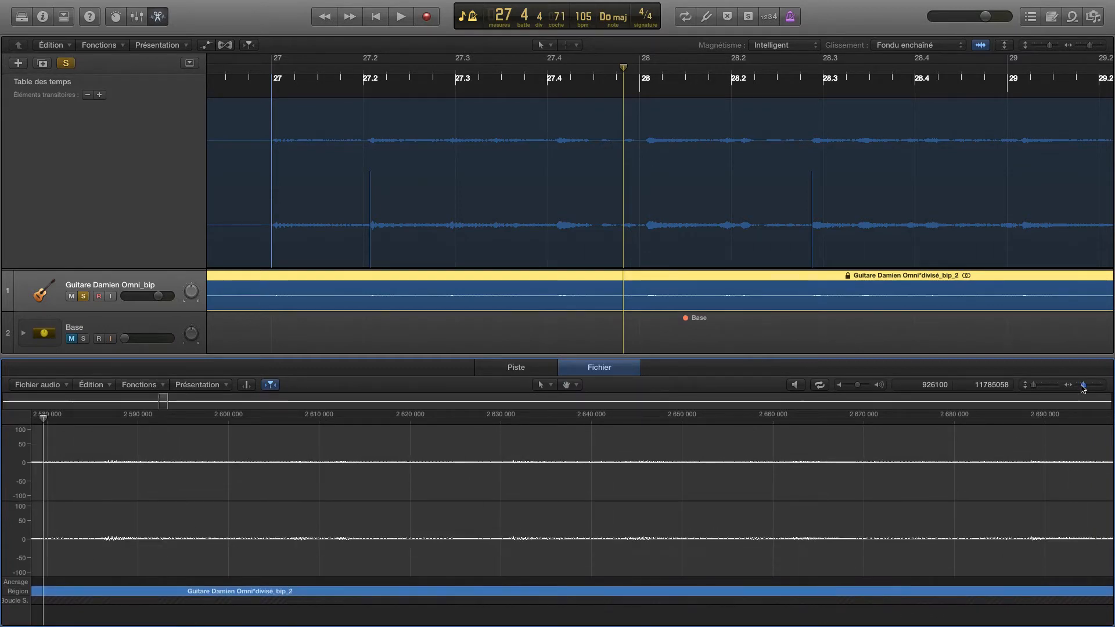
drag(1083, 385, 1072, 387)
scroll(771, 446, left, 2)
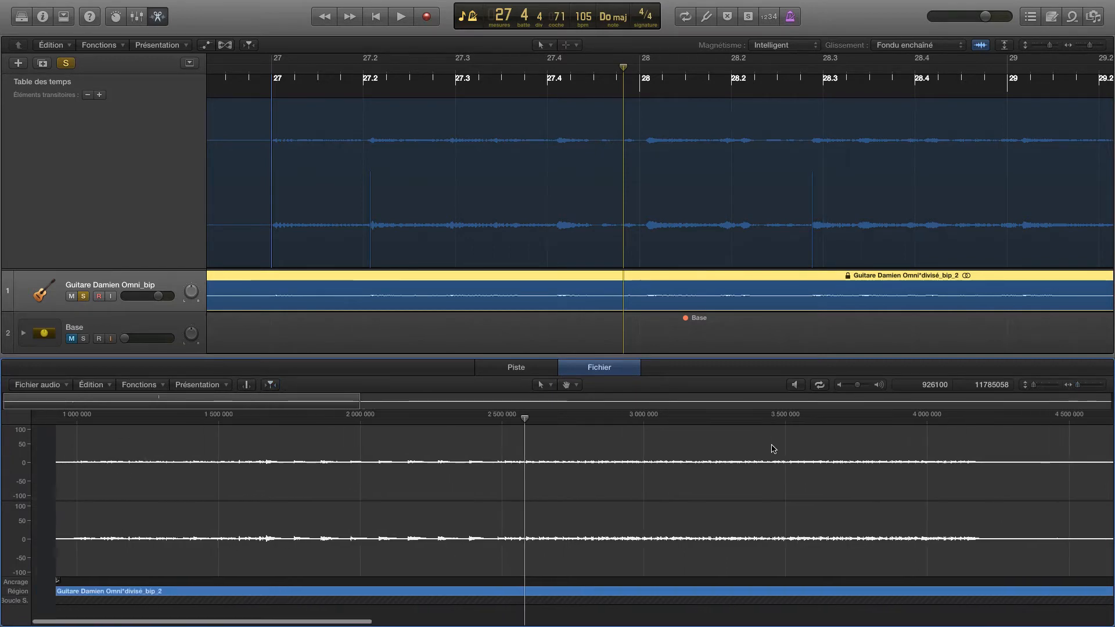
scroll(784, 444, right, 2)
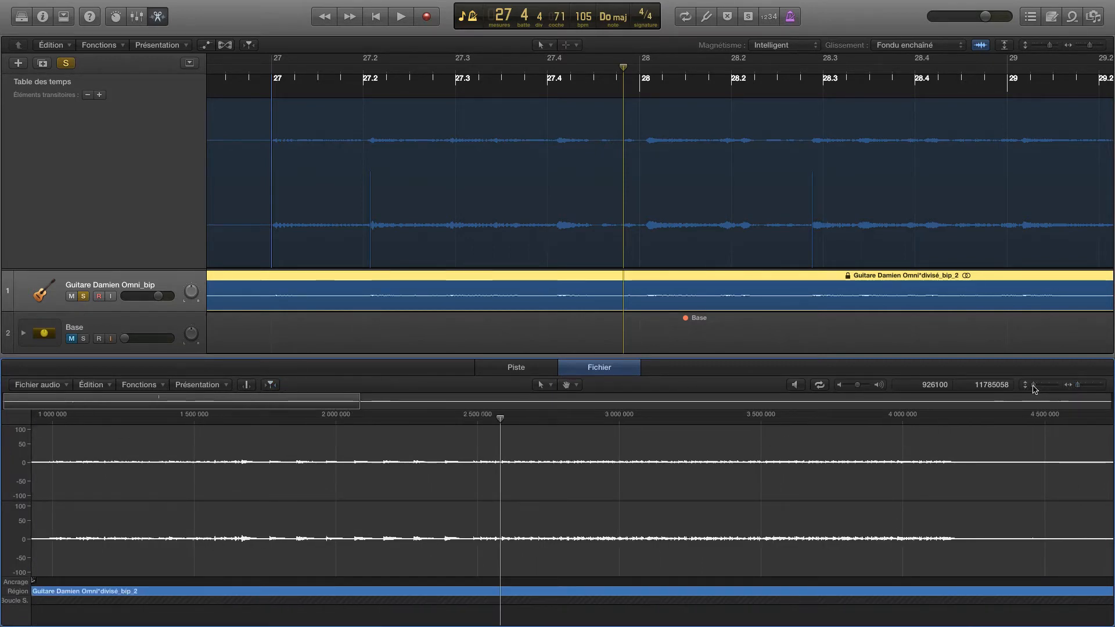
drag(1035, 389, 1056, 394)
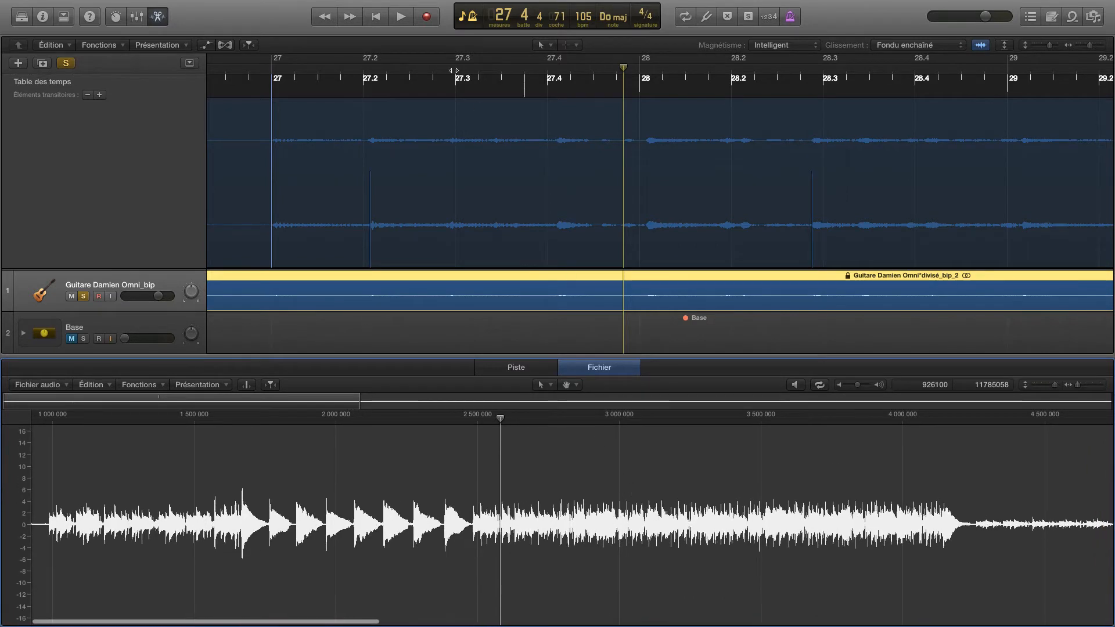
Play the soloed guitar from bar 27 and stop just after bar 28 begins
click(295, 82)
click(272, 69)
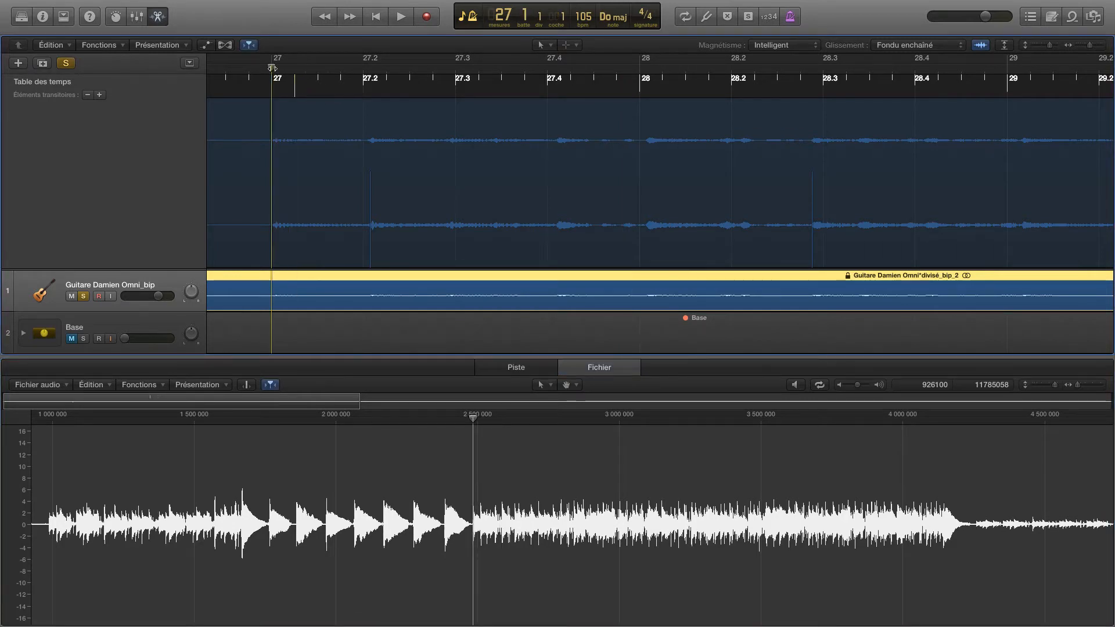
mouse_move(272, 67)
mouse_down()
mouse_move(295, 67)
mouse_move(272, 69)
mouse_up()
key(space)
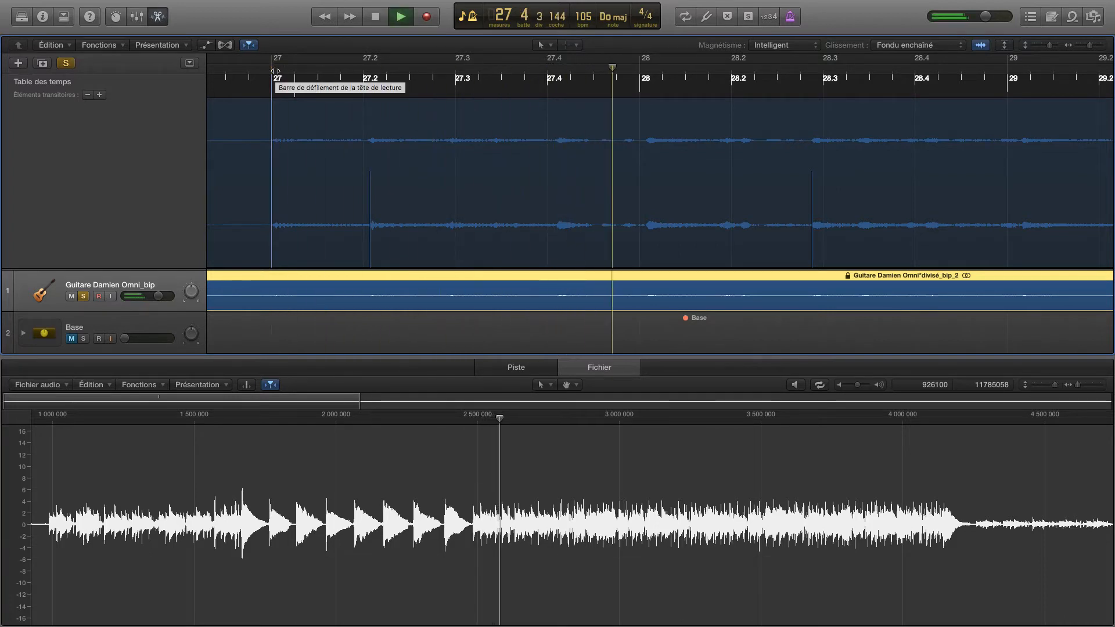
key(space)
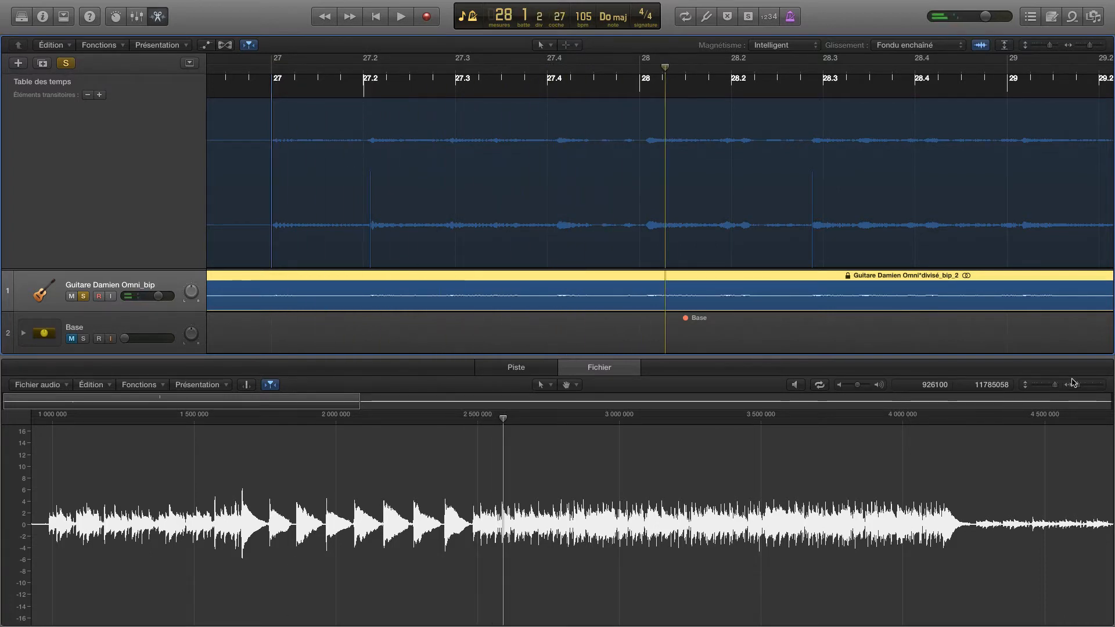
Zoom the file editor in on the guitar passage starting at bar 27, and play it until just after bar 28
drag(1074, 383, 1081, 384)
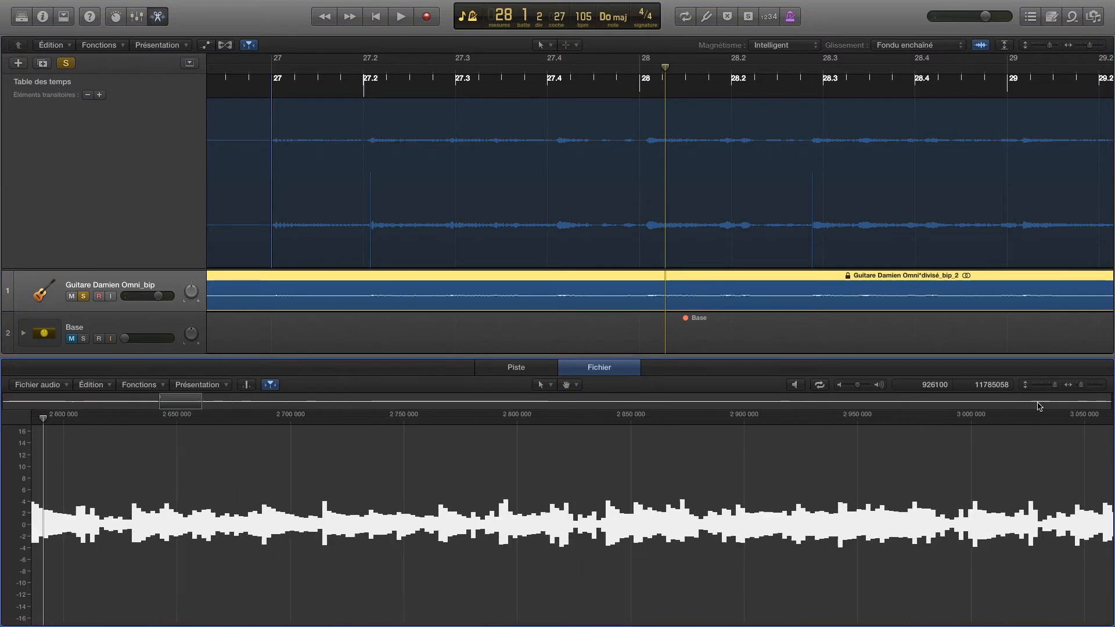
scroll(916, 466, left, 10)
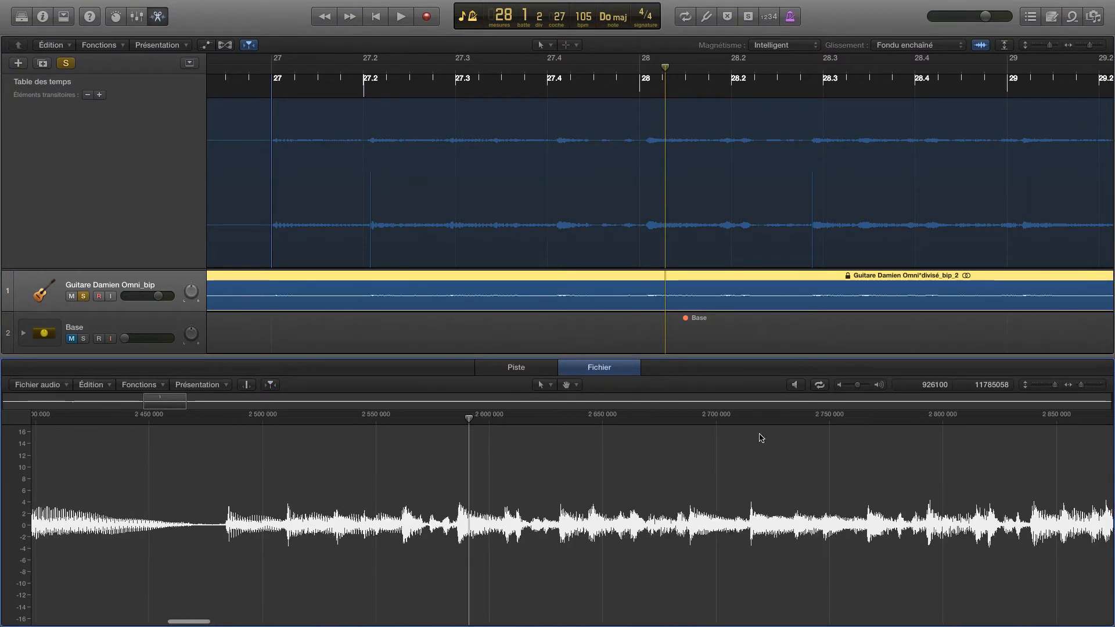
click(221, 419)
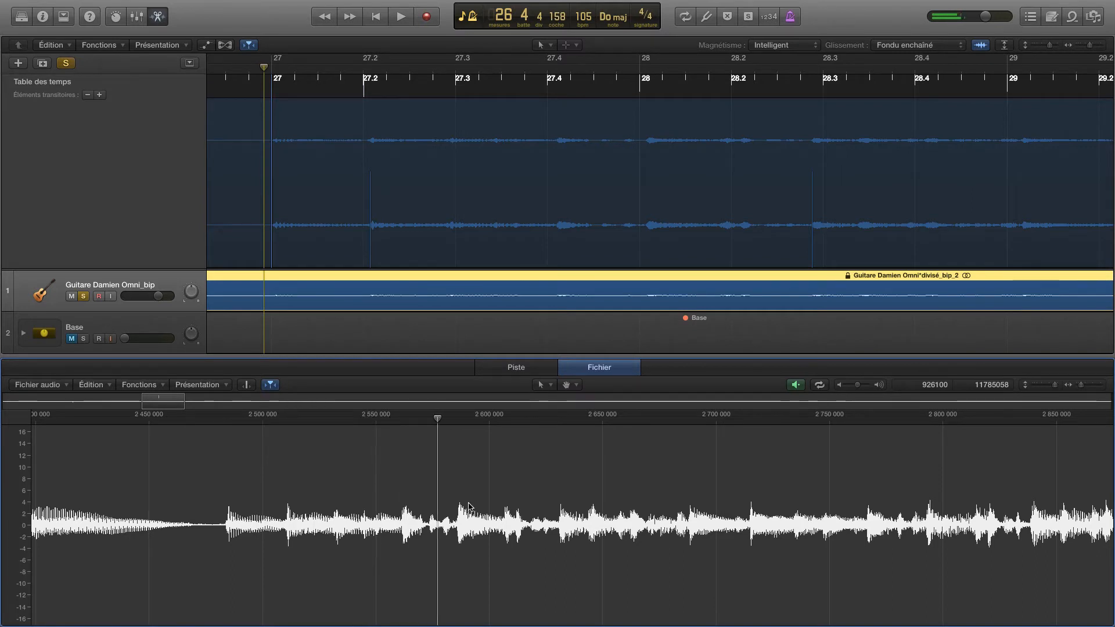
key(space)
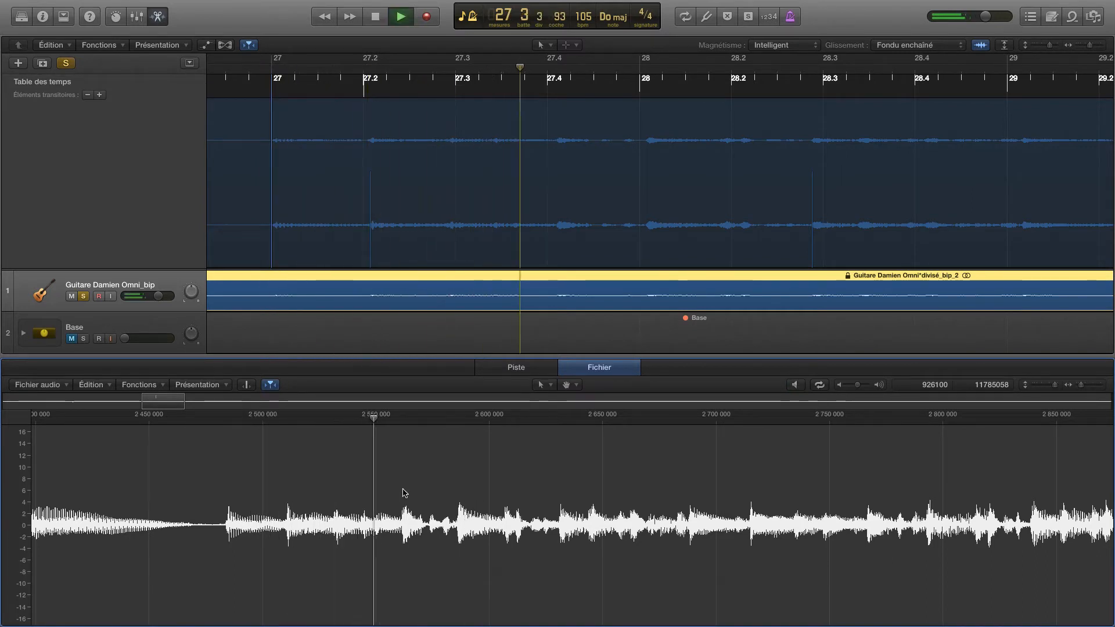
key(space)
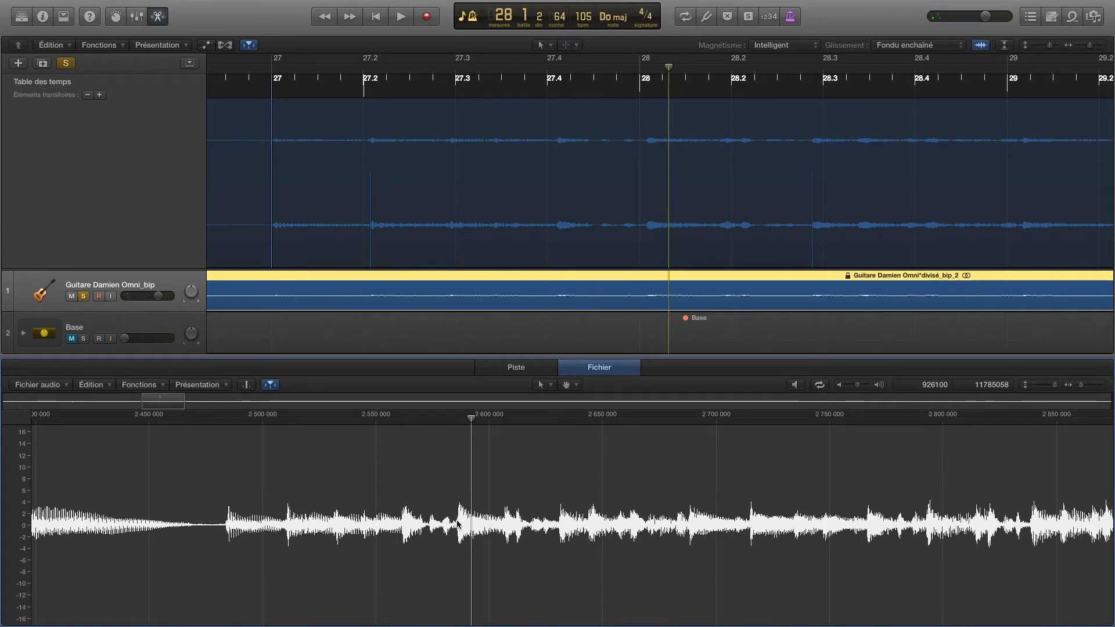
Turn on transient editing mode in the audio file editor to display the guitar's transient markers
key(super)
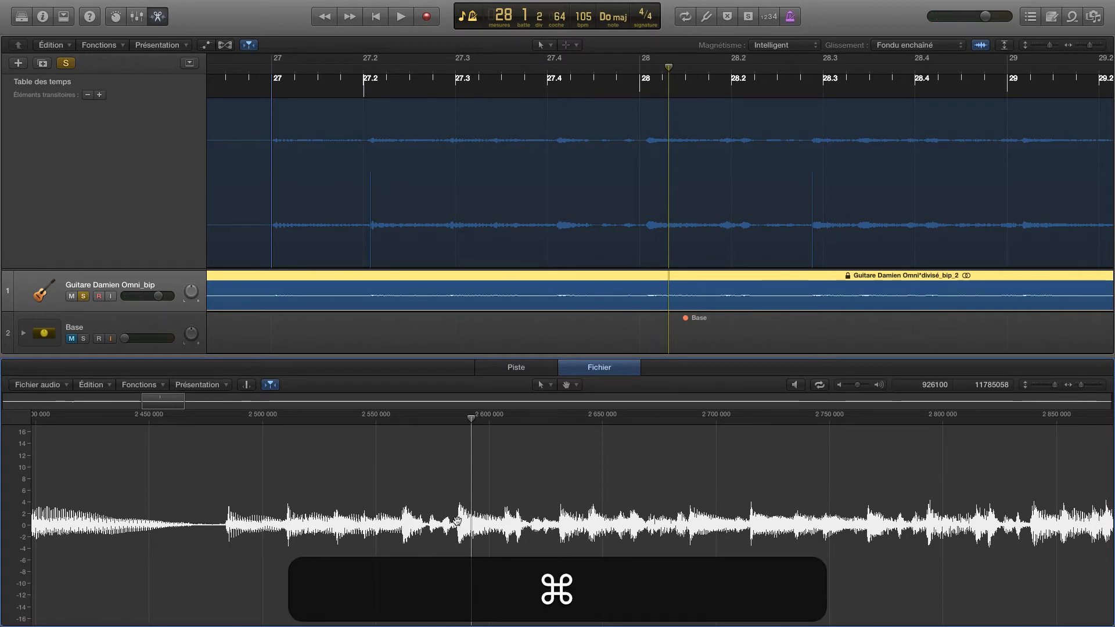
click(246, 387)
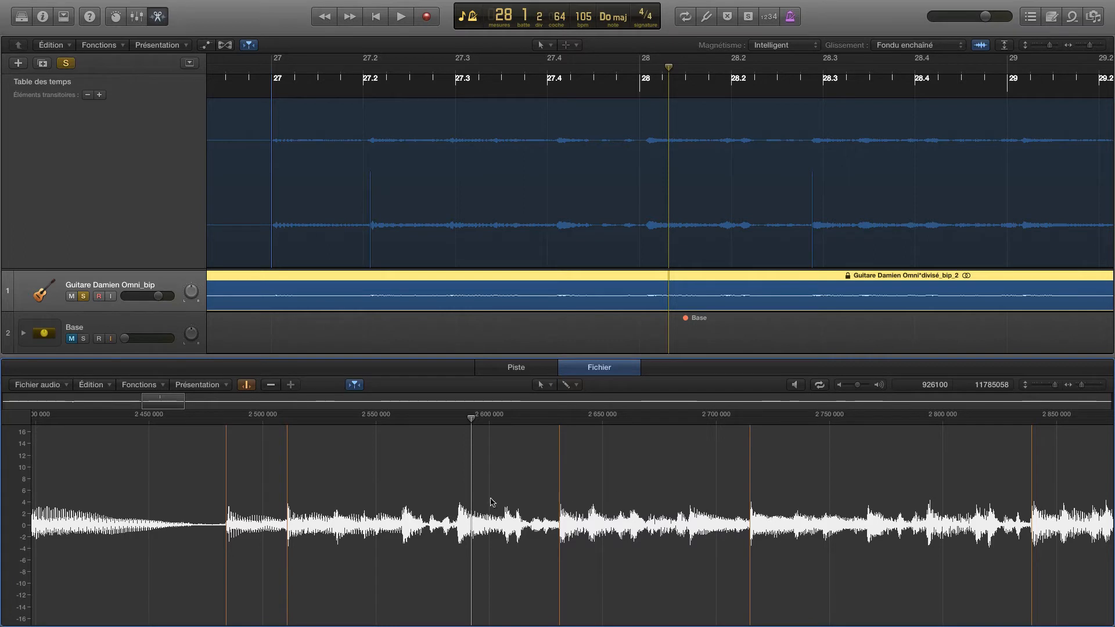
Add a transient marker at the guitar attack just after bar 28 begins in the audio file editor, and place the playhead beside it
key(super)
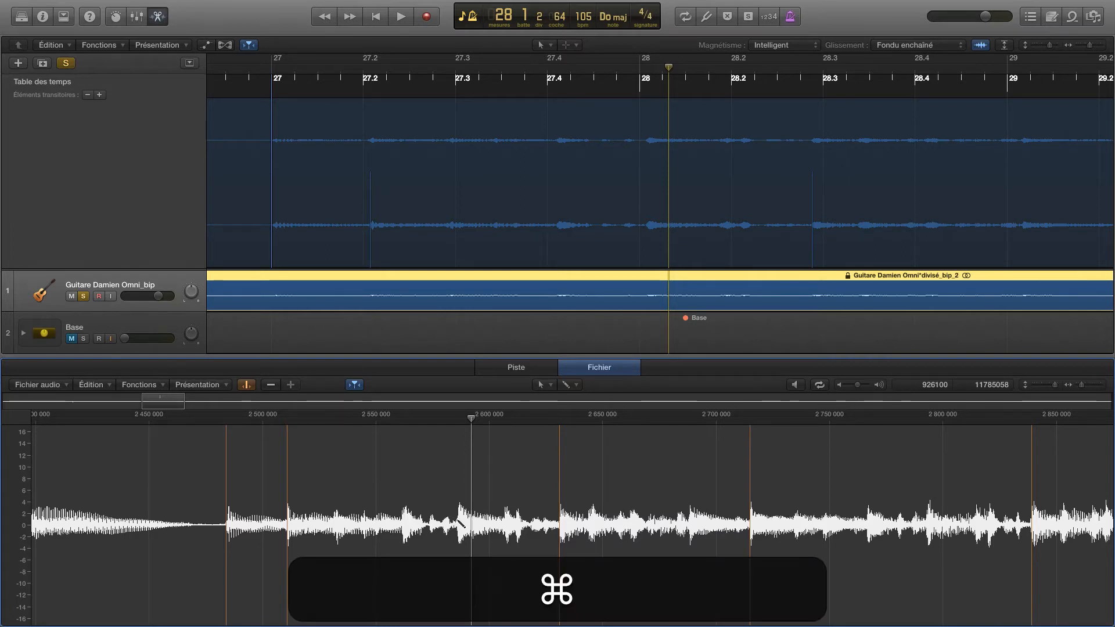
super+click(457, 522)
click(456, 418)
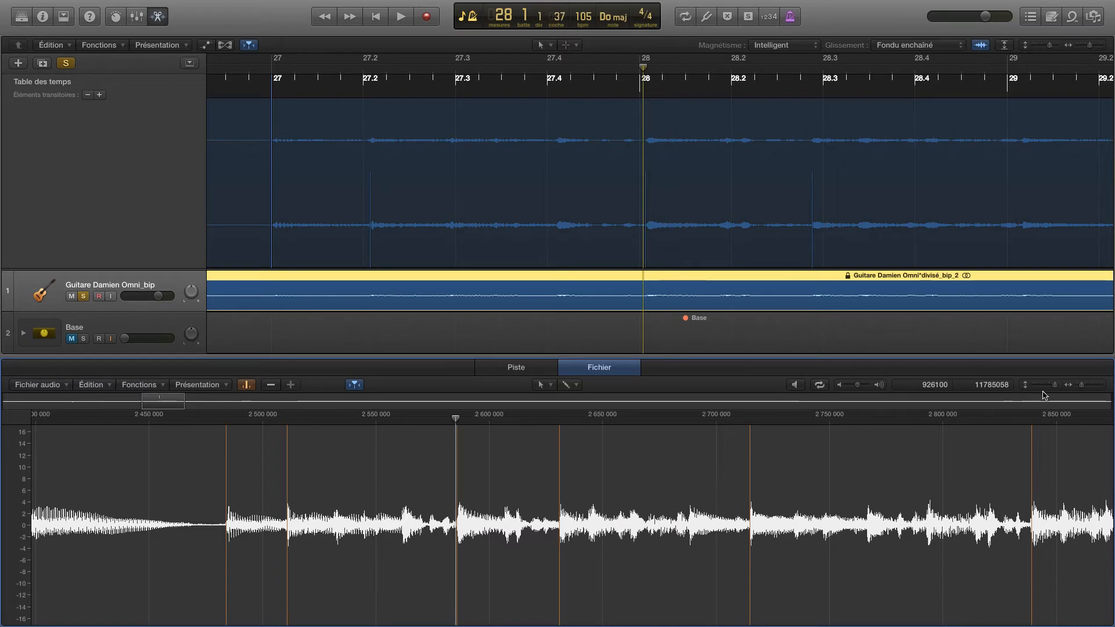
Play the guitar from the start of bar 28 until just after bar 29, and add a transient marker at the attack near bar 29
drag(1082, 386, 1084, 386)
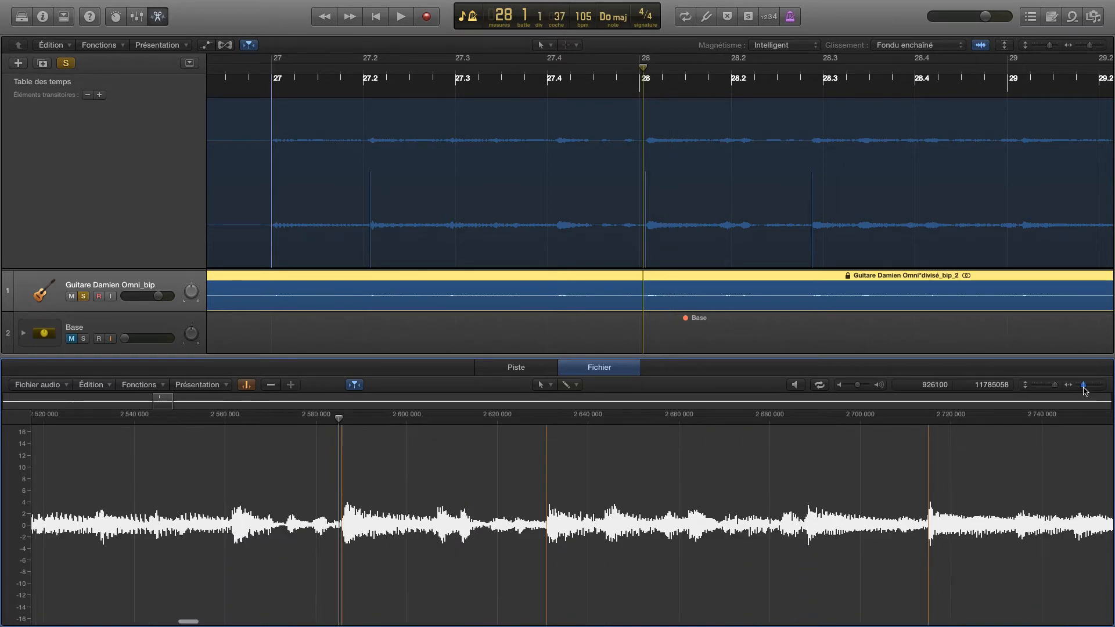
key(space)
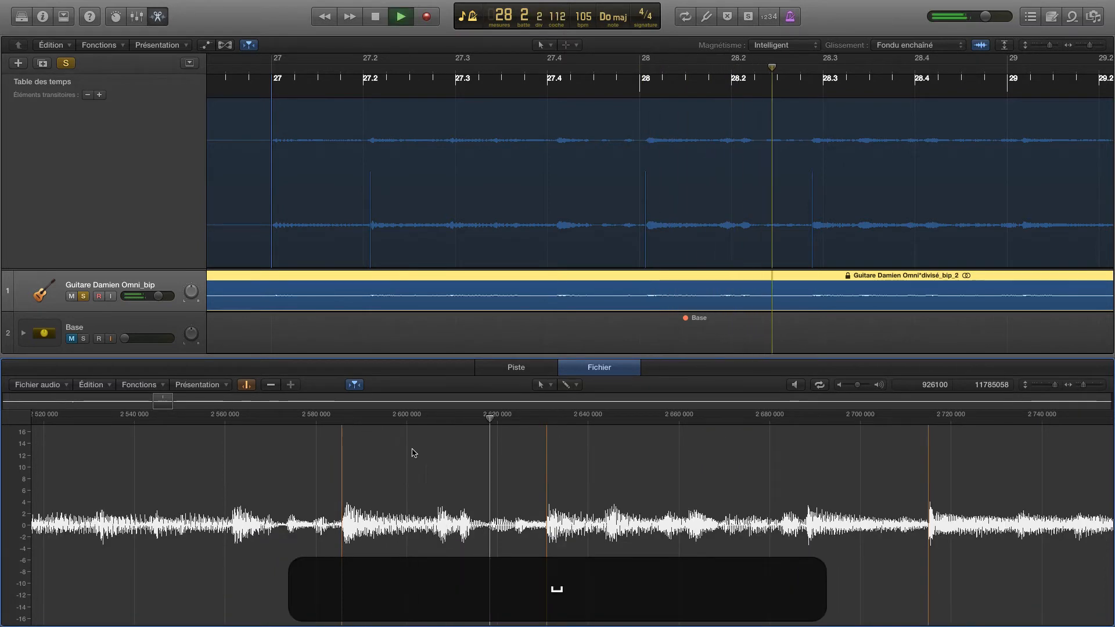
key(super+space)
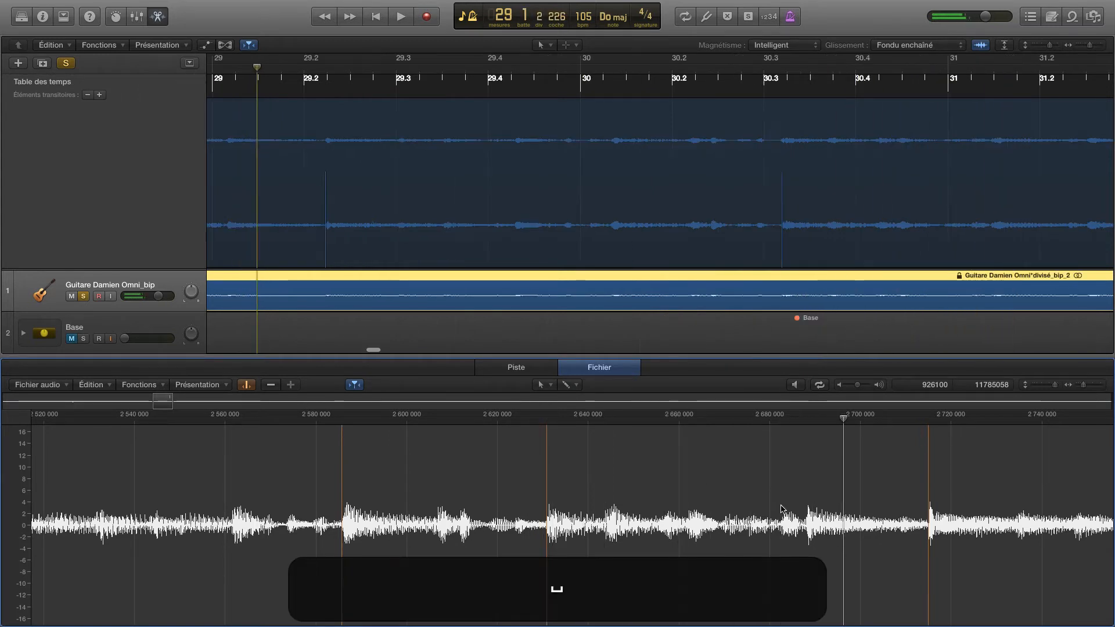
super+click(806, 523)
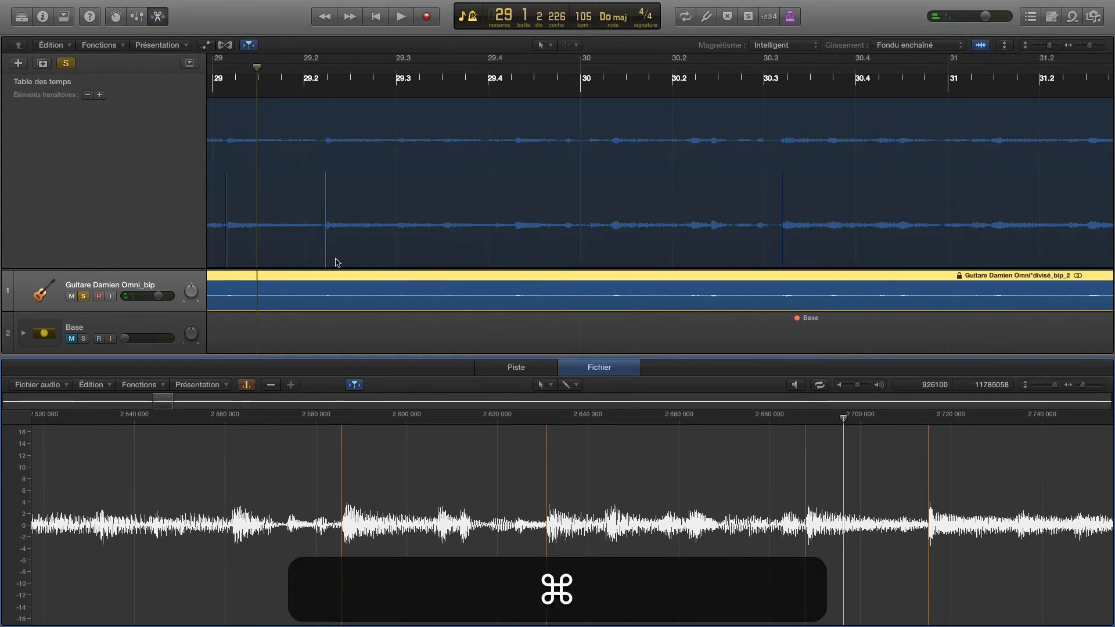
Replay the guitar from bar 27 until just after bar 28, and beat map bars 28 and 29 to their new transients
scroll(337, 263, left, 2)
scroll(336, 263, left, 5)
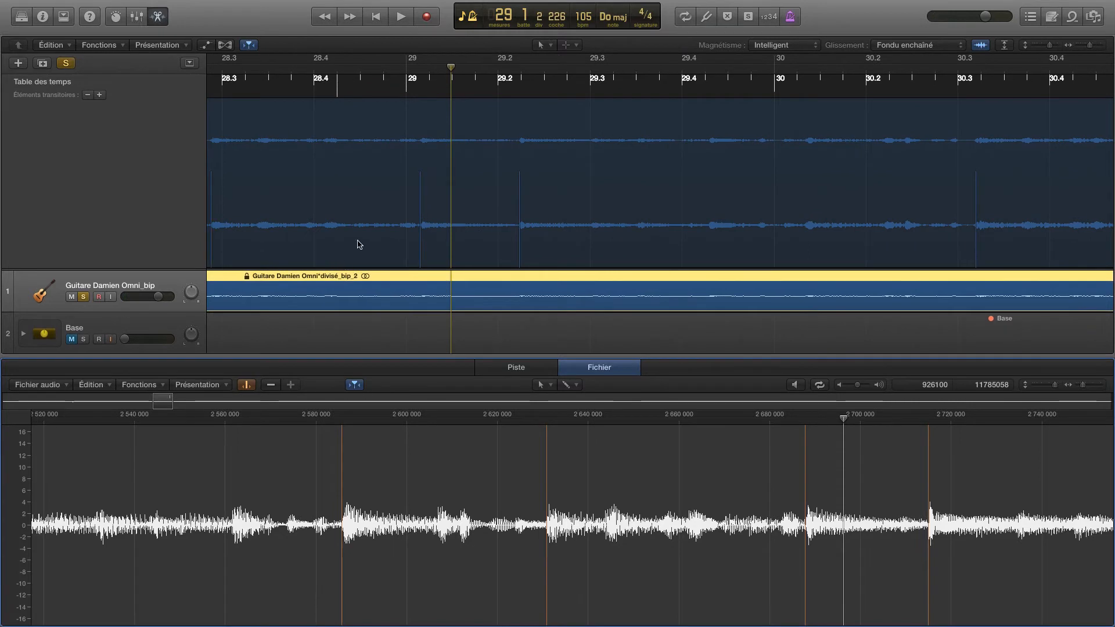
scroll(393, 126, left, 7)
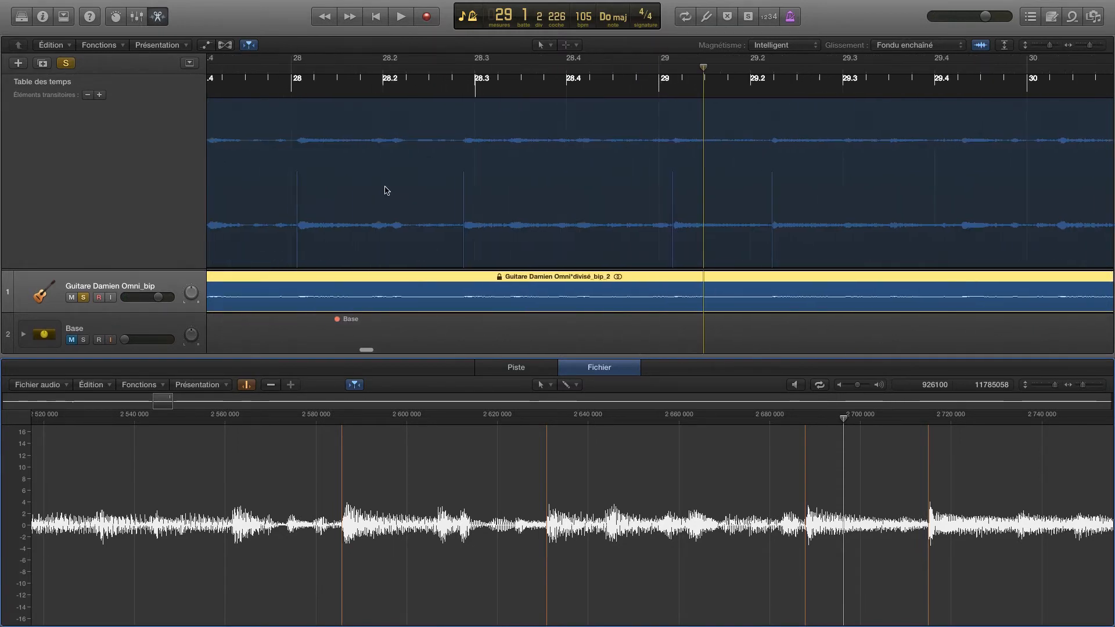
scroll(386, 190, left, 7)
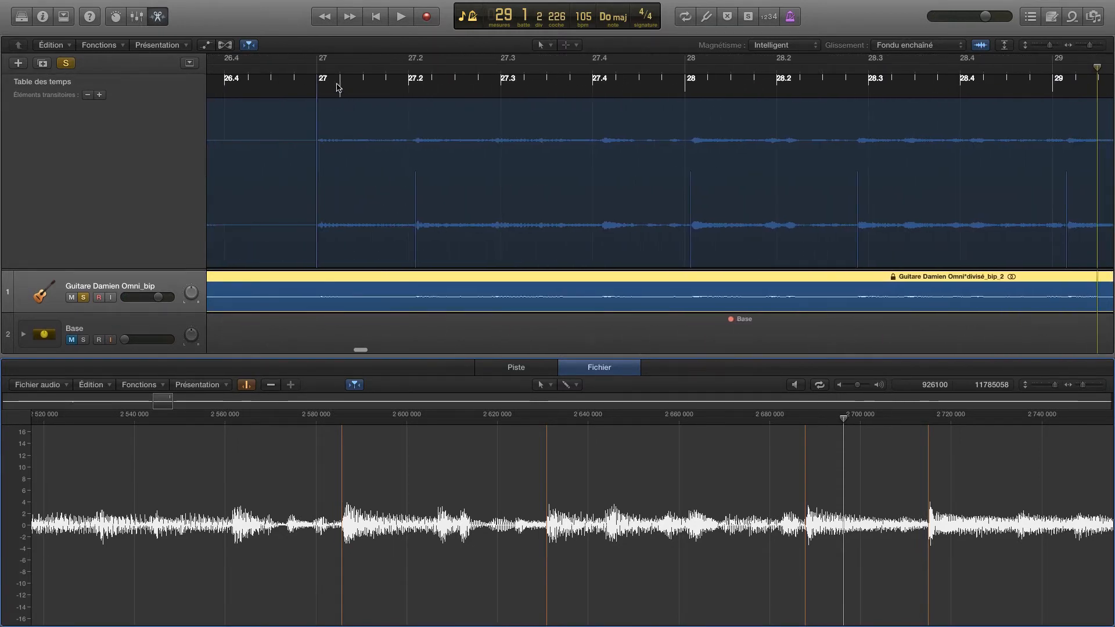
click(317, 68)
key(space)
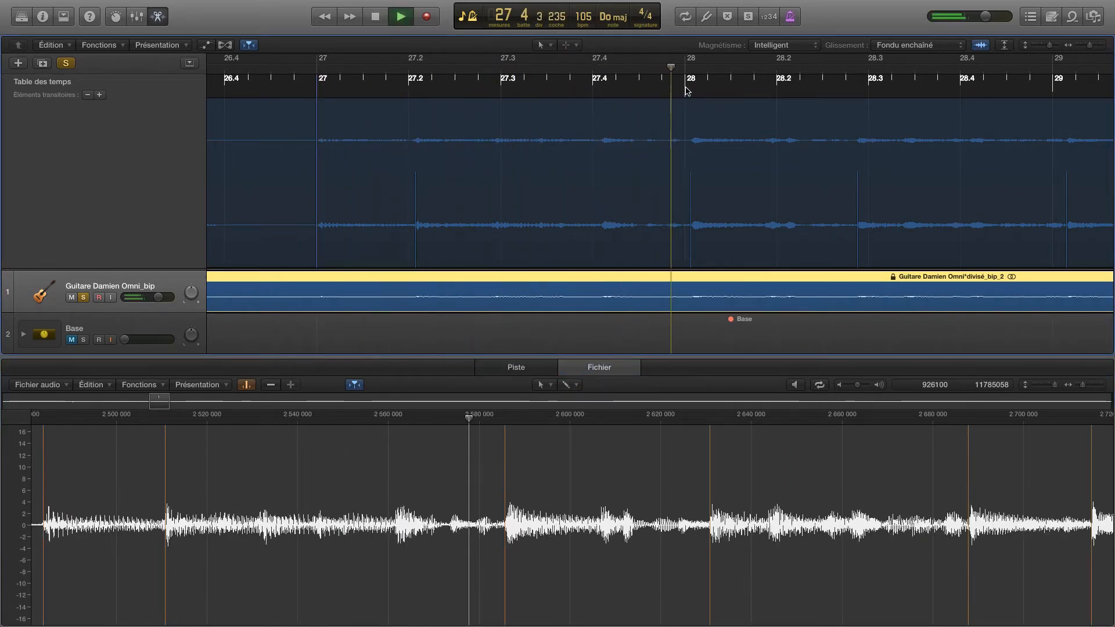
key(space)
drag(690, 146, 692, 173)
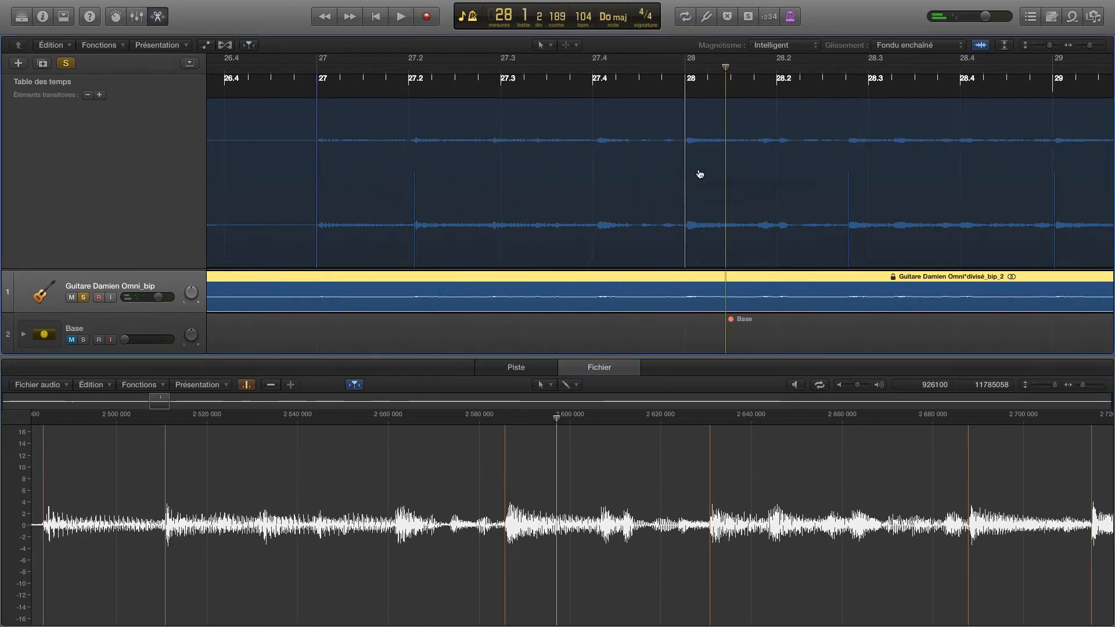
drag(1054, 145, 1055, 173)
Play the guitar until just after bar 30, and add a transient marker at the attack near bar 30 in the file editor
double_click(310, 71)
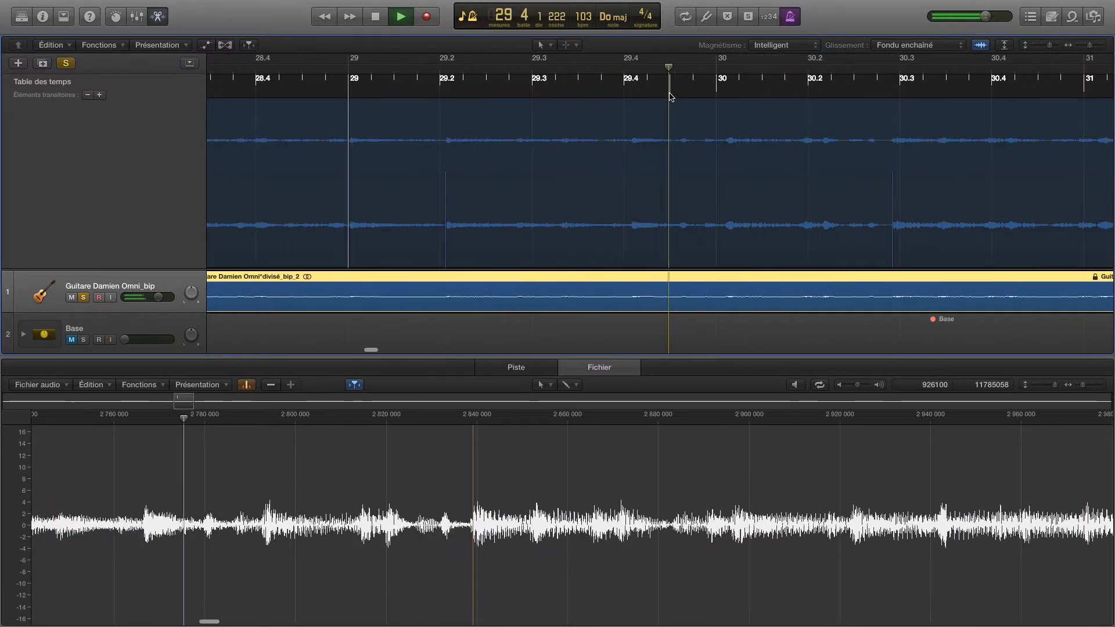
key(space)
scroll(667, 158, down, 1)
scroll(272, 508, down, 1)
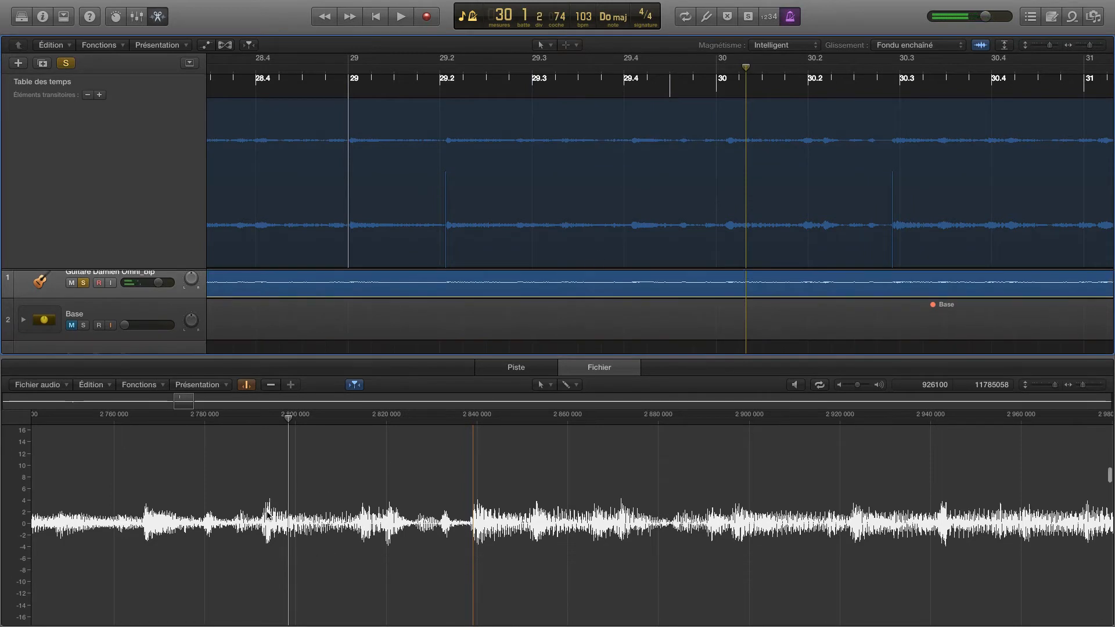
super+click(262, 518)
scroll(262, 516, down, 1)
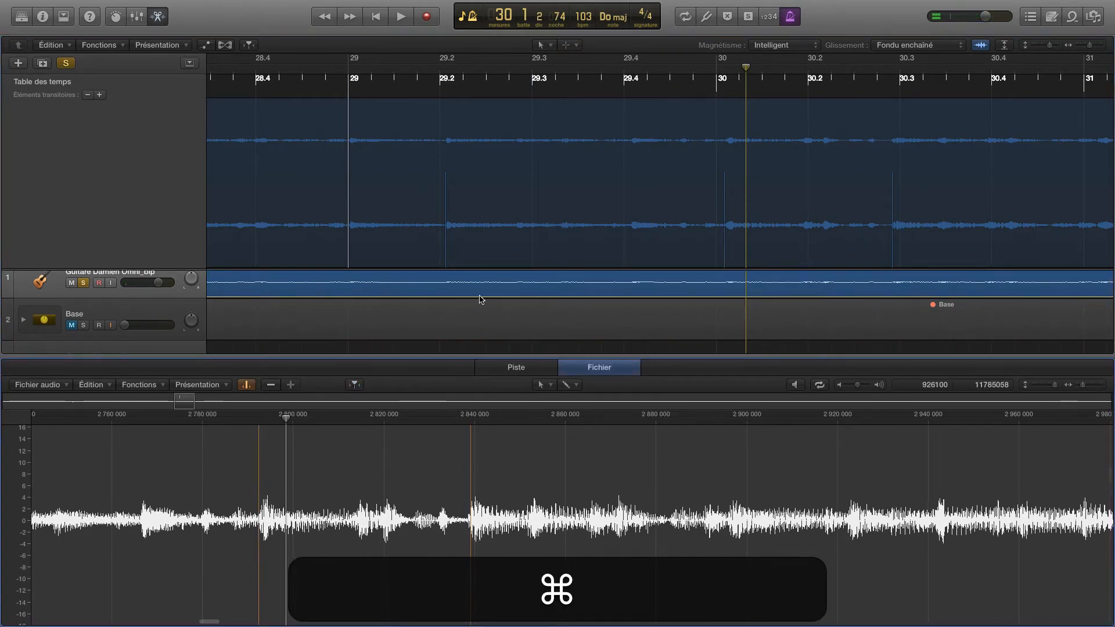
Beat map bar 30 to its new transient, and play the guitar from bar 29 until just after bar 32 begins
drag(717, 92, 725, 181)
click(350, 68)
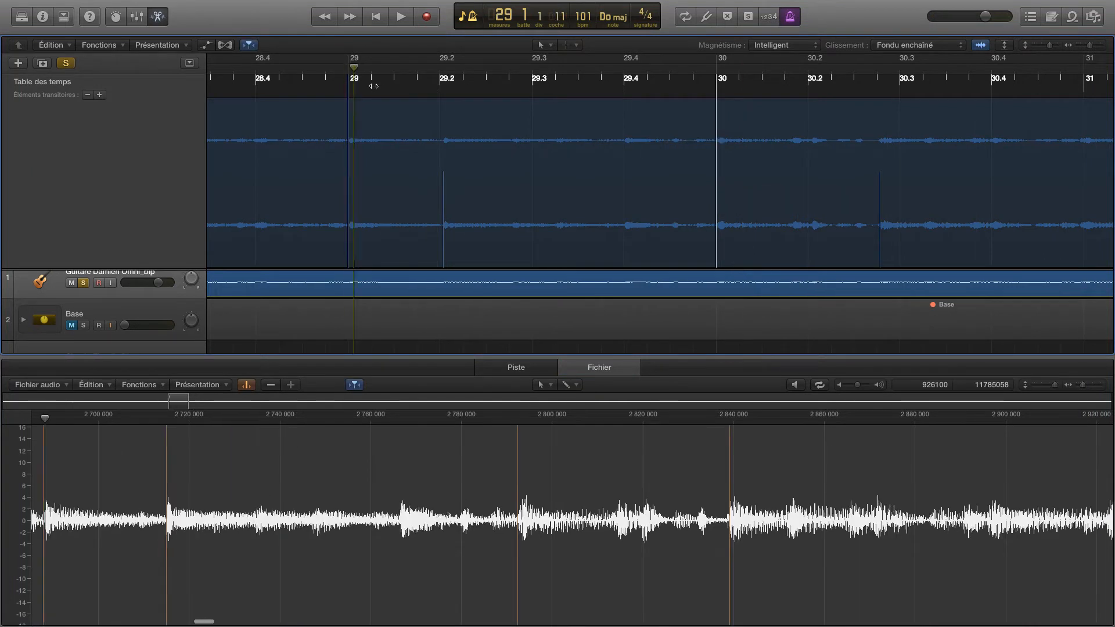
key(space)
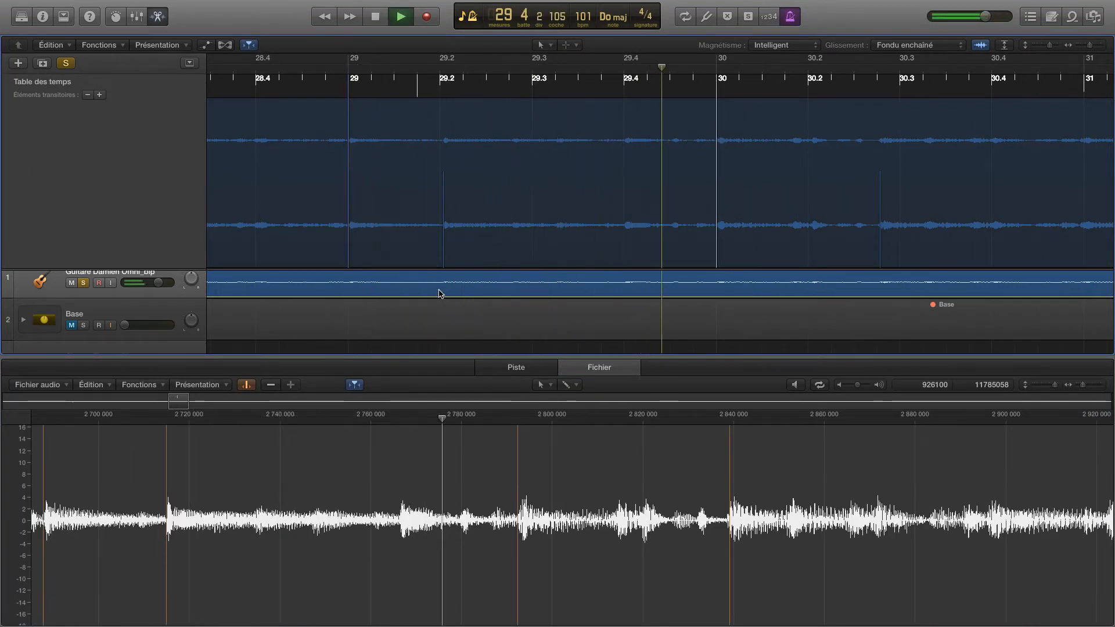
scroll(628, 179, right, 5)
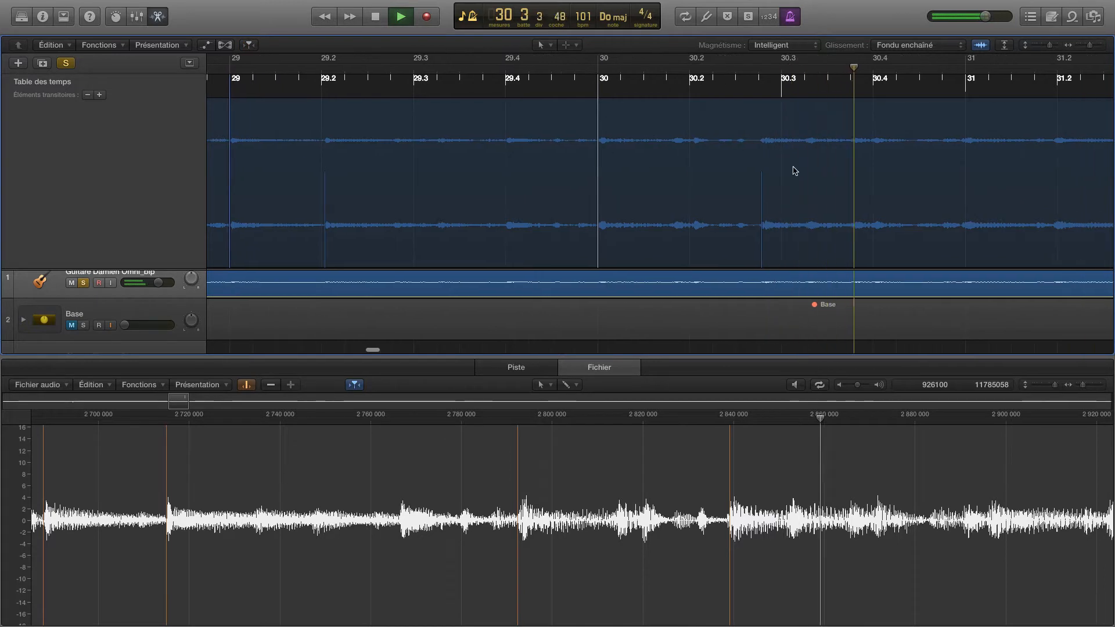
scroll(792, 175, right, 4)
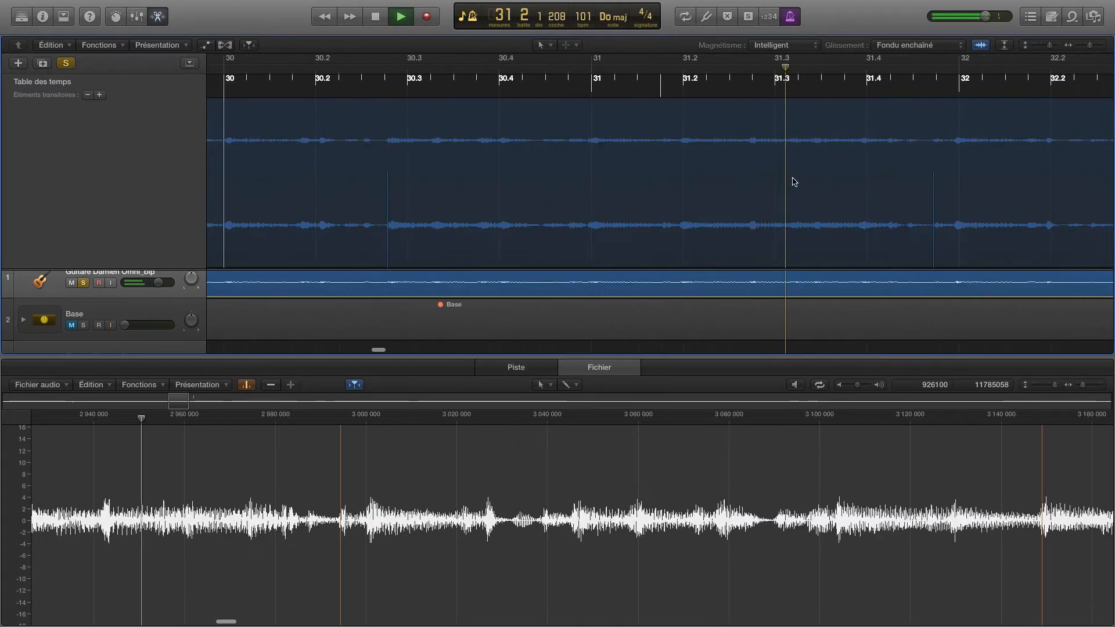
key(space)
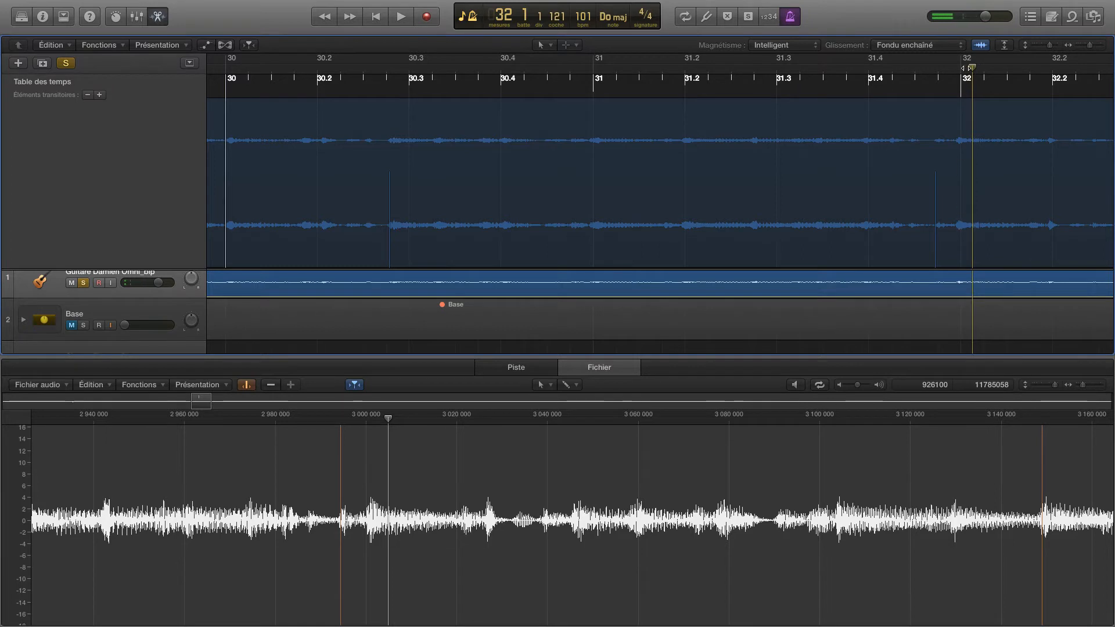
Replay the end of bar 31, add a transient marker at the guitar attack near bar 32, and beat map bar 32 to it
click(960, 69)
key(space)
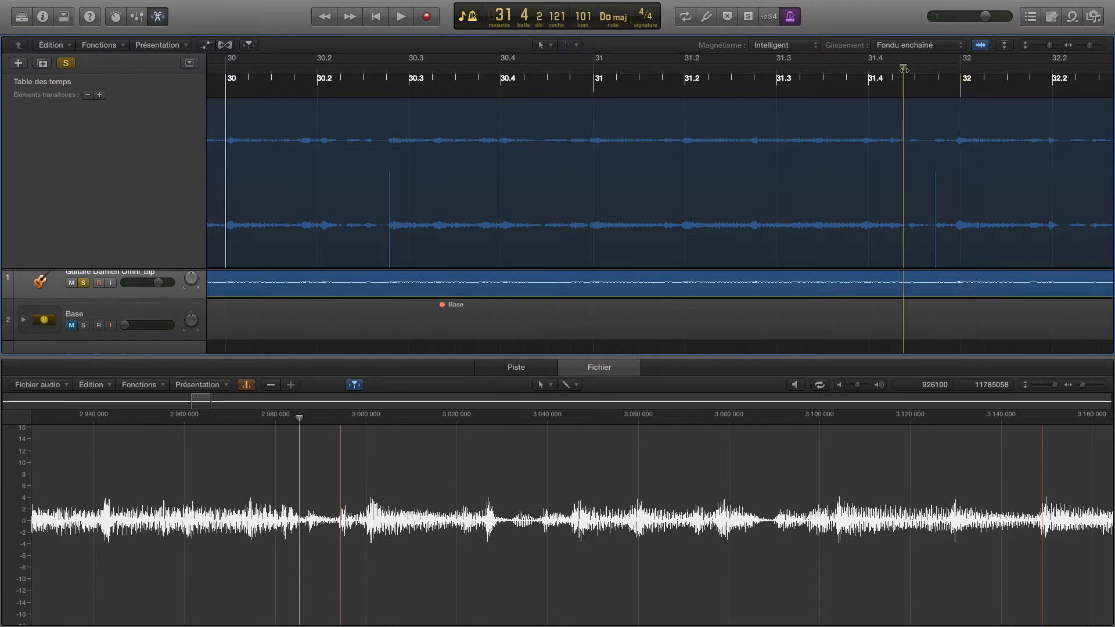
key(space)
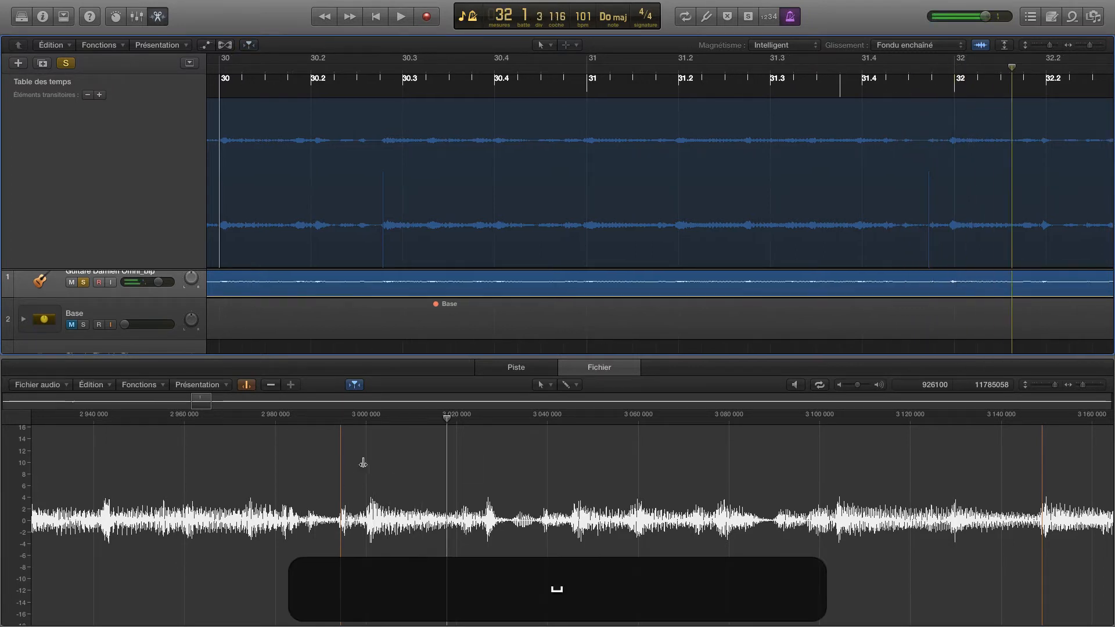
super+click(368, 512)
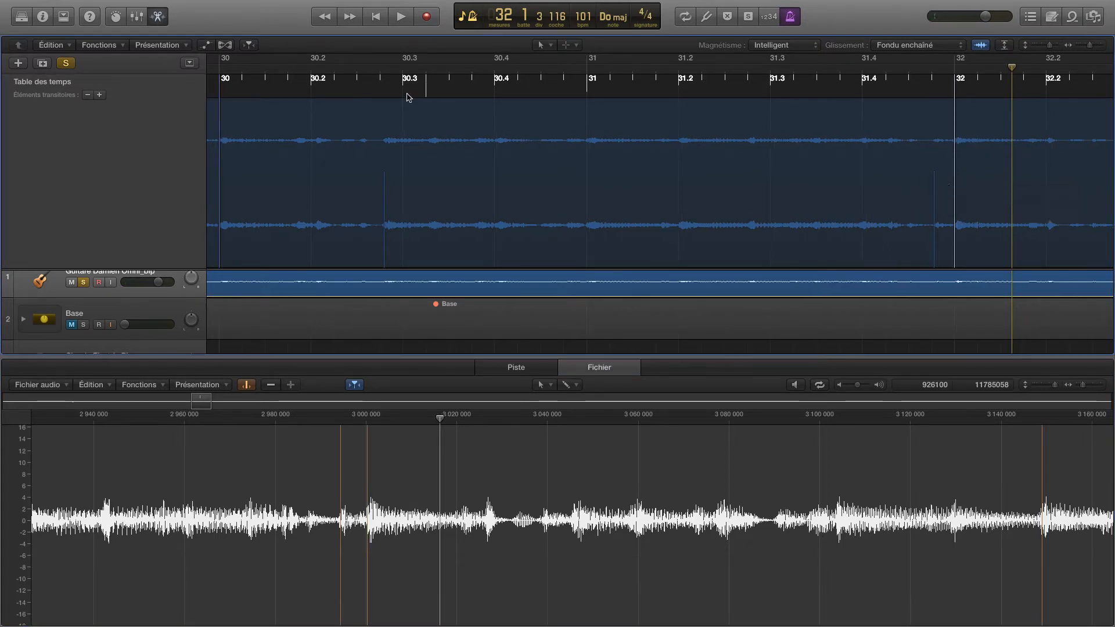
Play the guitar from bar 30 until just after bar 32 to check the mapping, with the arrangement zoomed out
click(220, 68)
key(space)
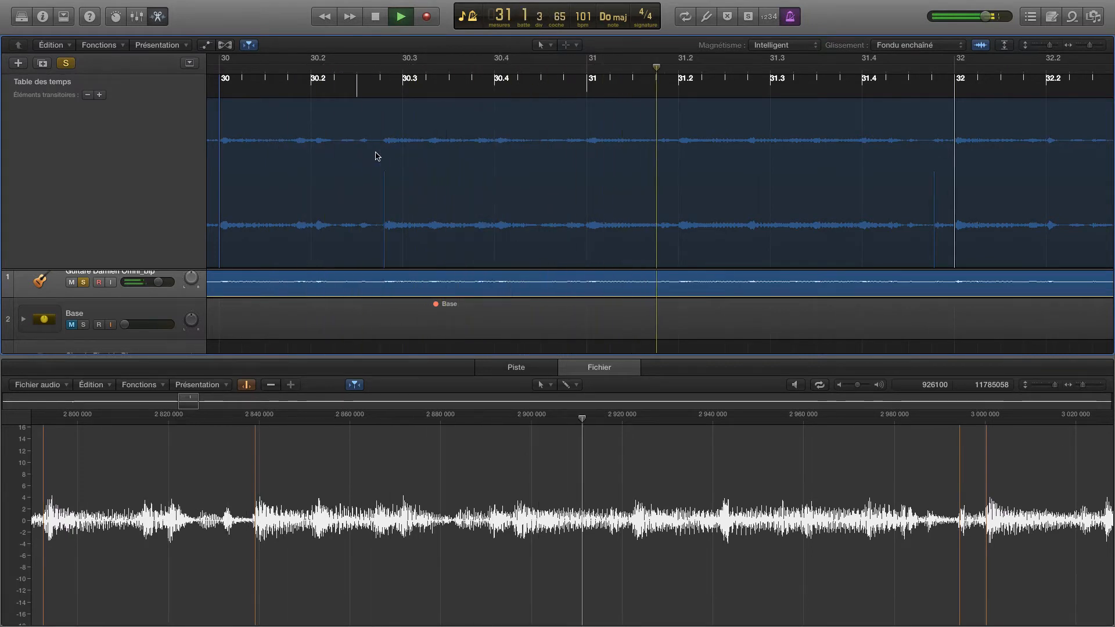
alt+scroll(381, 155, down, 2)
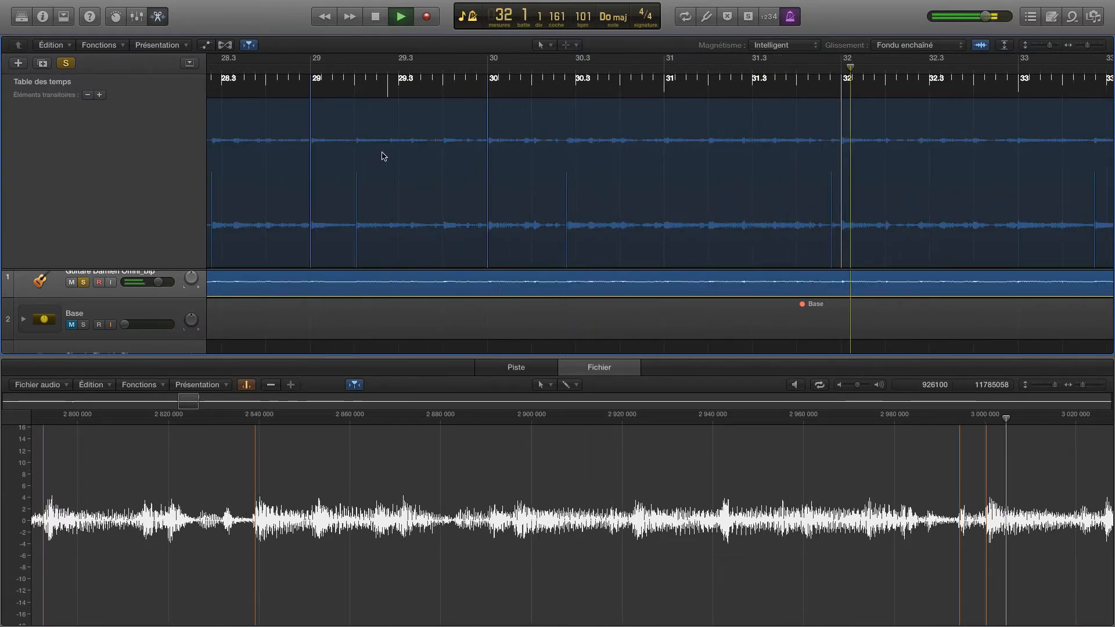
key(space)
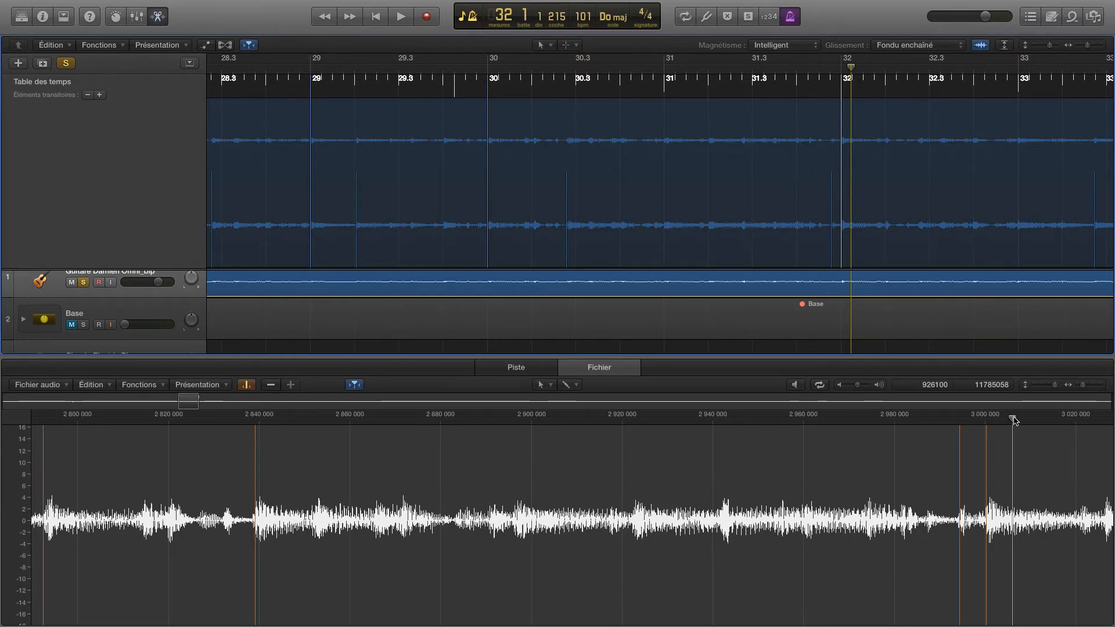
Move the playhead to several positions between bars 28 and 31 to compare its location in the arrangement and the file editor
drag(1014, 421, 740, 429)
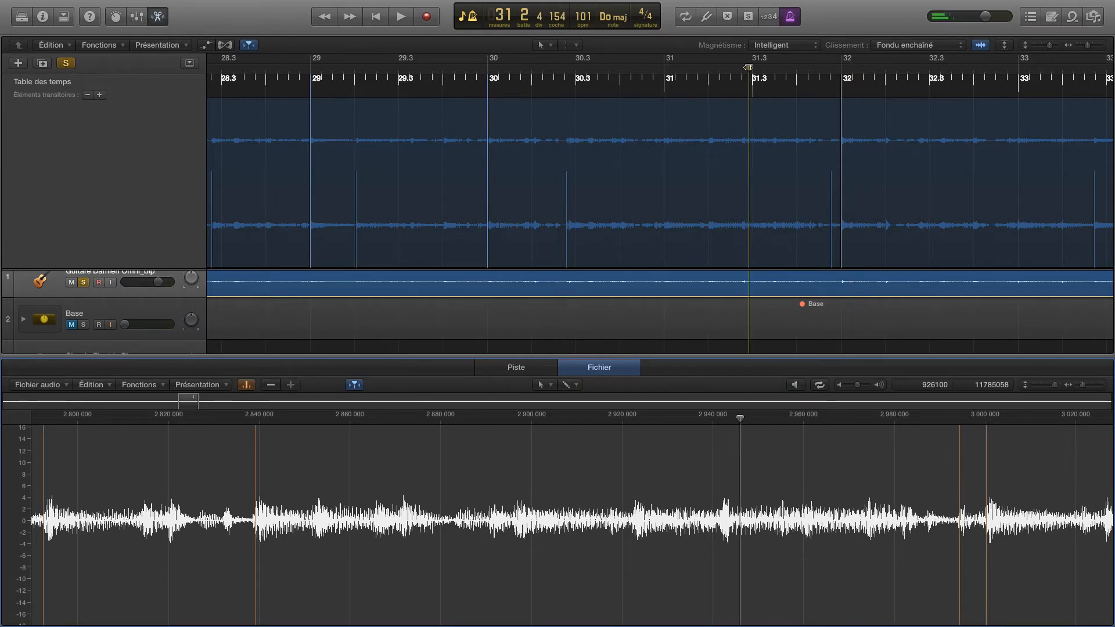
drag(748, 67, 286, 115)
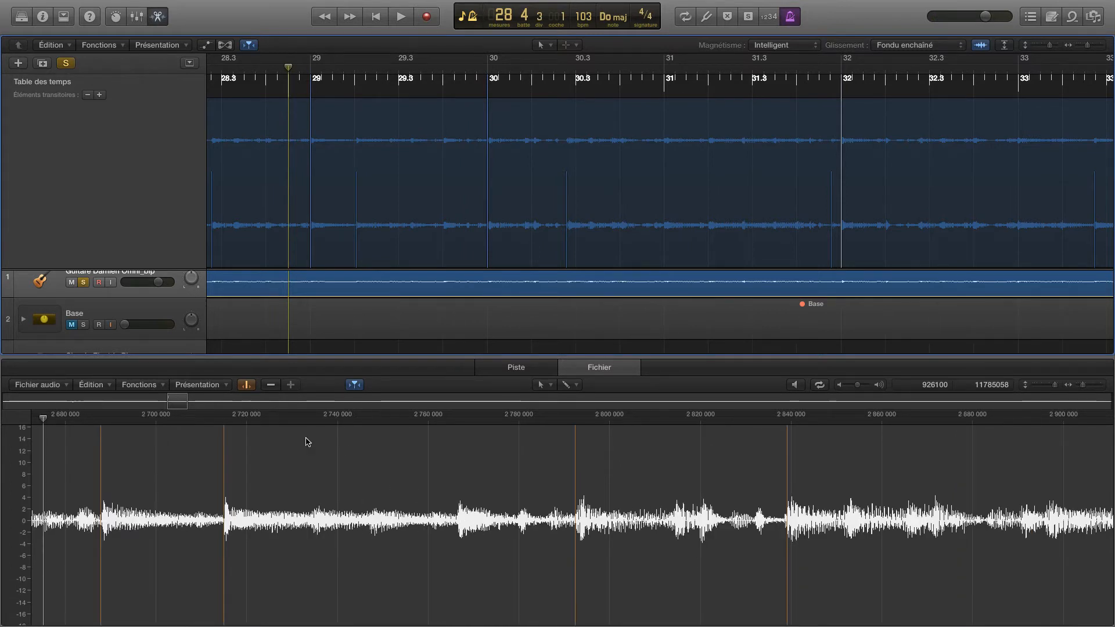
scroll(334, 501, left, 3)
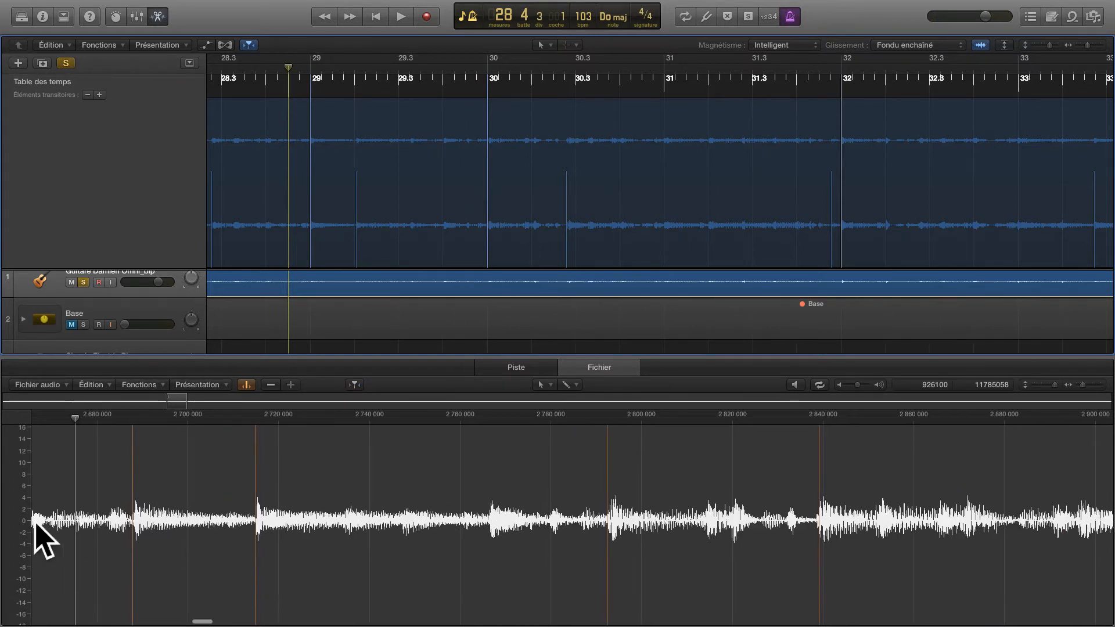
click(399, 69)
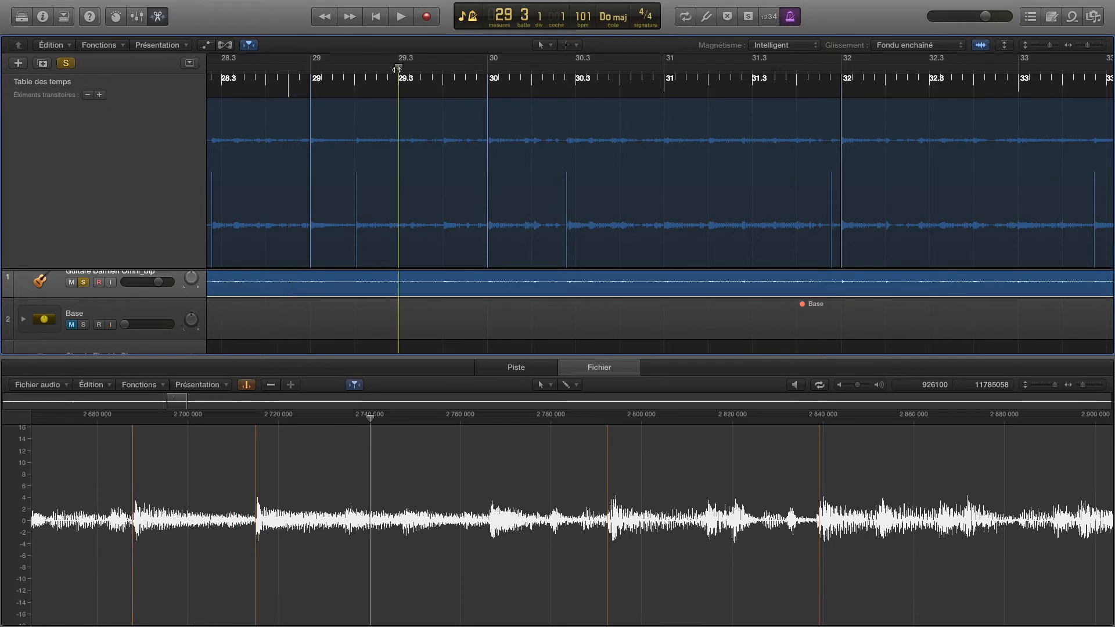
click(596, 68)
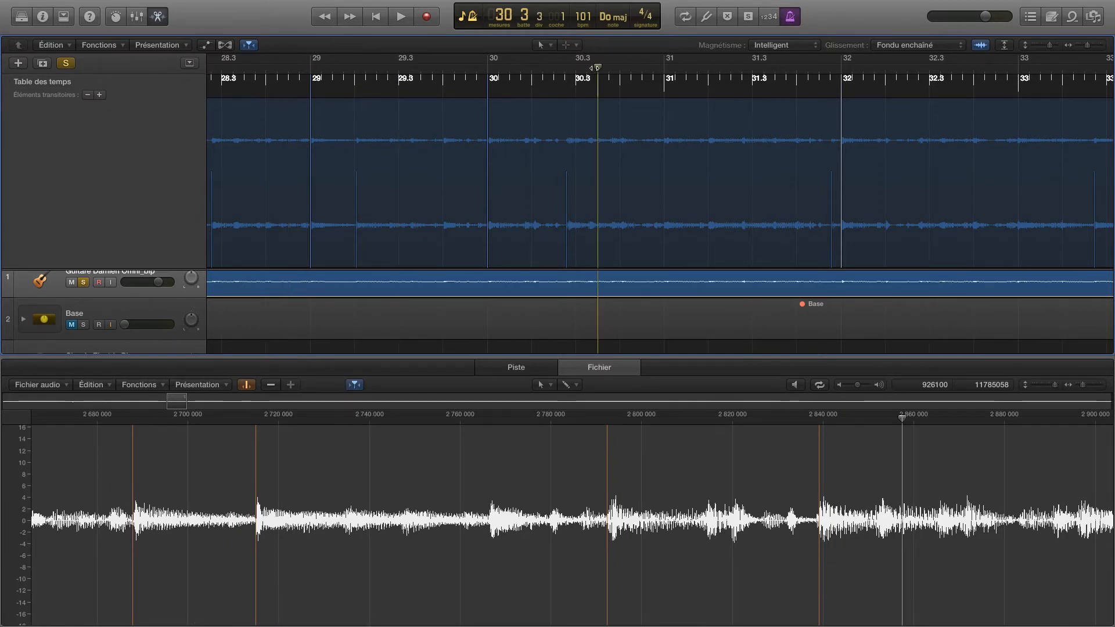
click(467, 67)
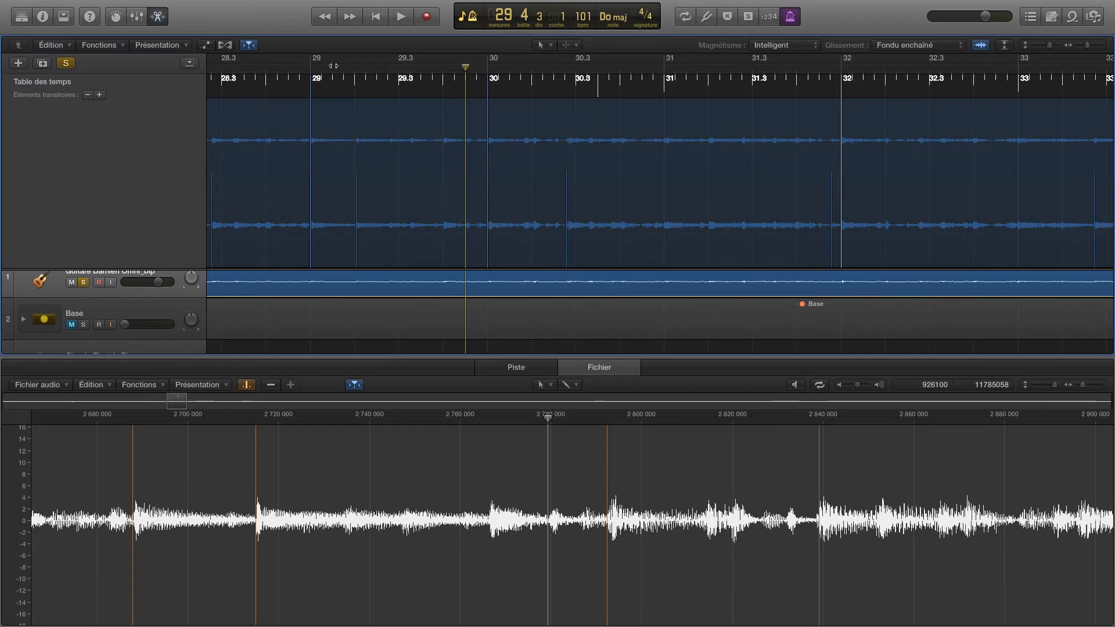
click(300, 68)
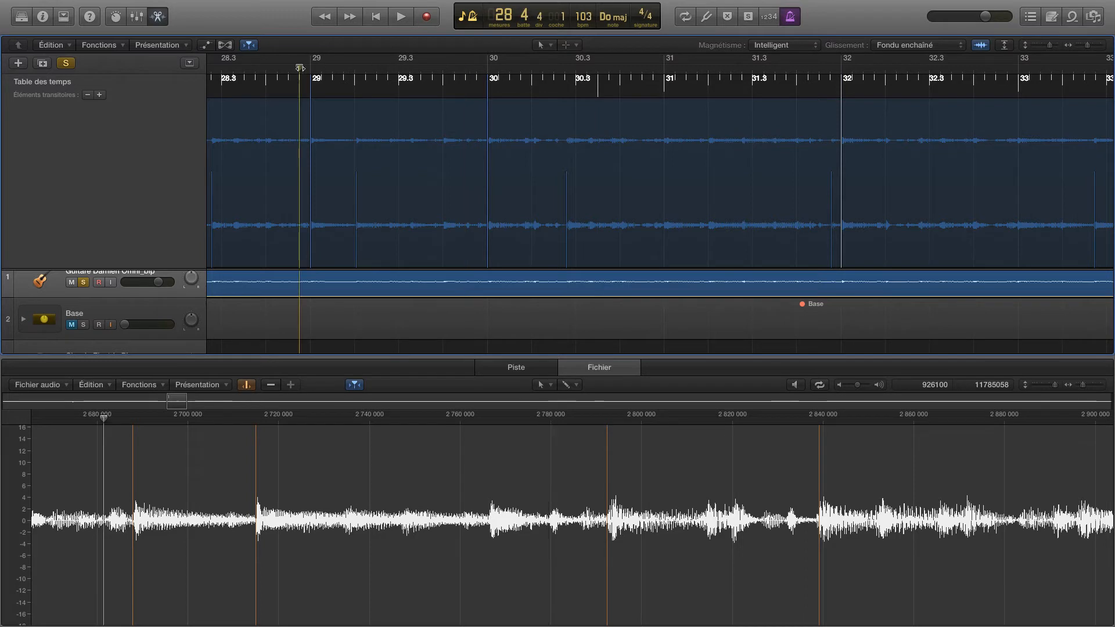
click(356, 68)
Switch transient editing mode off and back on in the file editor, moving the playhead around bars 28 and 29
click(247, 385)
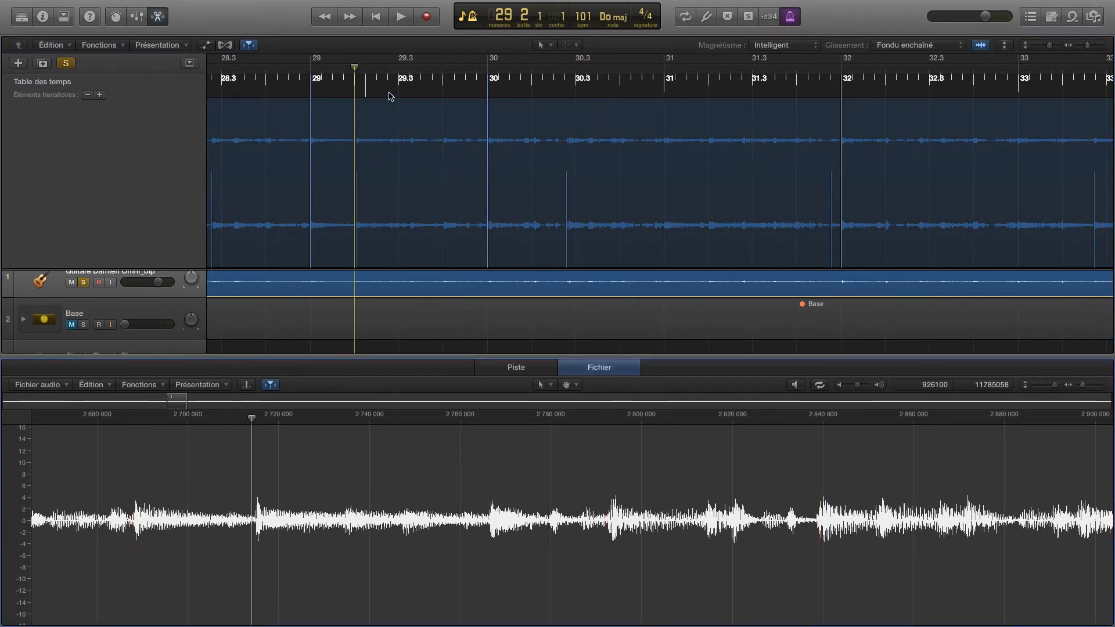
click(401, 66)
click(333, 66)
click(248, 385)
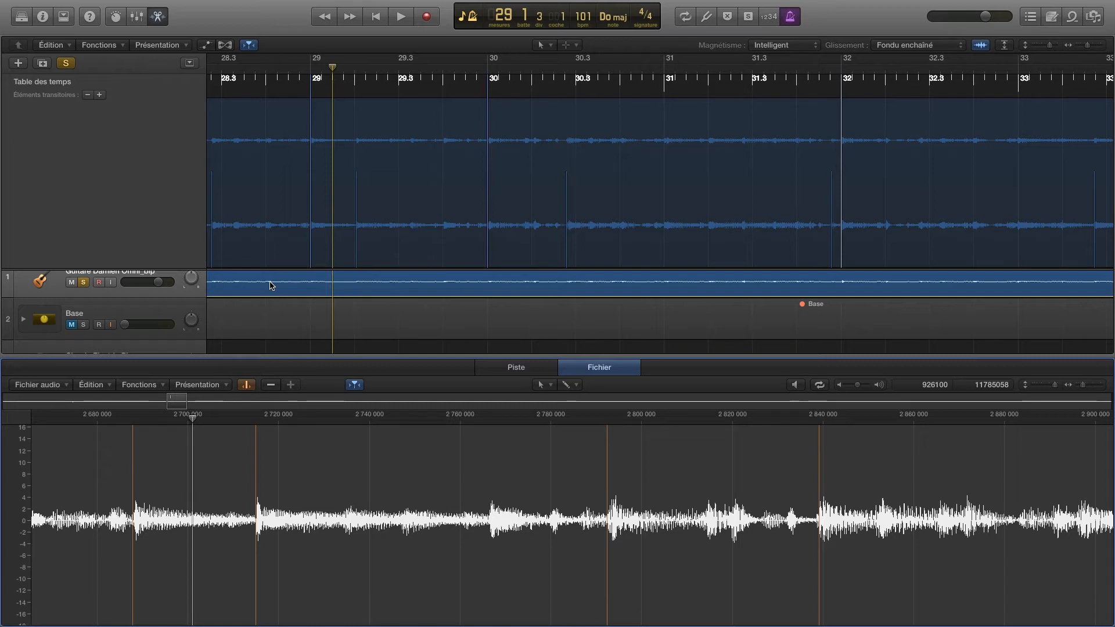
click(235, 68)
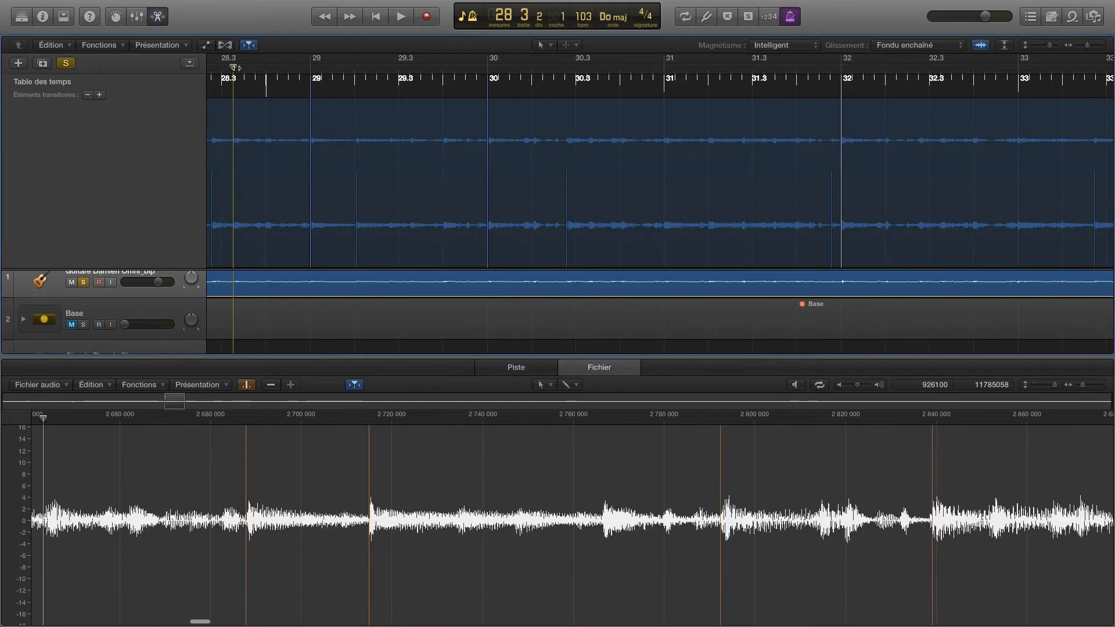
Play the guitar from bar 28 beat 3 to bar 30 and inspect the transient marker near bar 30 in the file editor
key(space)
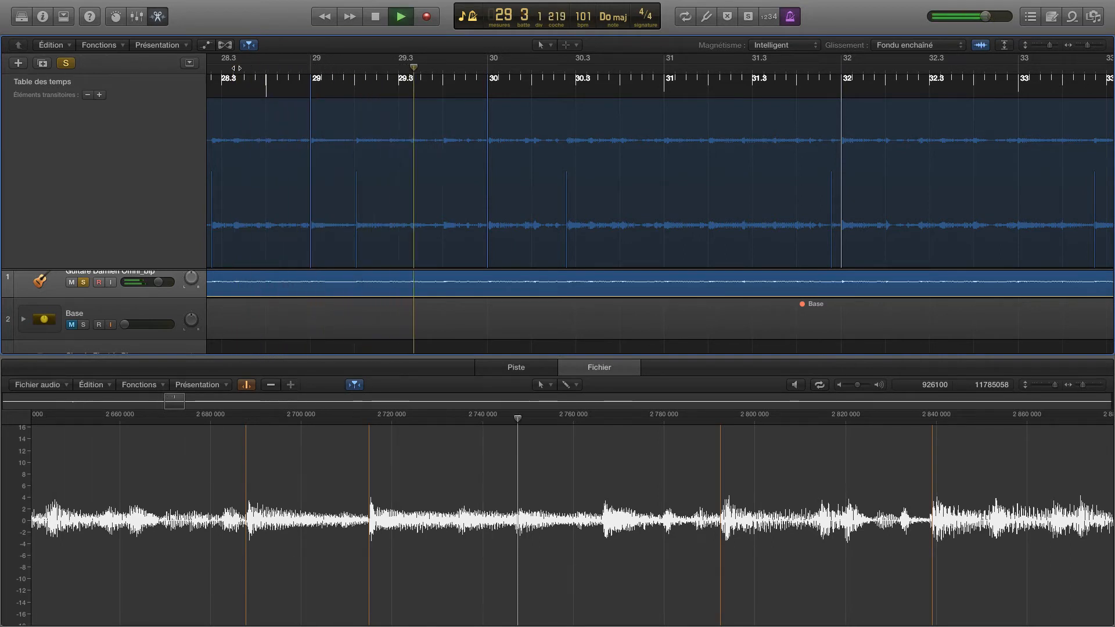
key(space)
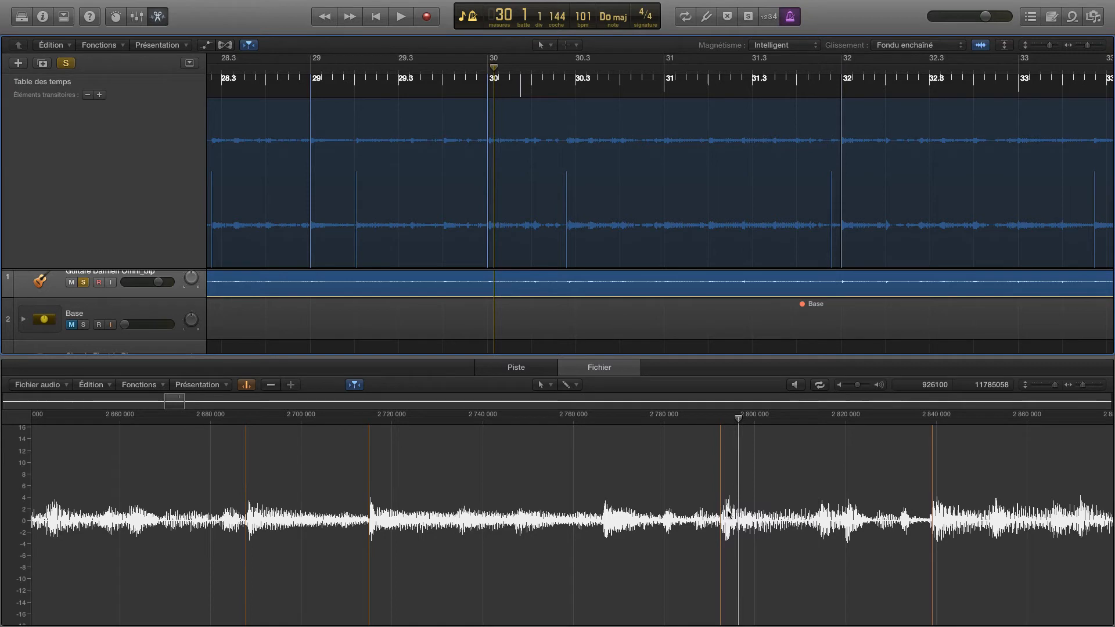
scroll(729, 514, right, 2)
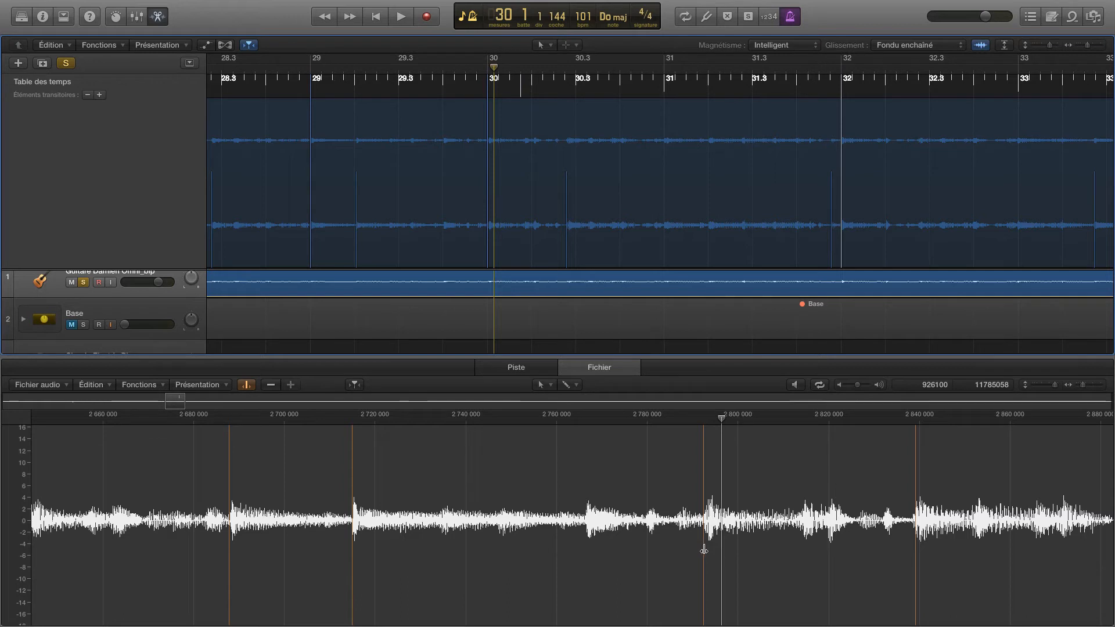
drag(705, 550, 705, 552)
scroll(703, 550, right, 2)
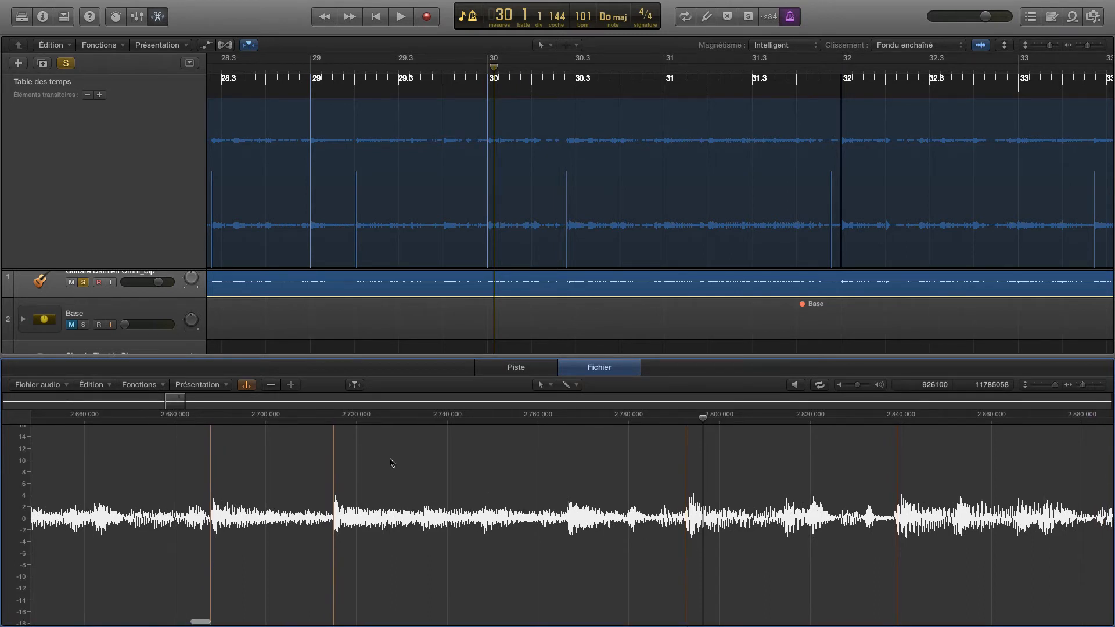
scroll(219, 176, up, 1)
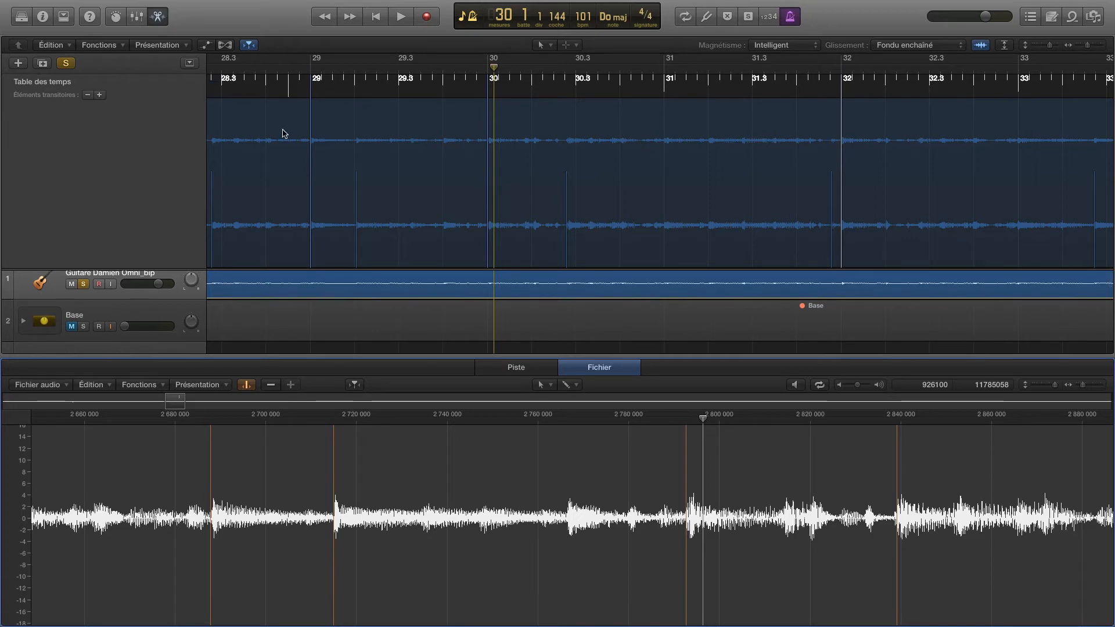
Close the file editor and show all the global tracks to review the tempo changes back to the start of the song
key(x)
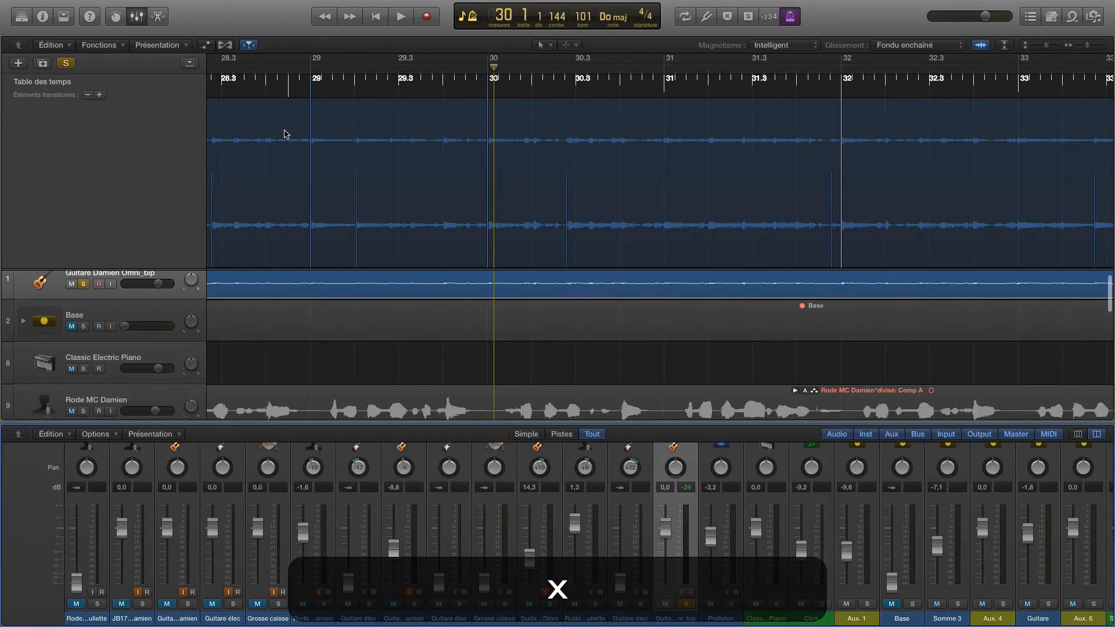
key(x)
scroll(471, 323, down, 3)
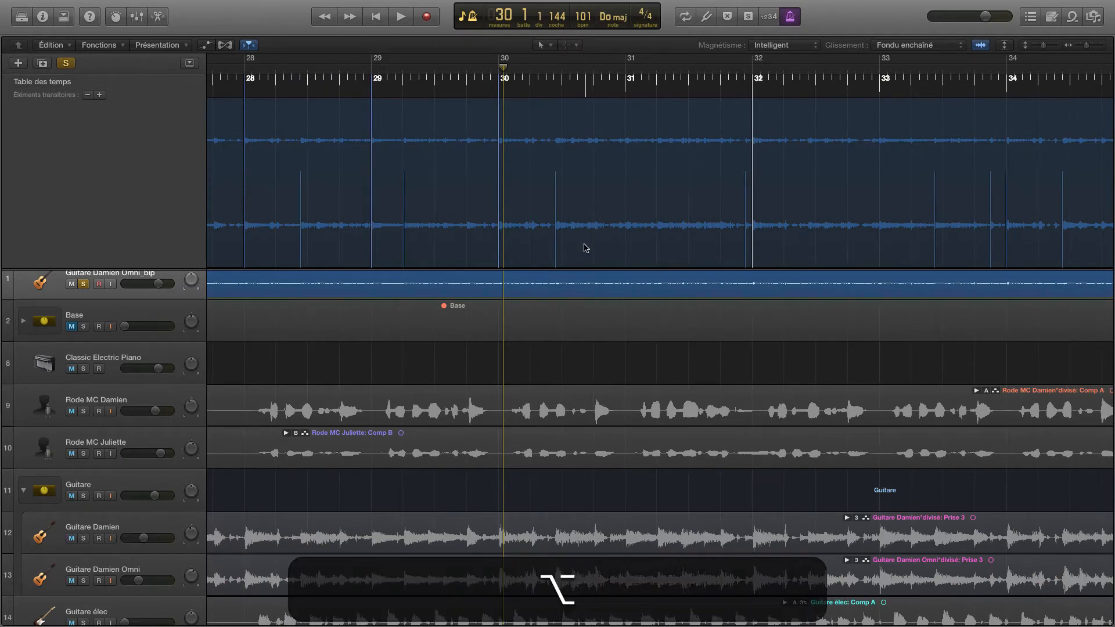
scroll(550, 343, down, 2)
scroll(550, 343, left, 5)
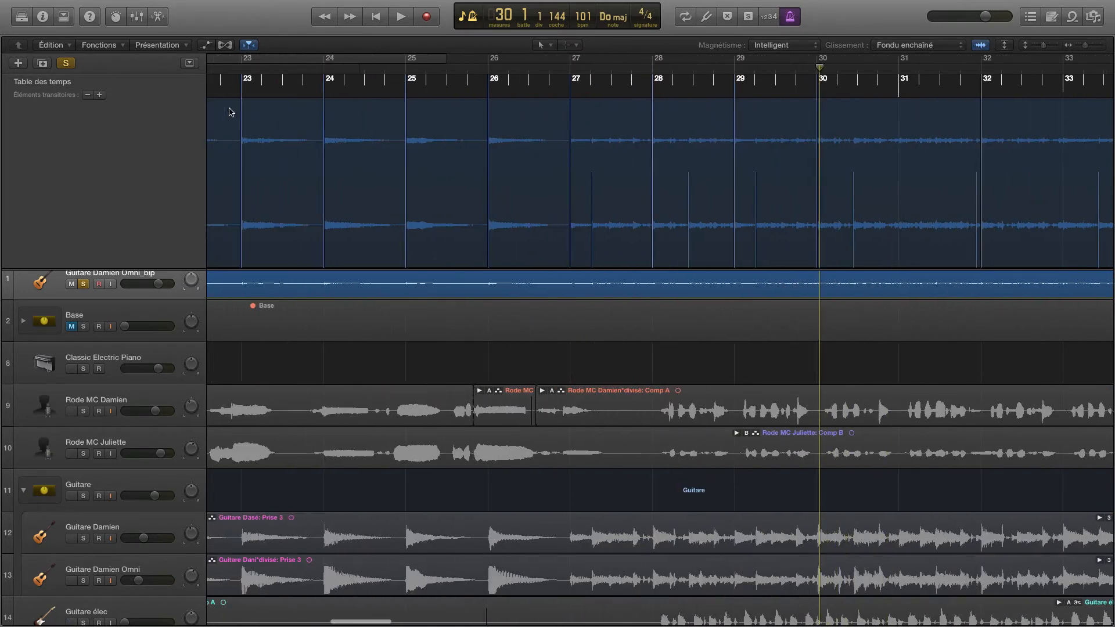
click(189, 63)
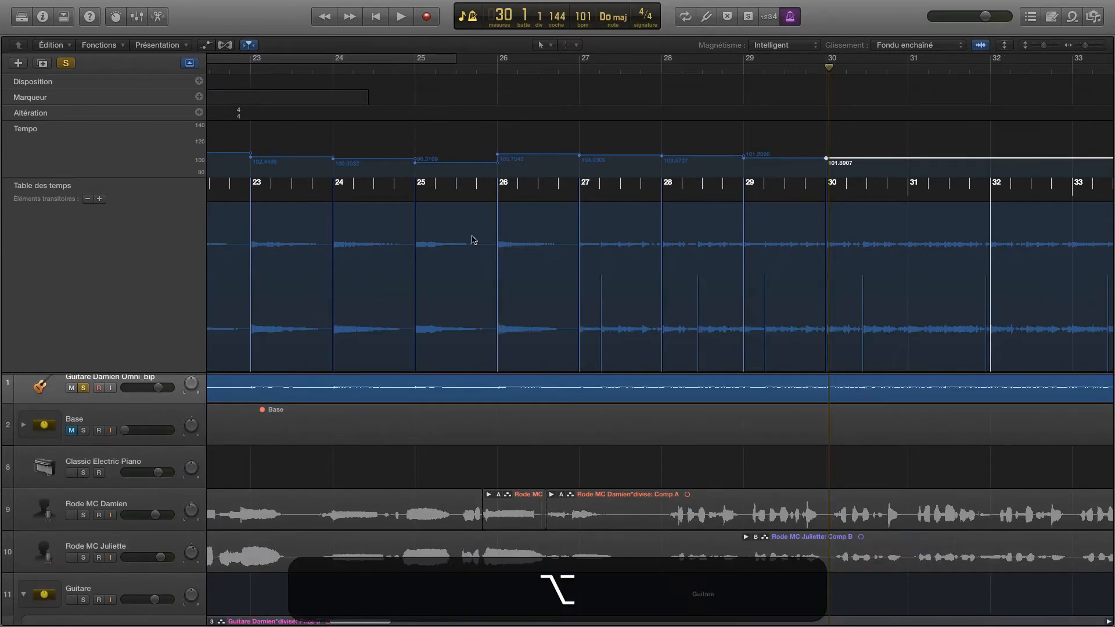
scroll(473, 239, down, 2)
scroll(435, 284, left, 2)
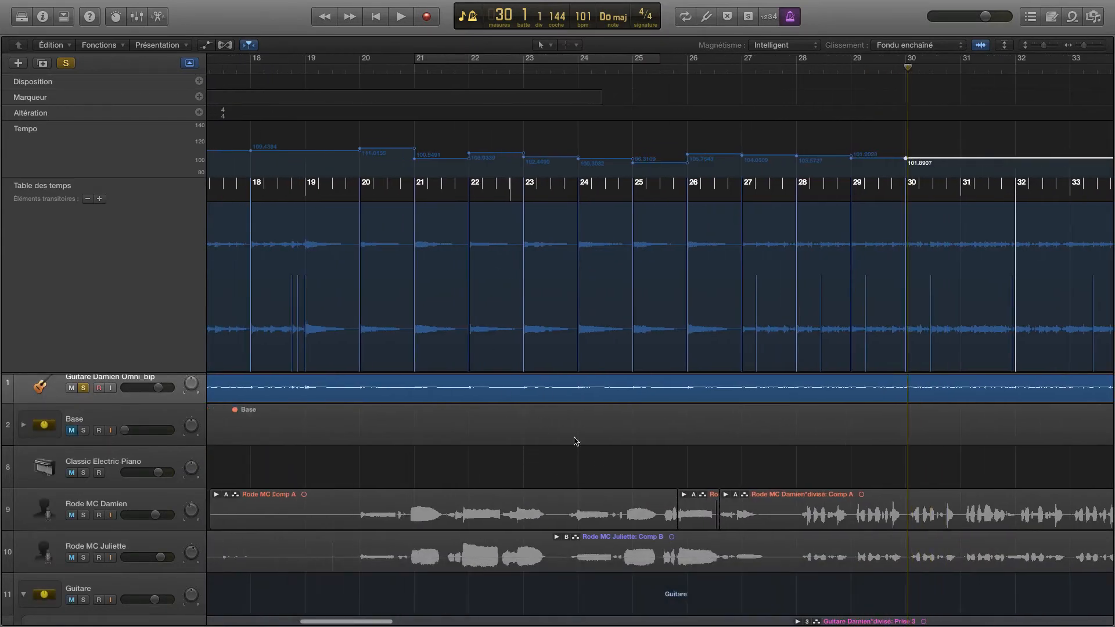
scroll(491, 245, left, 2)
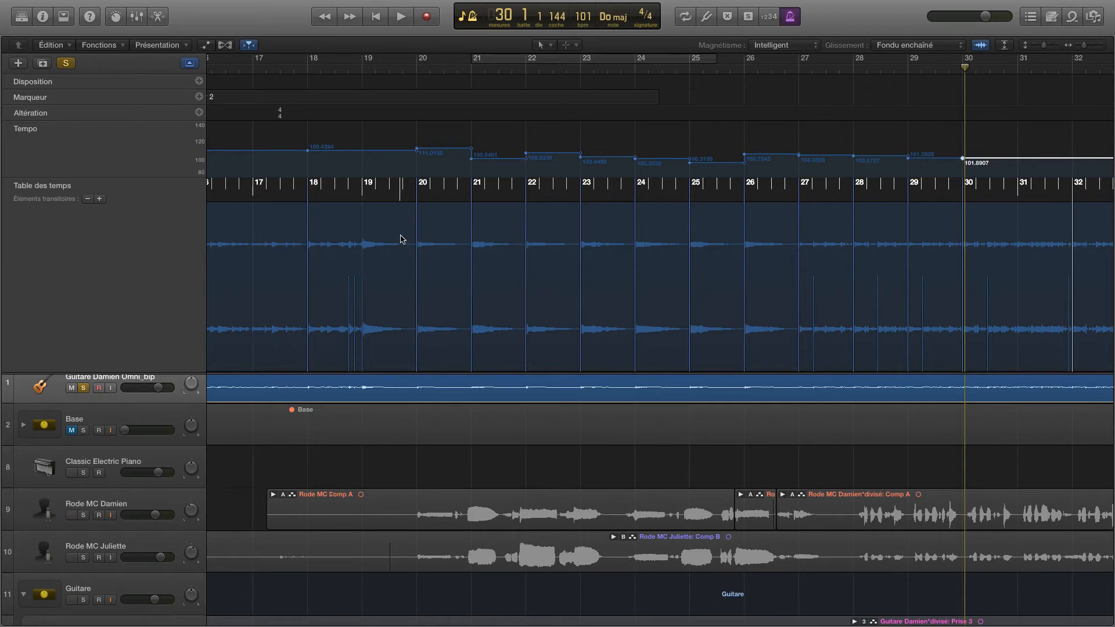
scroll(404, 237, left, 15)
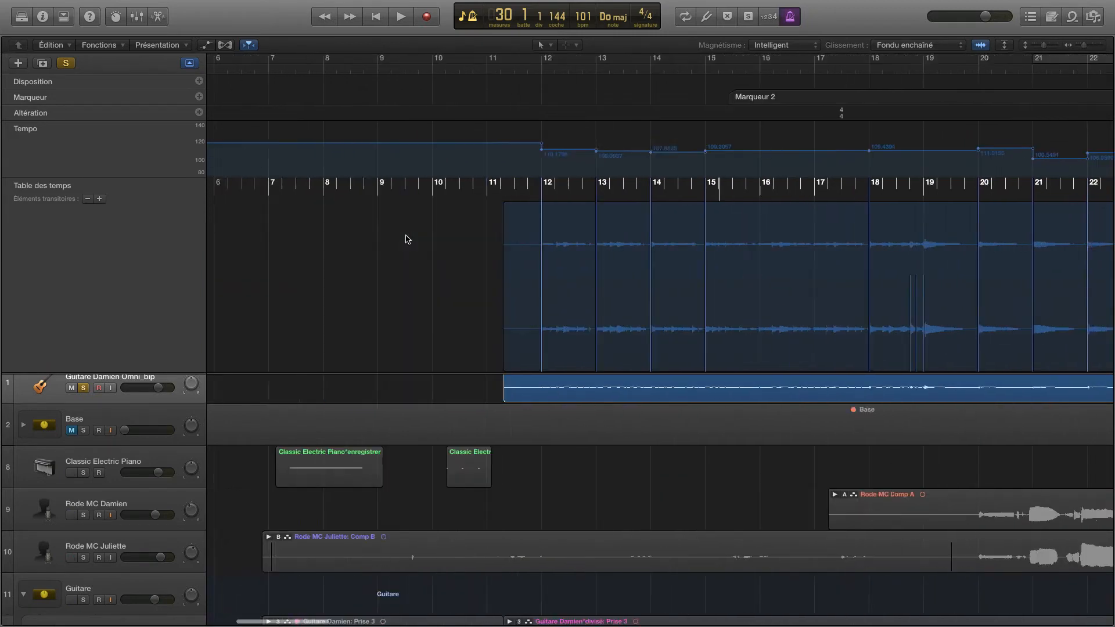
Turn off solo on the bounced guitar track and mute it
click(84, 388)
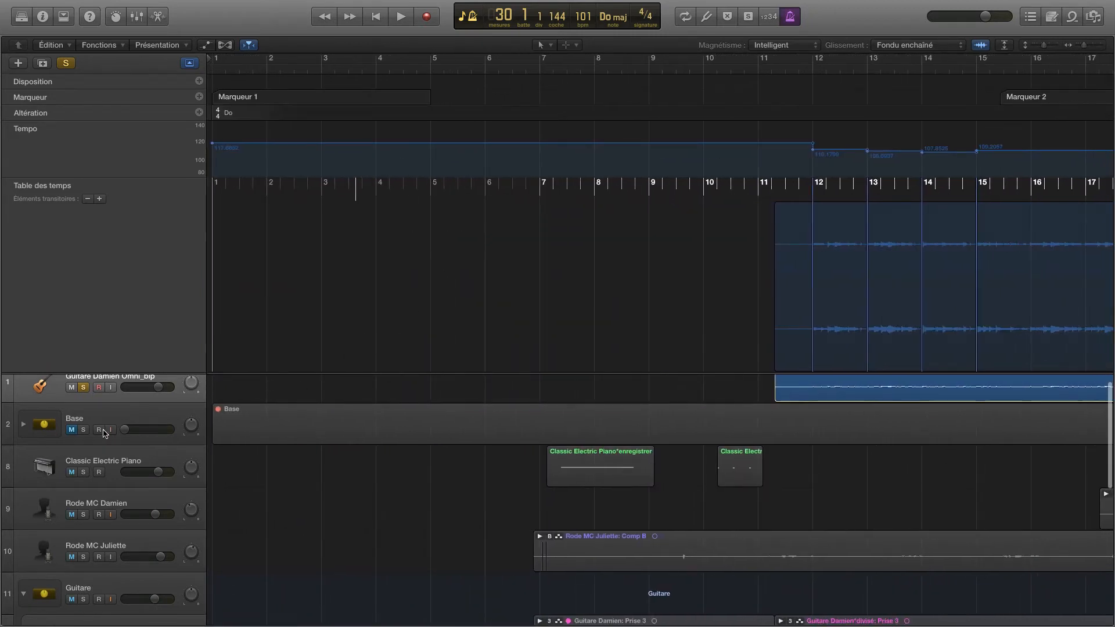
click(83, 388)
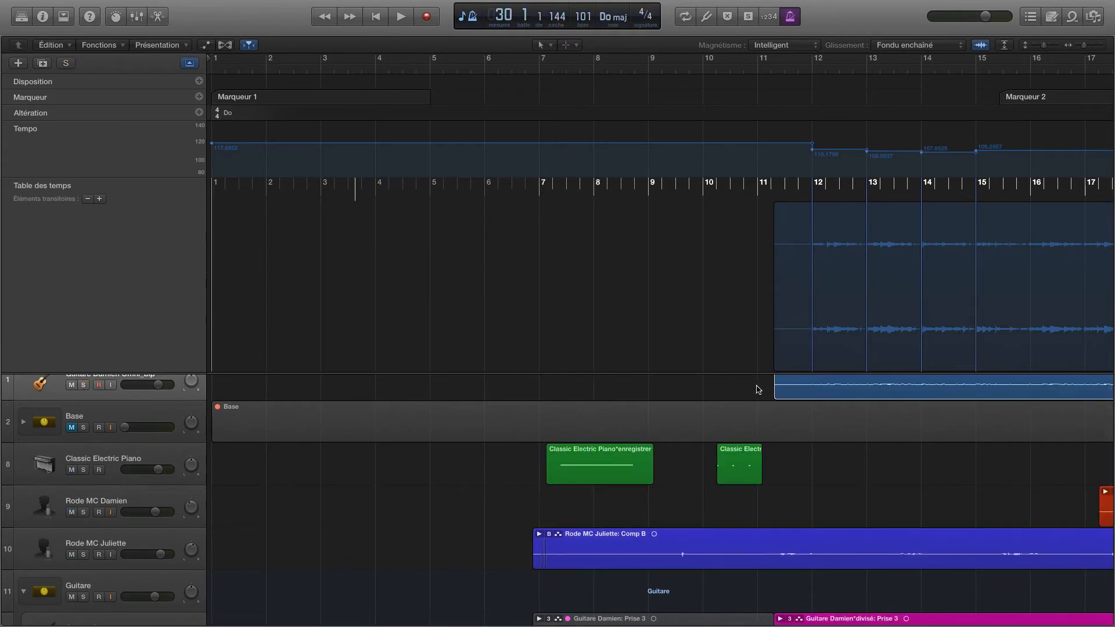
scroll(758, 389, right, 2)
scroll(757, 389, down, 3)
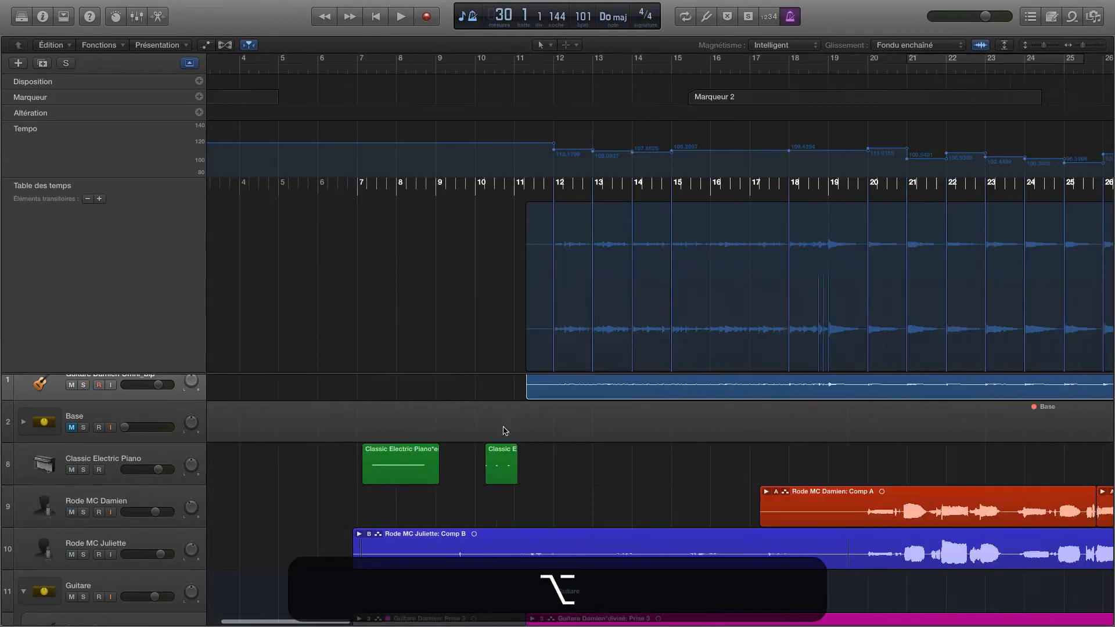
click(71, 385)
scroll(70, 392, up, 1)
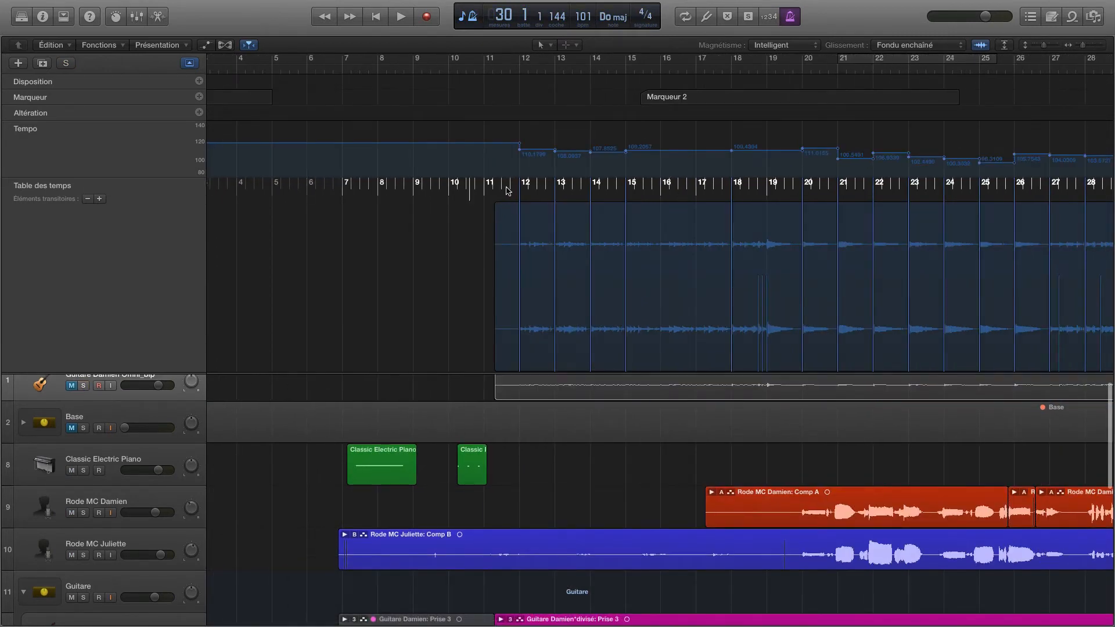
Play the full arrangement from bar 12 to bar 15 and from around bar 20 to bar 23 to check the tempo map
click(520, 68)
key(space)
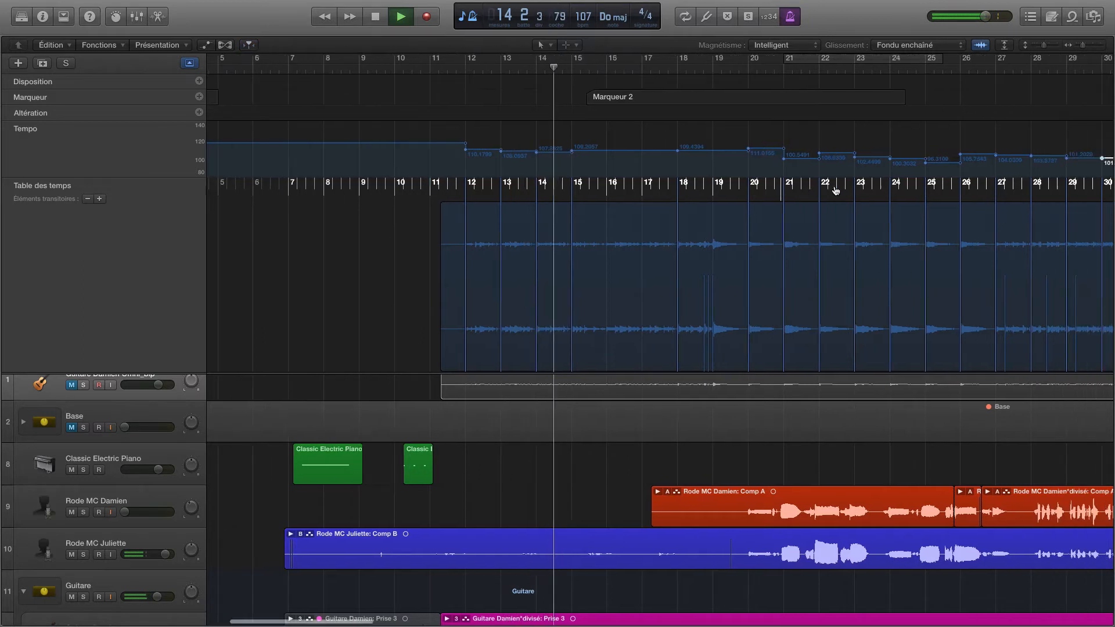
key(space)
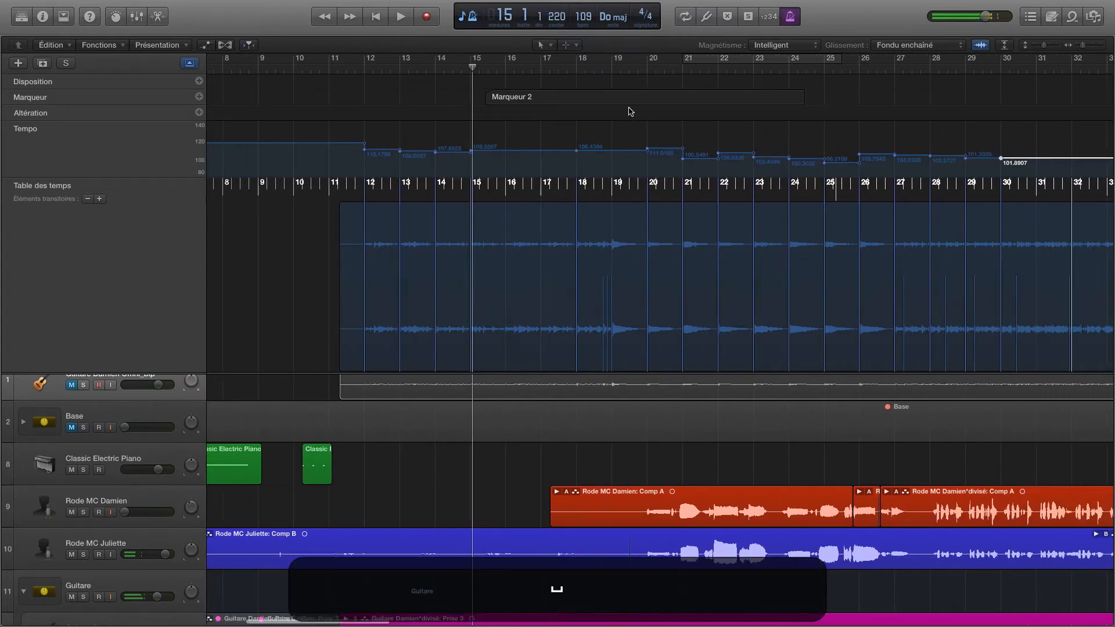
click(641, 67)
key(space)
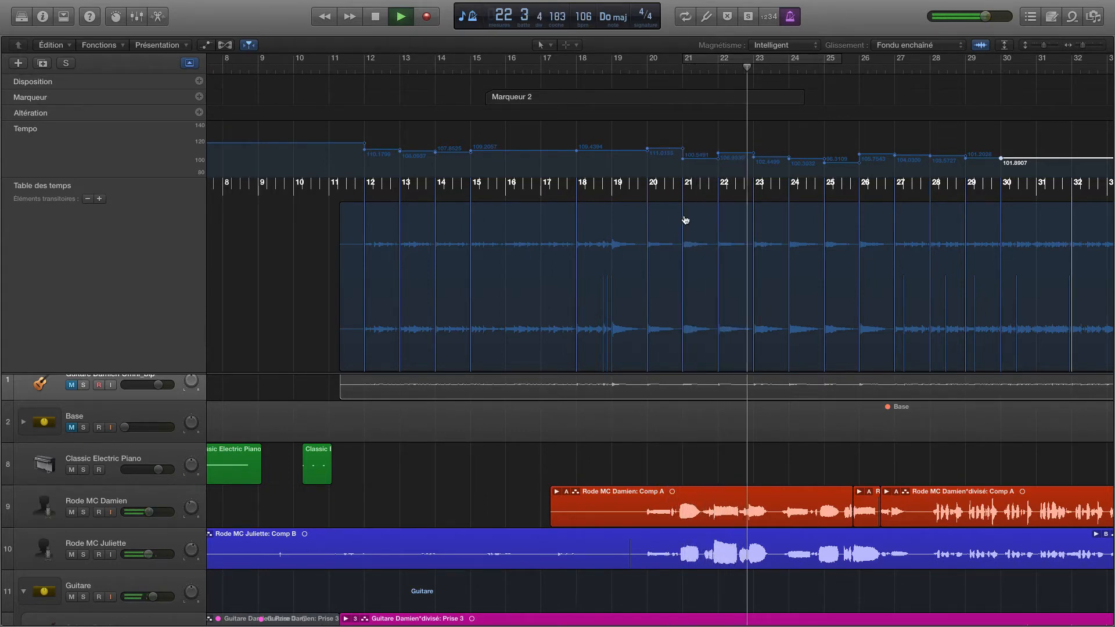
key(space)
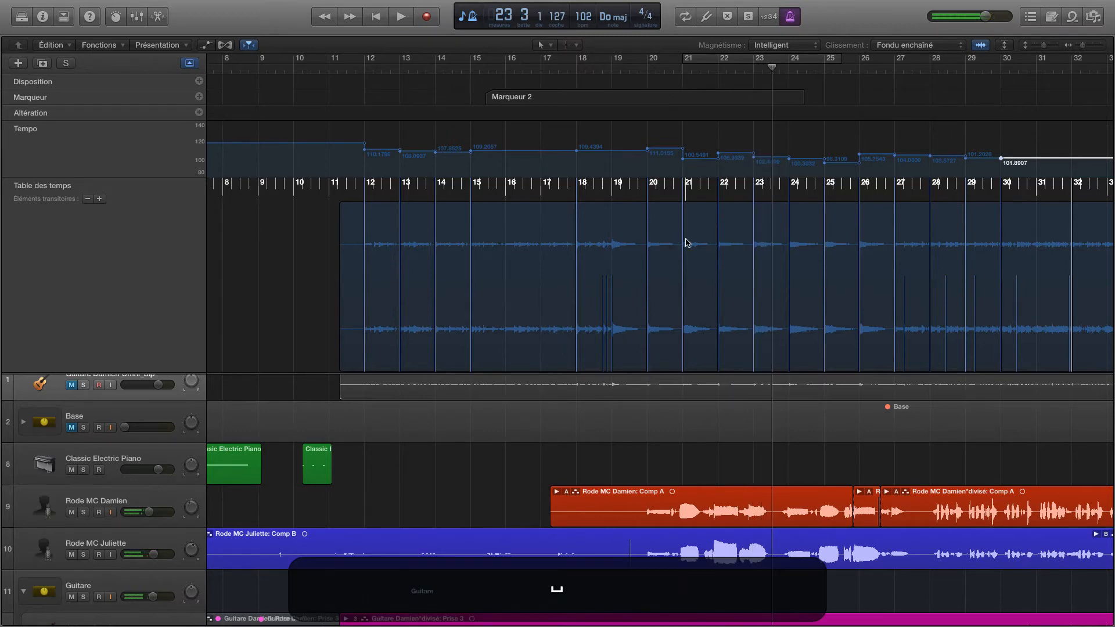
Place the playhead at bar 40, where the bass drum enters, and unmute and solo the bounced guitar track
scroll(686, 243, right, 4)
scroll(692, 237, down, 4)
scroll(710, 398, right, 6)
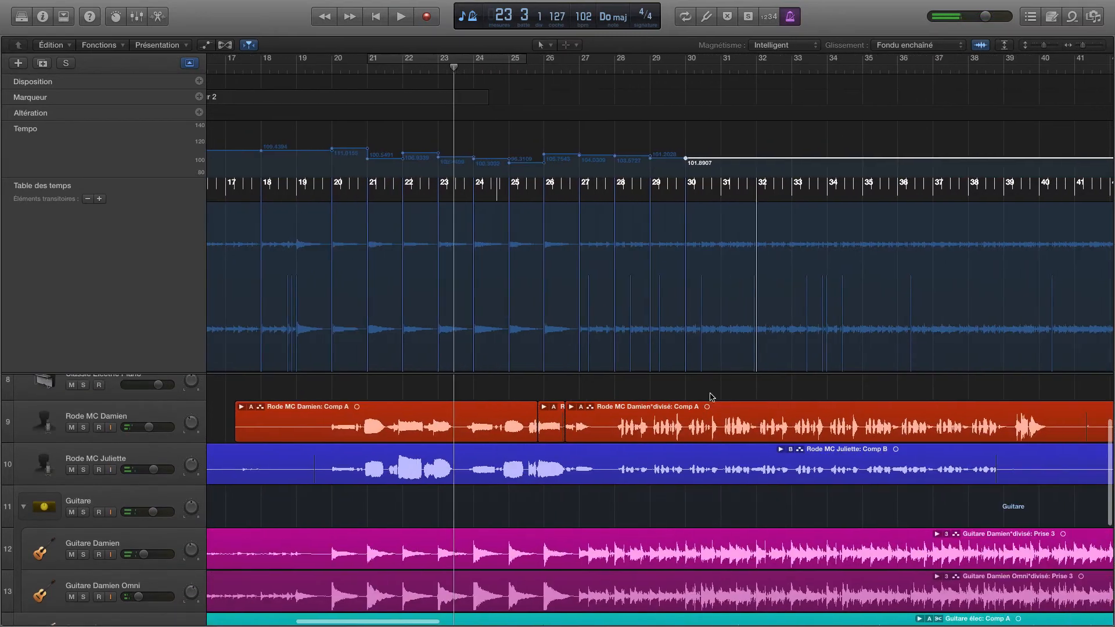
scroll(701, 506, down, 5)
scroll(704, 488, right, 6)
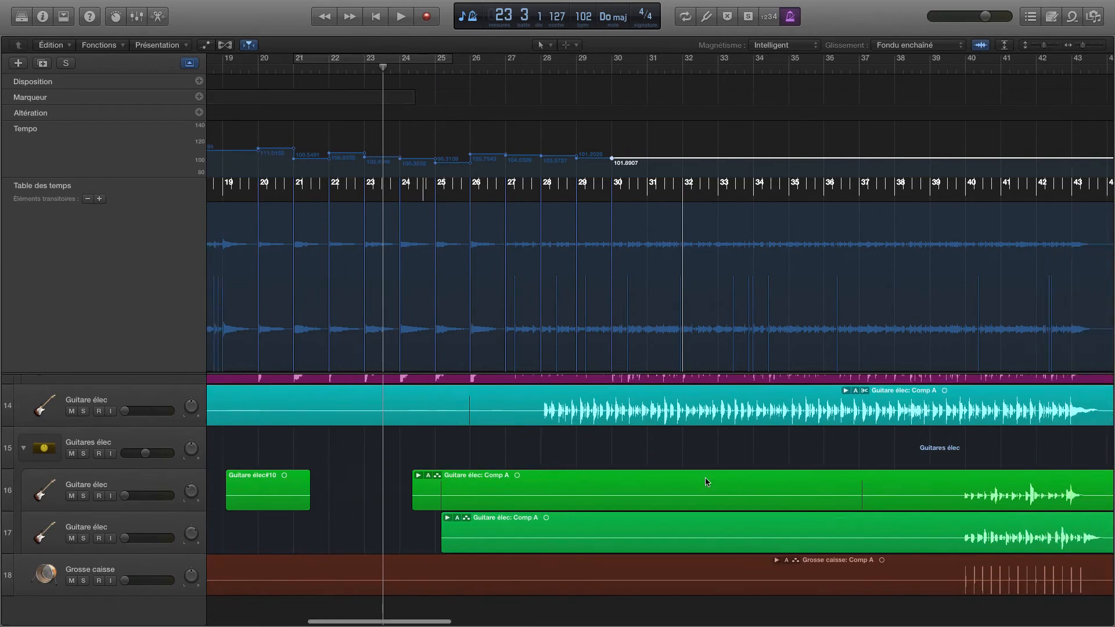
scroll(704, 478, right, 2)
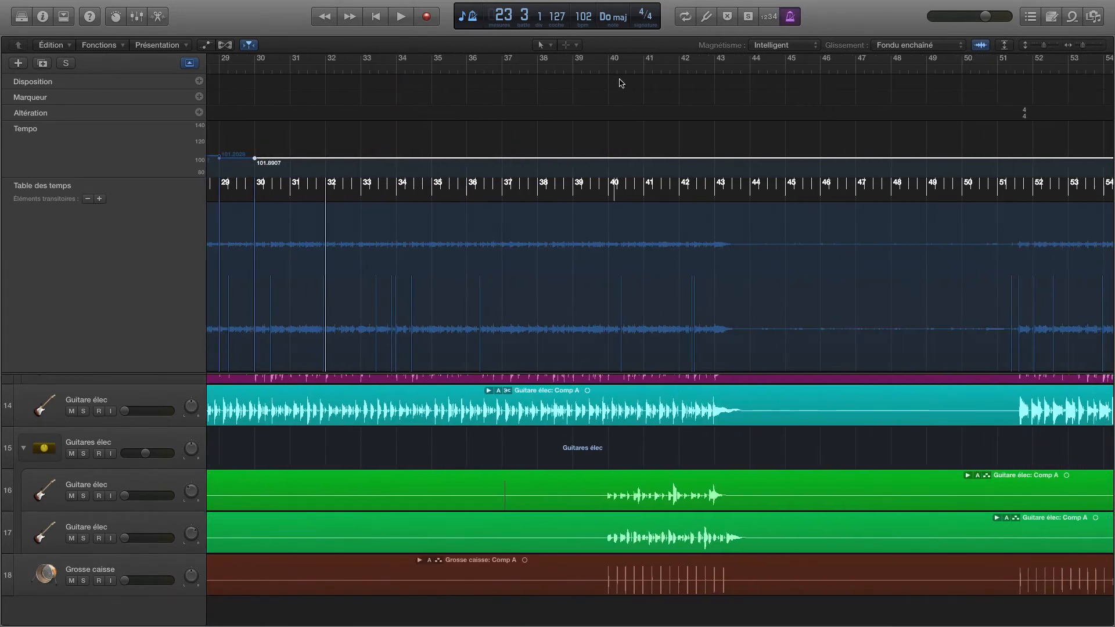
scroll(616, 244, up, 12)
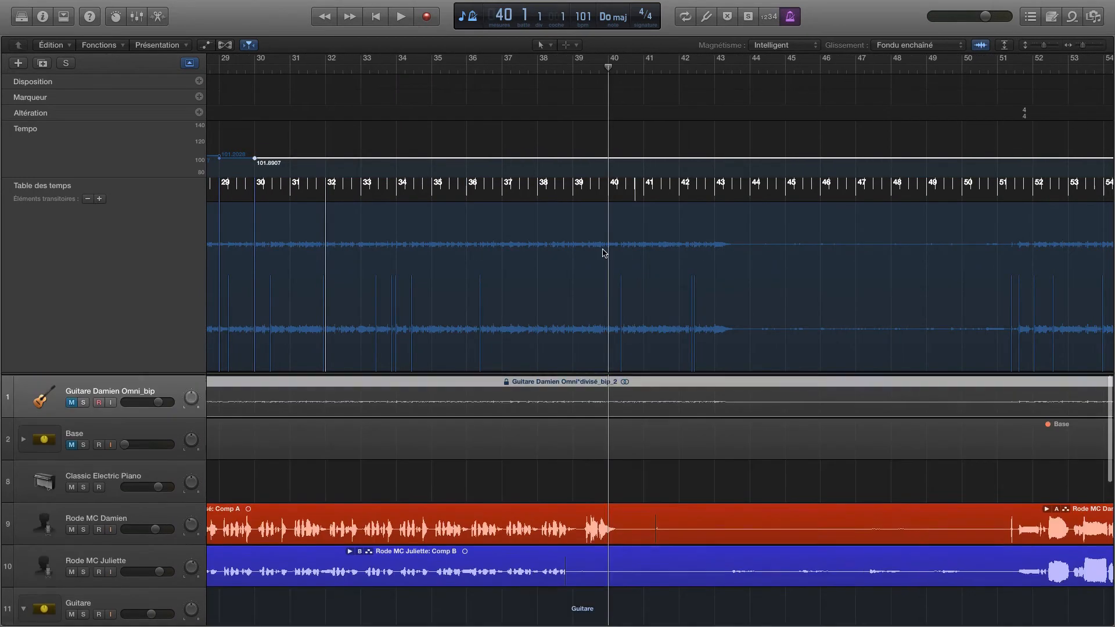
click(72, 403)
click(84, 402)
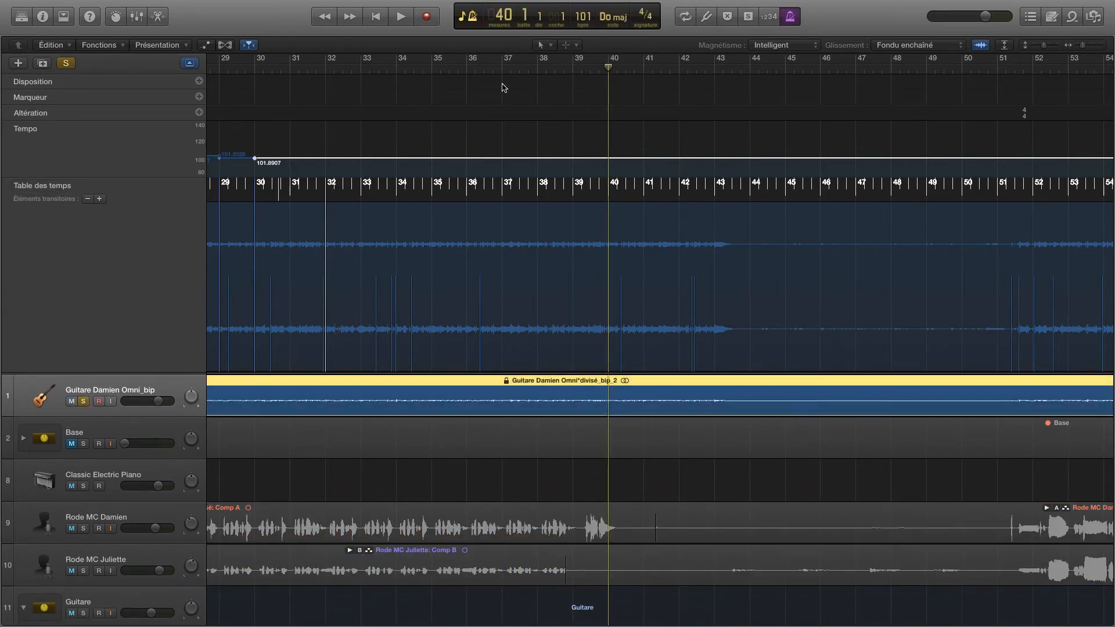
Play the soloed guitar from bar 40 until just after bar 41, and return the playhead to bar 40
scroll(606, 186, up, 6)
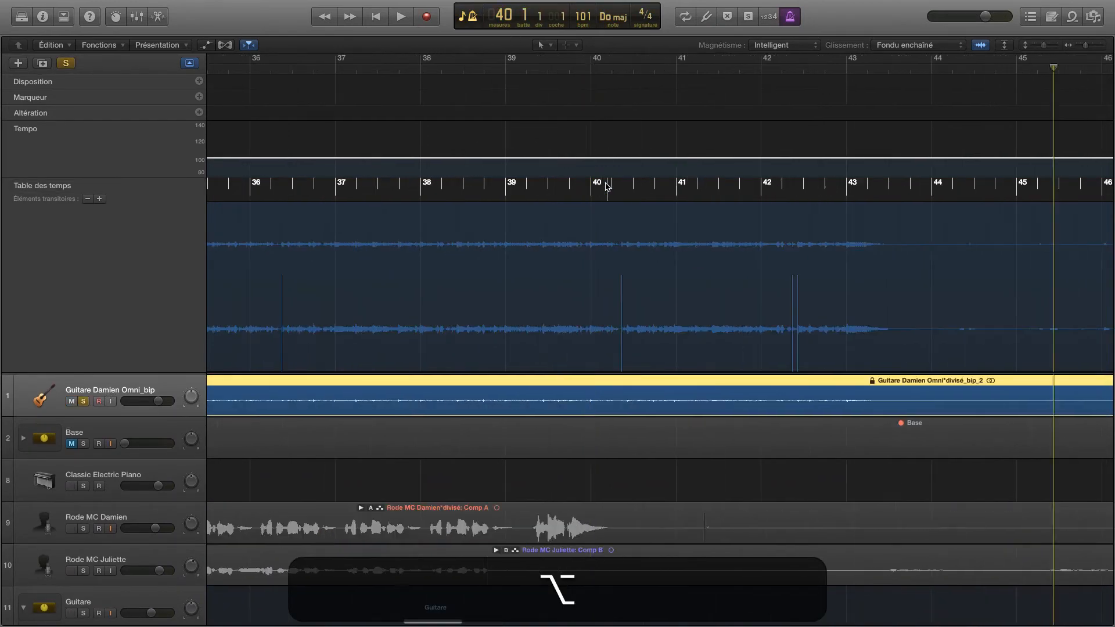
scroll(606, 185, up, 4)
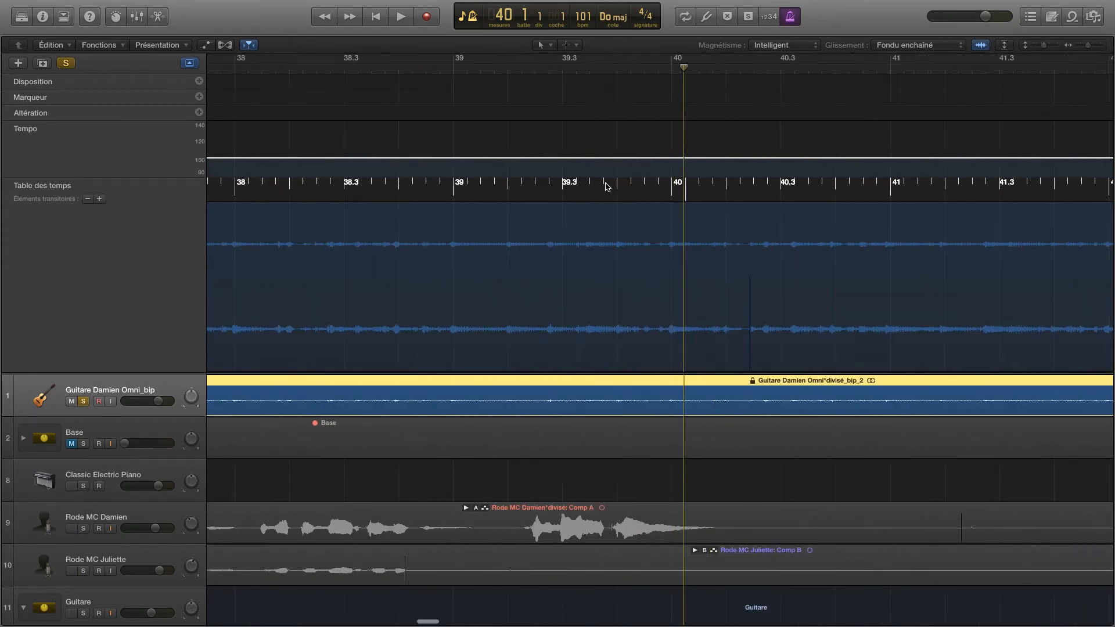
key(space)
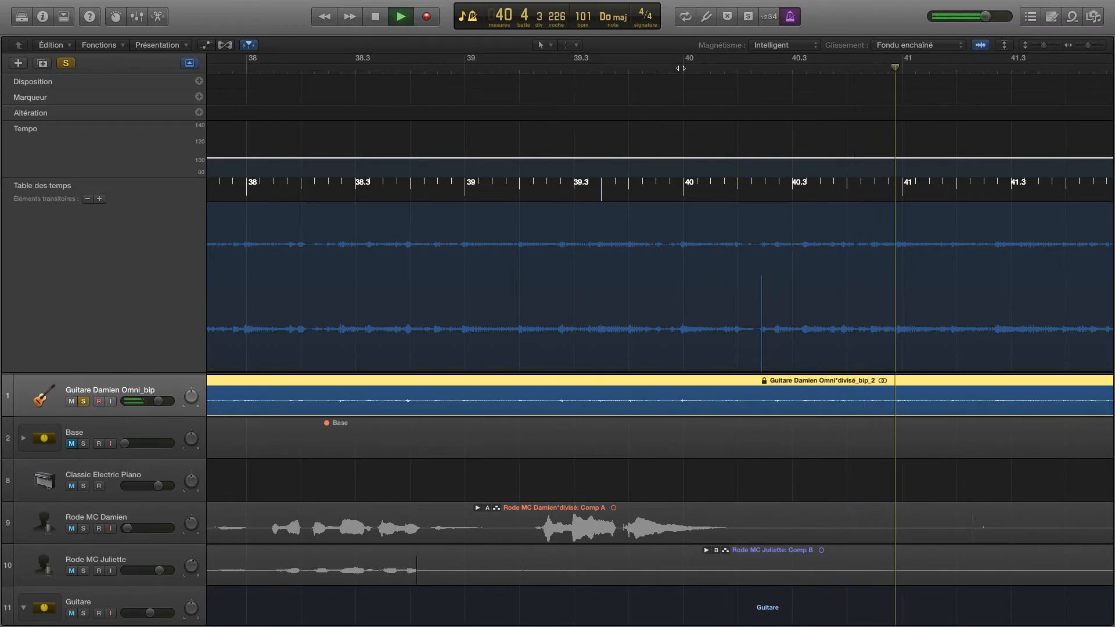
key(space)
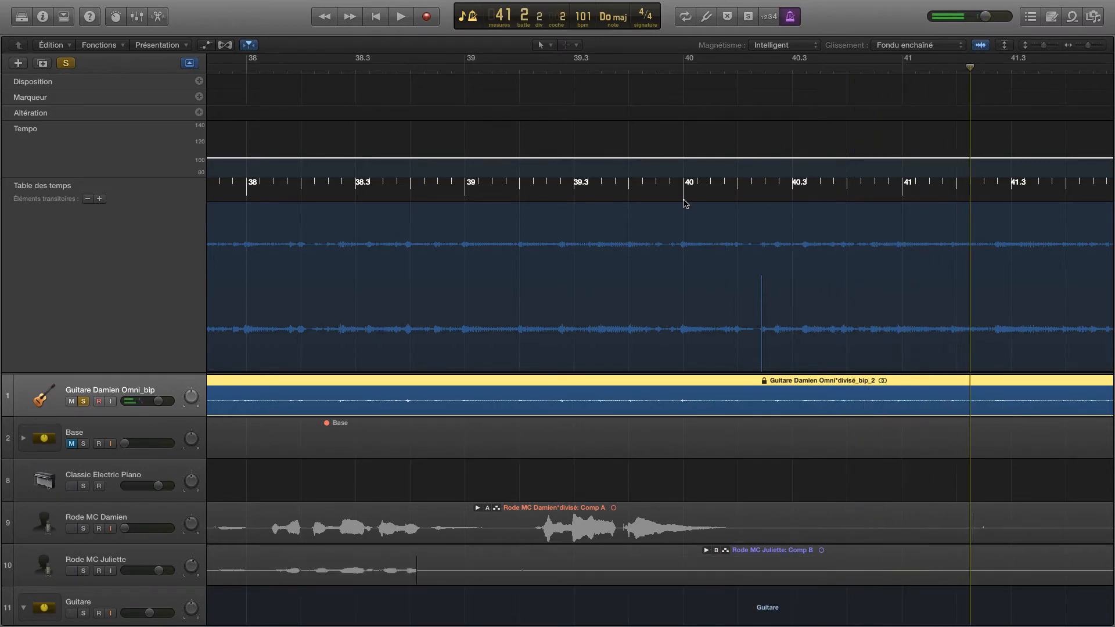
click(677, 71)
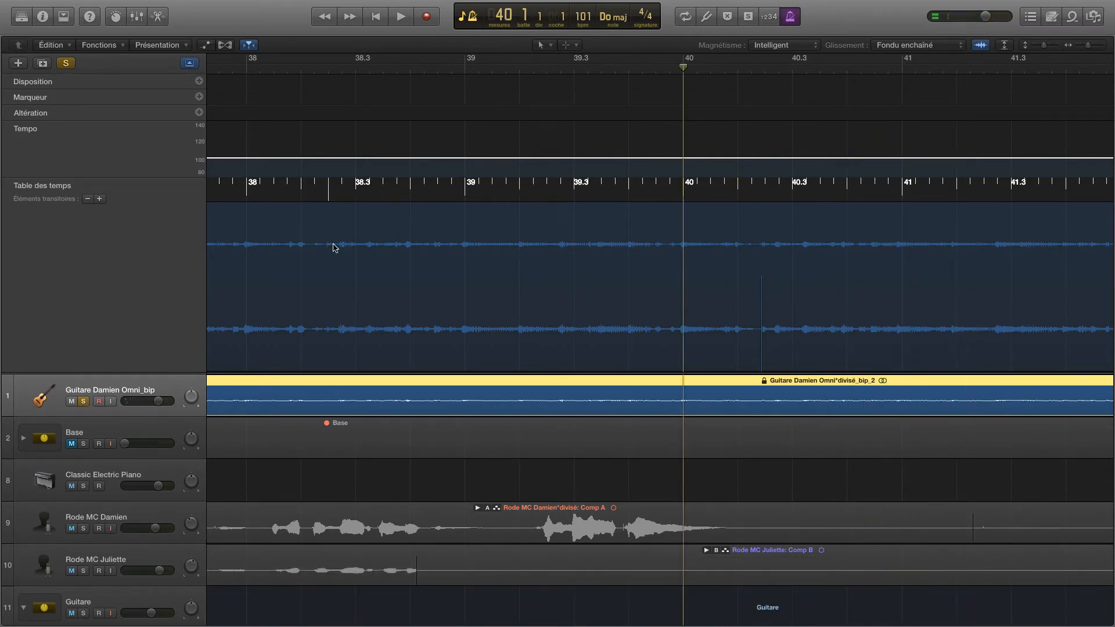
Open the bounced guitar in the file editor, enlarge its waveform around bar 40, and add a transient marker at the bar 40 attack
double_click(415, 387)
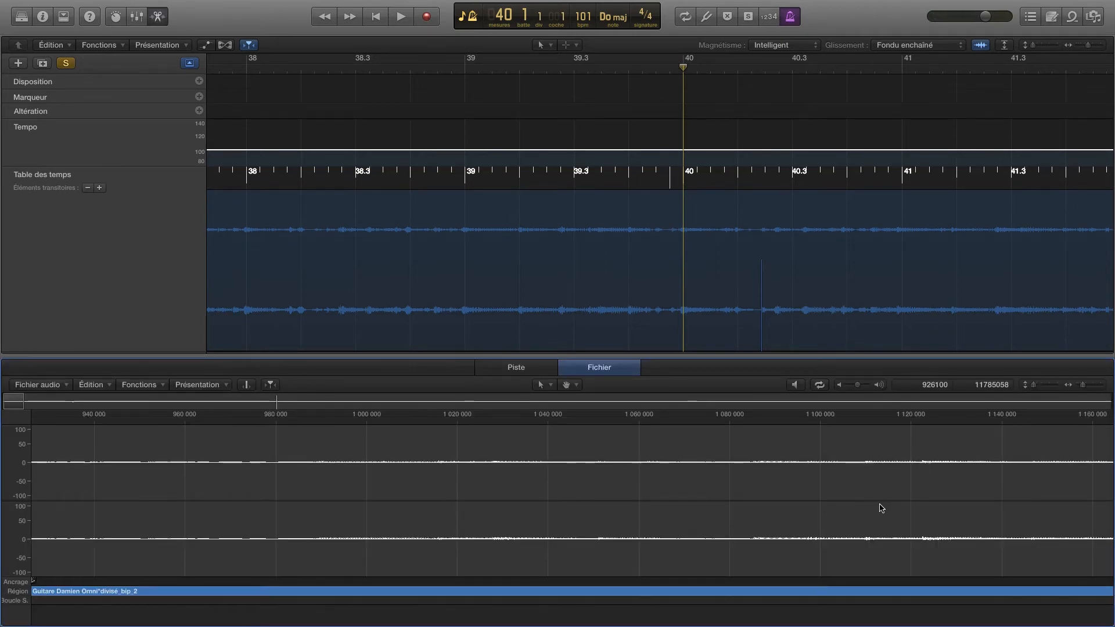
key(alt)
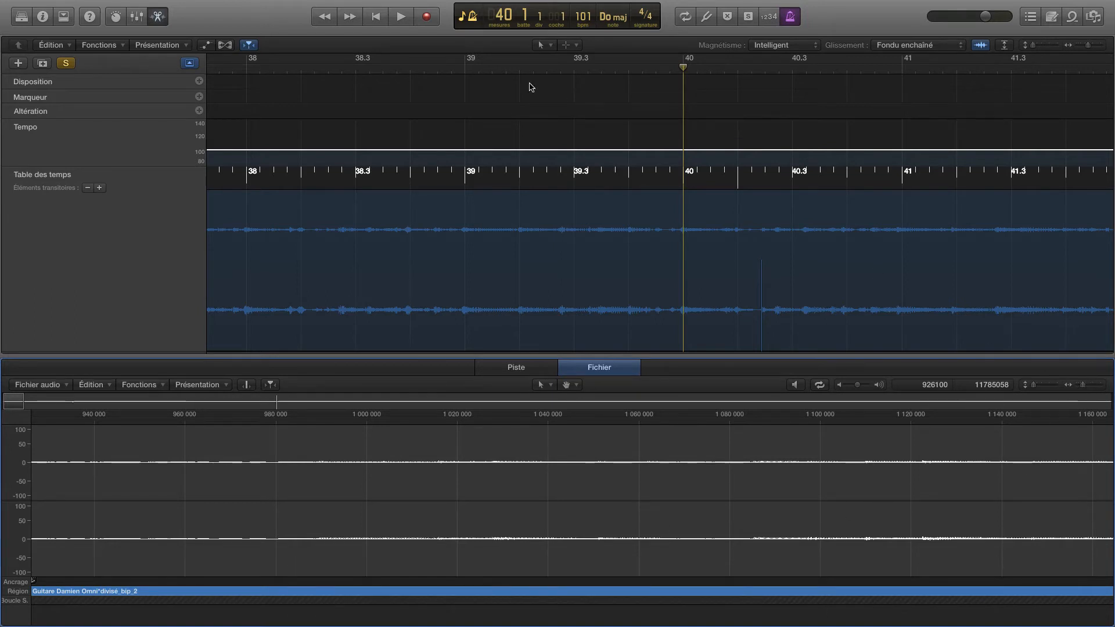
click(468, 67)
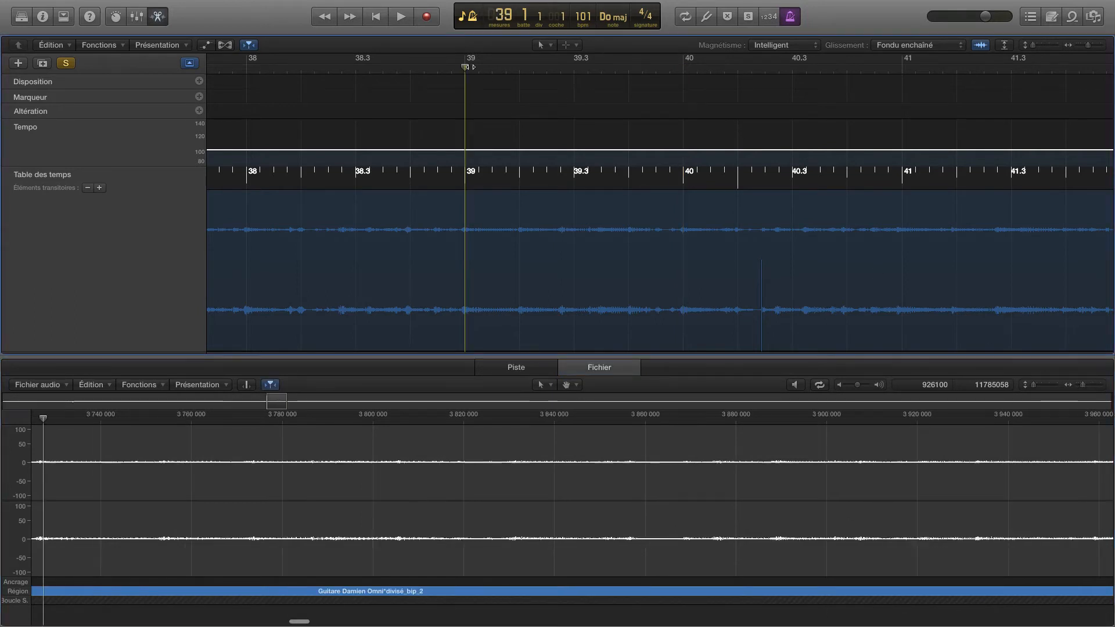
click(682, 68)
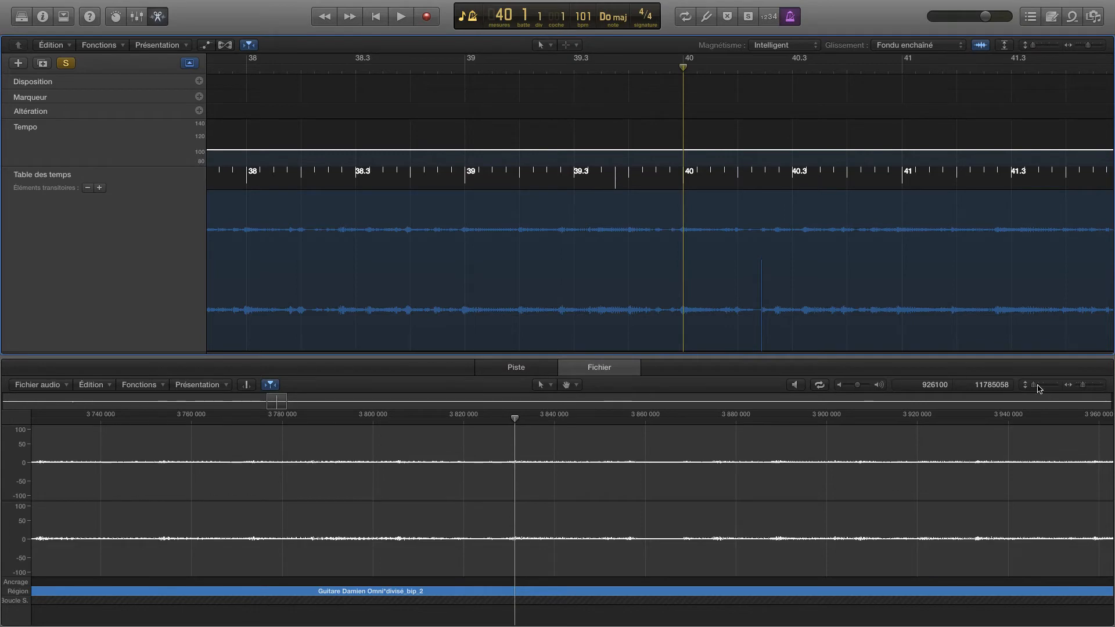
drag(1031, 388, 1045, 392)
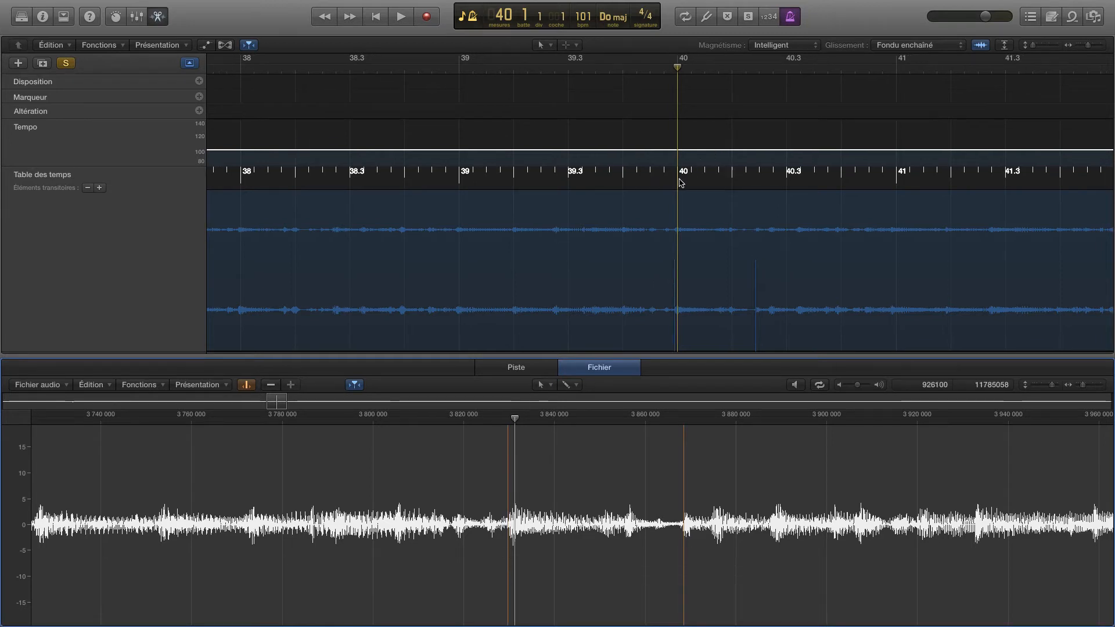
Beat map bars 40 and 42 to the guitar's attacks, adding the missing transient marker for bar 42
drag(678, 247, 639, 145)
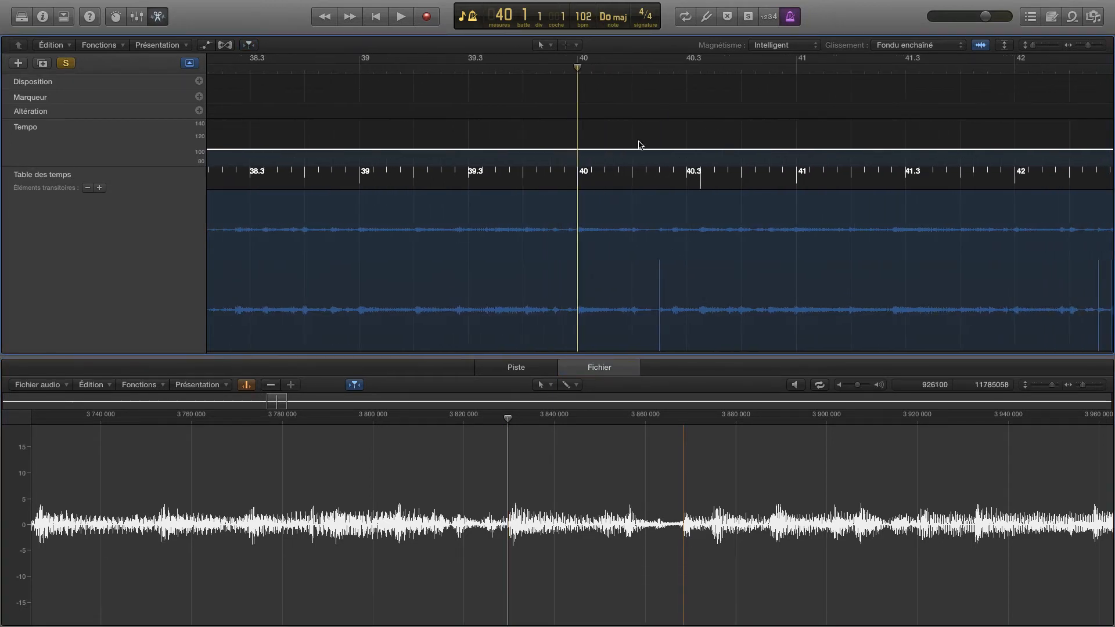
key(space)
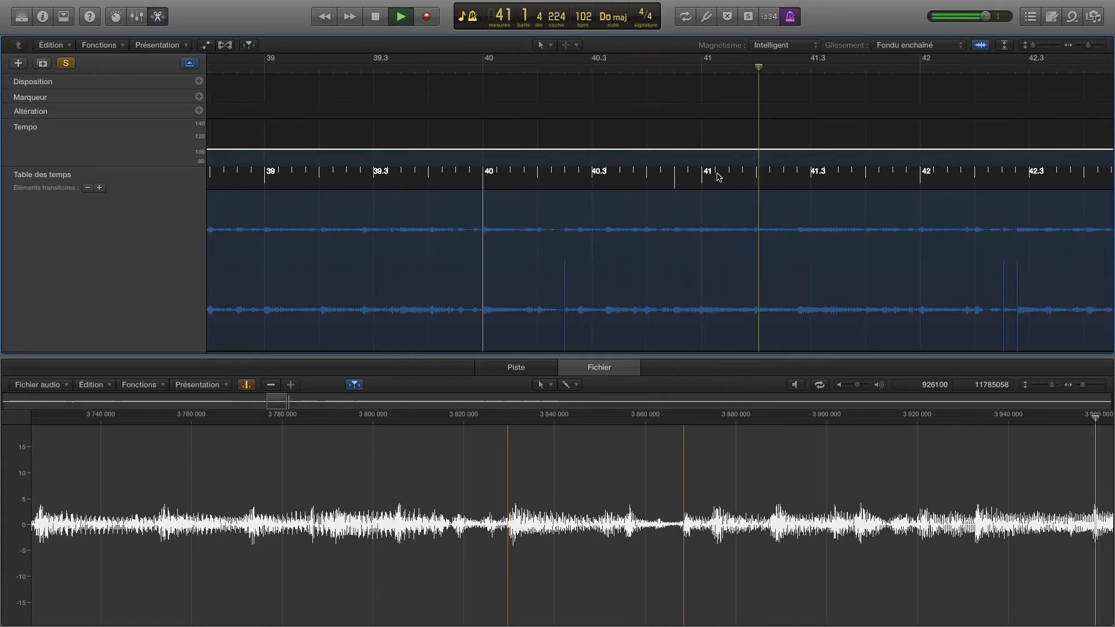
key(space)
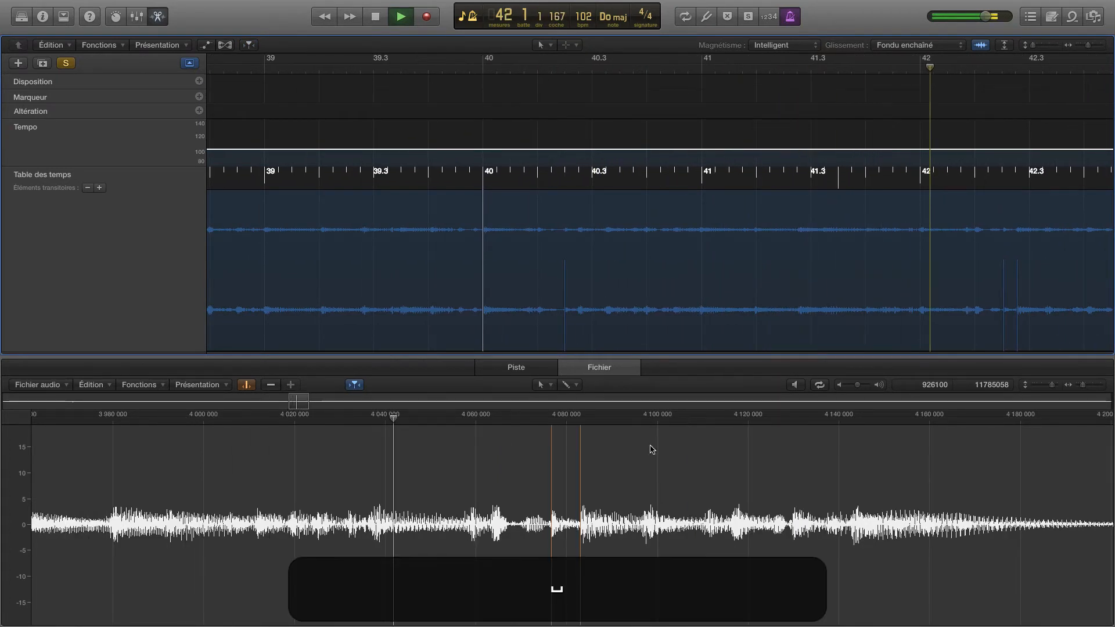
super+click(368, 523)
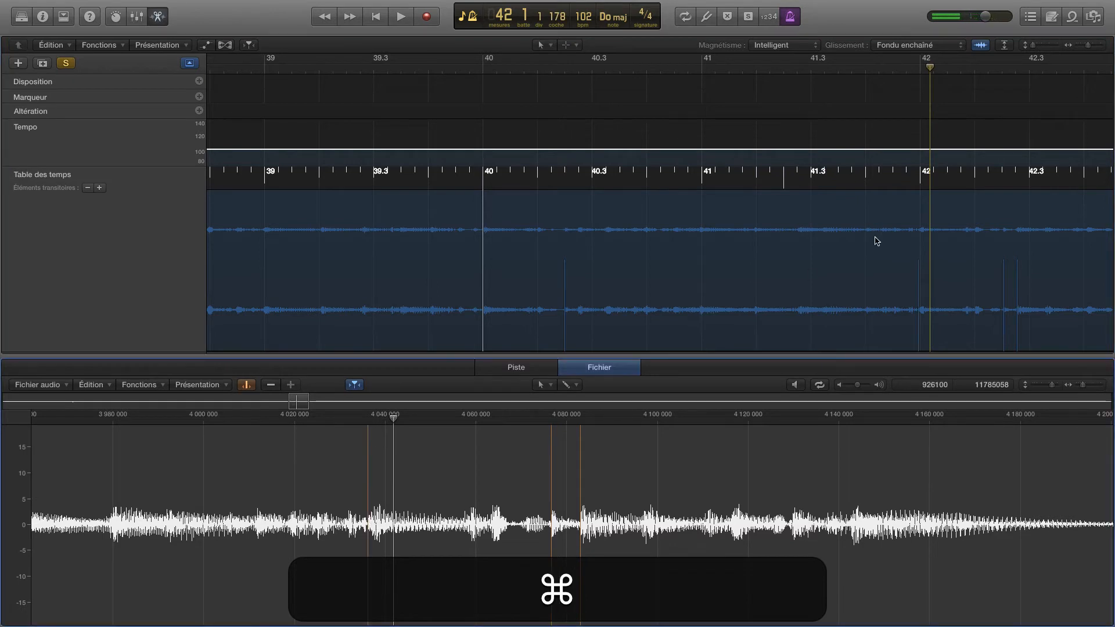
drag(921, 184, 919, 266)
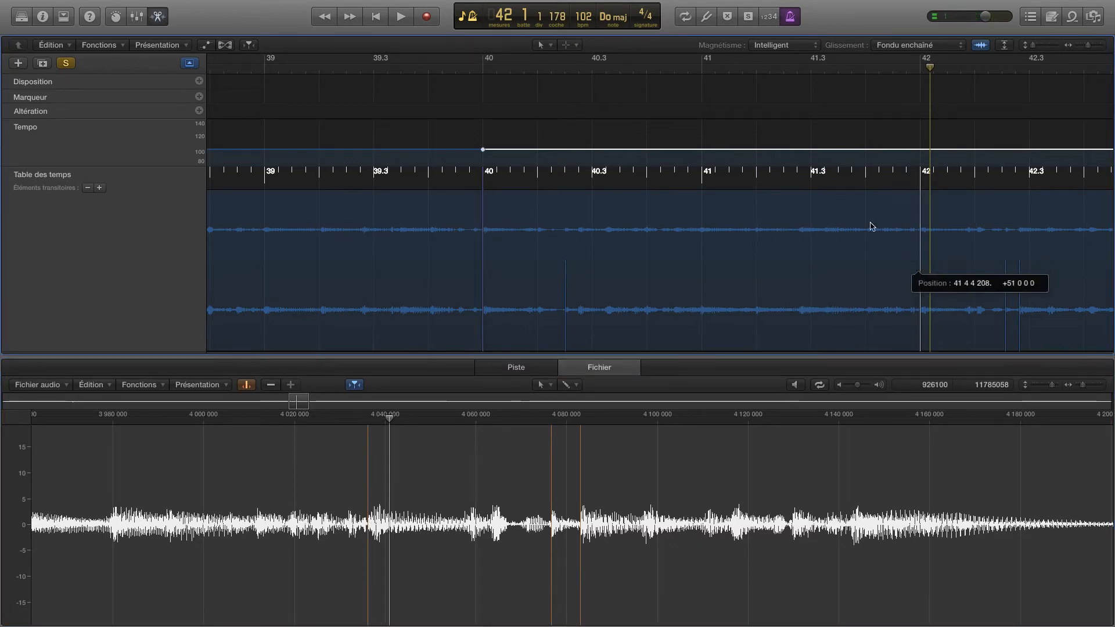
Play from bar 40 past bar 43, add a transient marker at the bar 43 attack, and beat map bar 43 to it
click(486, 81)
key(space)
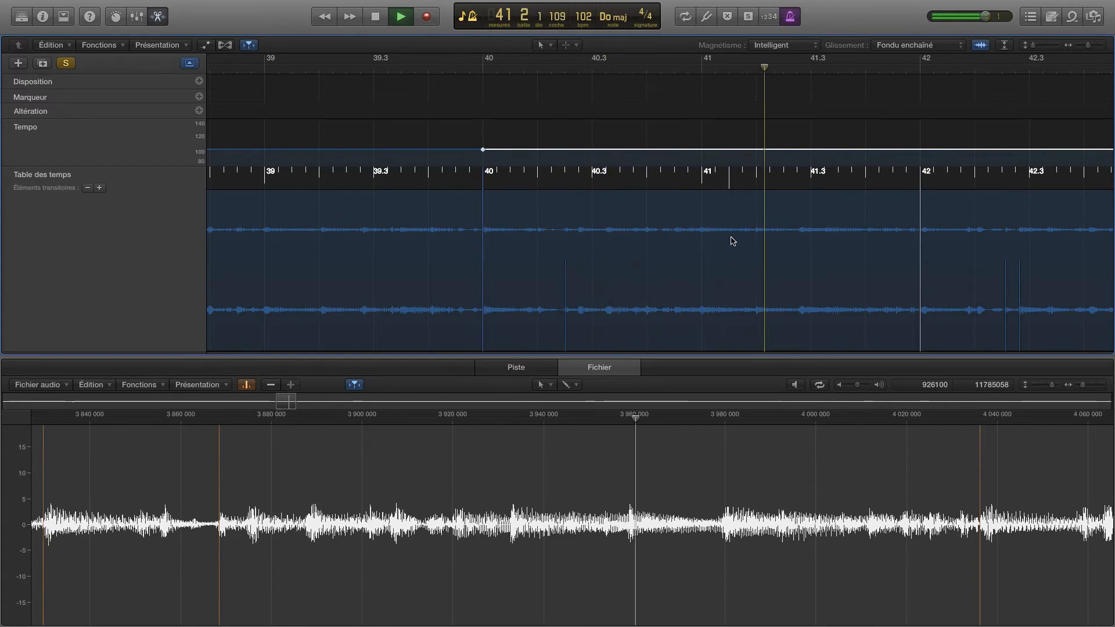
scroll(751, 242, right, 10)
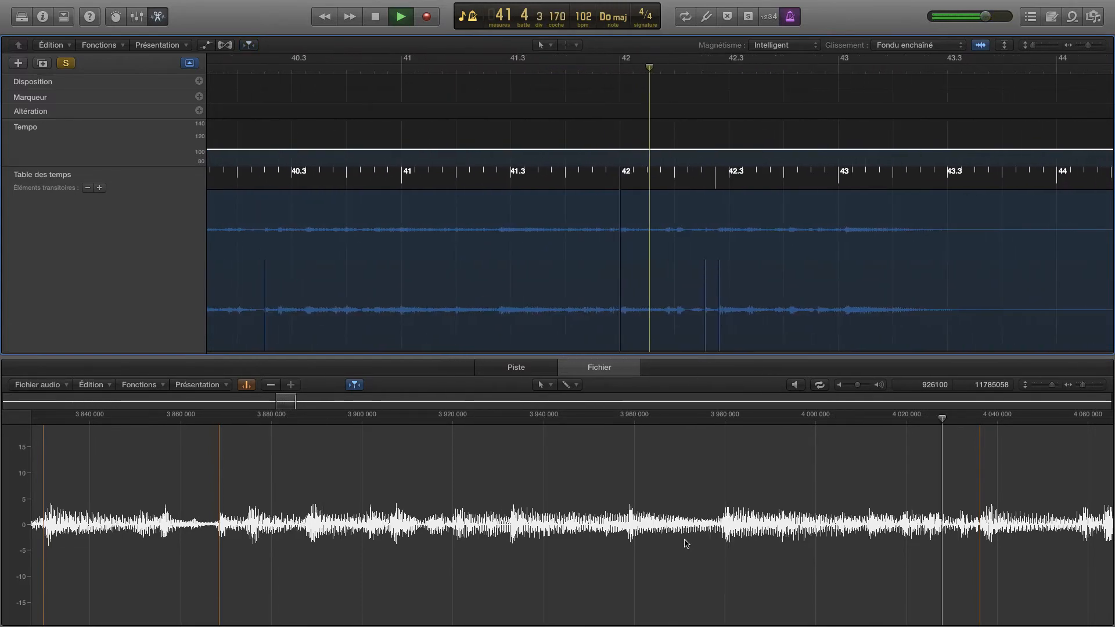
scroll(686, 544, right, 5)
scroll(686, 543, right, 15)
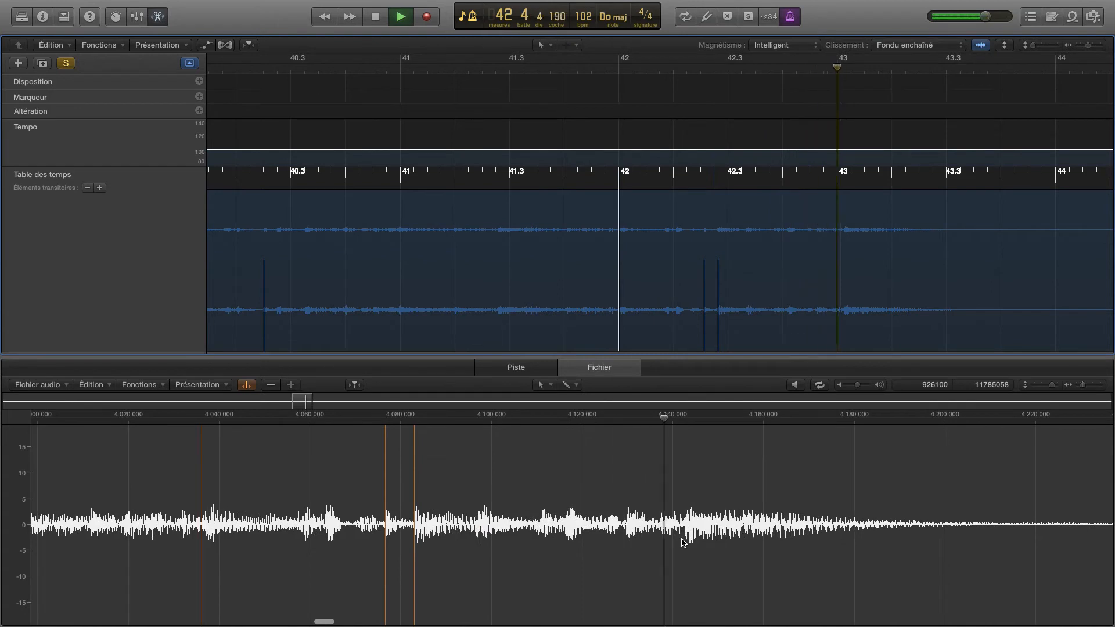
key(space)
key(super+space)
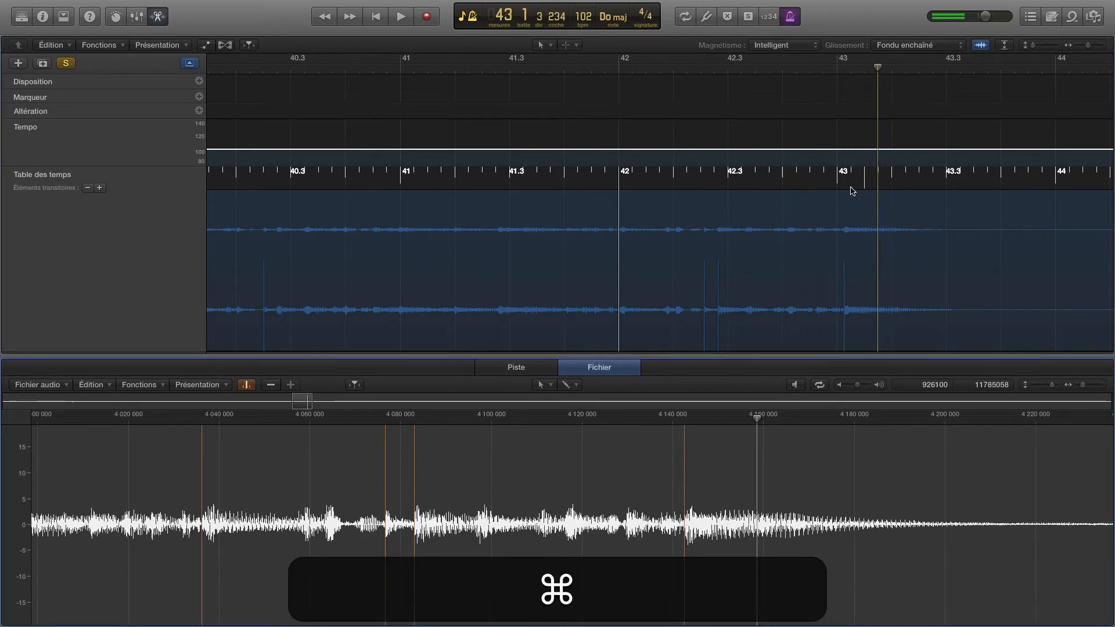
drag(842, 182, 851, 257)
Play the soloed guitar from bar 40 past bar 43, and set a cycle range from bar 39 to just after bar 45
key(alt)
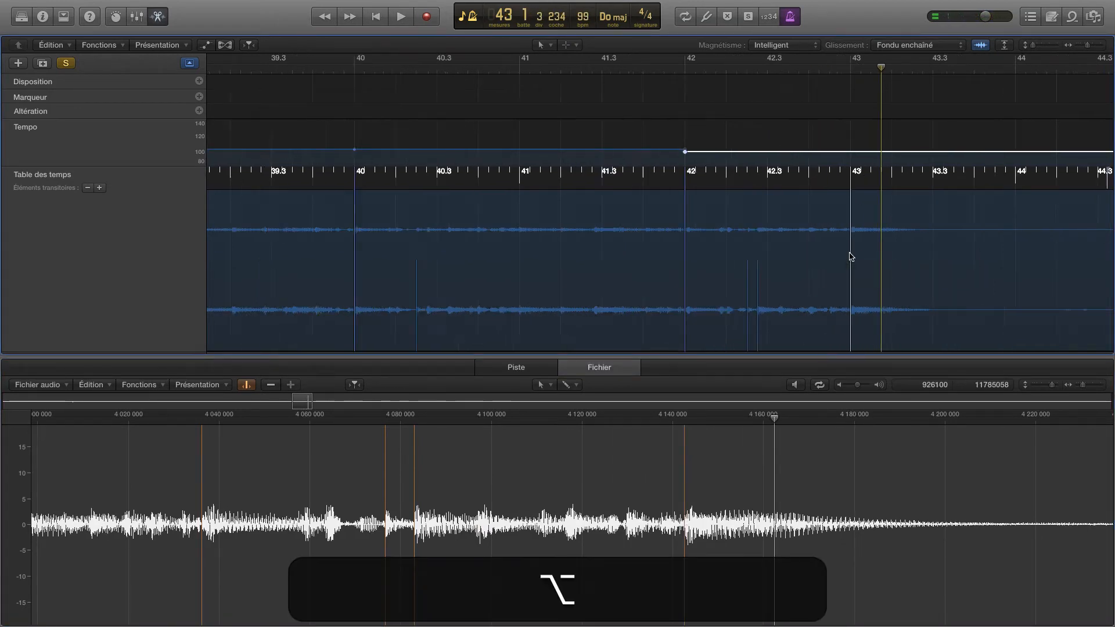
scroll(850, 254, left, 4)
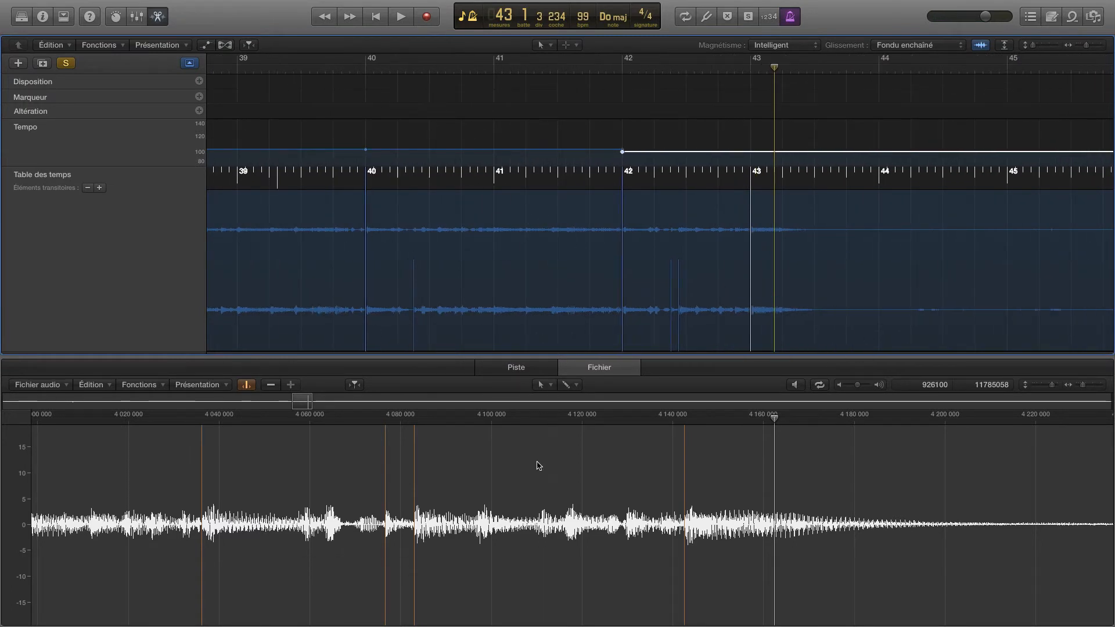
click(367, 68)
key(space)
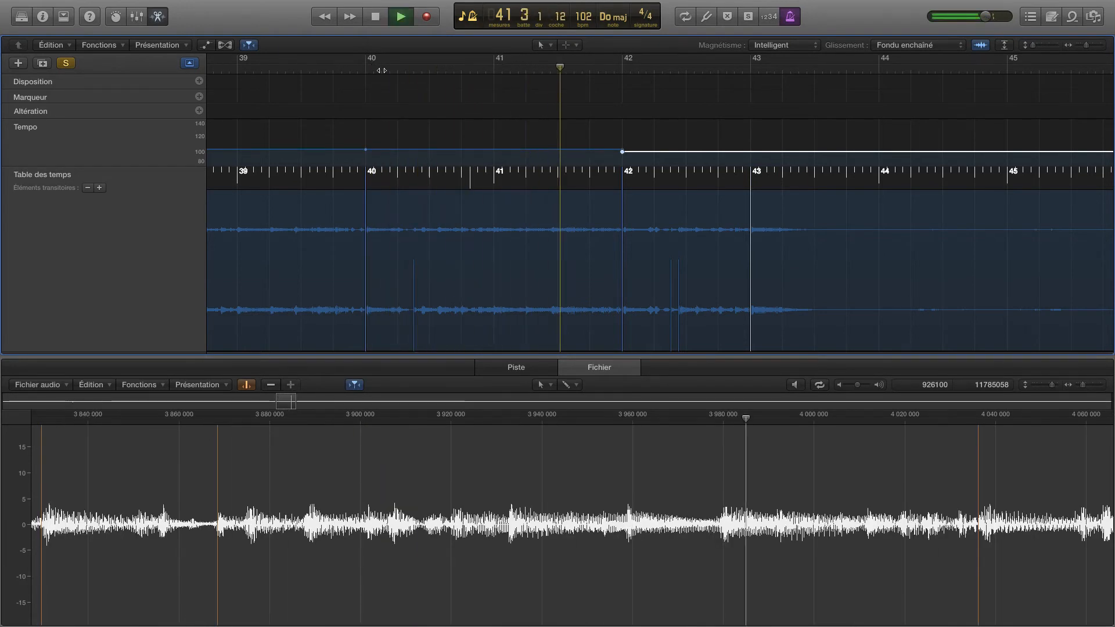
drag(241, 59, 1038, 71)
key(space)
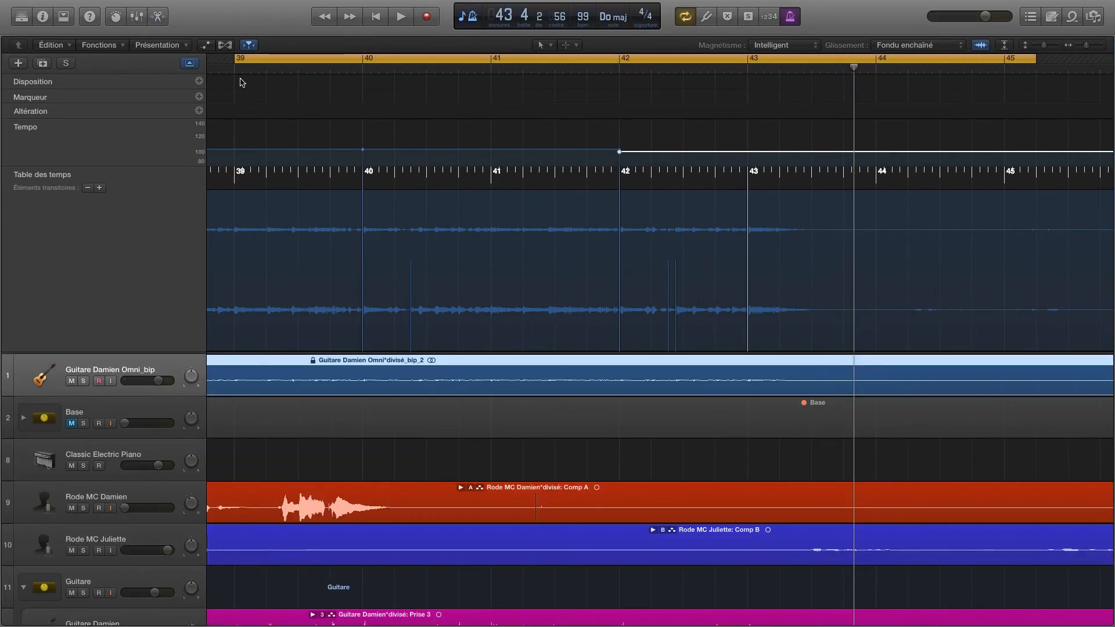
Play the full arrangement from bar 39 past bar 43 with the bounced guitar muted and the global tracks hidden
key(space)
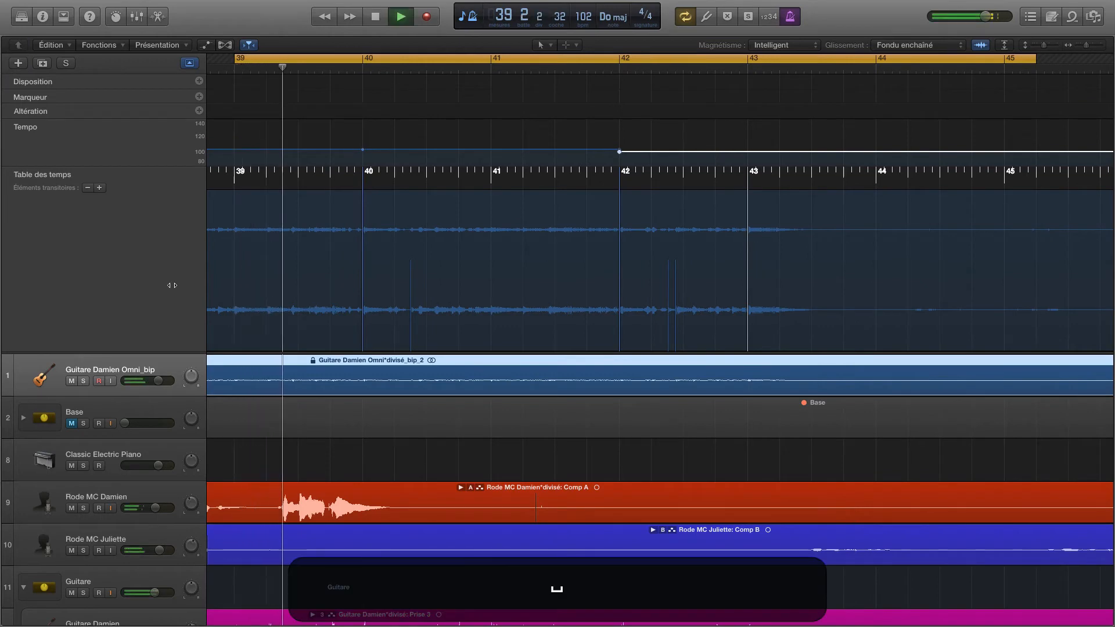
click(71, 381)
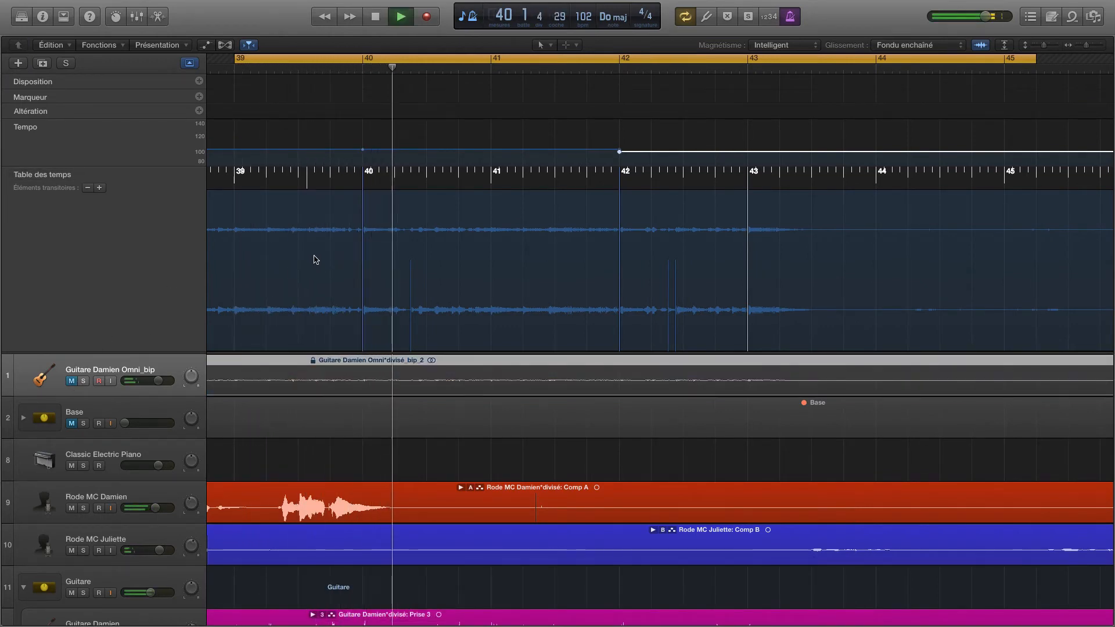
click(189, 64)
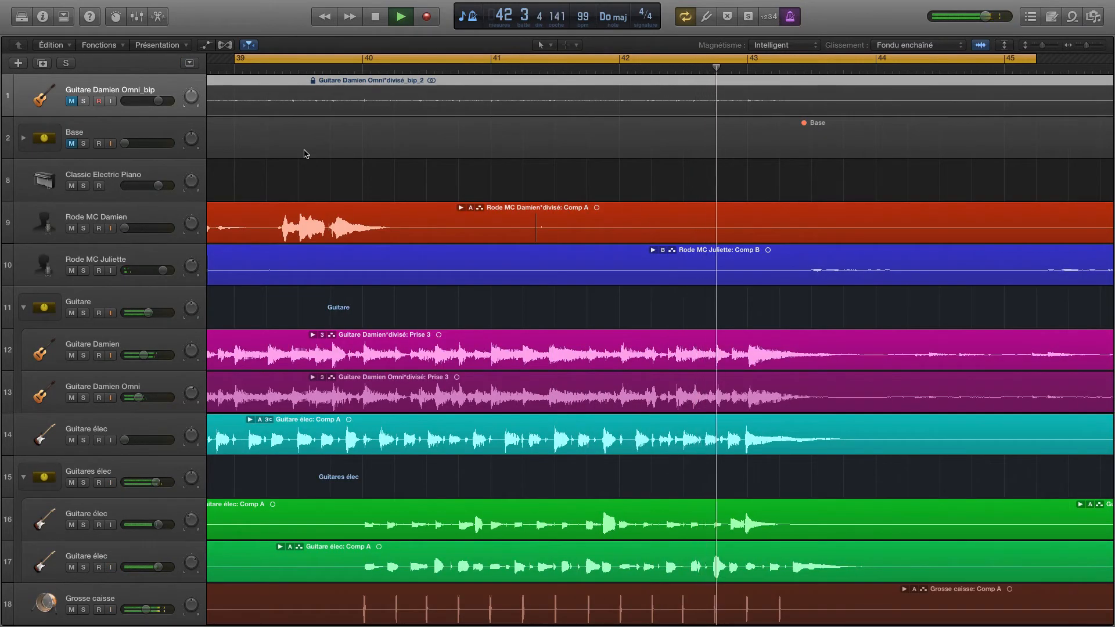
key(space)
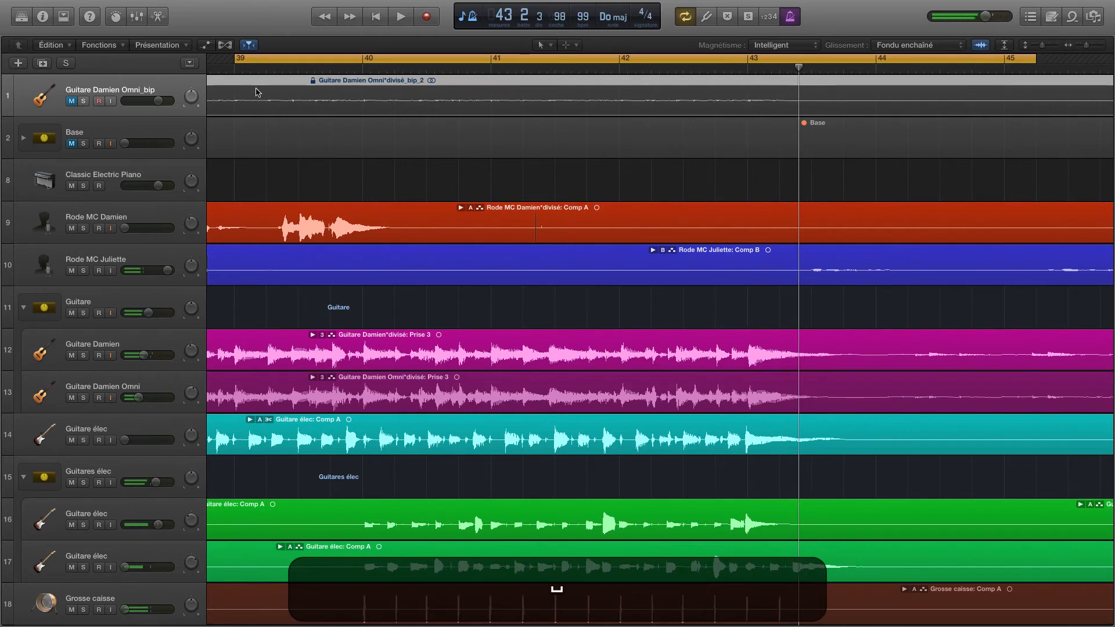
Examine the bass drum hits between bars 40 and 43 against the bar grid
scroll(315, 254, down, 2)
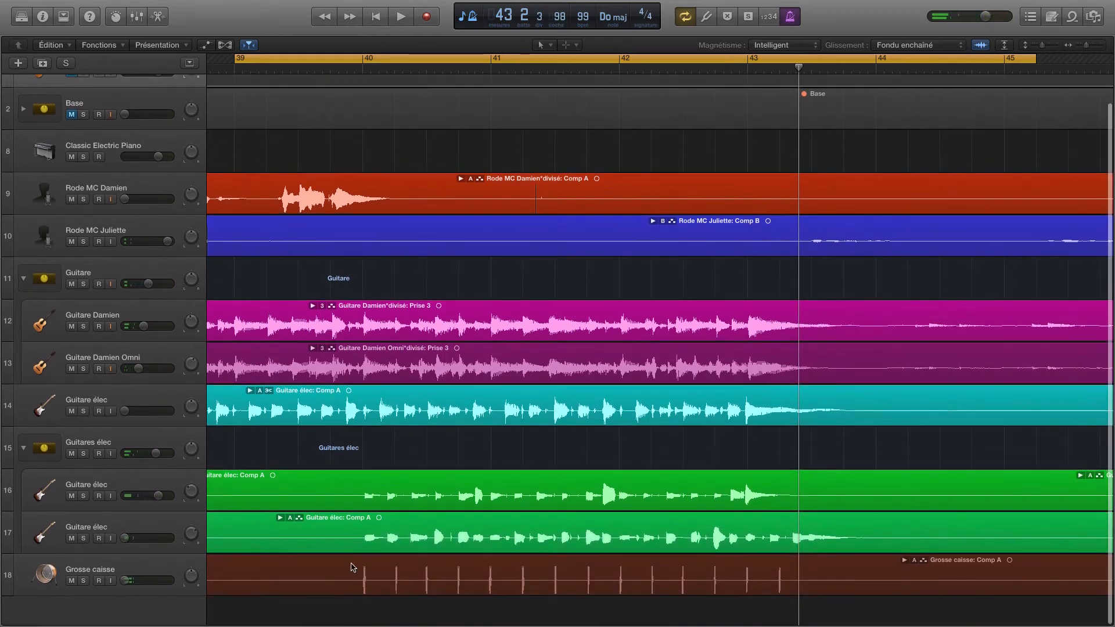
click(364, 75)
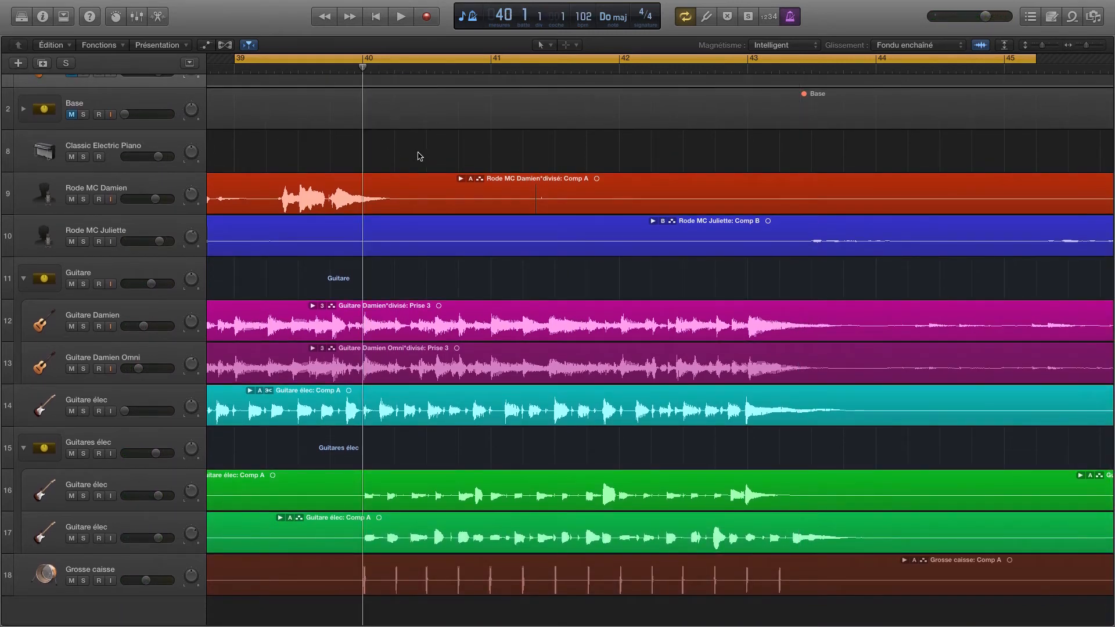
scroll(372, 534, up, 3)
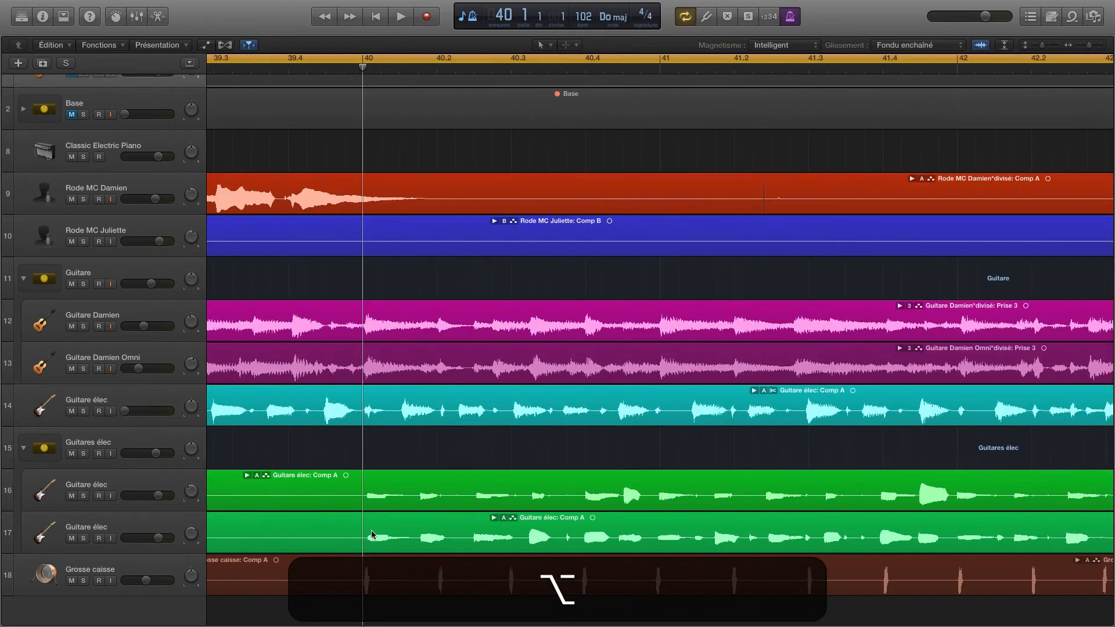
double_click(374, 561)
scroll(379, 556, down, 3)
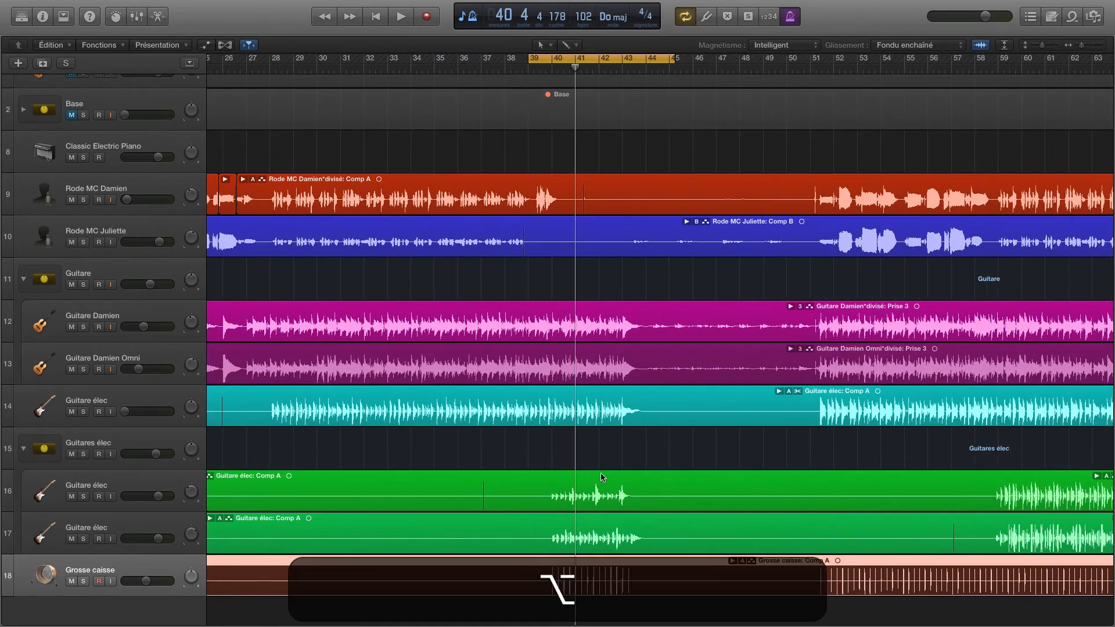
scroll(572, 372, up, 10)
scroll(588, 418, up, 2)
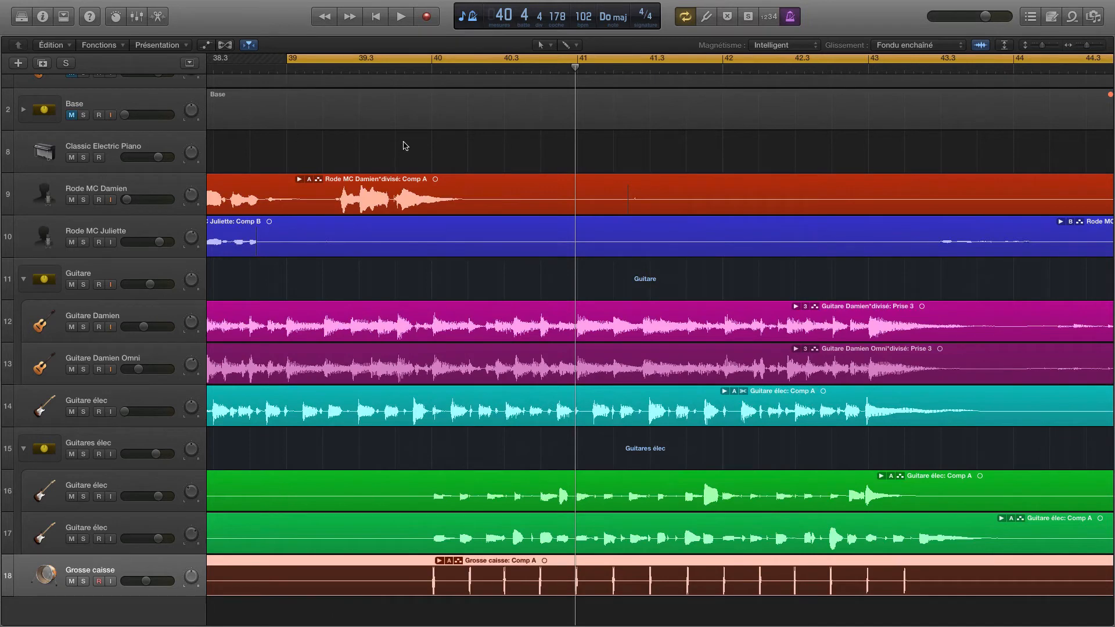
Create one Drummer track in the Rock genre and delete its two default regions
click(10, 64)
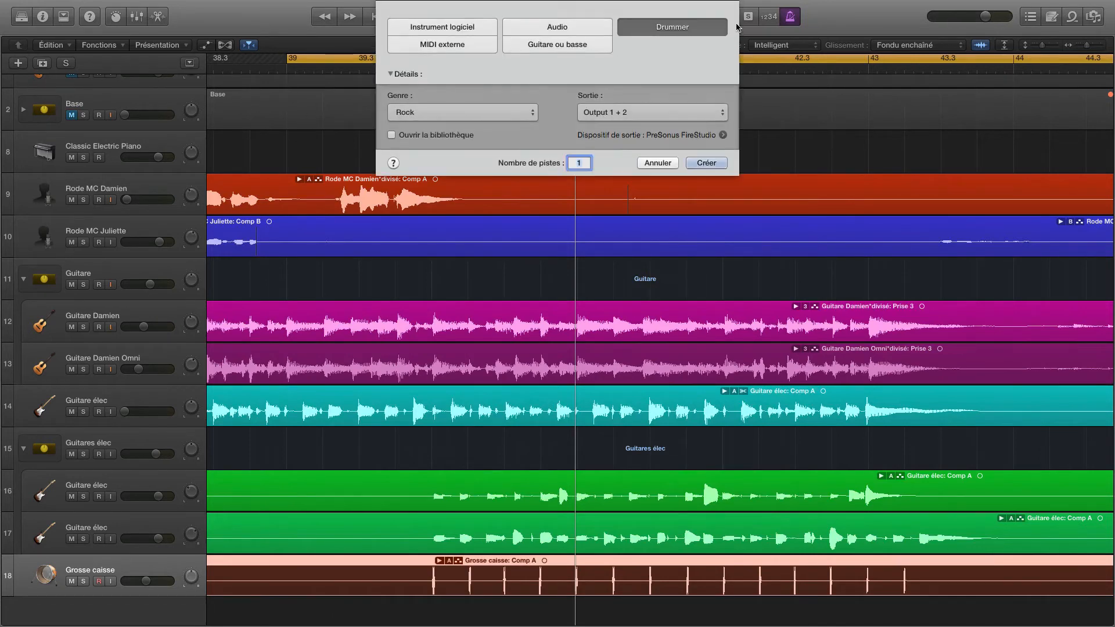
click(707, 163)
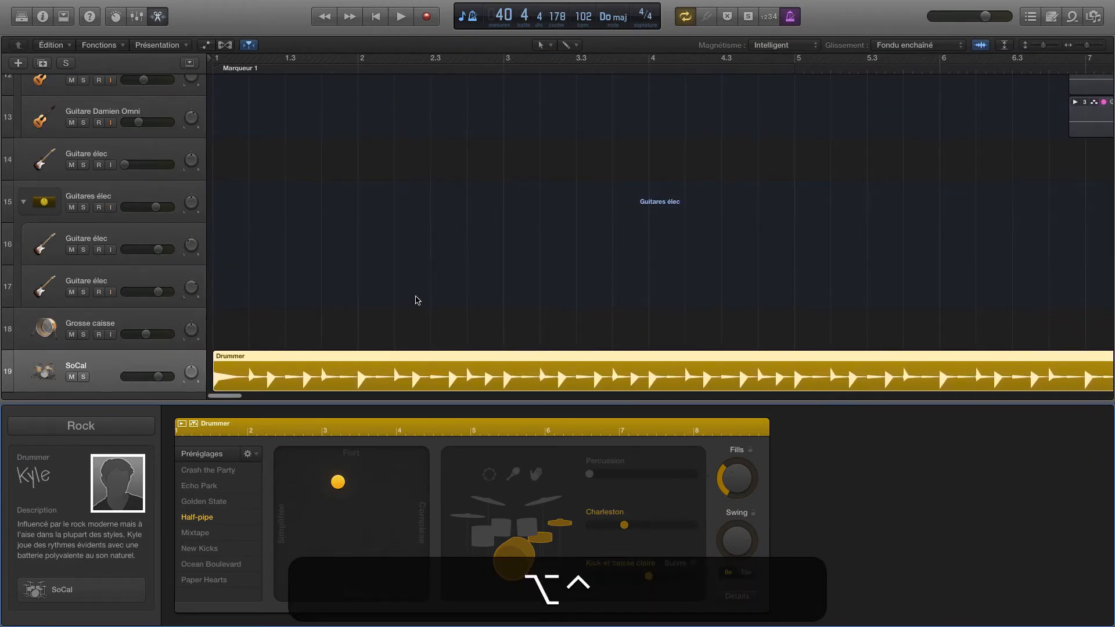
scroll(418, 300, down, 5)
shift+click(691, 367)
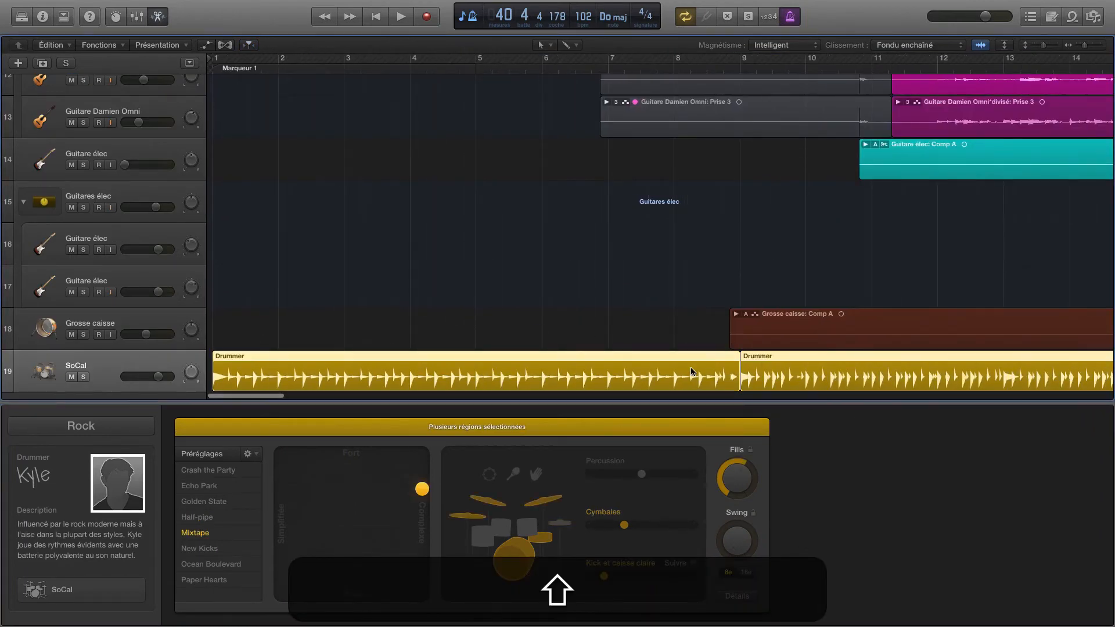
key(shift+BackSpace)
Create a Drummer region on the SoCal track starting at bar 40, using the Pencil tool
scroll(672, 358, right, 3)
scroll(672, 359, right, 15)
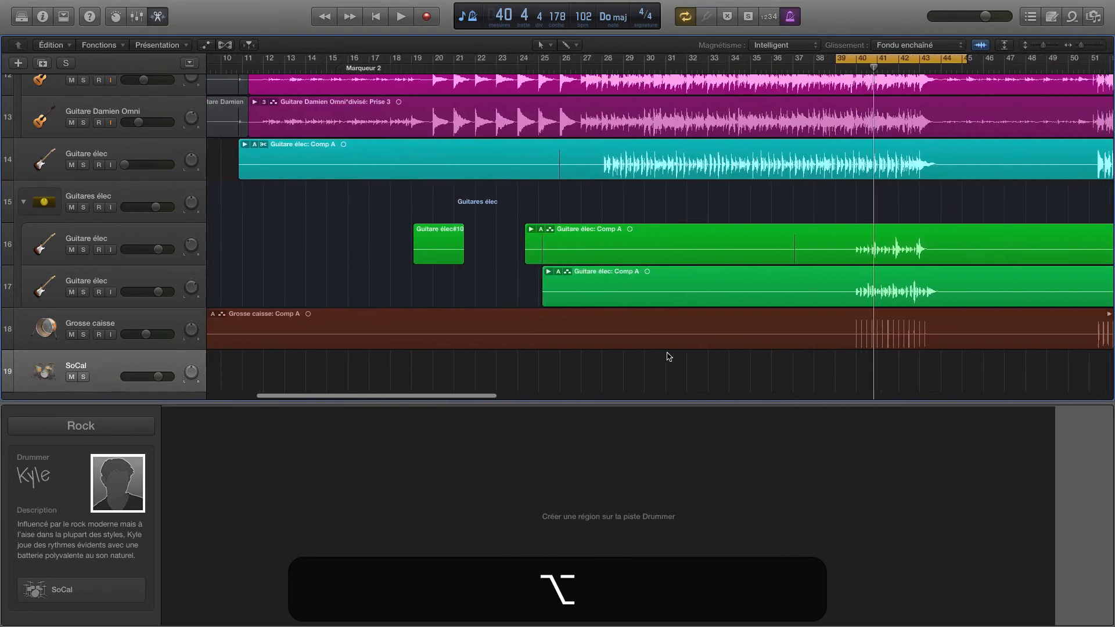
scroll(691, 349, right, 2)
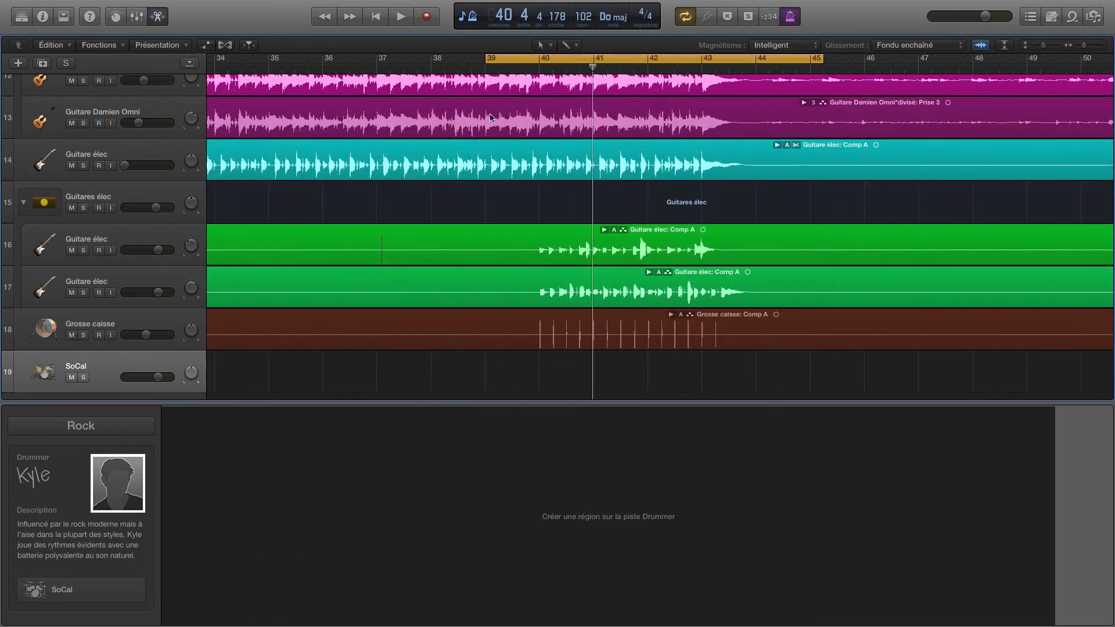
click(570, 45)
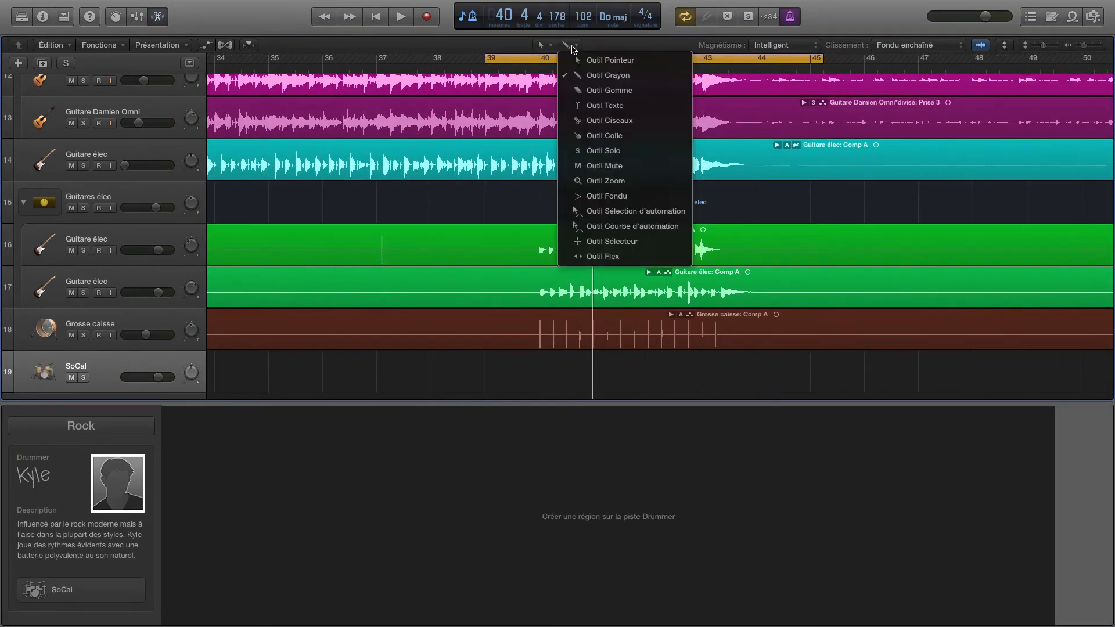
click(635, 75)
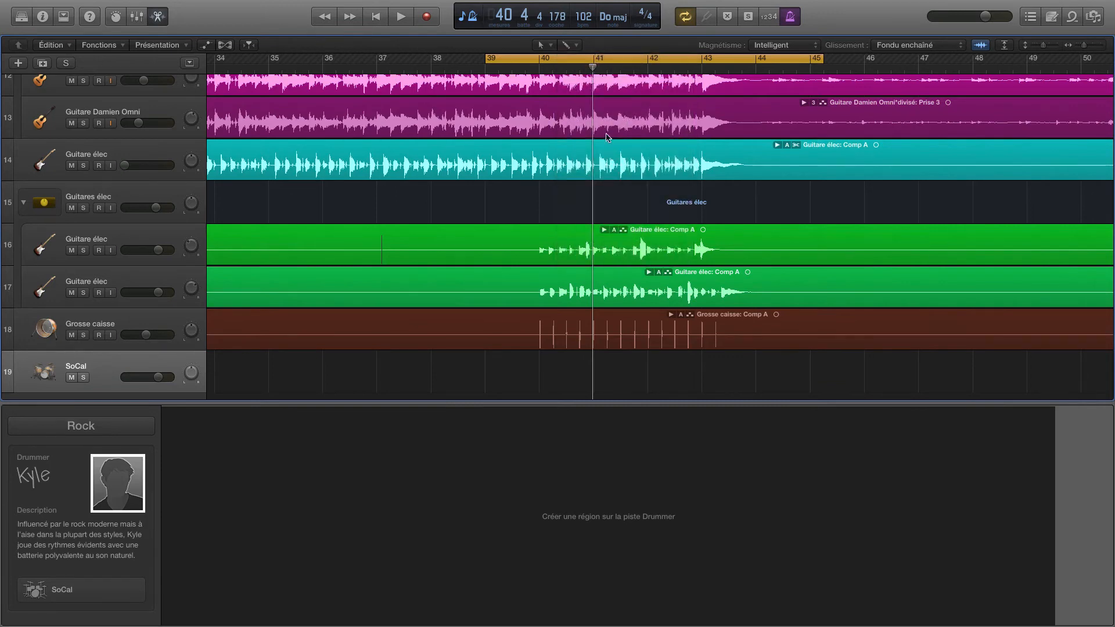
key(super)
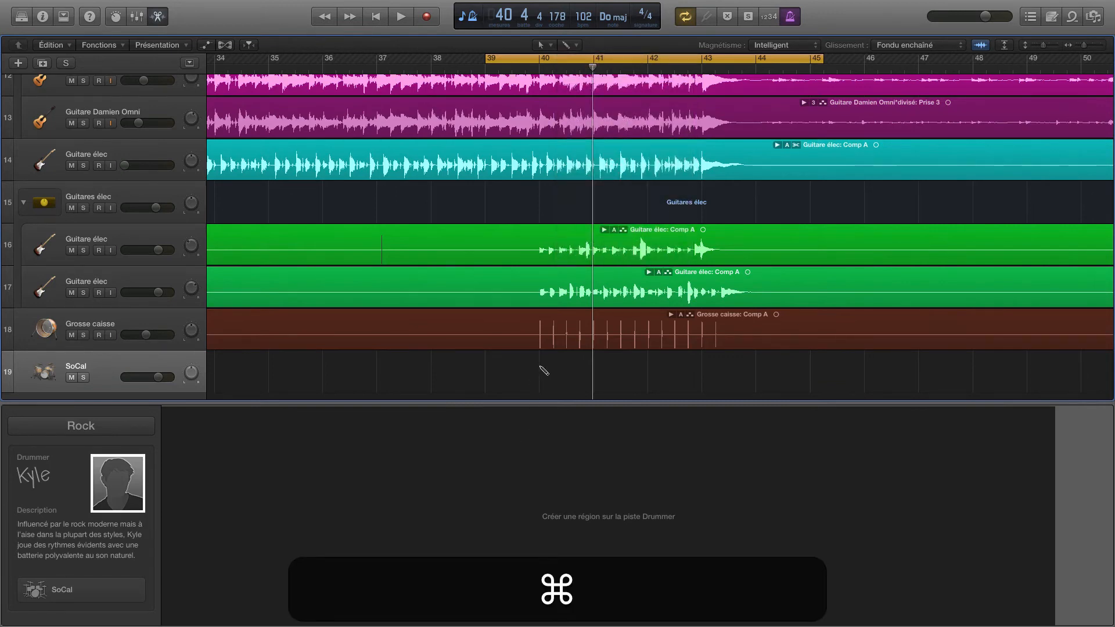
super+click(545, 372)
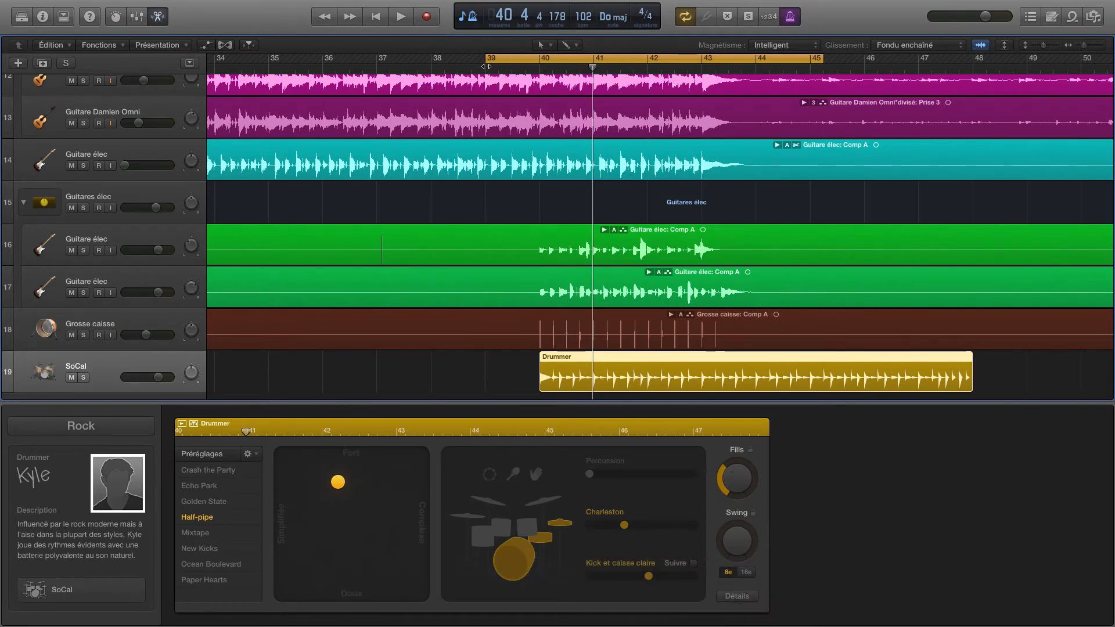
During playback, boost the SoCal track's Channel EQ by 8.5 dB at 4450 Hz, and restart playback from bar 40
key(space)
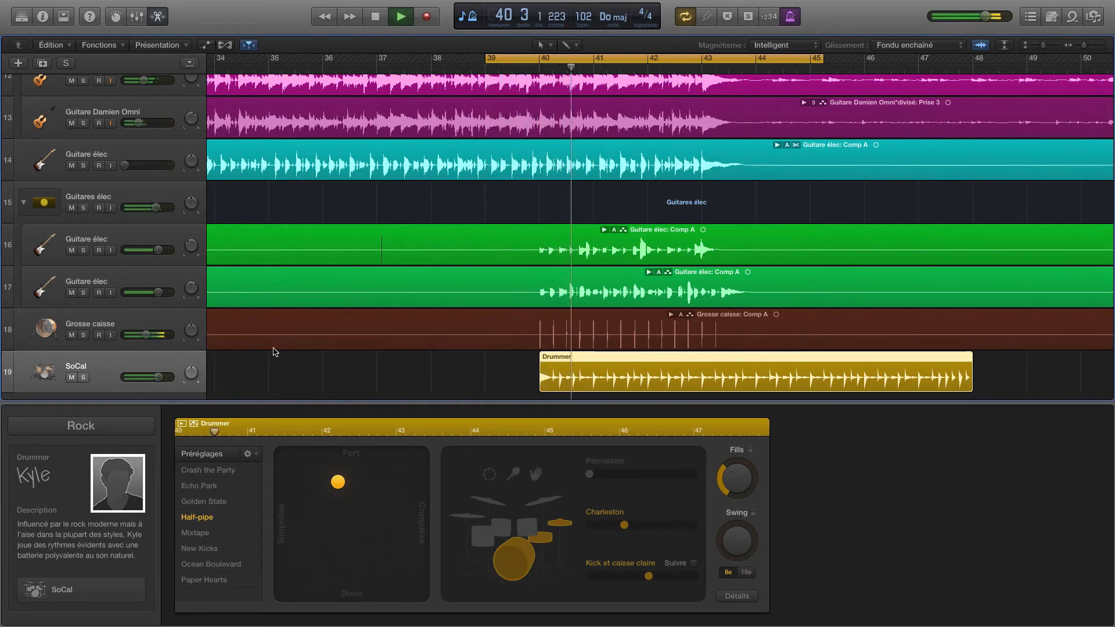
click(42, 17)
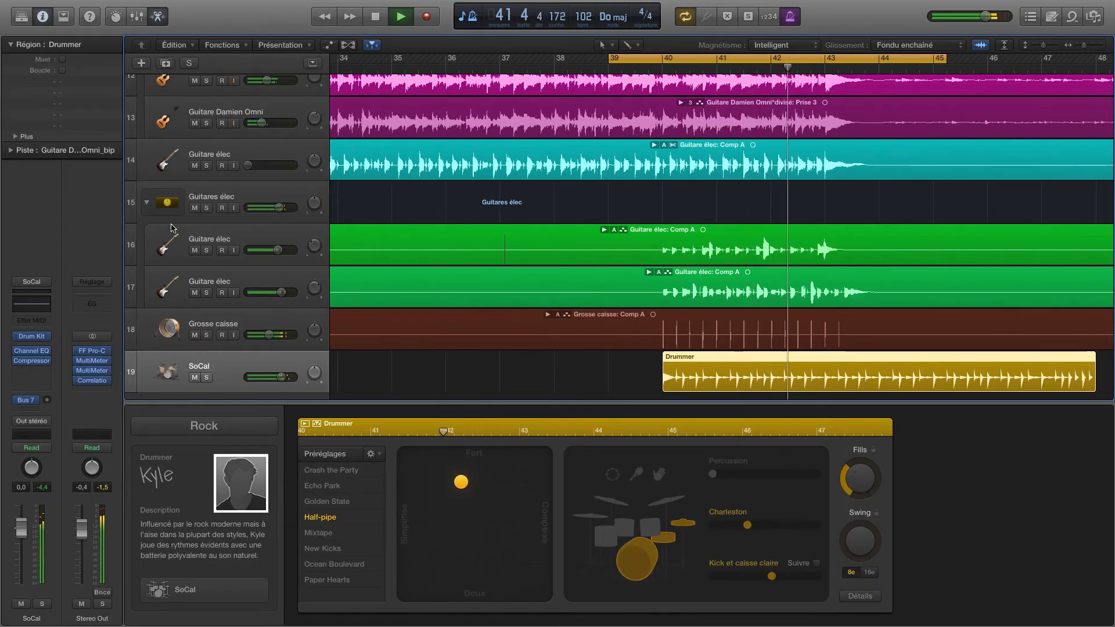
drag(419, 183, 468, 175)
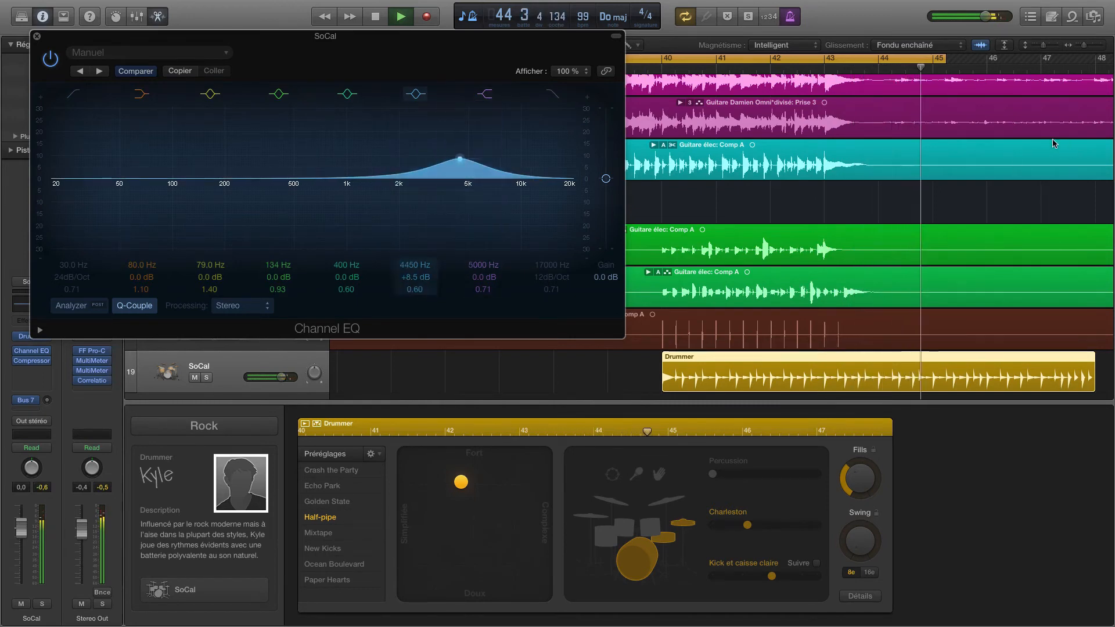
key(space)
double_click(662, 69)
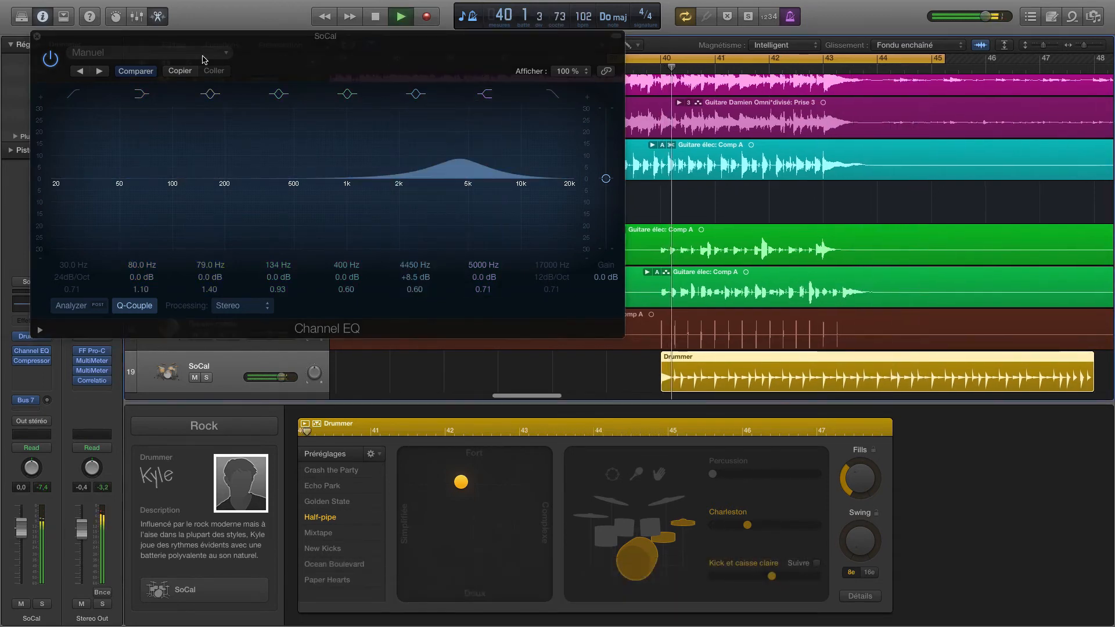
Close the SoCal track's Channel EQ, display the mixer and stop playback
click(37, 36)
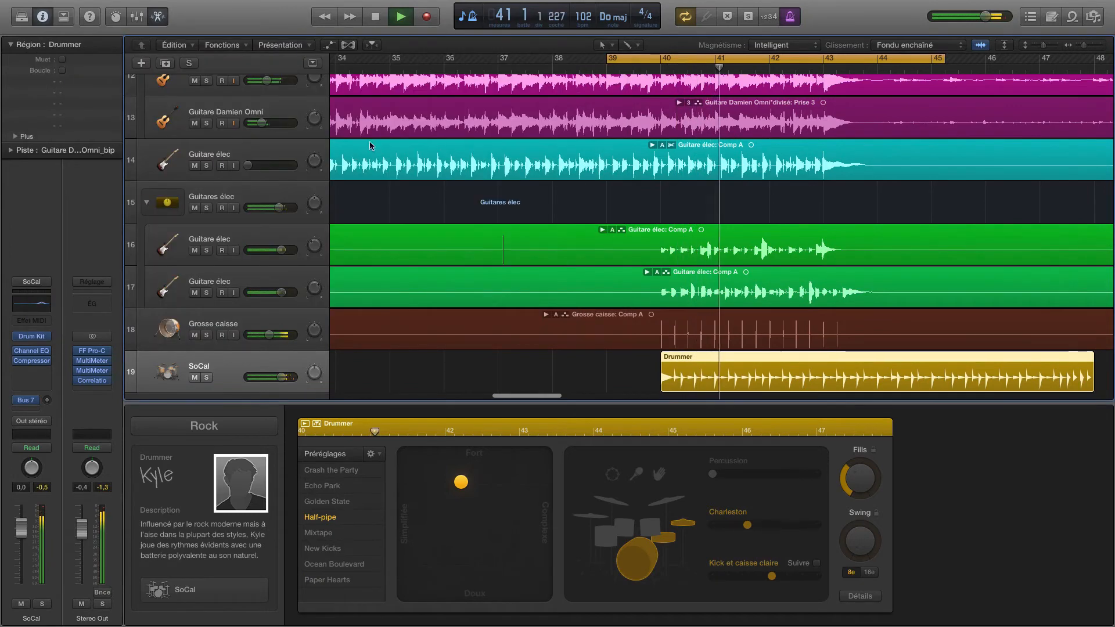
scroll(669, 197, right, 3)
key(x)
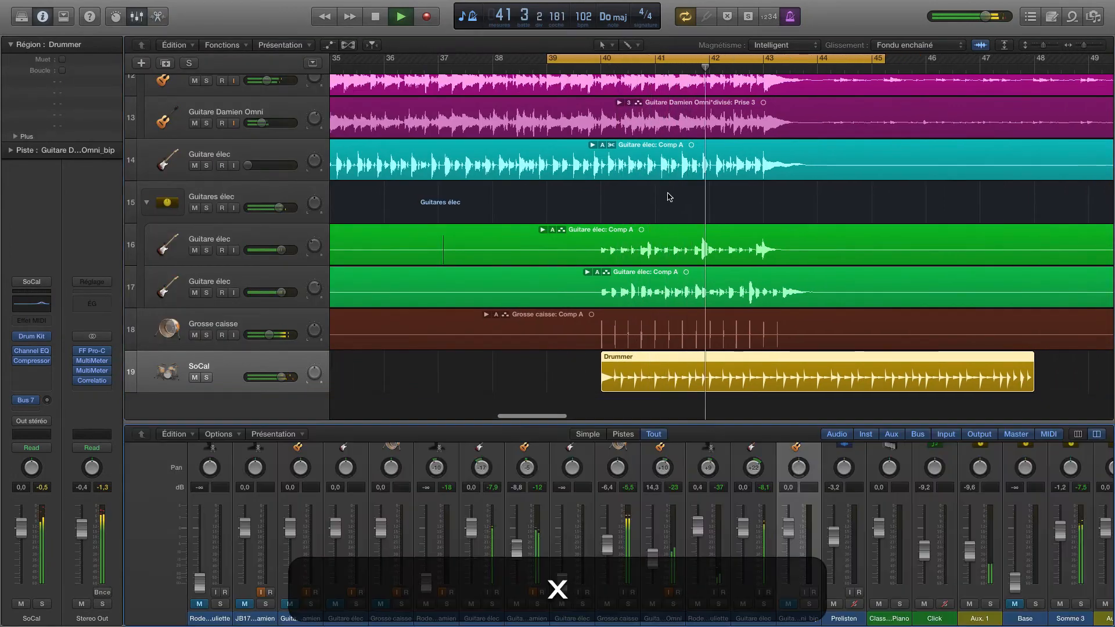
double_click(680, 355)
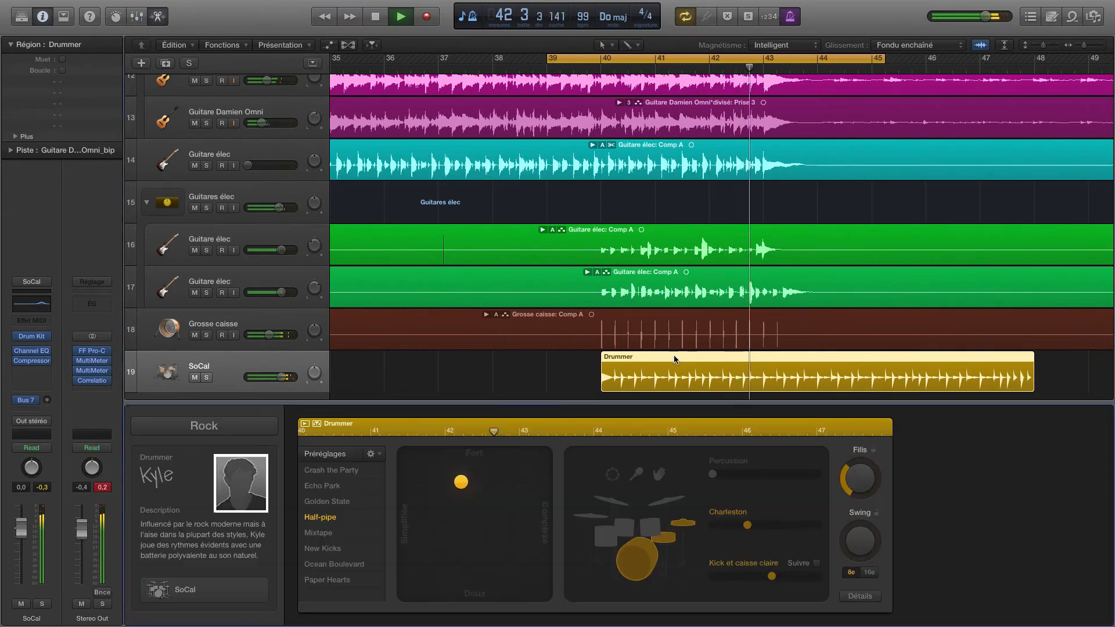
key(x)
key(space)
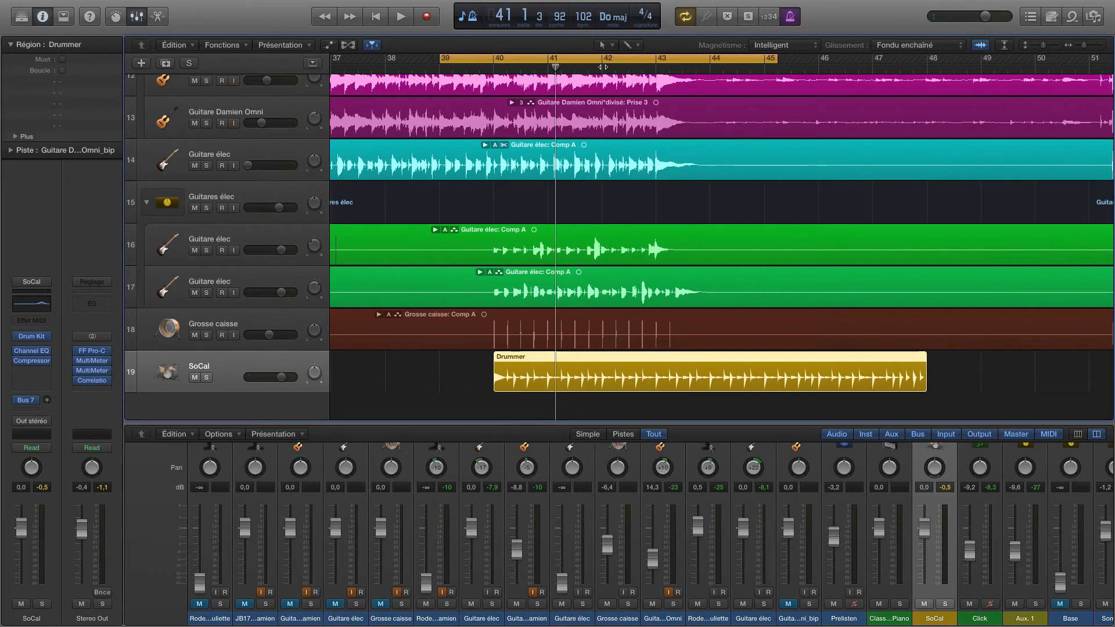
Play the arrangement with the drums from bar 40, extending the cycle area's end to just past bar 48
click(494, 67)
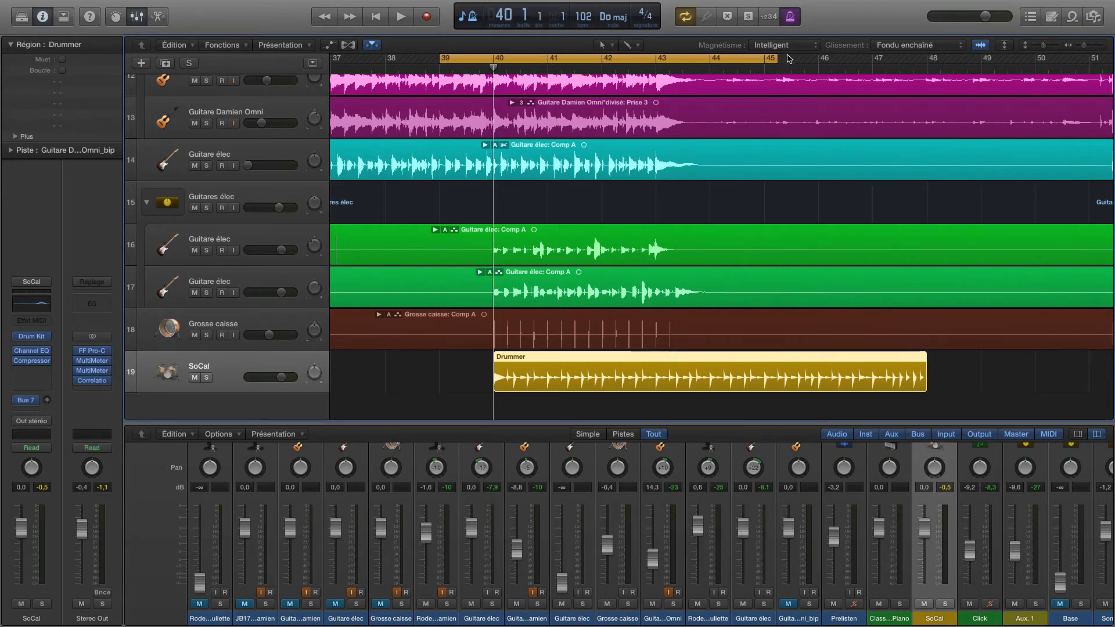
key(space)
drag(781, 58, 942, 65)
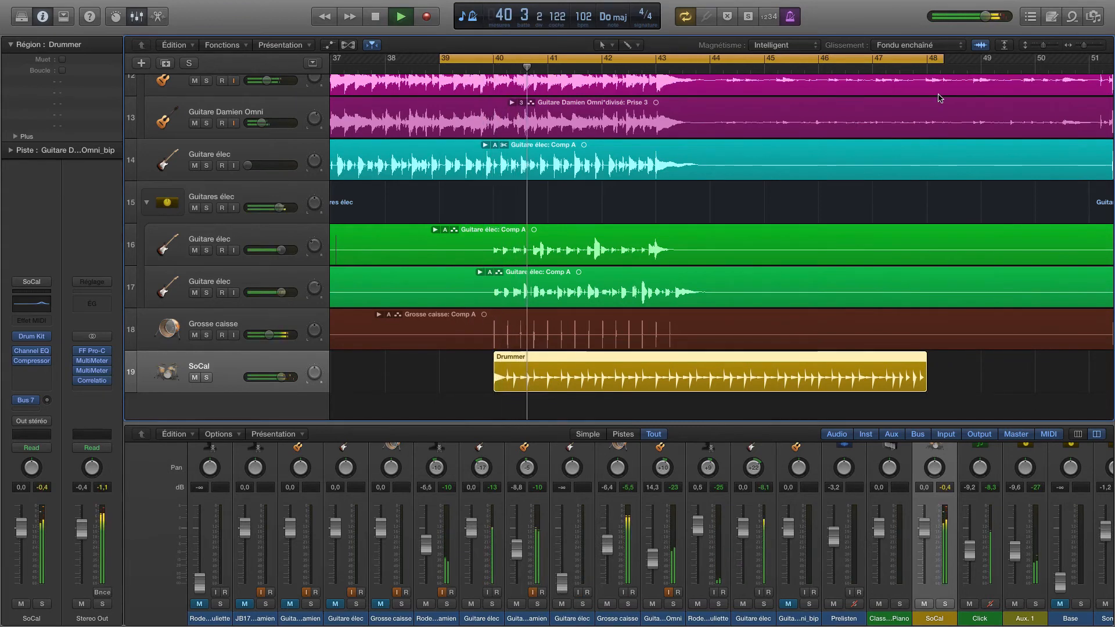
key(x)
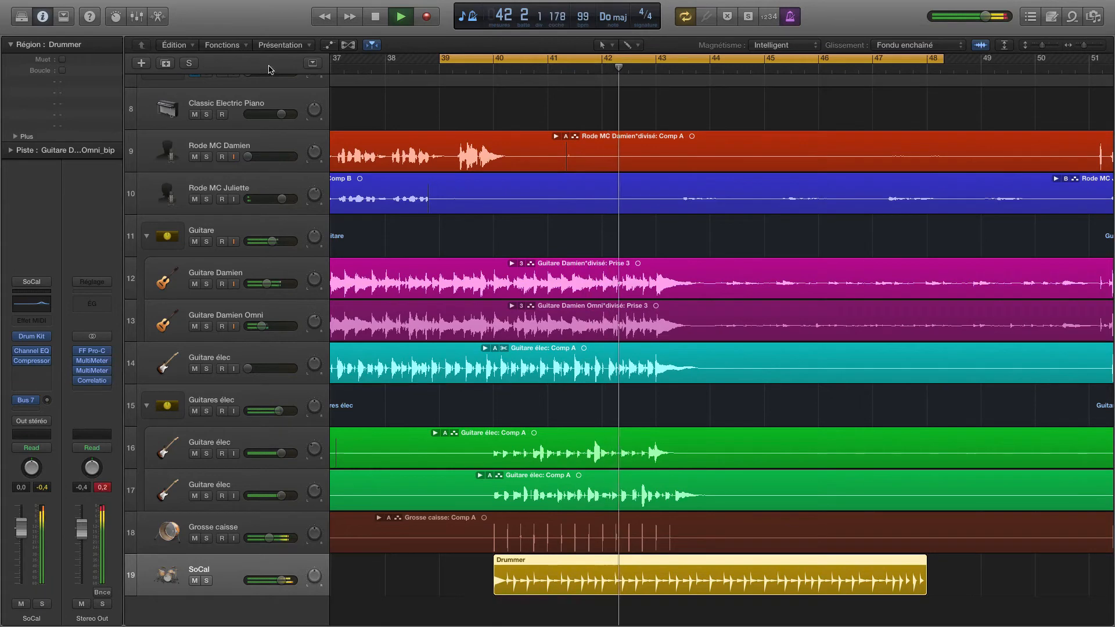
click(307, 63)
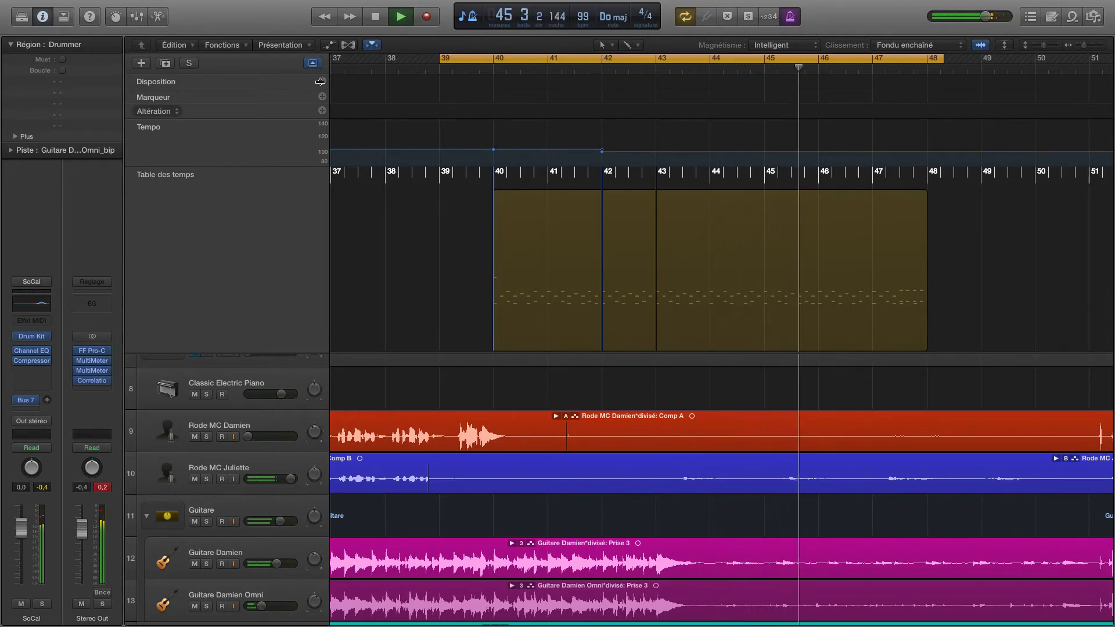
key(space)
click(313, 64)
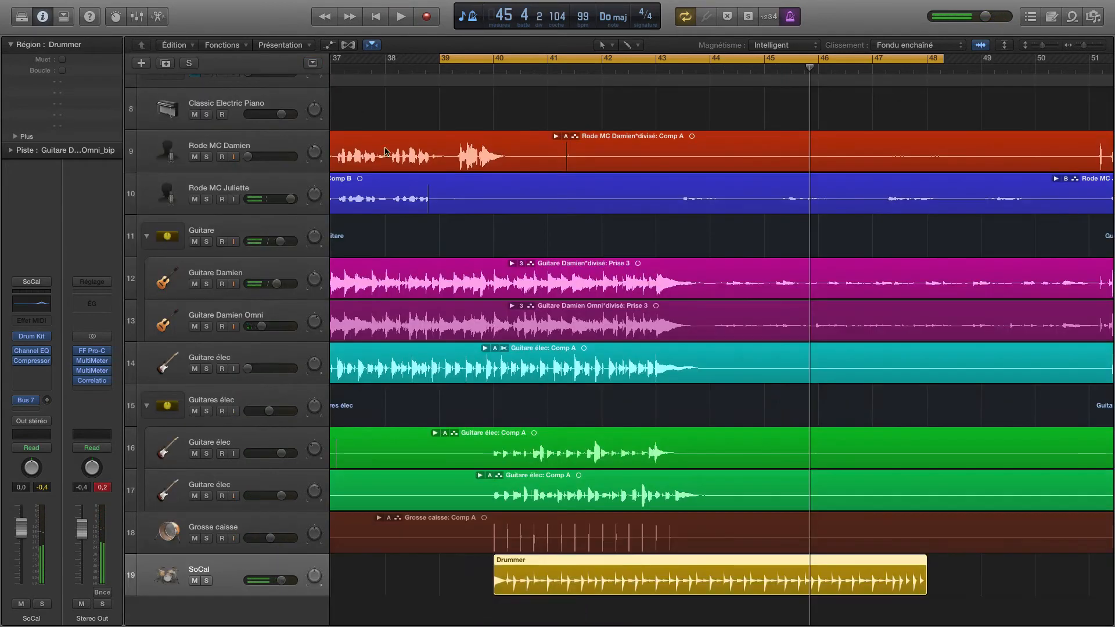
Select the bounced guitar on track 1, unmute it and solo it
scroll(537, 167, up, 1)
scroll(537, 168, up, 4)
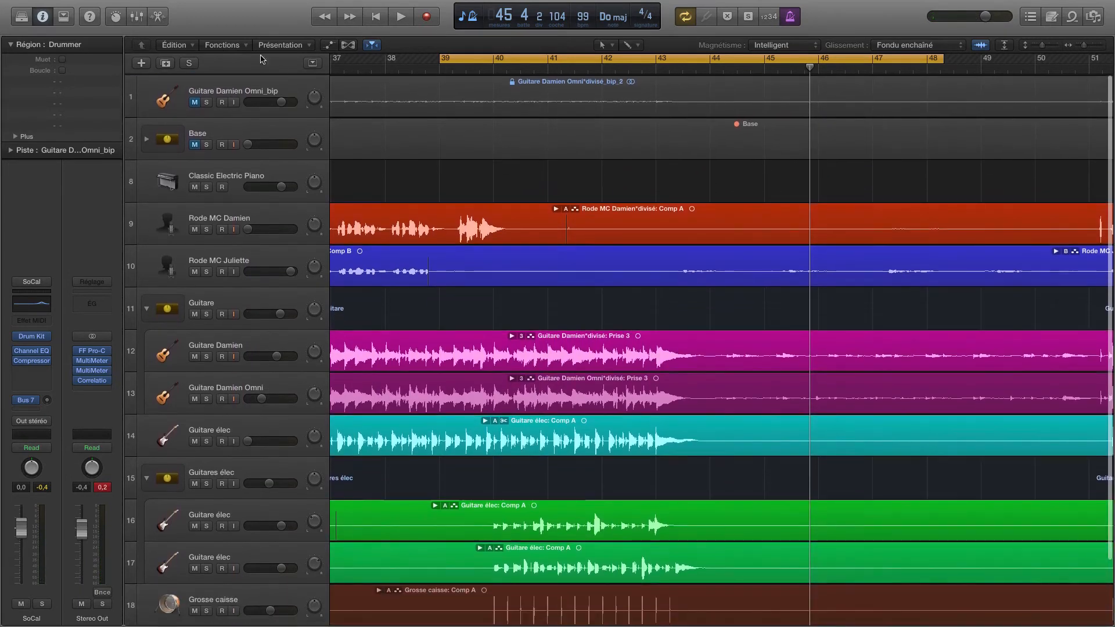
click(277, 88)
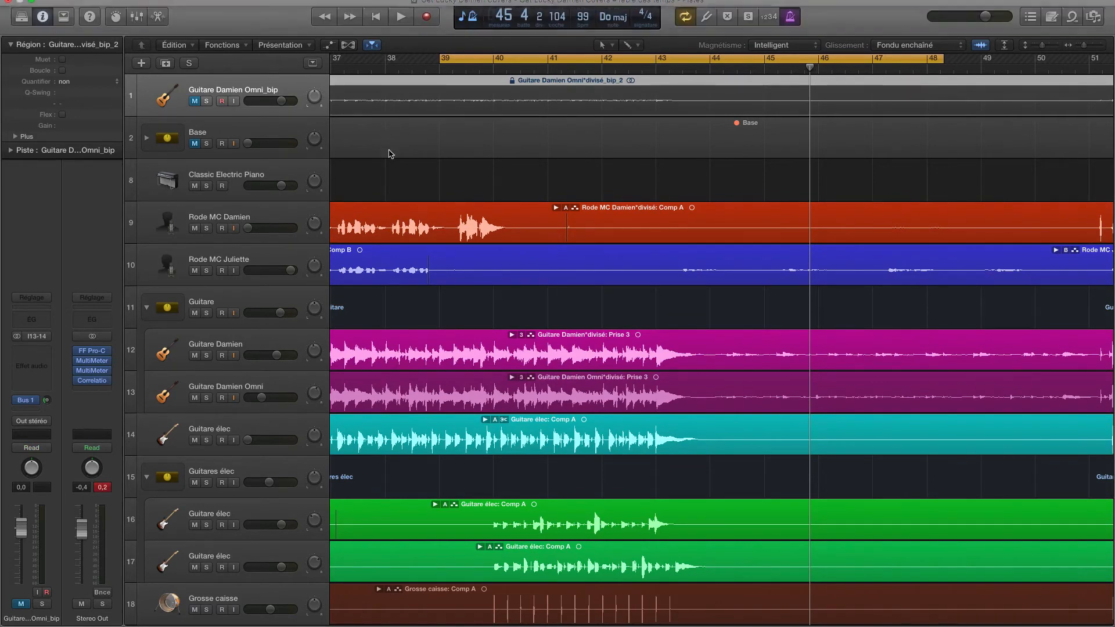
mouse_move(198, 6)
click(194, 101)
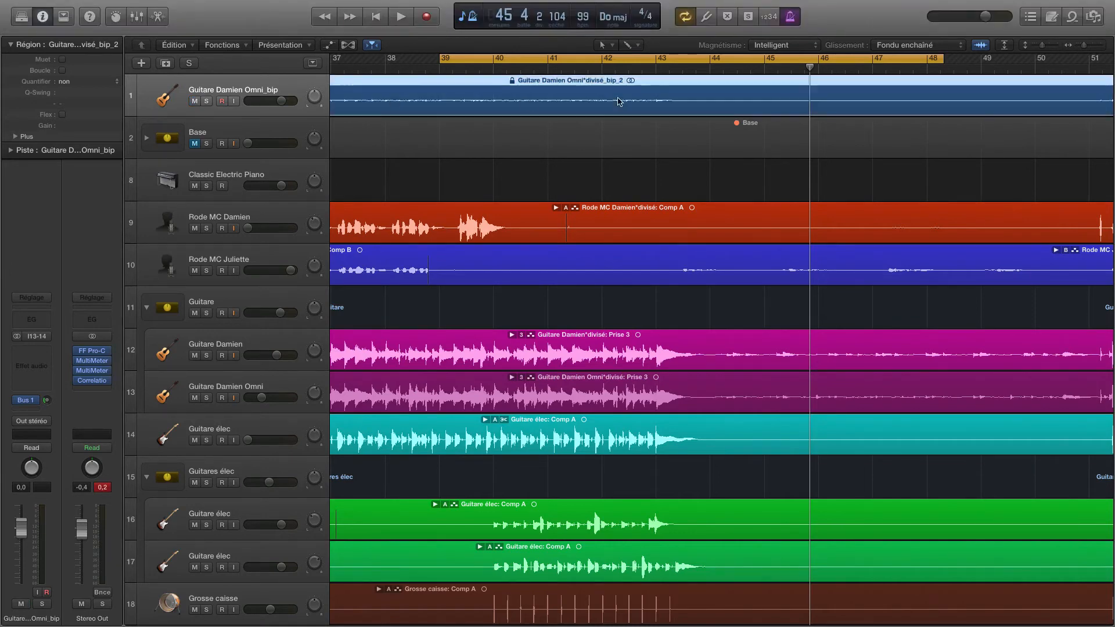
click(205, 101)
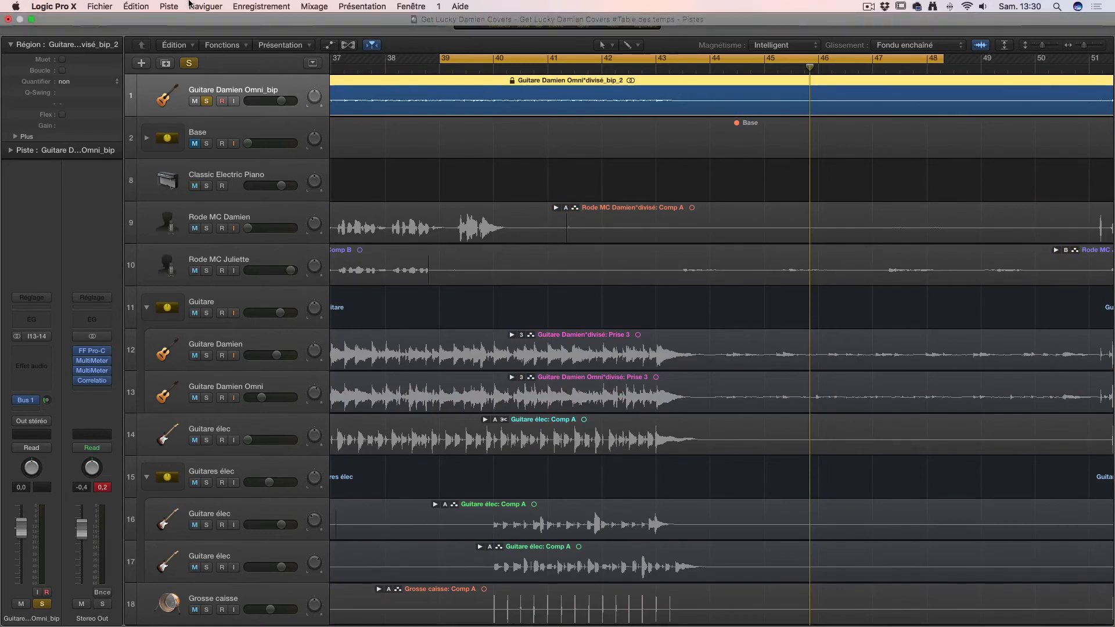
Show the Beat Mapping track with the bounced guitar's waveform, enlarged around bars 41 to 49
click(163, 7)
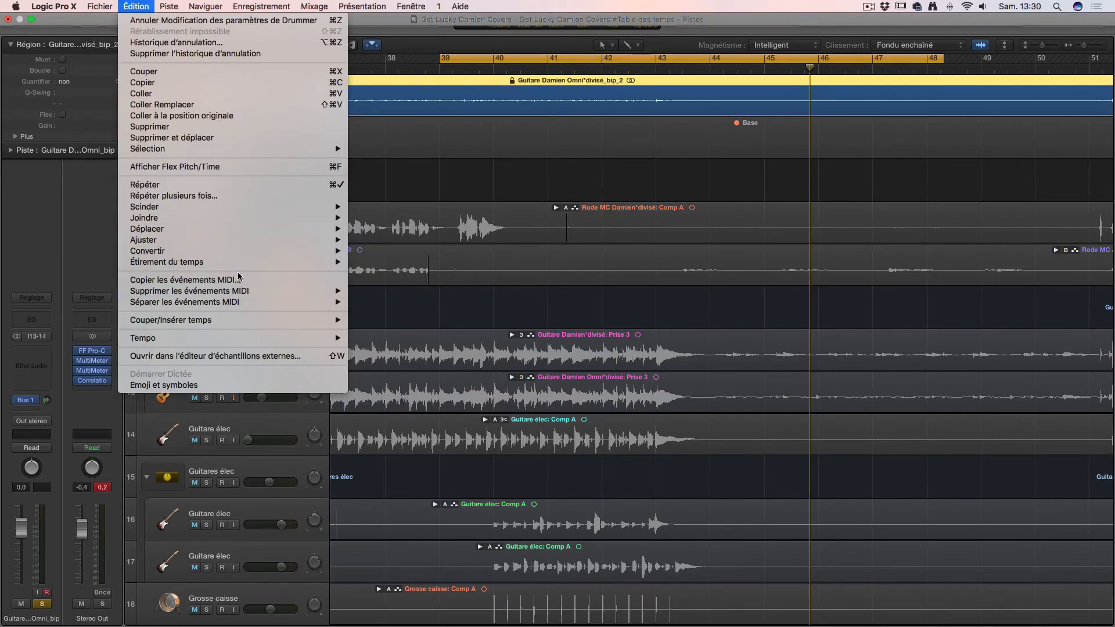
mouse_move(270, 338)
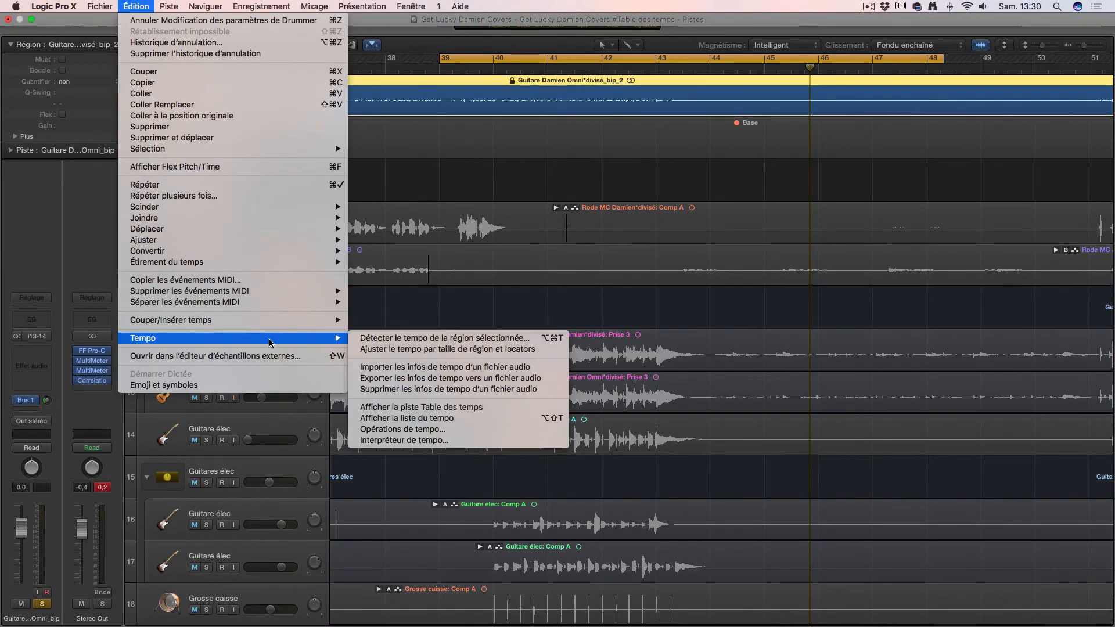
click(465, 407)
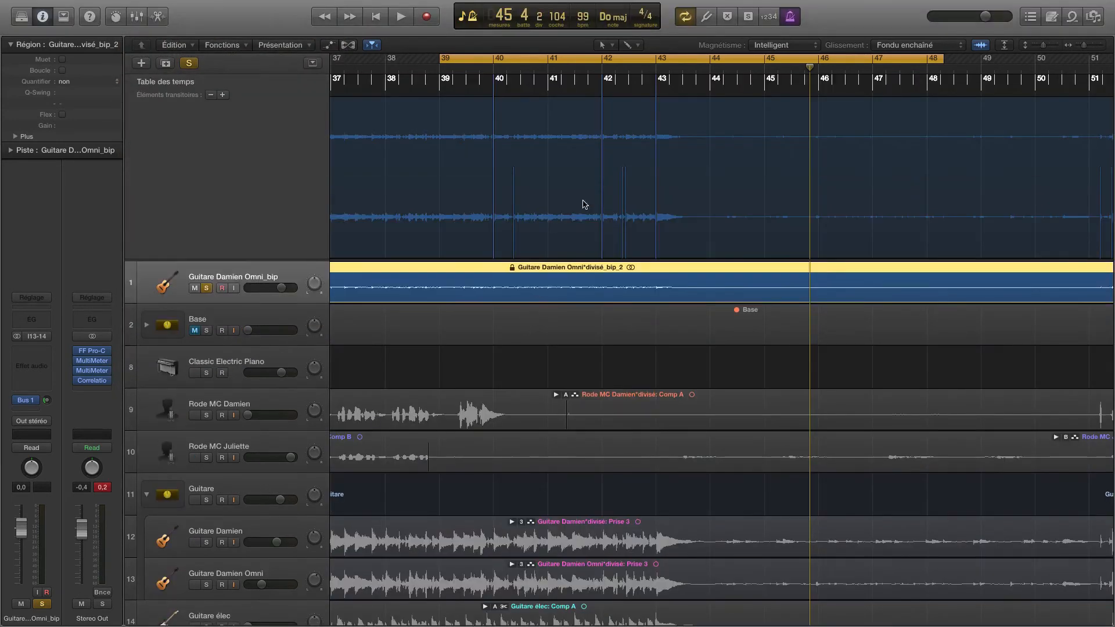
alt+scroll(657, 174, up, 4)
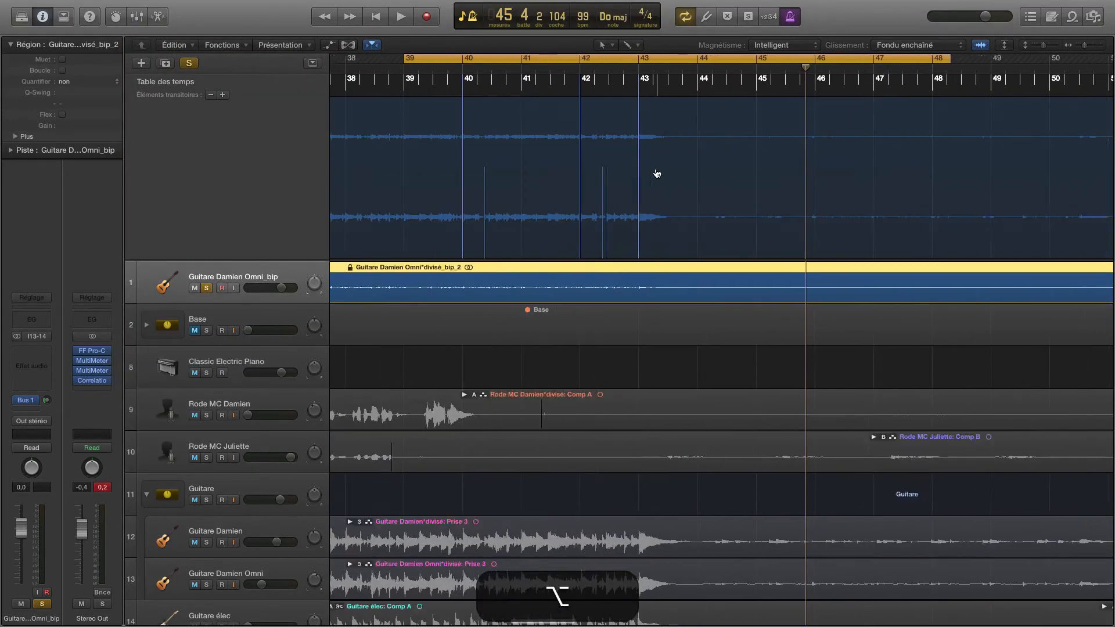
alt+scroll(657, 172, up, 3)
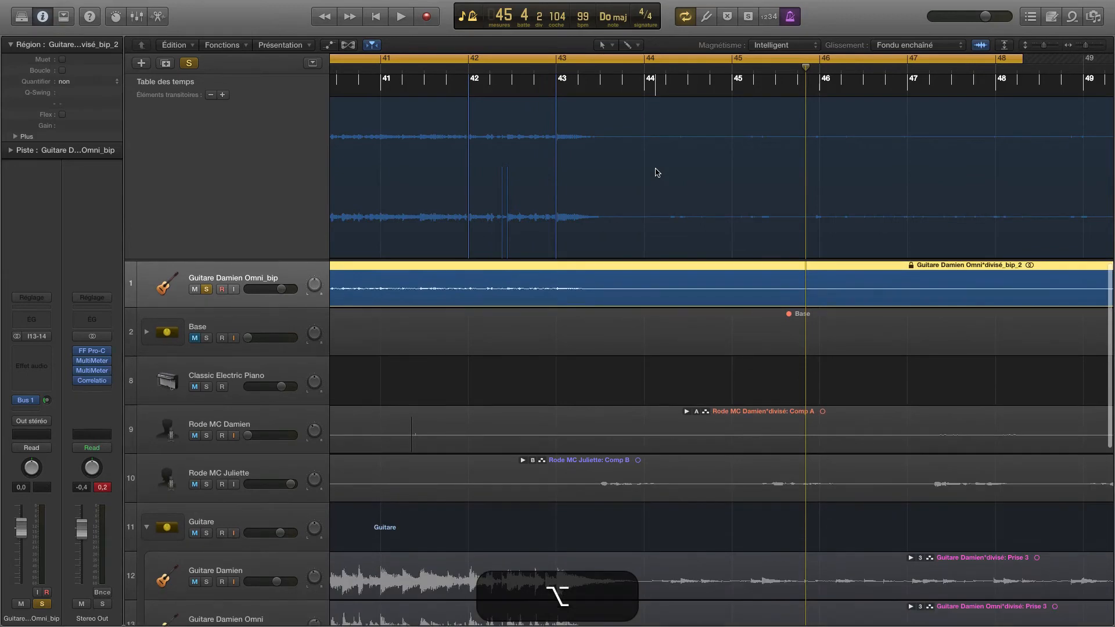
alt+scroll(616, 261, up, 5)
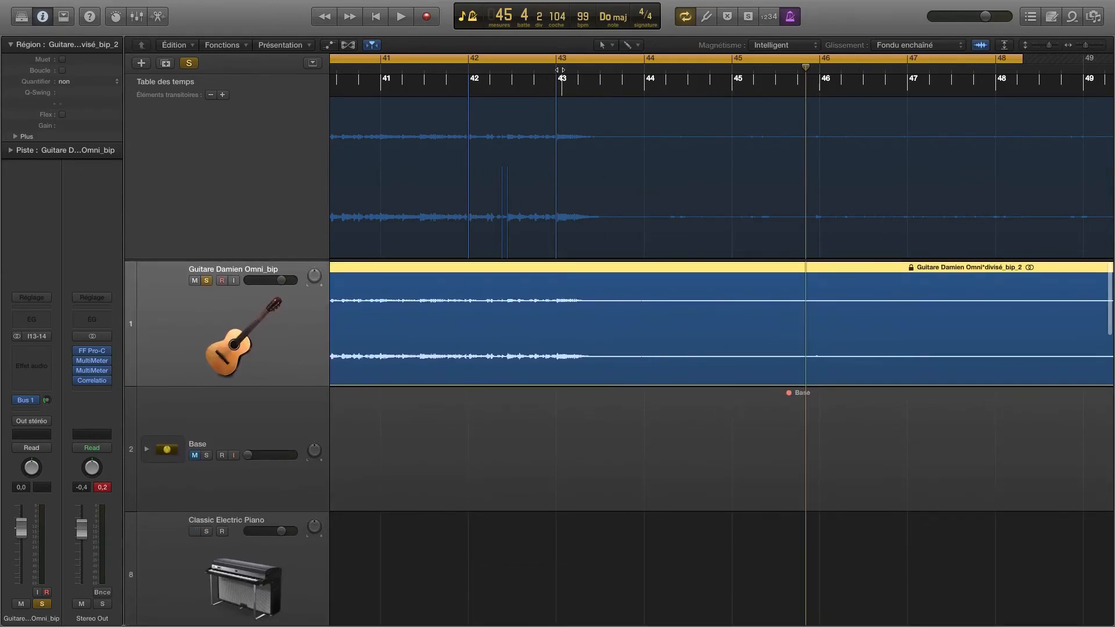
Turn off cycle mode and play the soloed guitar from bar 43
key(c)
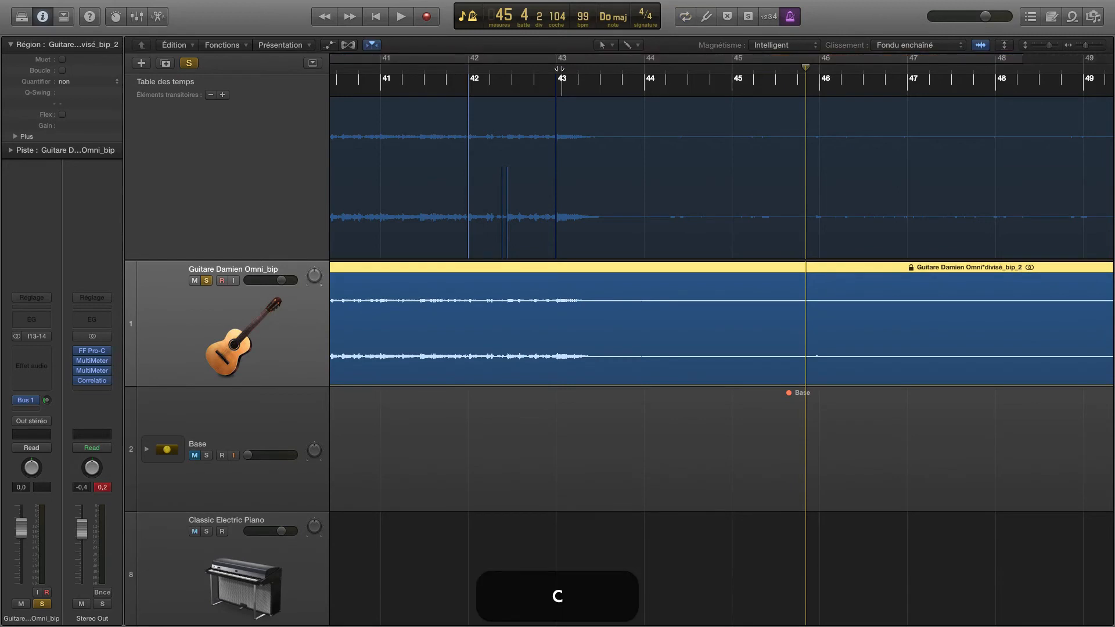
click(559, 69)
key(space)
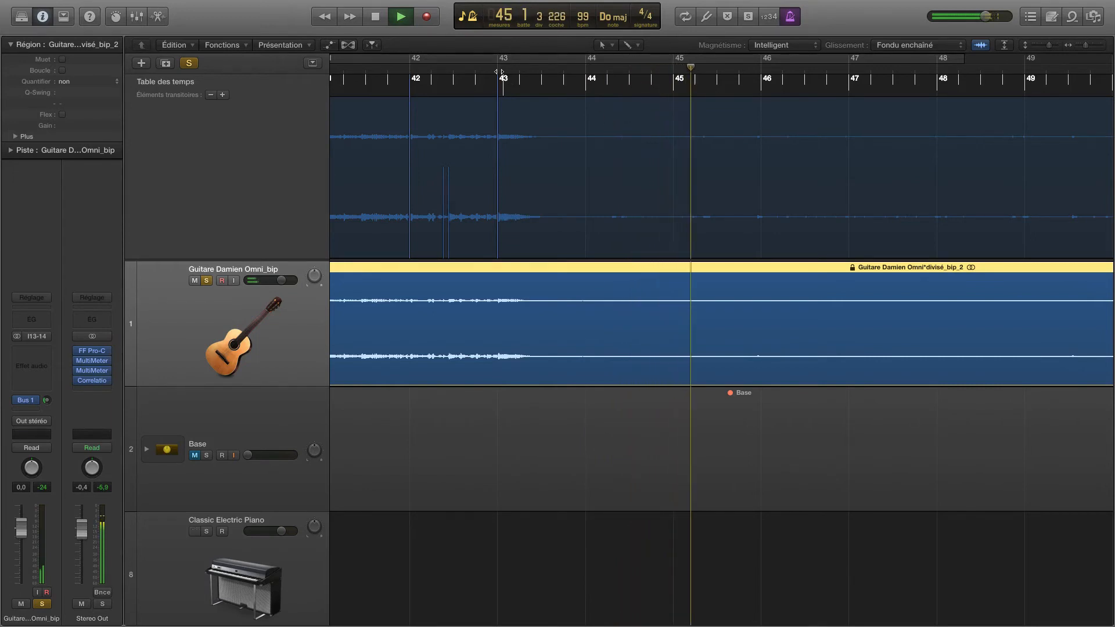
key(space)
scroll(515, 123, up, 2)
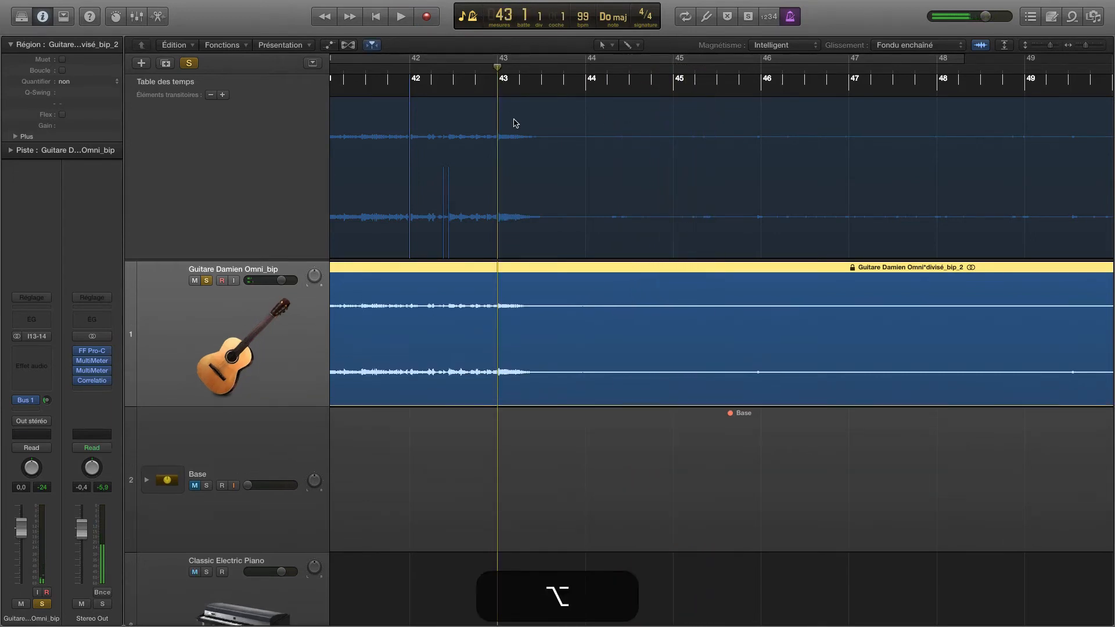
scroll(515, 123, up, 1)
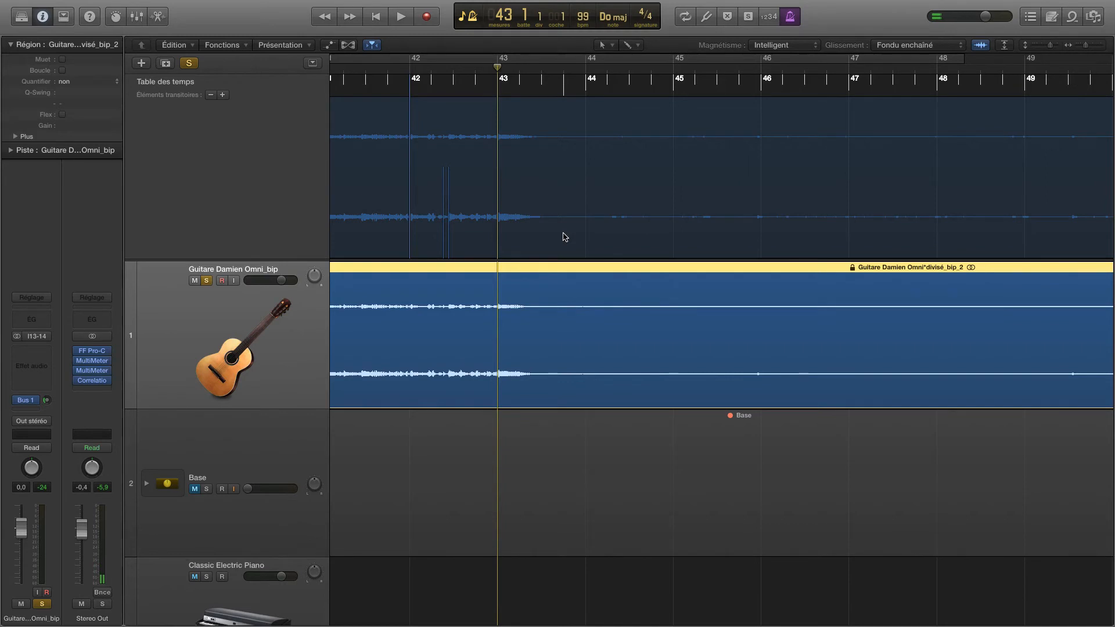
Open the bounced guitar region in the Audio File Editor and enable Transient Editing mode
double_click(584, 269)
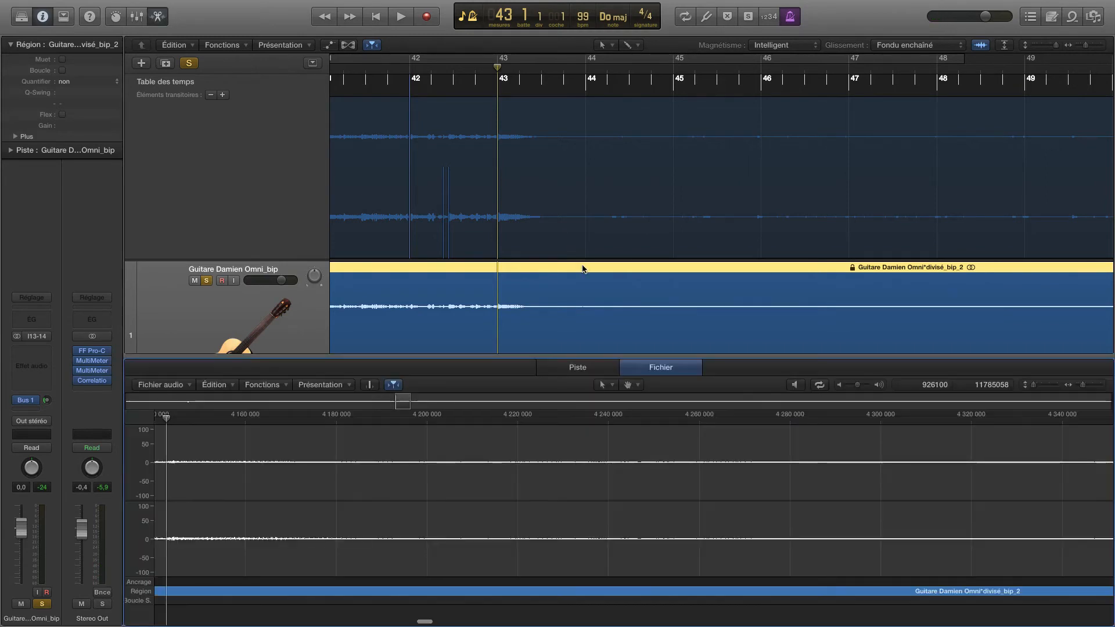
scroll(622, 346, down, 1)
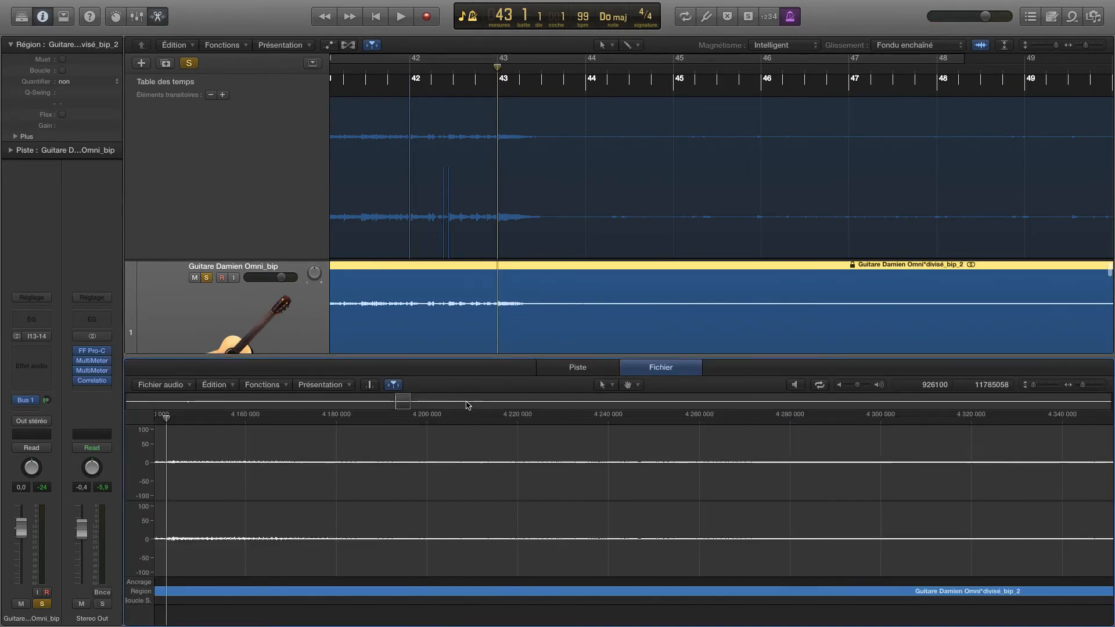
scroll(468, 404, left, 1)
click(370, 385)
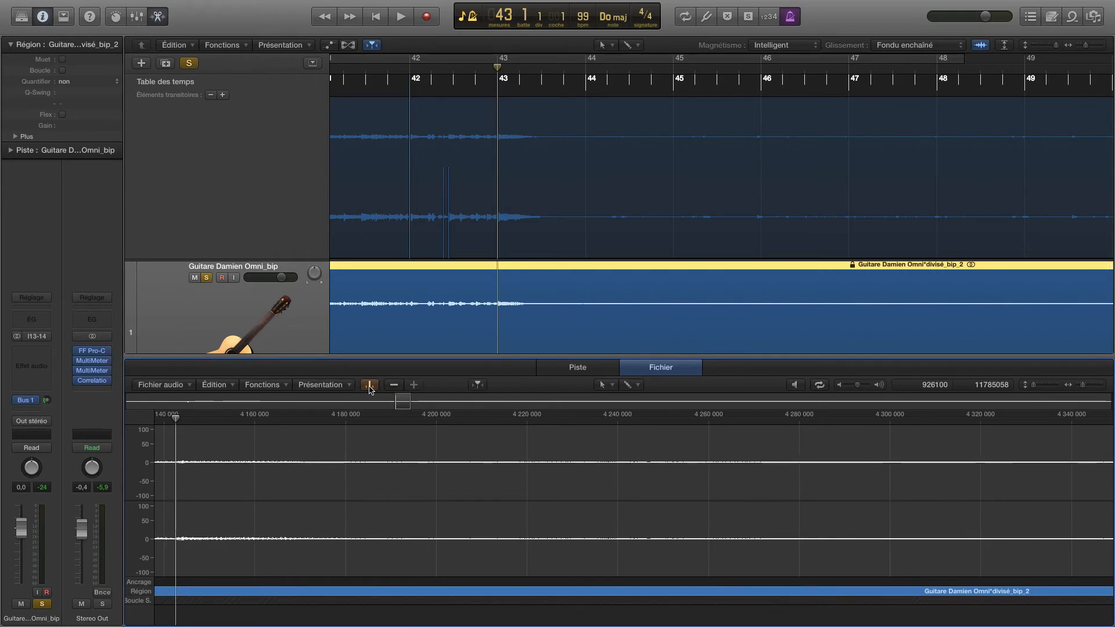
Listen to the soloed guitar from bar 42 to just past bar 44 to locate its attacks
click(408, 71)
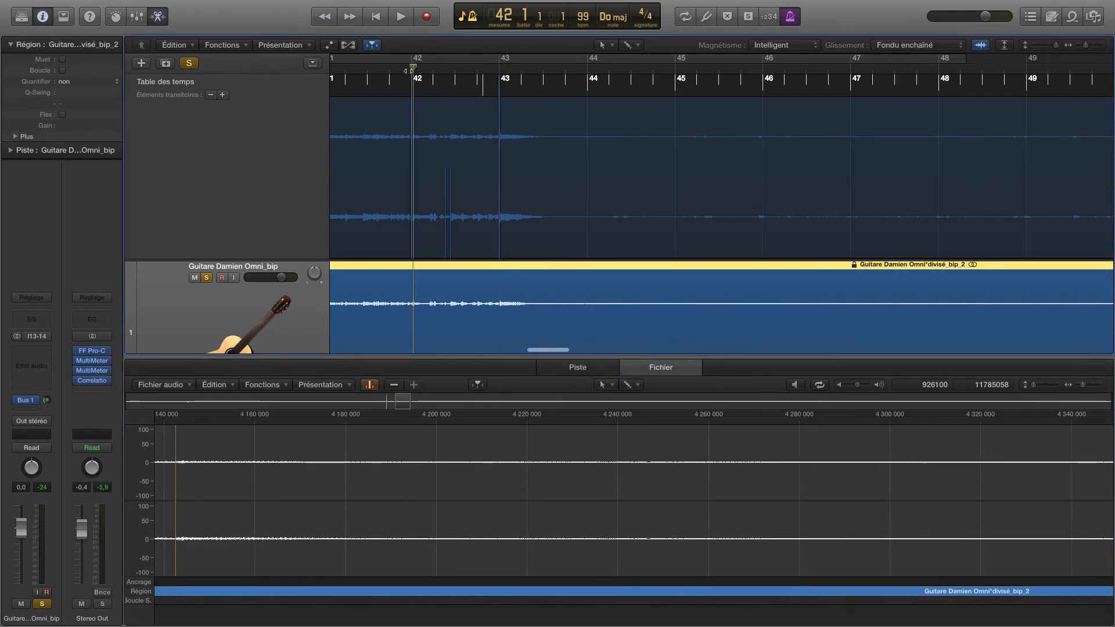
key(space)
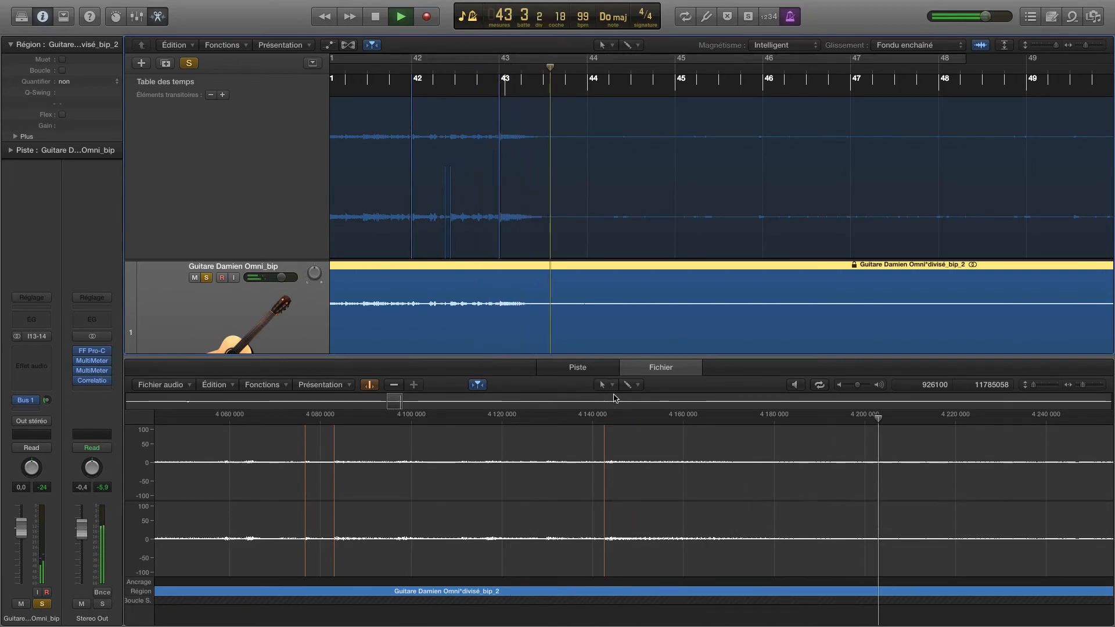
key(space)
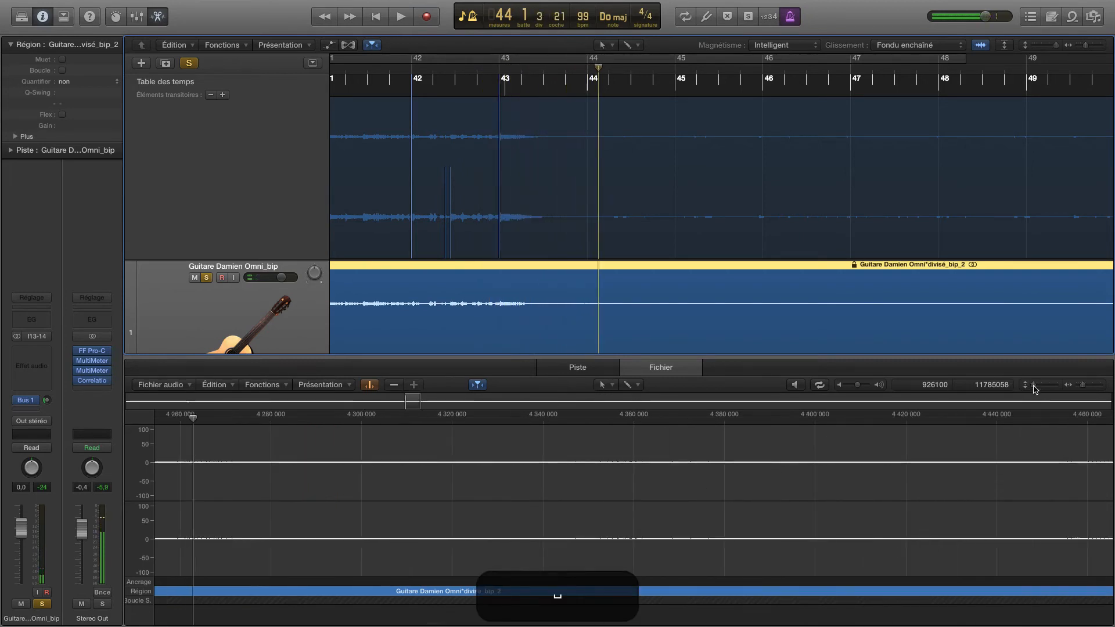
Add a transient marker on the guitar attack just after bar 44, at about sample 4 258 500, and audition it from bar 44
drag(1035, 389, 1056, 393)
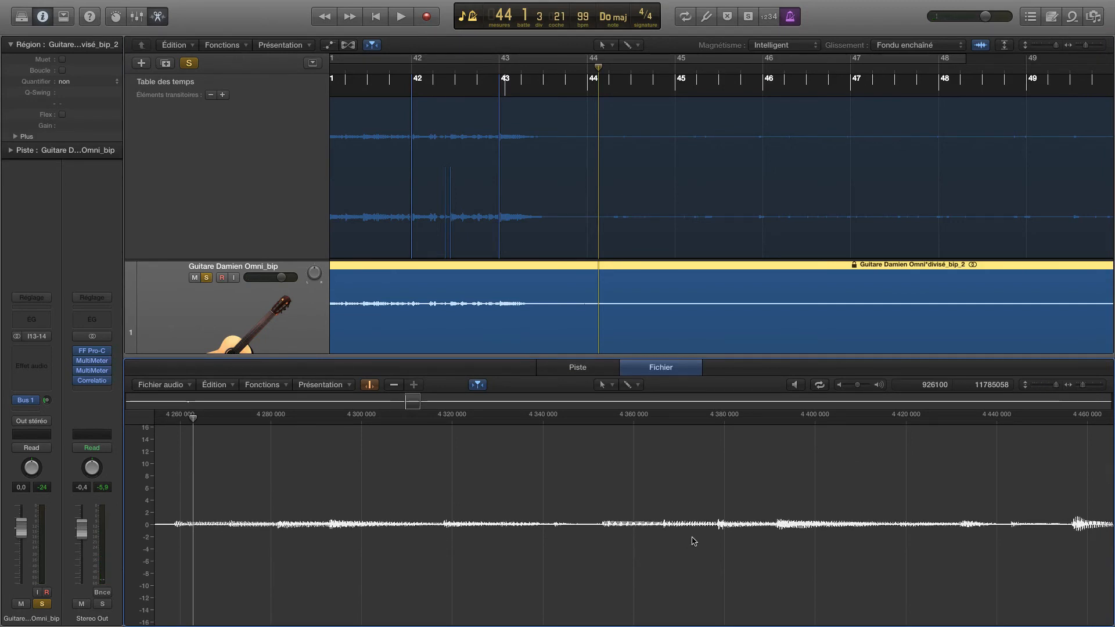
scroll(694, 542, left, 10)
scroll(691, 543, down, 3)
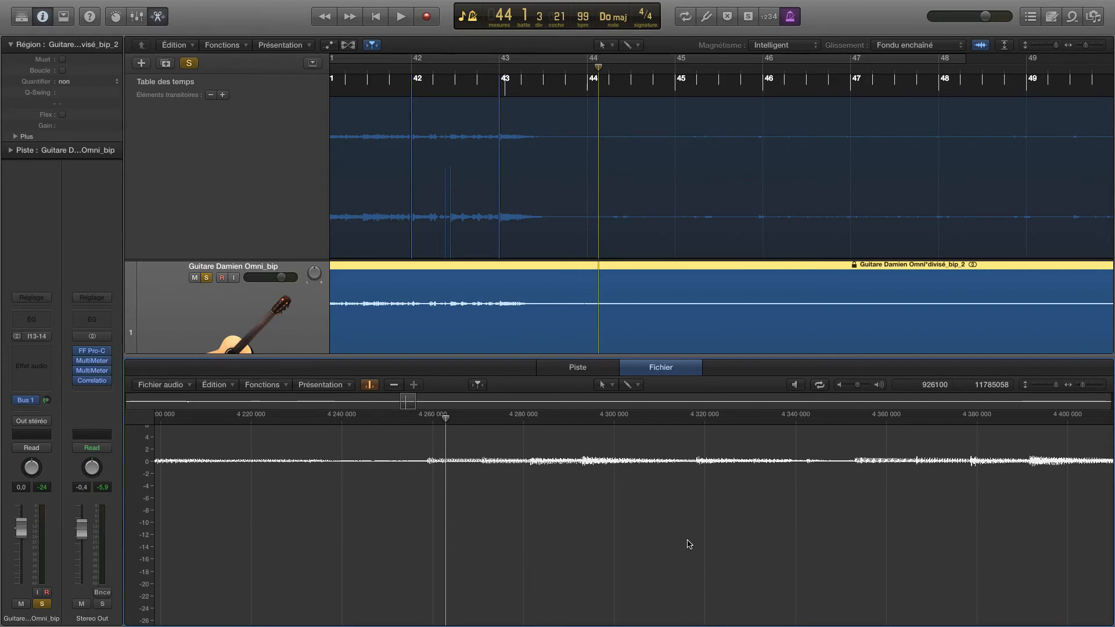
scroll(595, 163, right, 1)
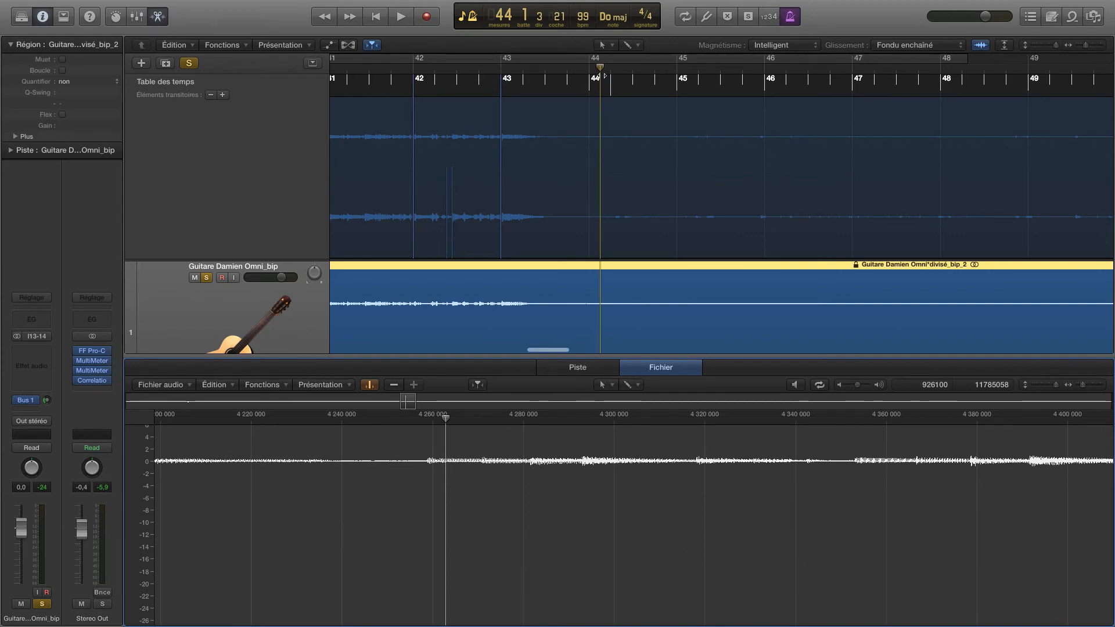
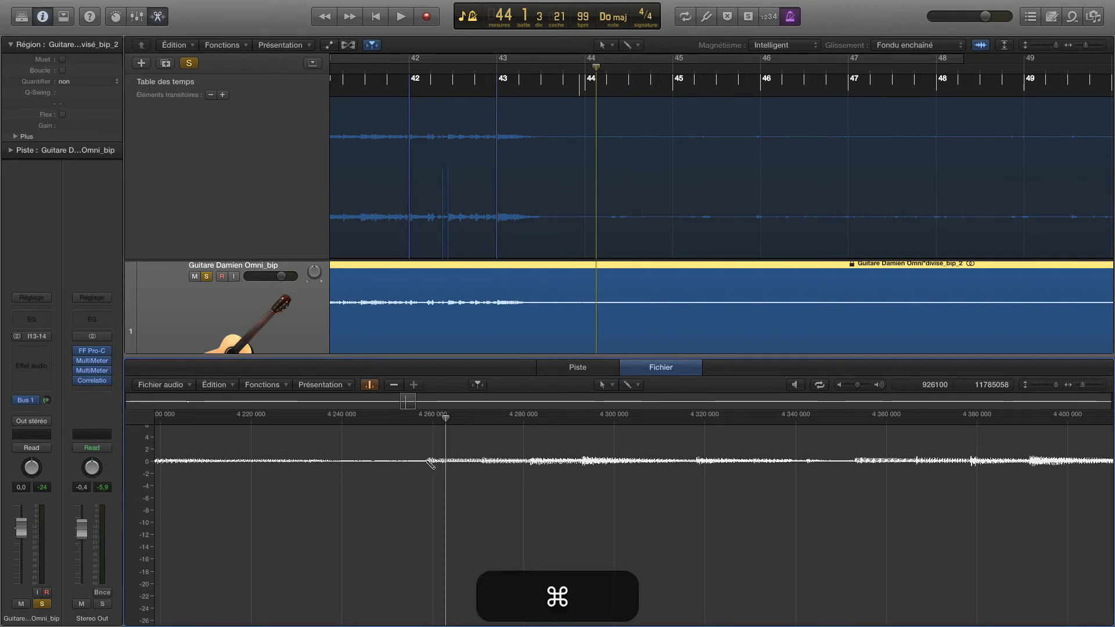
super+click(426, 422)
key(space)
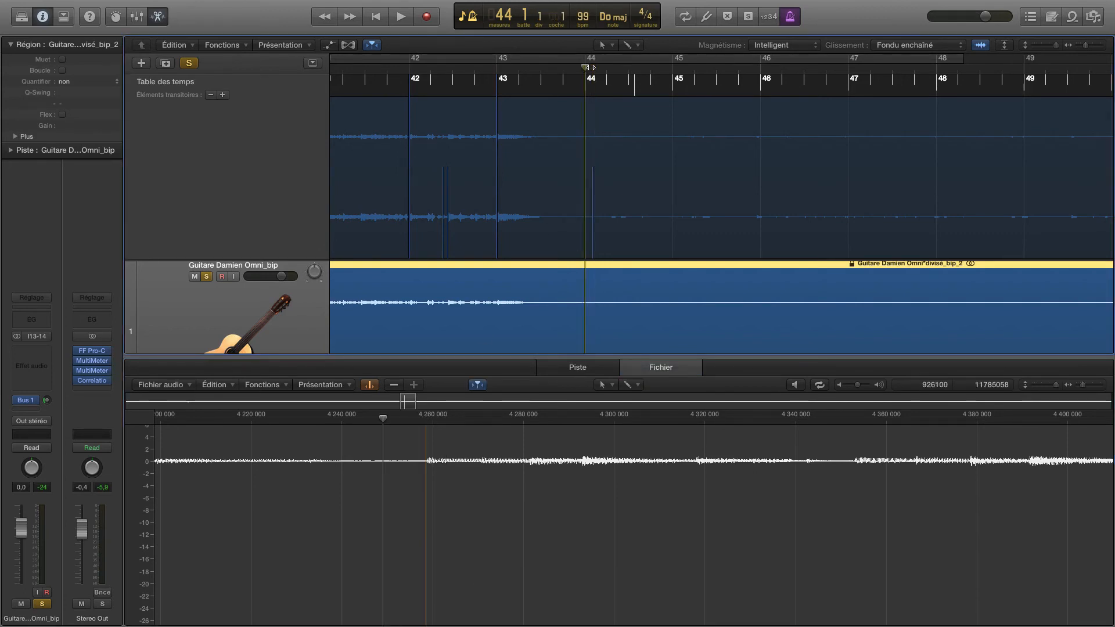
key(space)
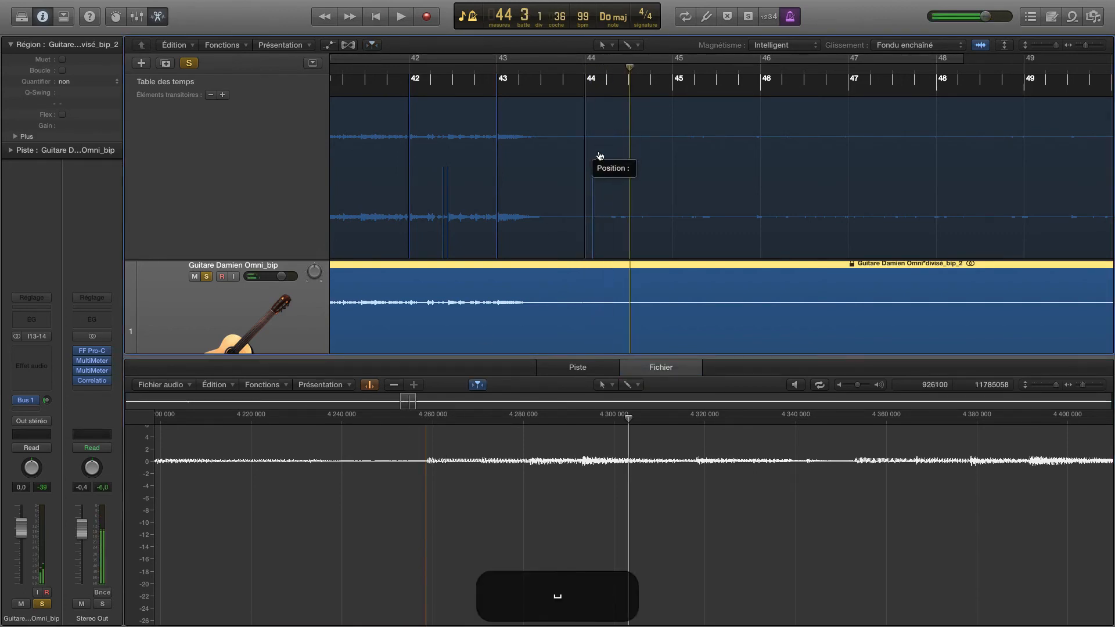
Beat map bar 44 to the transient marker just after it and play on past bar 45
drag(600, 156, 590, 189)
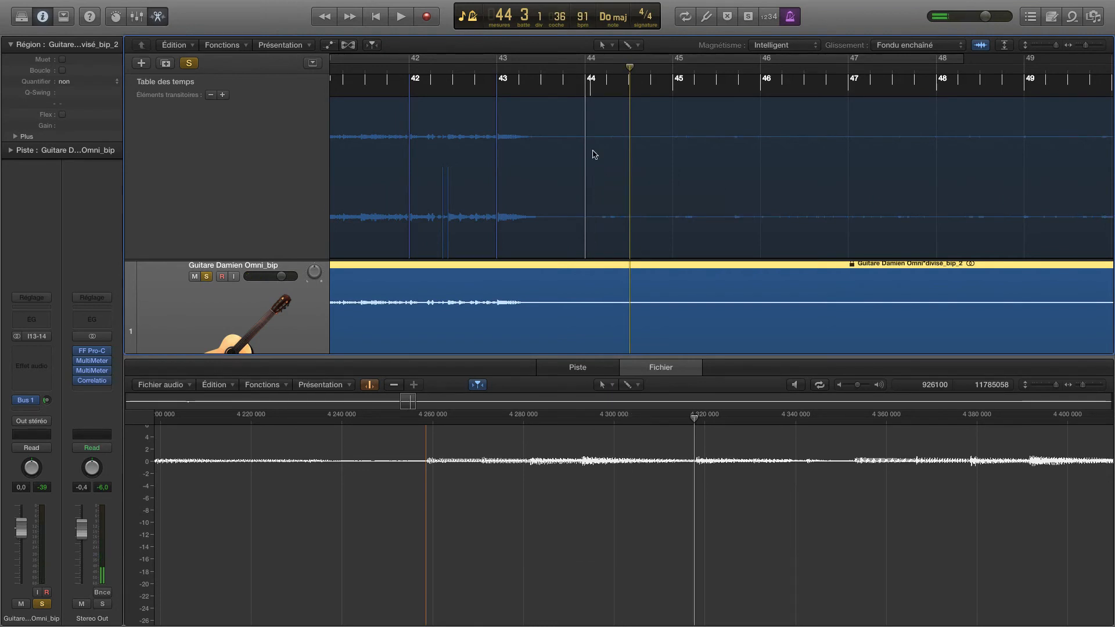
key(space)
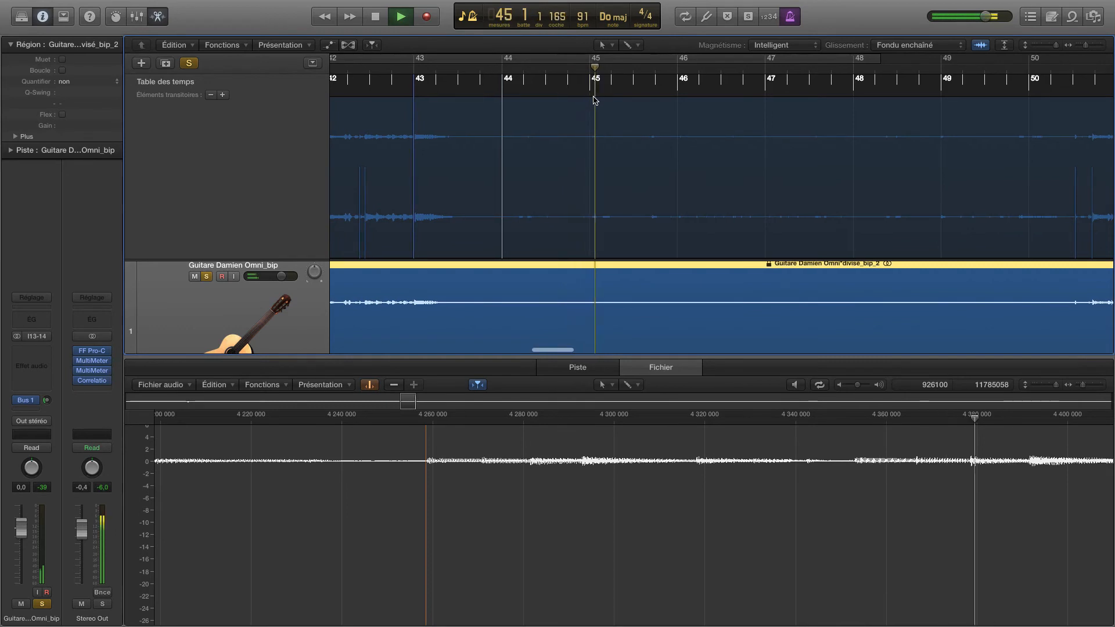
key(space)
Add a transient marker on the guitar attack at about sample 4 353 000 and beat map bar 45 to it
double_click(504, 75)
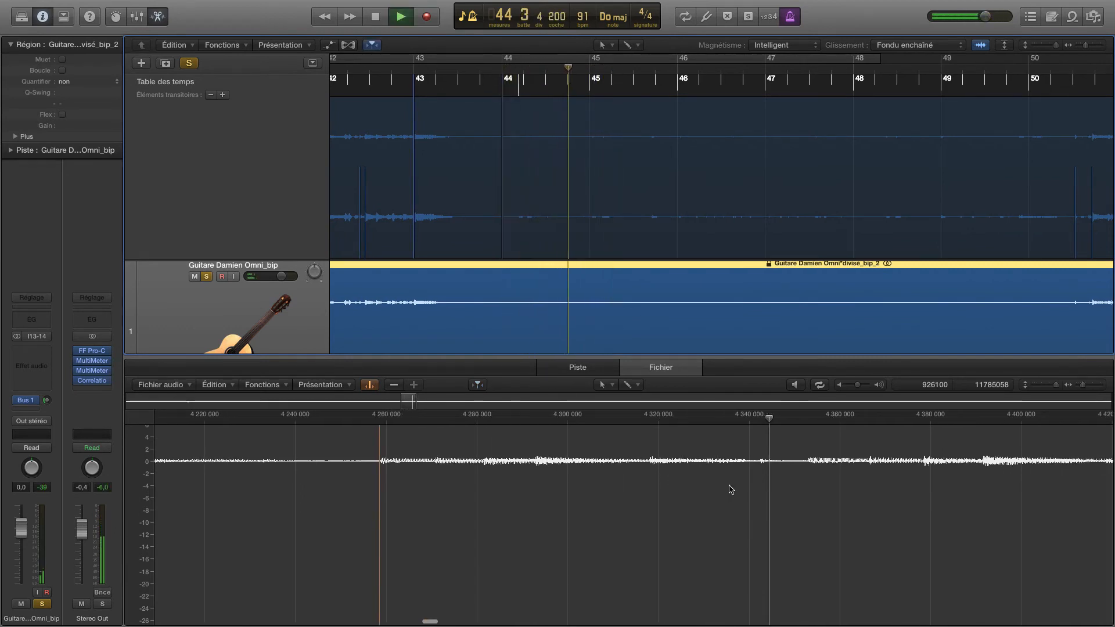
key(space)
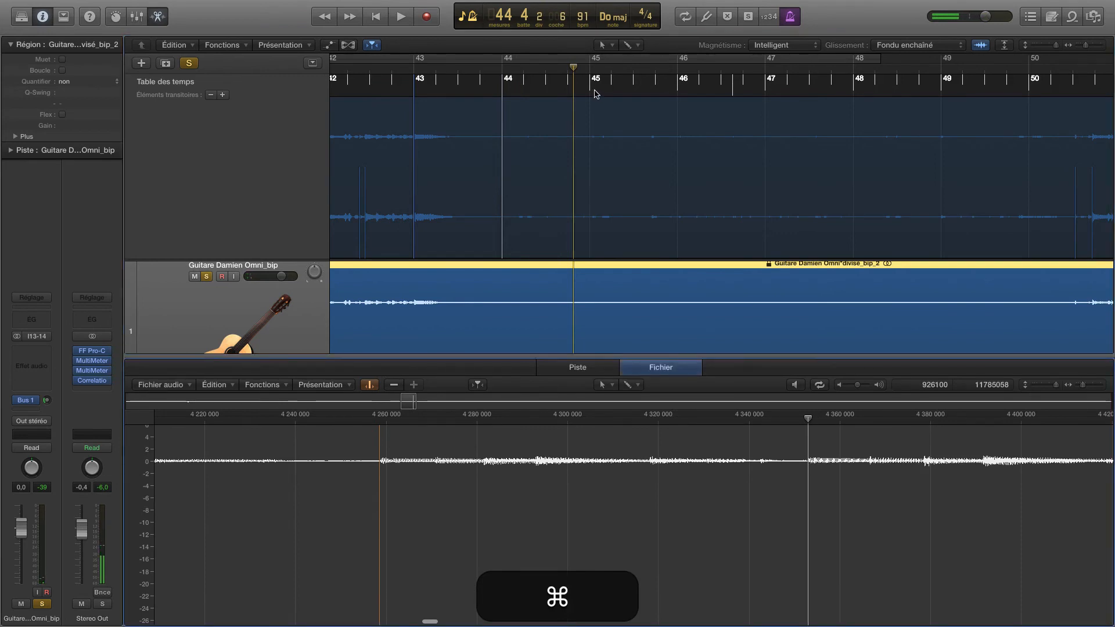
scroll(589, 86, up, 3)
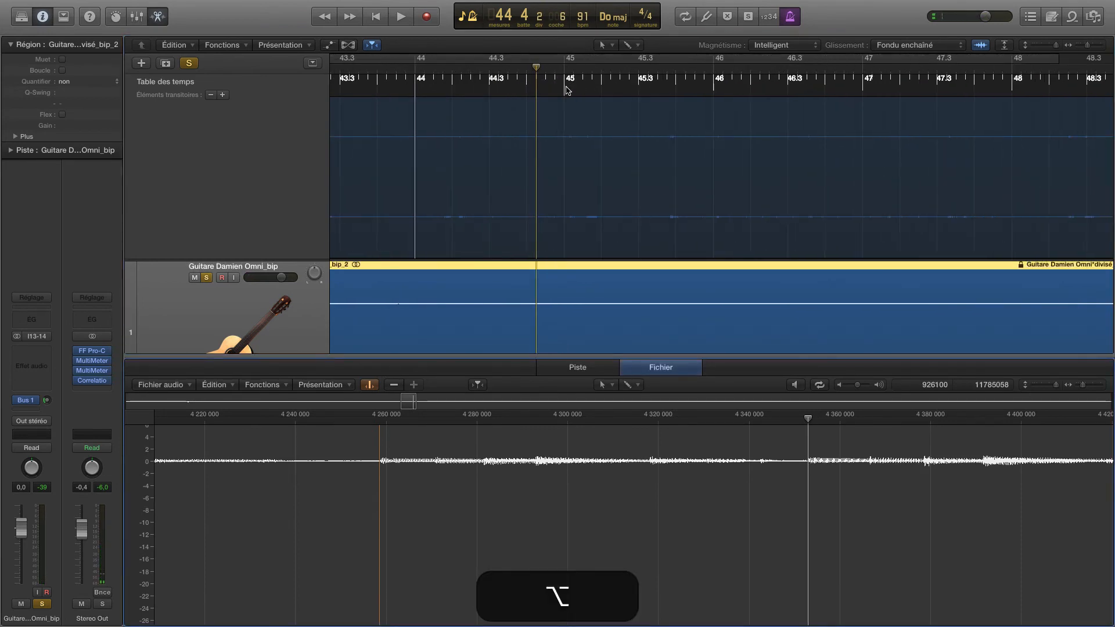
drag(567, 90, 537, 146)
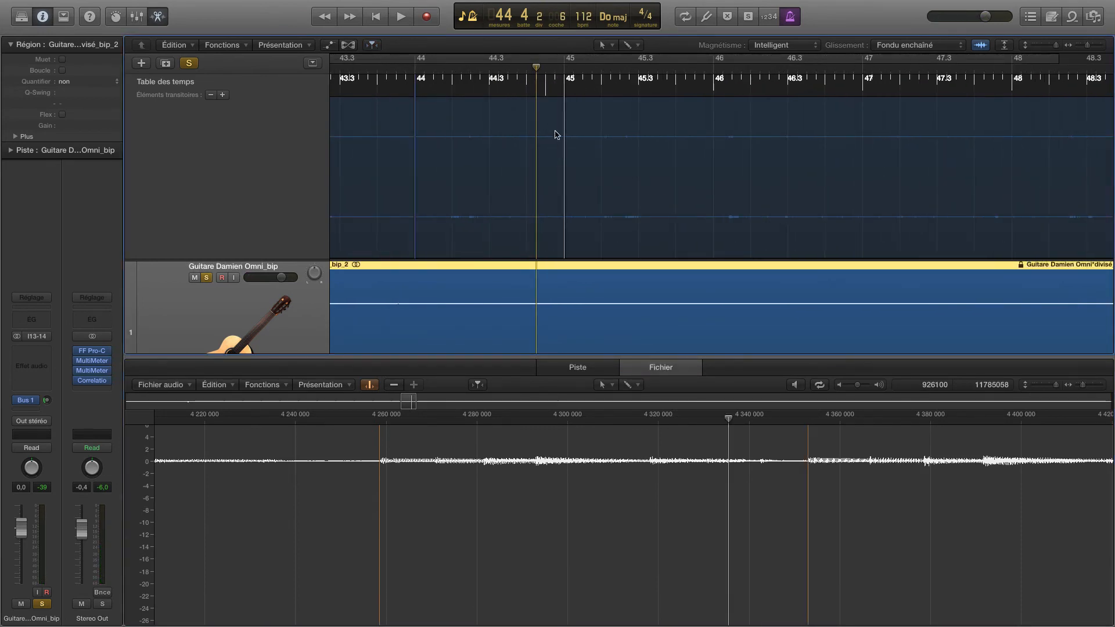
Play from bar 44 and add a transient marker on the attack just after bar 46, at about sample 4 456 000
click(421, 79)
key(space)
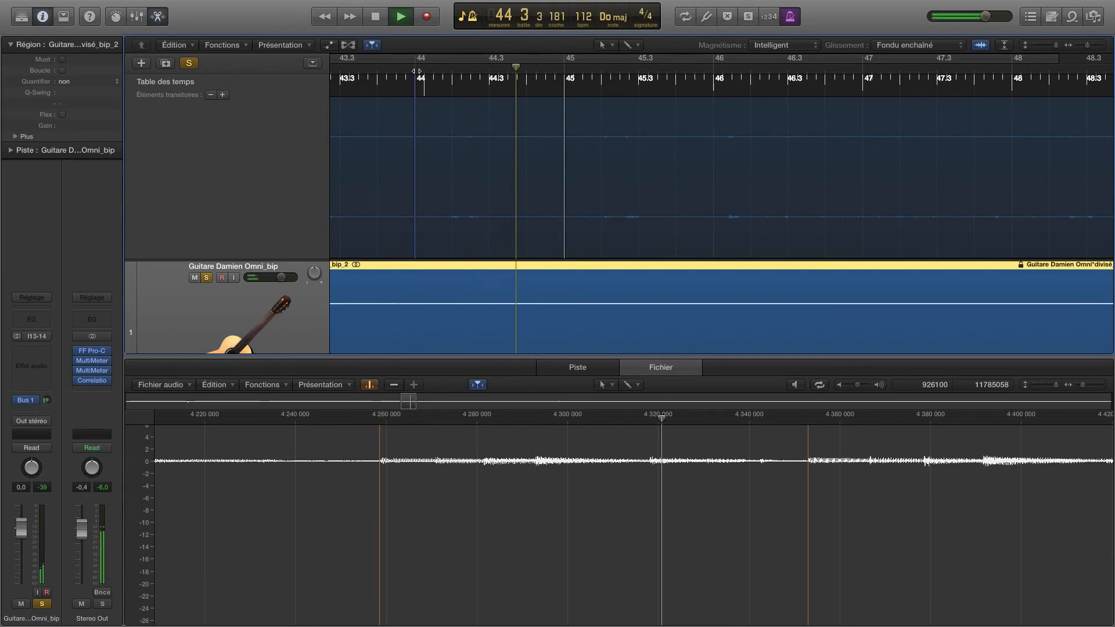
scroll(813, 493, right, 5)
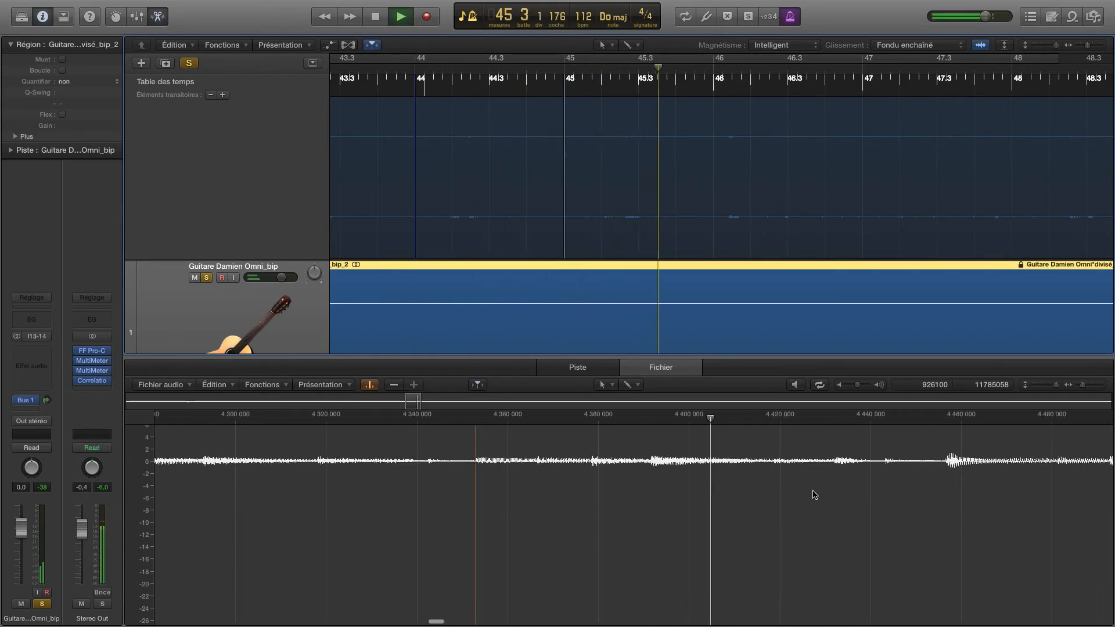
key(space)
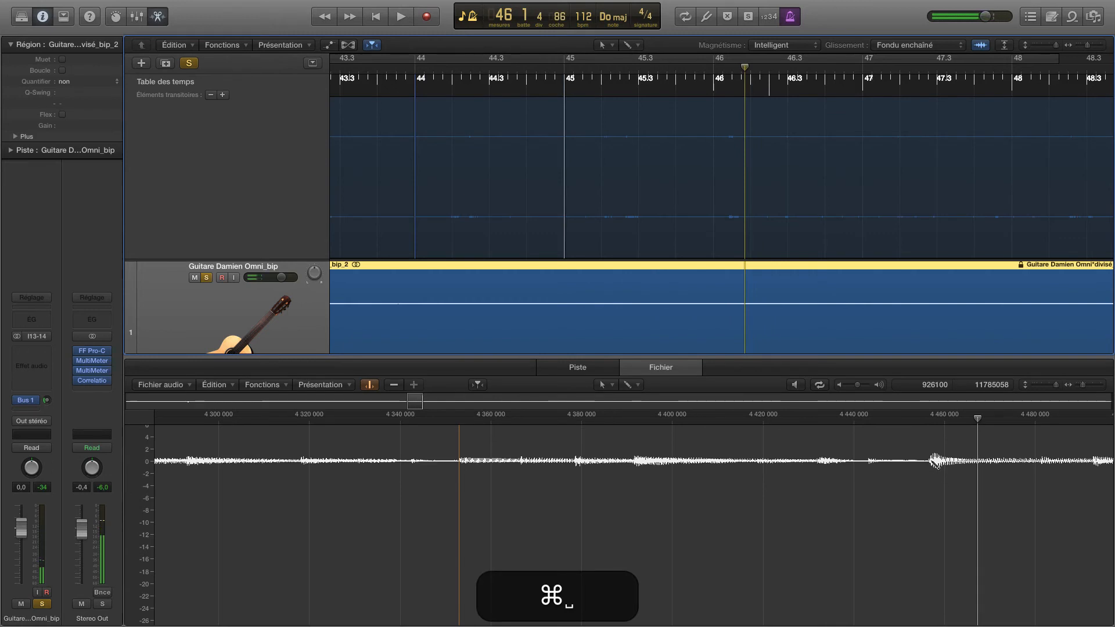
super+click(929, 460)
scroll(930, 460, right, 8)
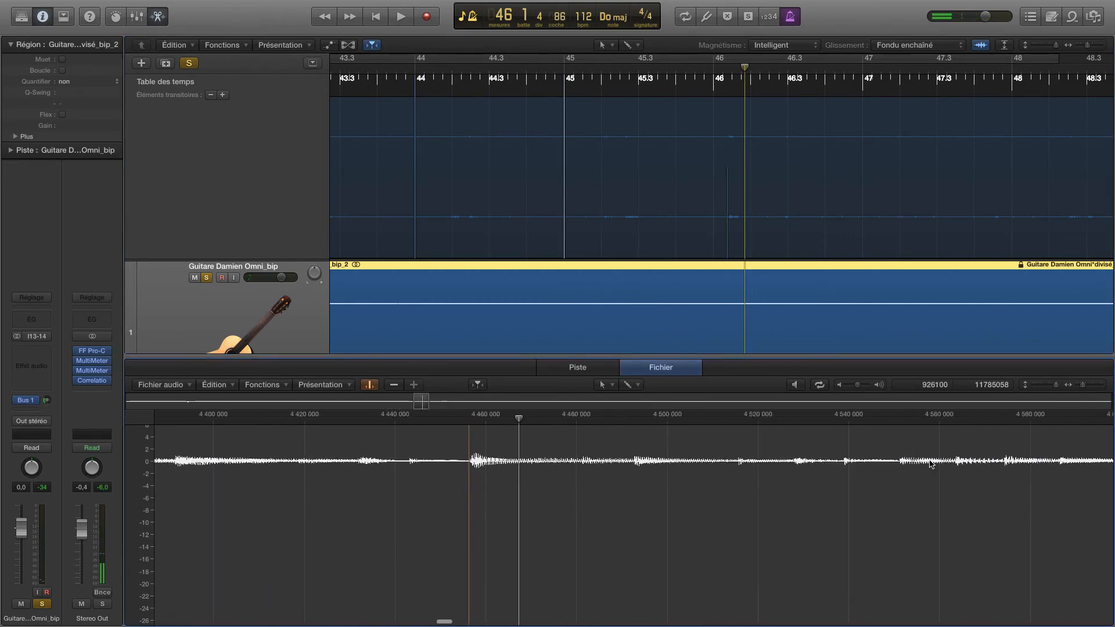
Play from the marker after bar 46 and add another on the attack just after bar 47, at about sample 4 551 000
click(467, 424)
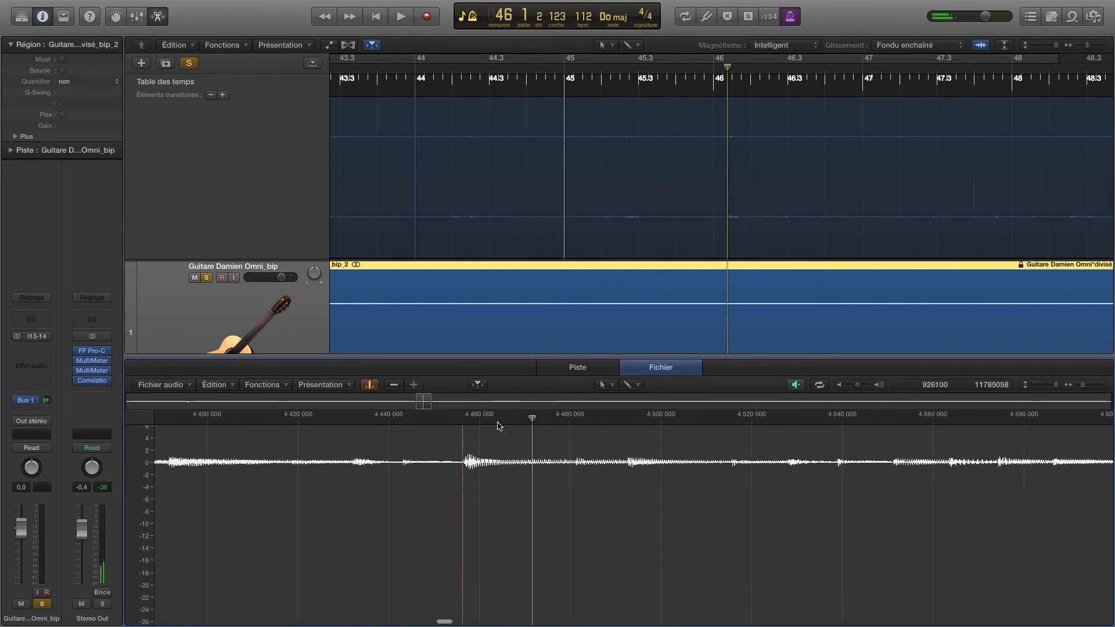
key(space)
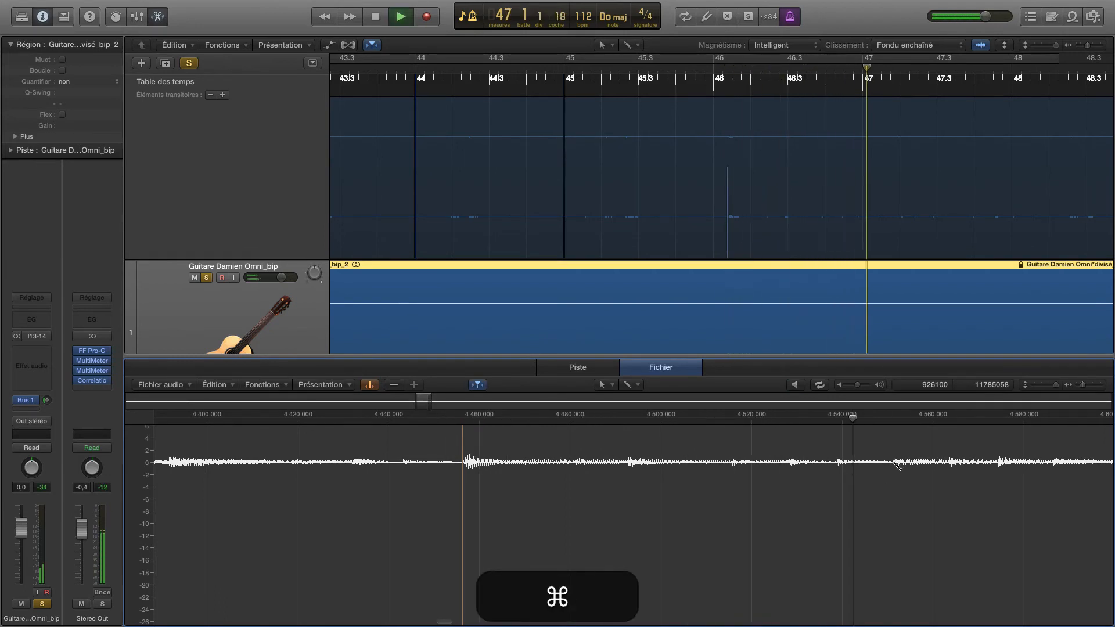
key(super+space)
key(space)
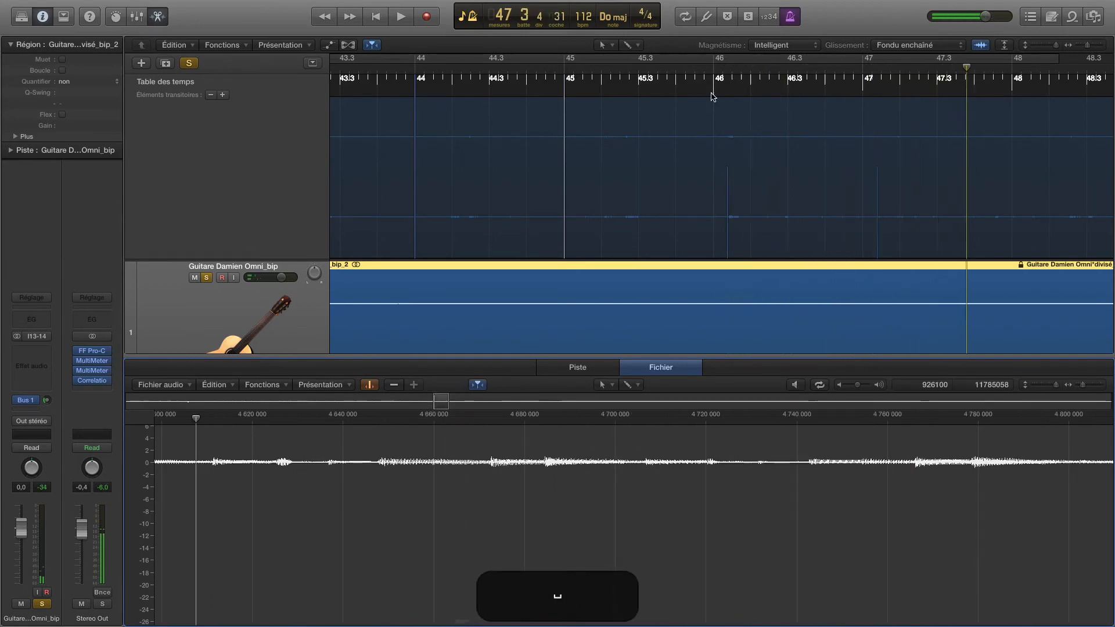
Beat map bars 46 and 47 to their new transient markers and audition the mapping from bar 44
mouse_move(730, 173)
mouse_down()
mouse_move(720, 176)
mouse_move(865, 93)
mouse_up()
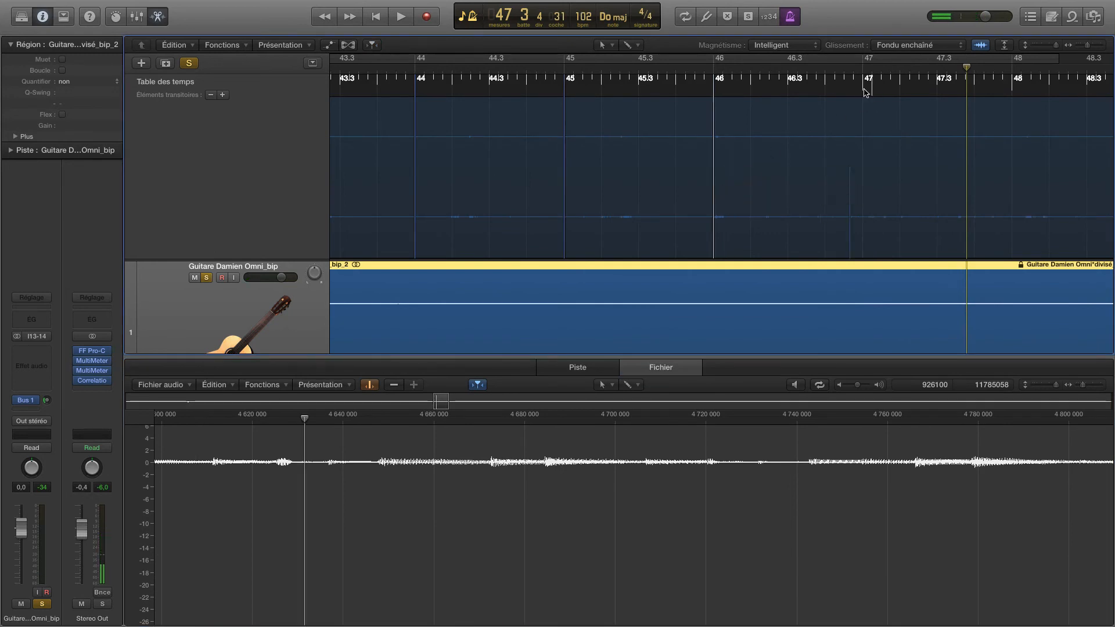
drag(849, 177, 863, 93)
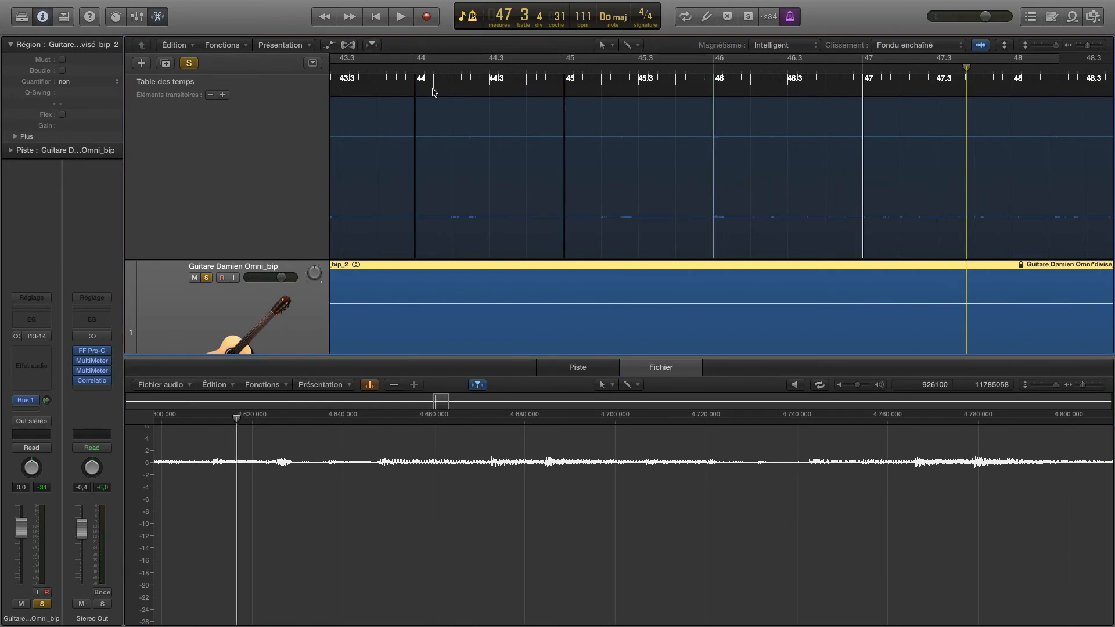
click(417, 70)
key(space)
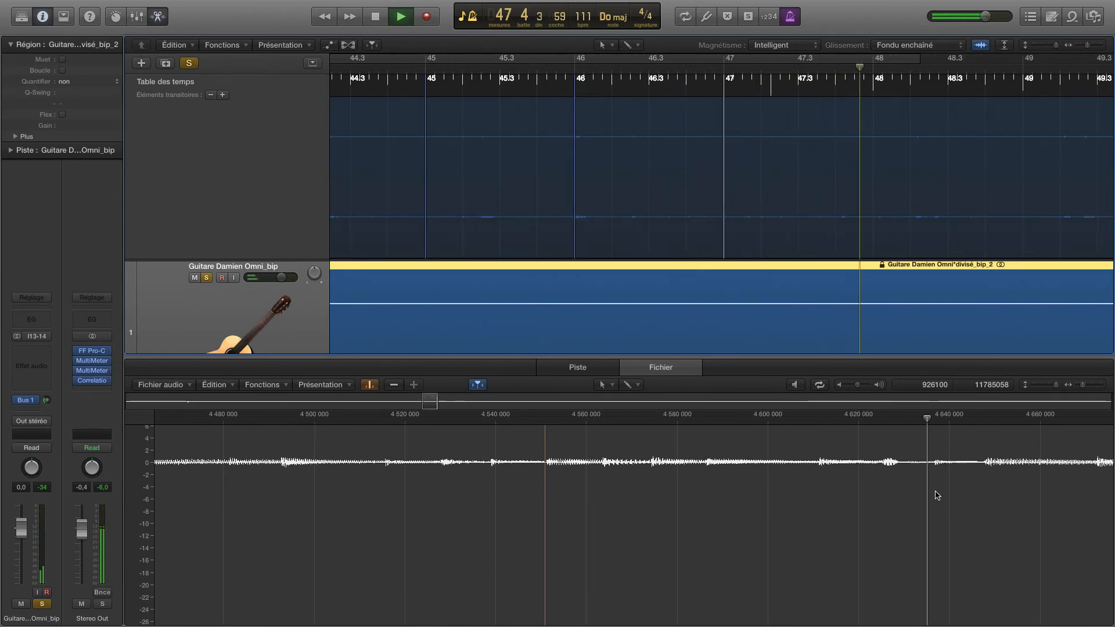
Add a transient marker on the attack just after bar 48, at about sample 4 647 500, and beat map bar 48 to it
key(space)
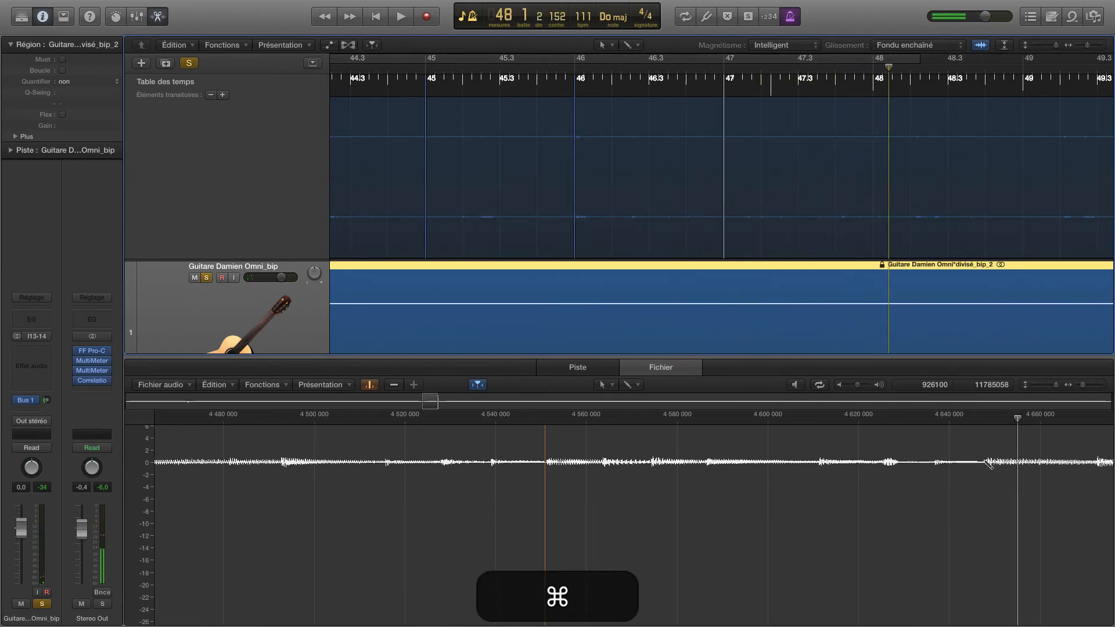
super+click(985, 463)
drag(873, 83, 882, 177)
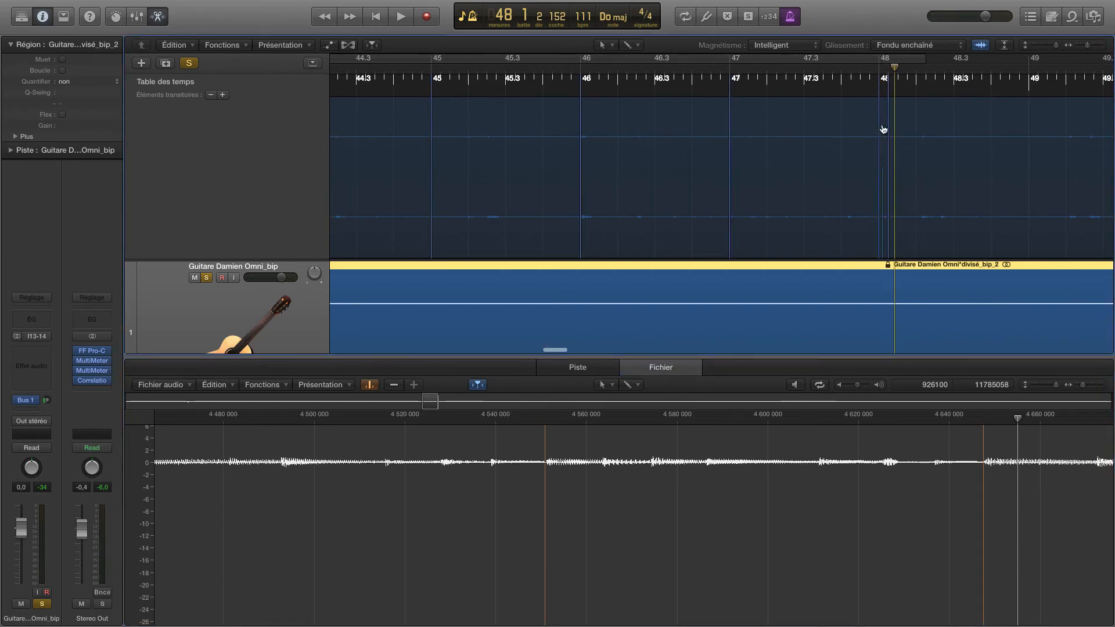
scroll(888, 116, up, 3)
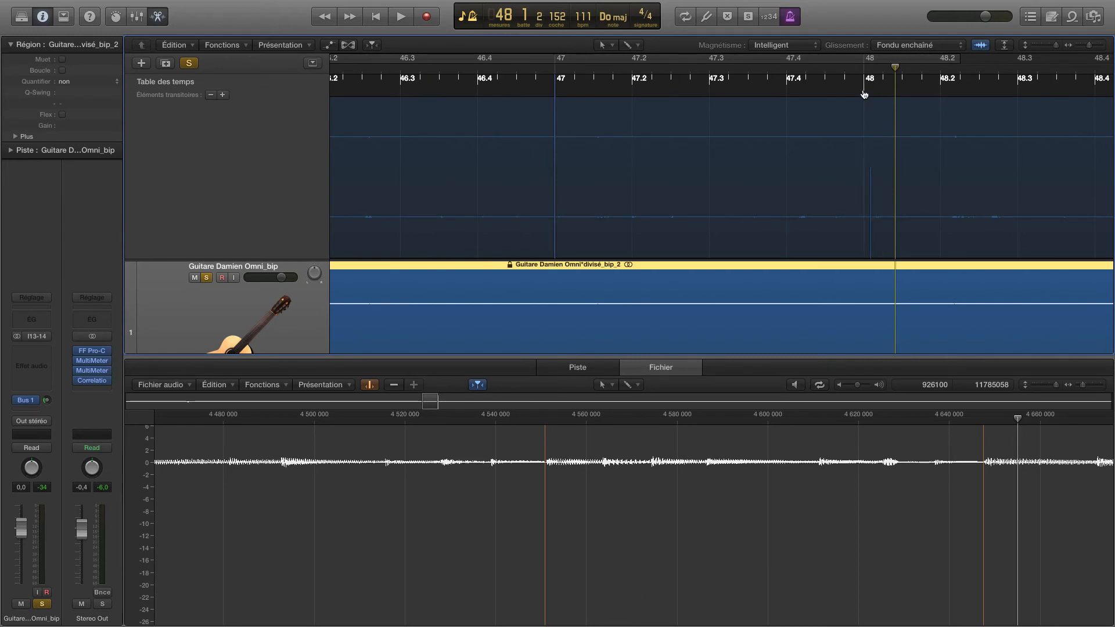
drag(865, 95, 868, 154)
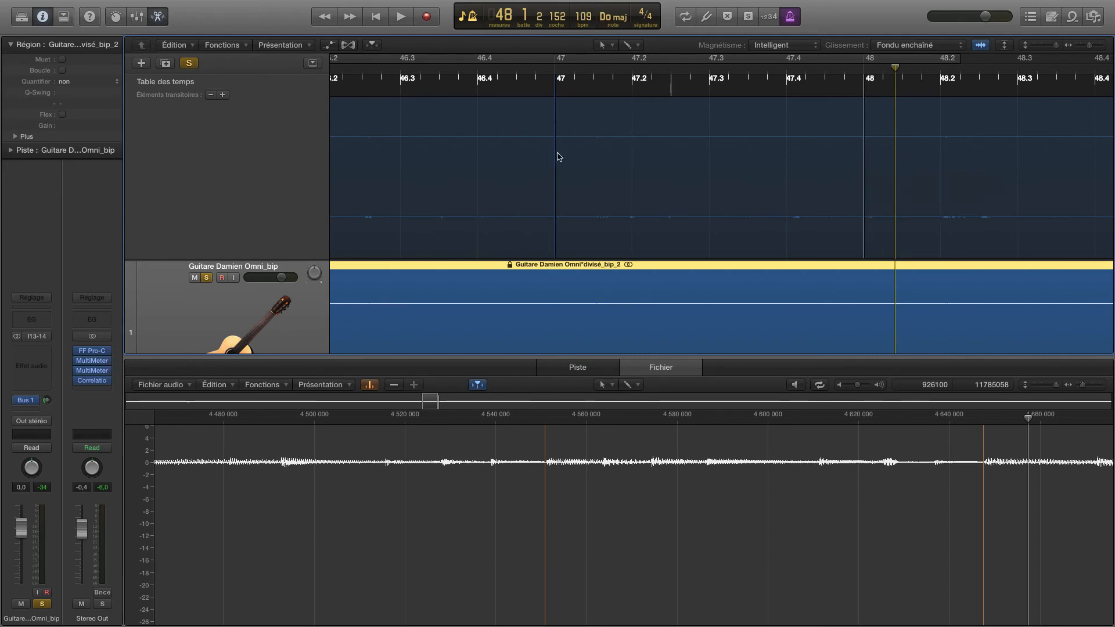
Listen to the soloed guitar from bar 47 to past bar 49 to check the new mapping
click(561, 70)
key(space)
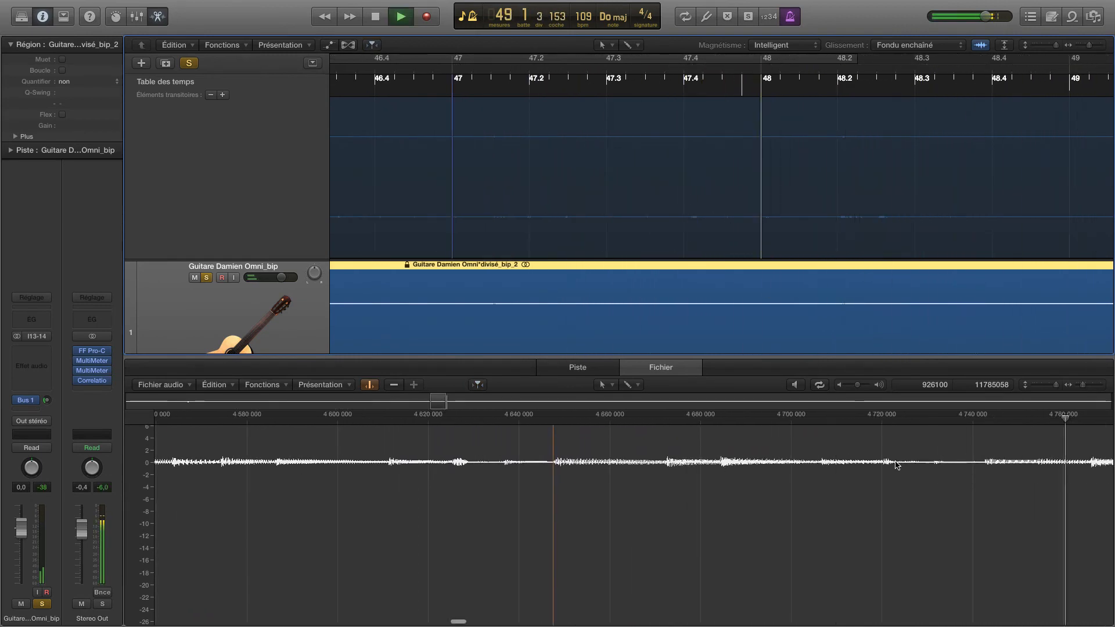
scroll(922, 187, down, 6)
key(space)
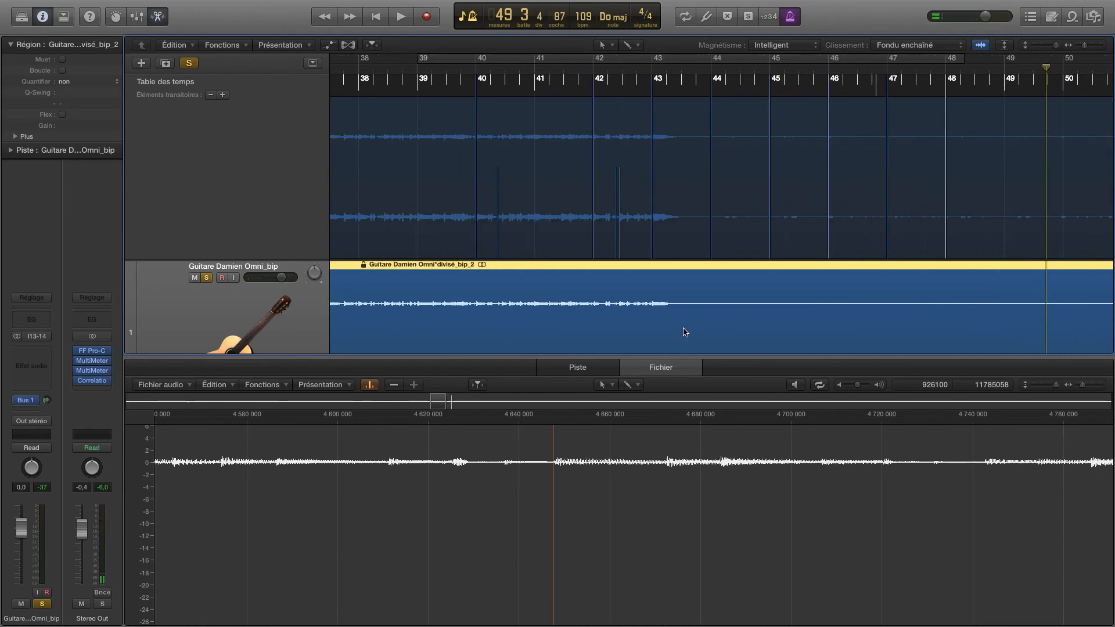
Close the Audio File Editor and hide the global tracks
key(e)
scroll(263, 26, down, 6)
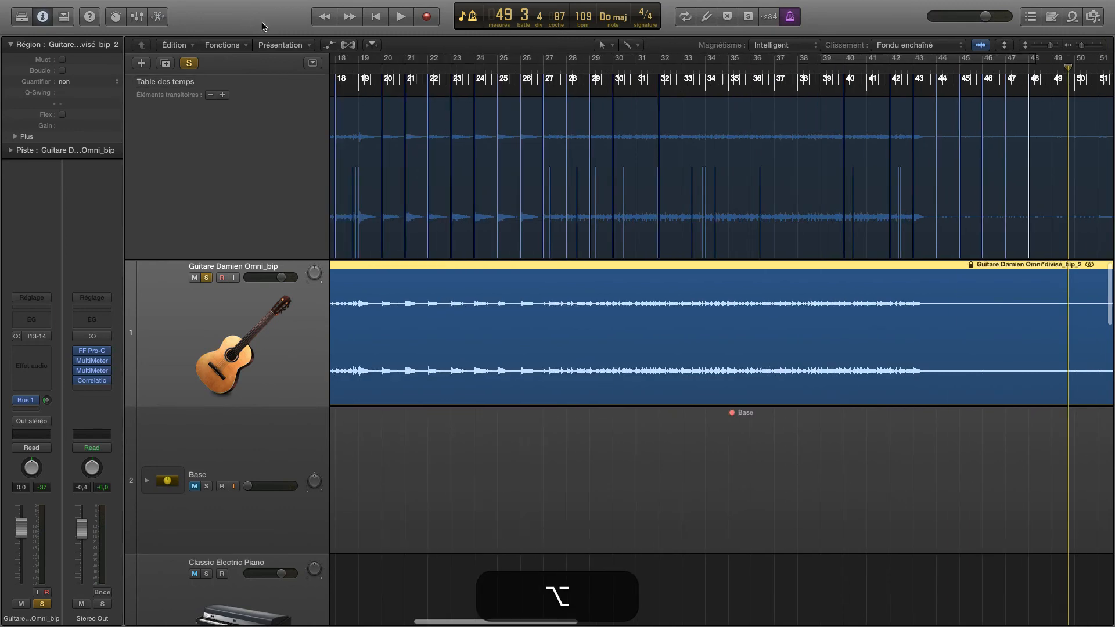
click(313, 63)
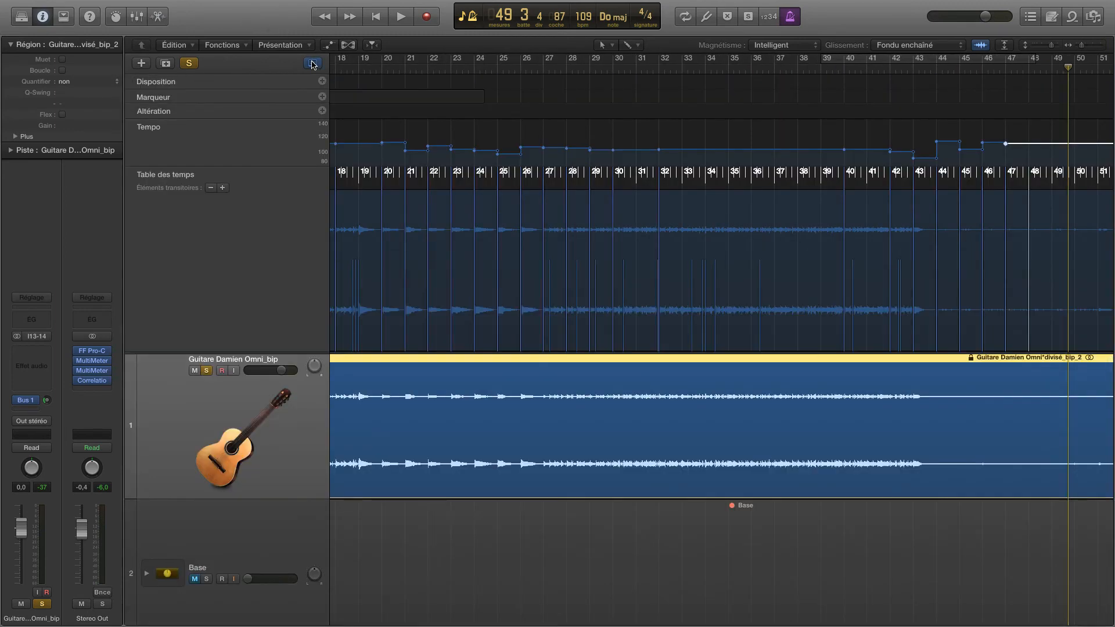
click(312, 63)
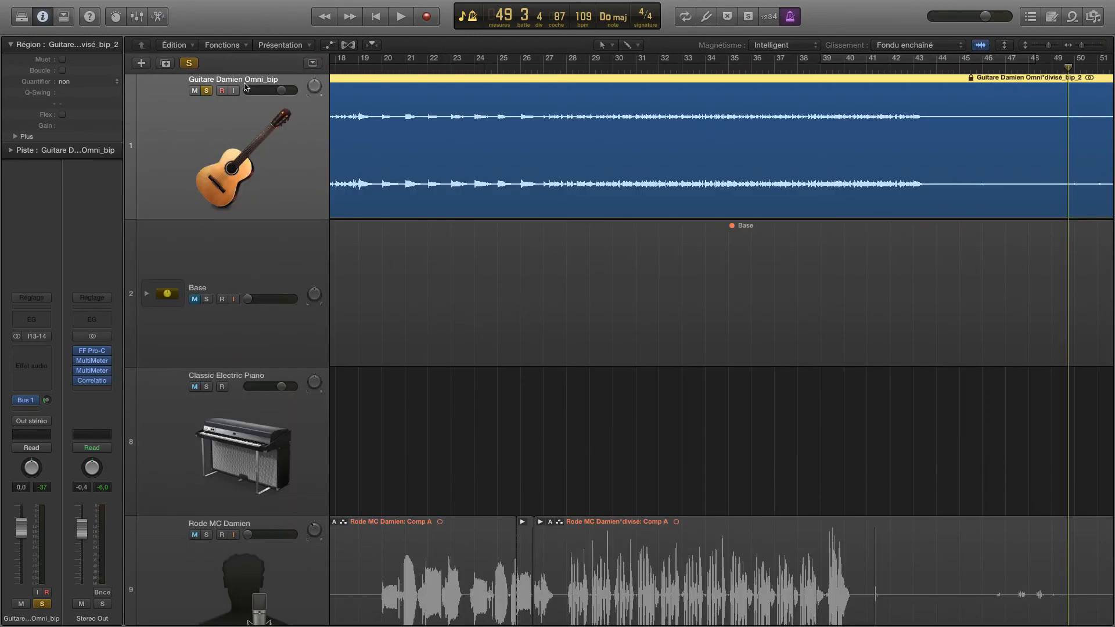
Unsolo the bounced guitar track and play the full mix with the cycle from bar 39 to bar 48 enabled
click(208, 90)
scroll(703, 205, down, 5)
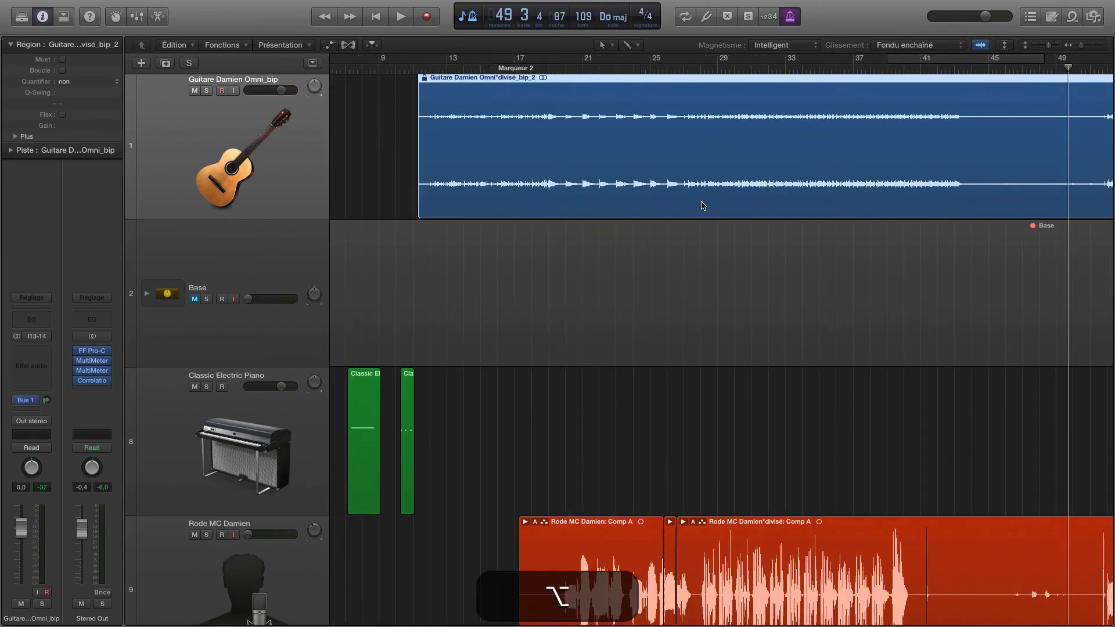
scroll(505, 82, down, 2)
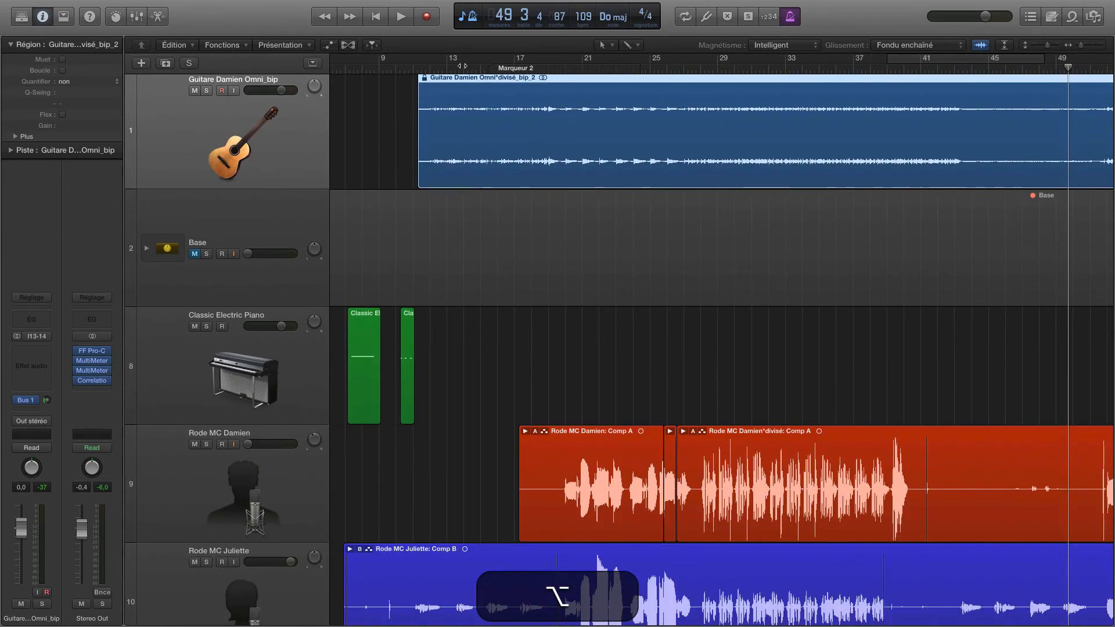
key(c)
key(c)
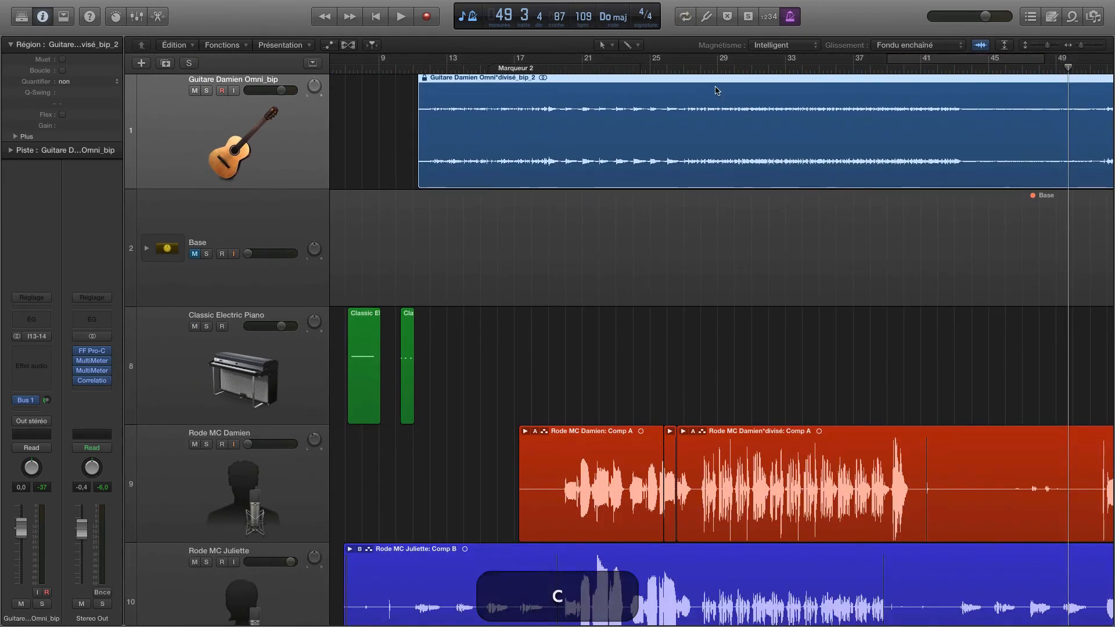
scroll(755, 111, right, 1)
key(c)
key(space)
scroll(855, 135, up, 4)
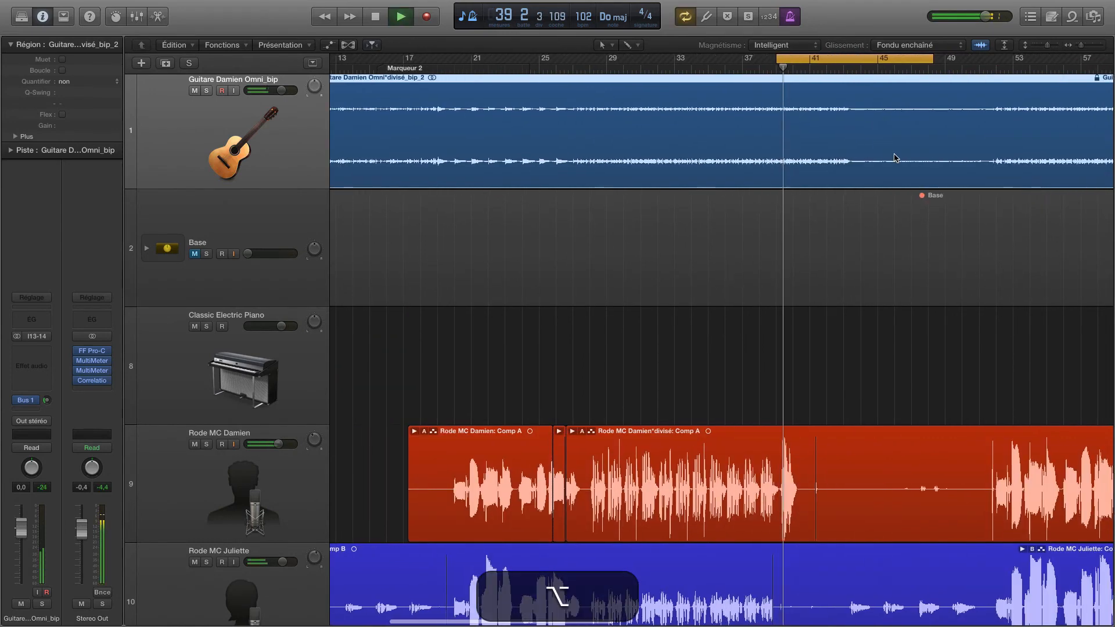
scroll(889, 247, right, 3)
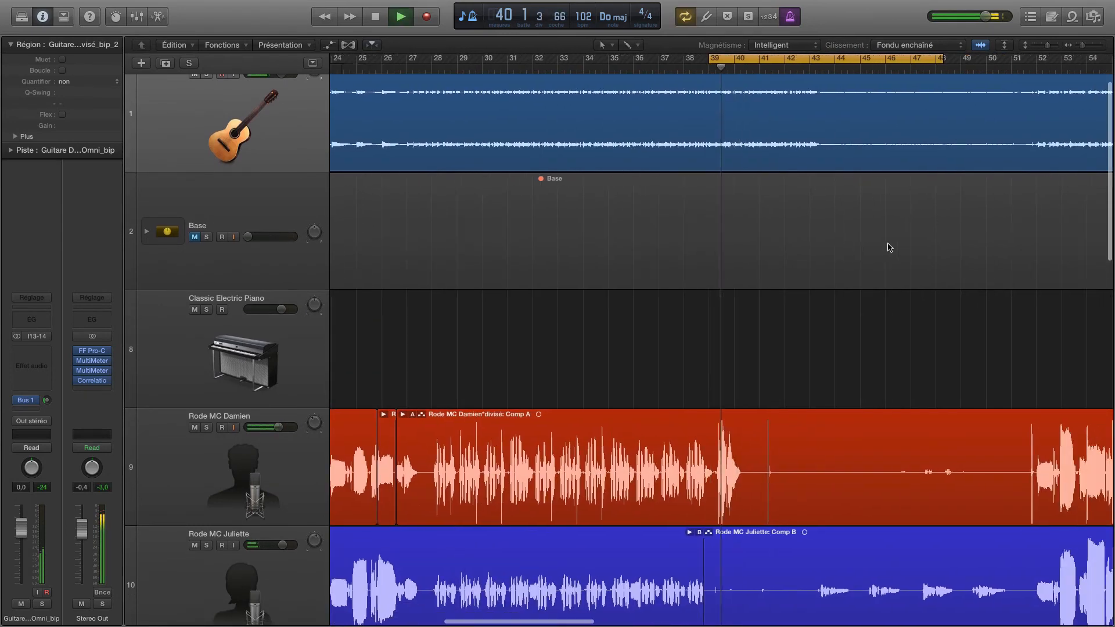
scroll(249, 122, up, 1)
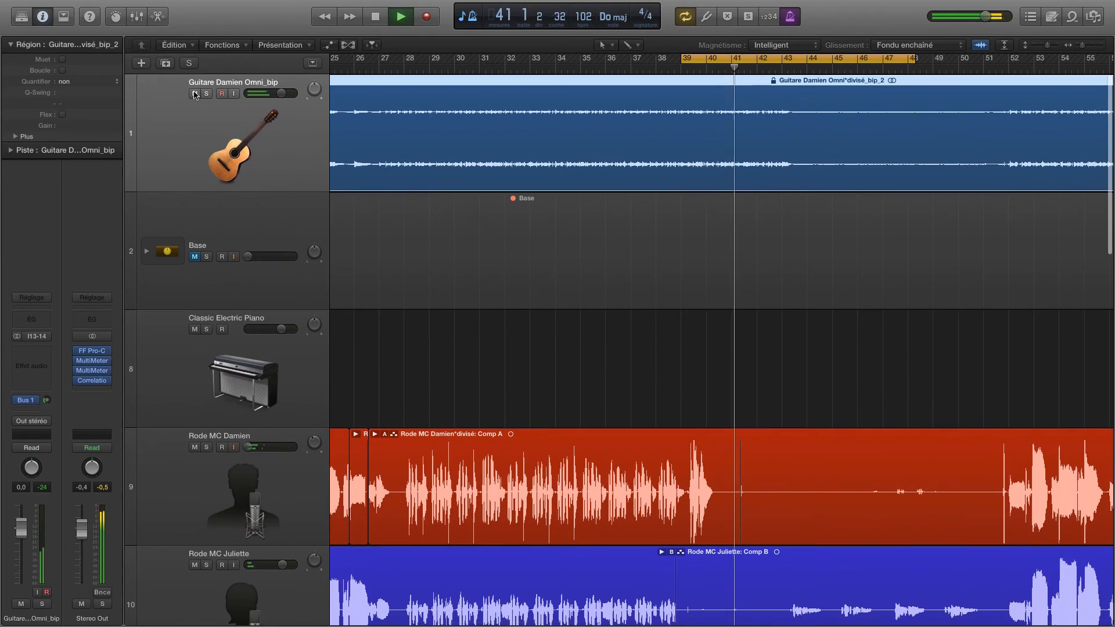
Mute the bounced guitar track and listen to the remaining tracks with the drummer up to bar 48
key(m)
scroll(781, 335, down, 3)
scroll(782, 335, down, 15)
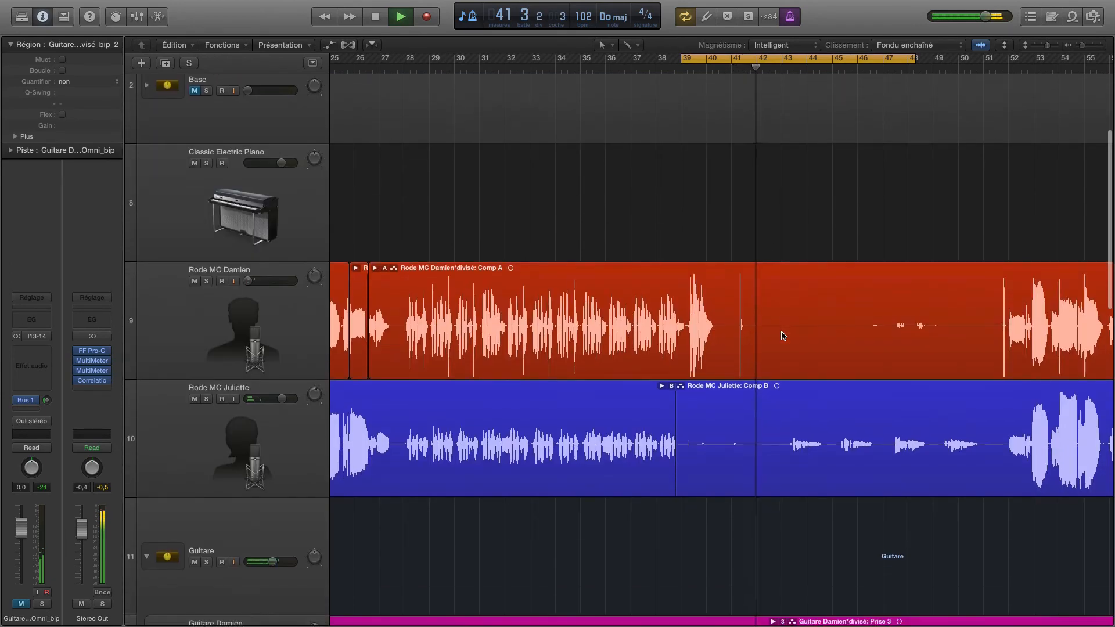
scroll(782, 335, down, 5)
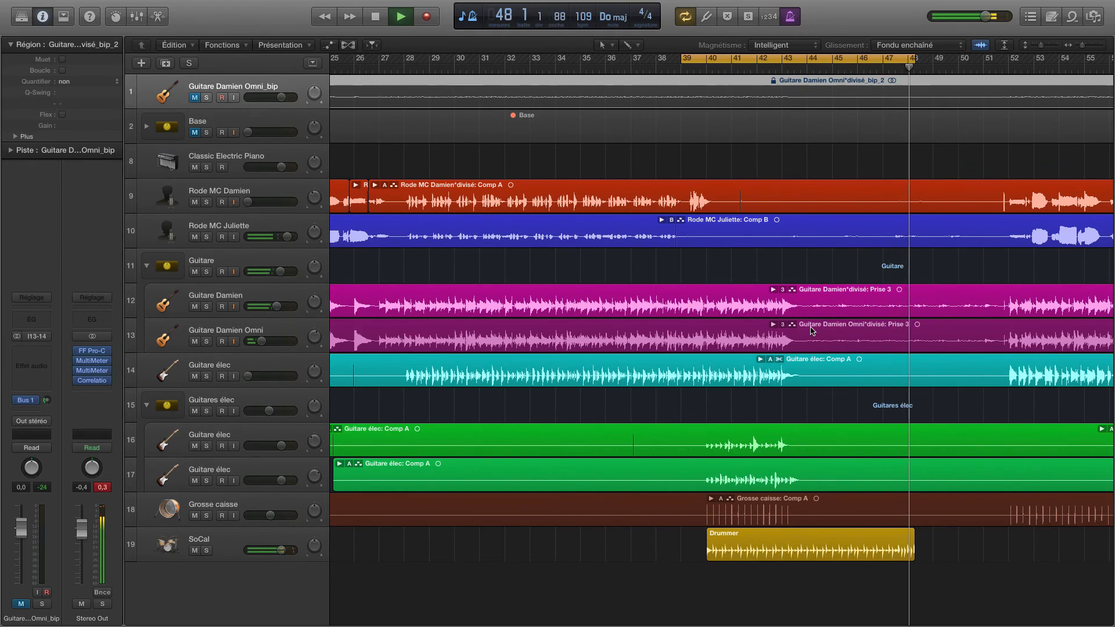
key(space)
scroll(860, 506, up, 5)
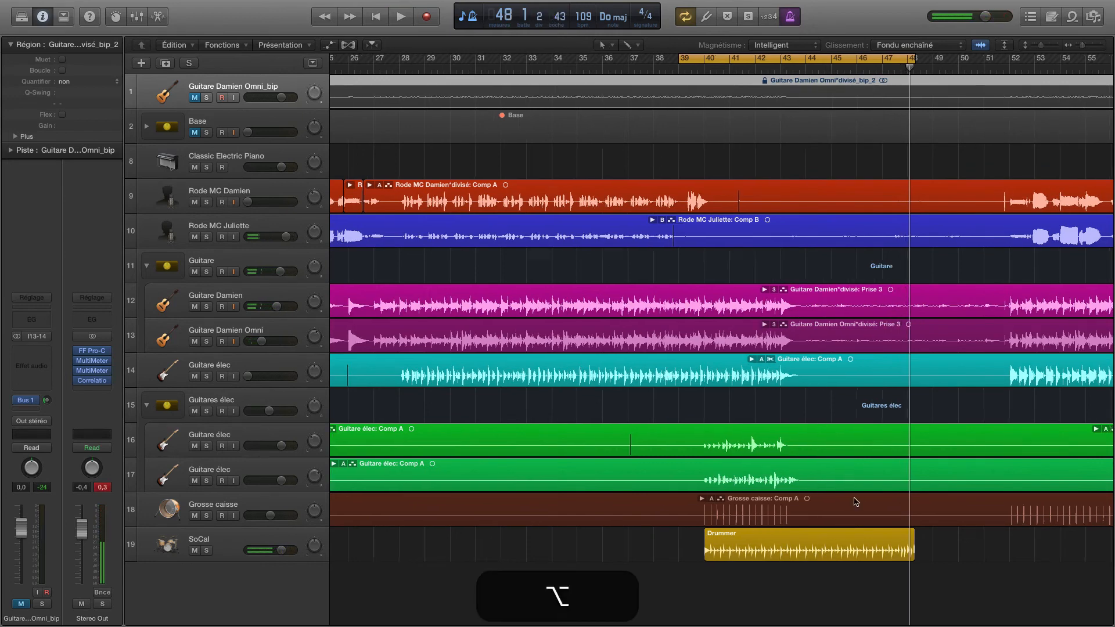
scroll(825, 472, down, 5)
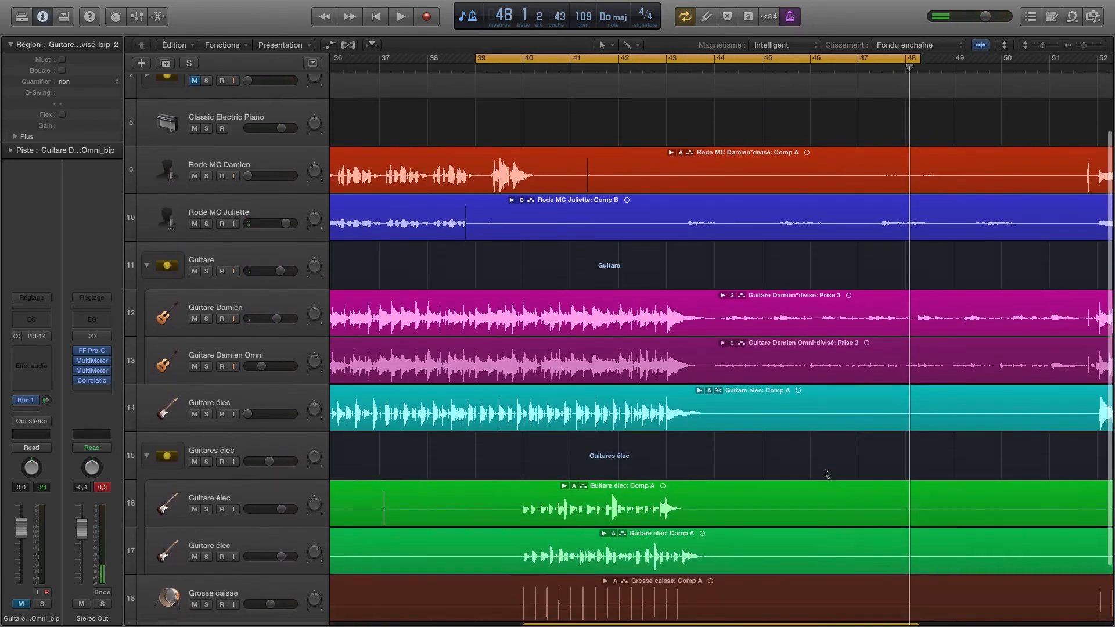
Place the playhead at bar 43, select the SoCal drummer track and show the tracks' volume automation
click(665, 68)
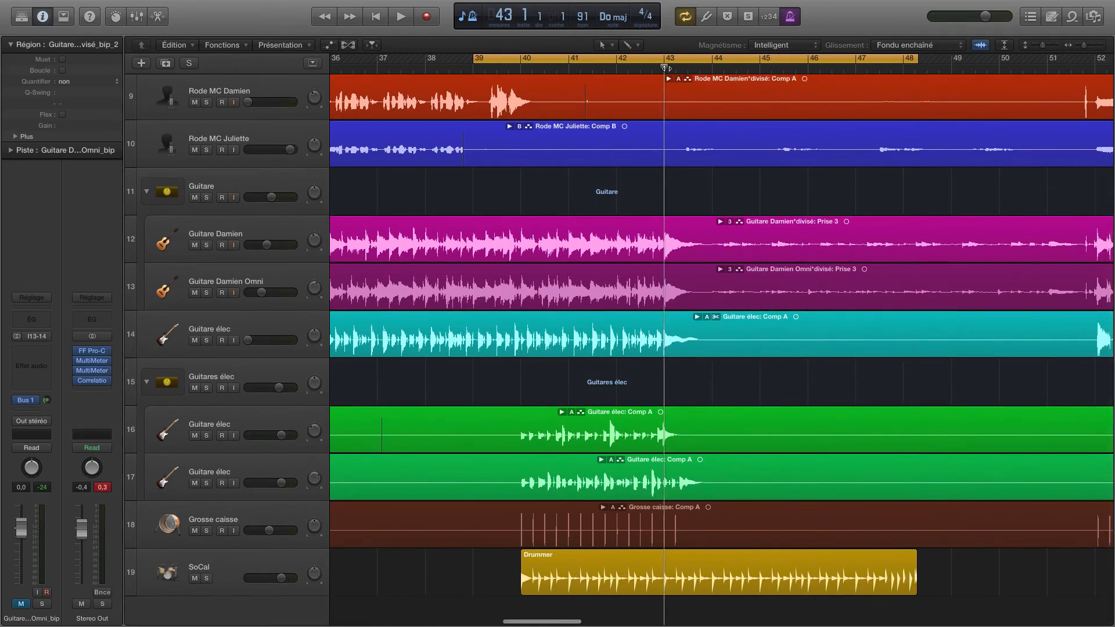
scroll(698, 503, up, 3)
scroll(698, 503, up, 2)
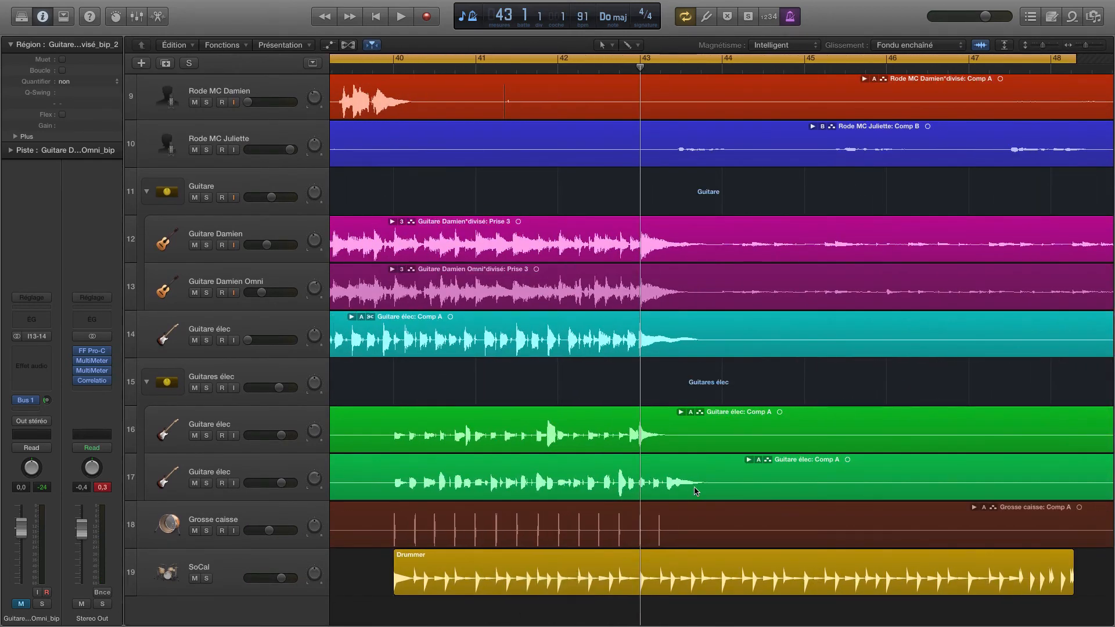
click(273, 551)
key(a)
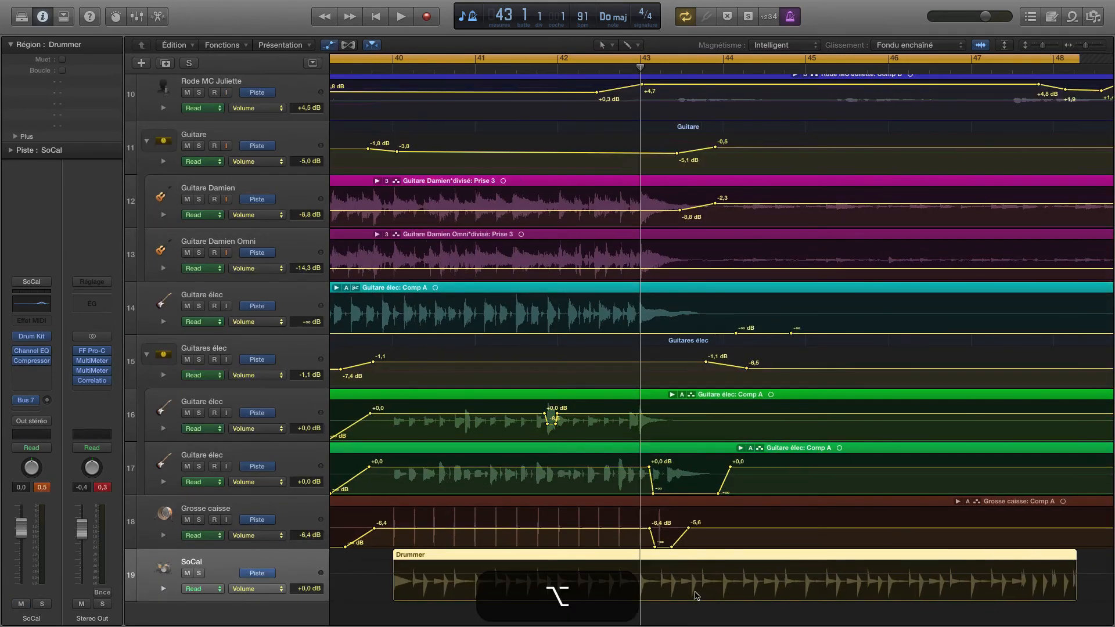
scroll(676, 143, up, 2)
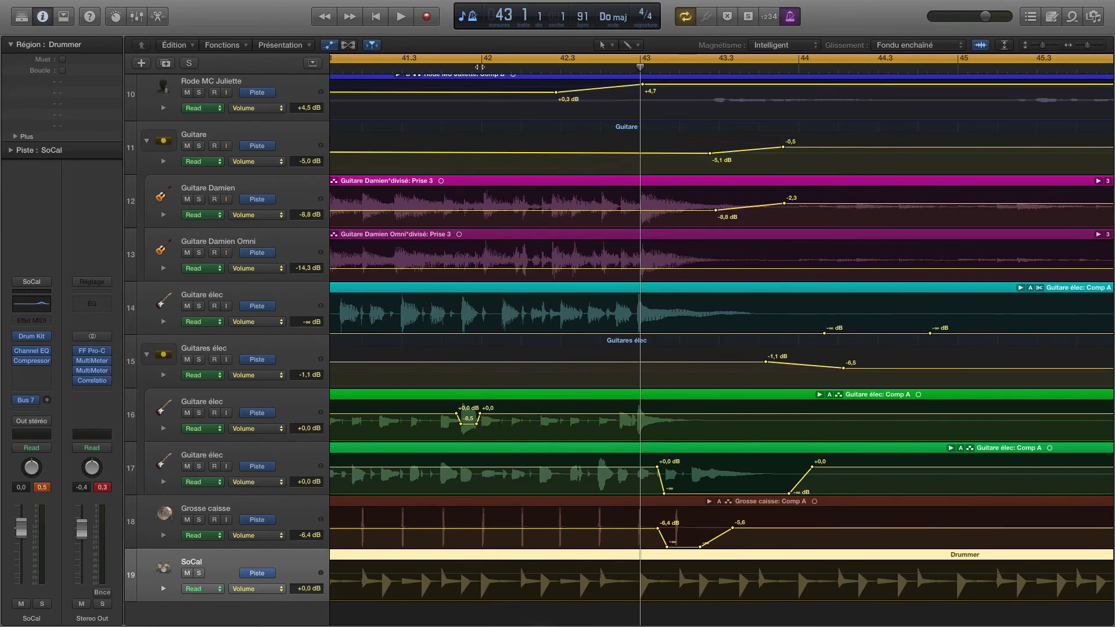
Listen to the mix with the drummer from bar 42 until just past beat 2 of bar 43
click(479, 66)
key(space)
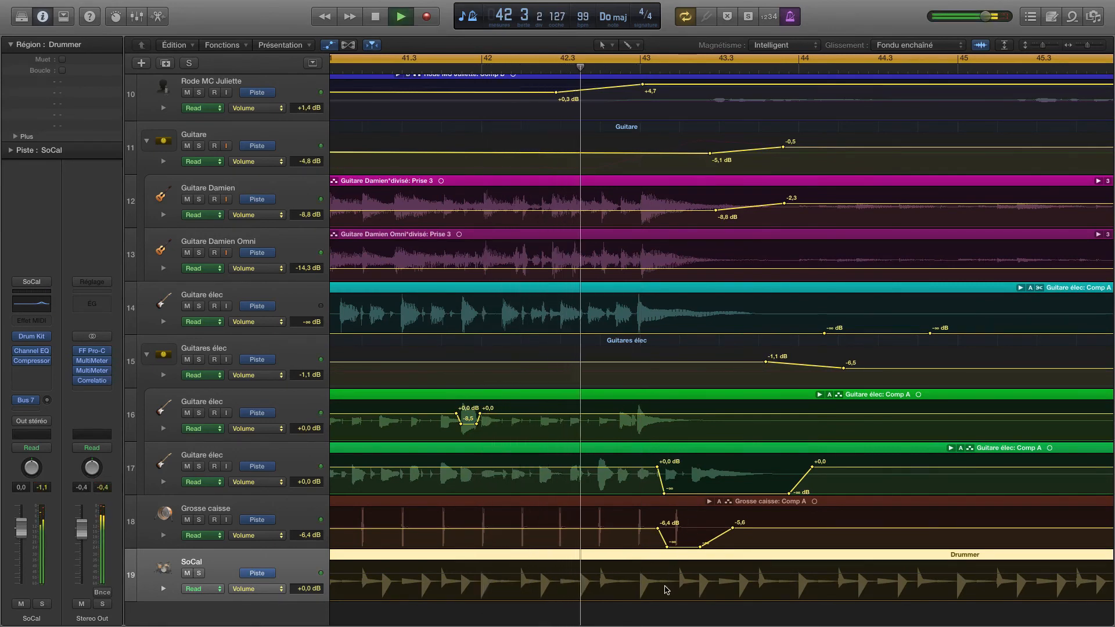
key(space)
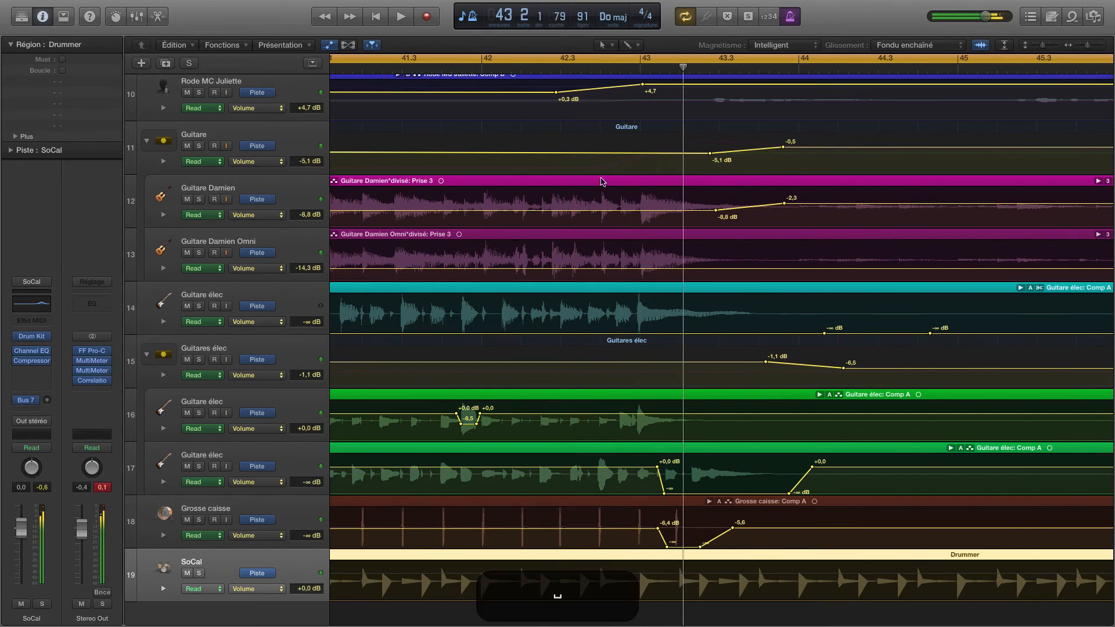
Split the Drummer region at beat 2 of bar 43
click(637, 69)
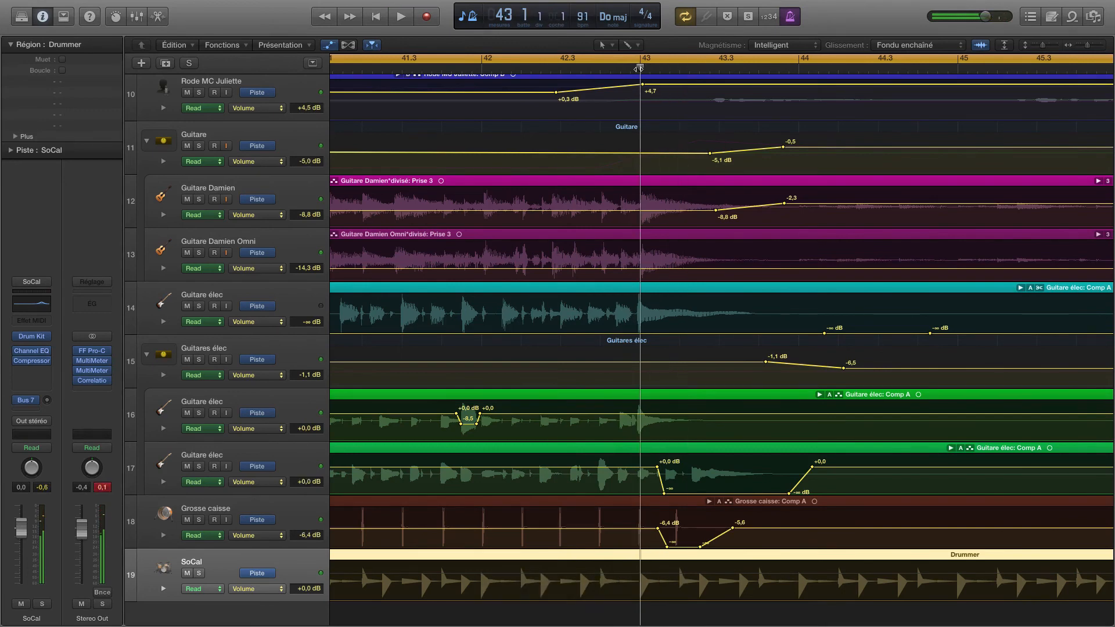
click(669, 71)
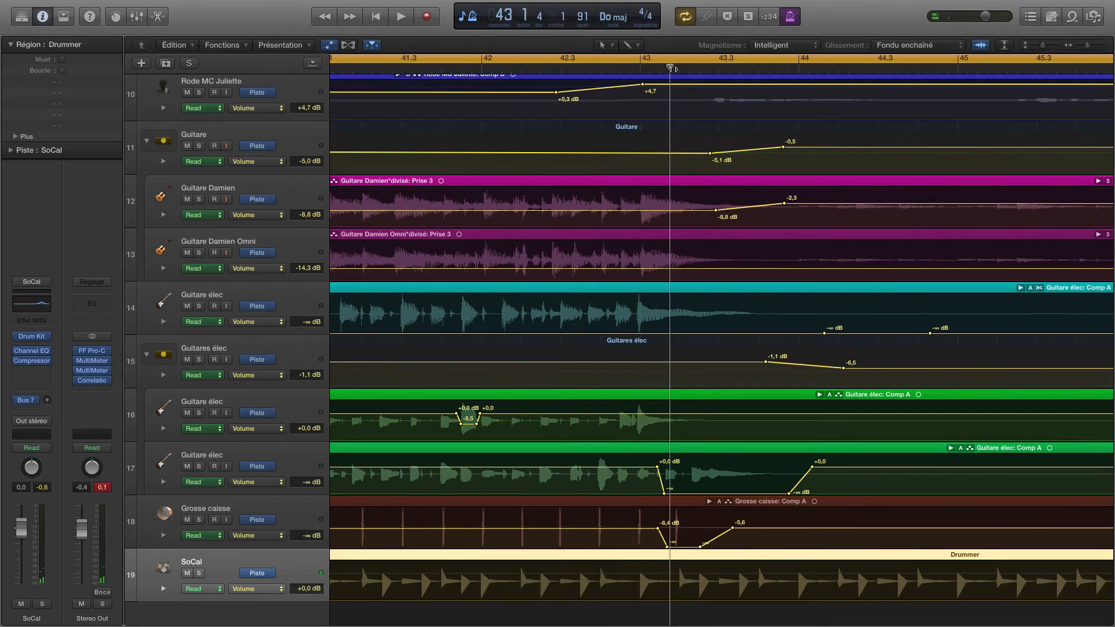
click(678, 69)
key(super+t)
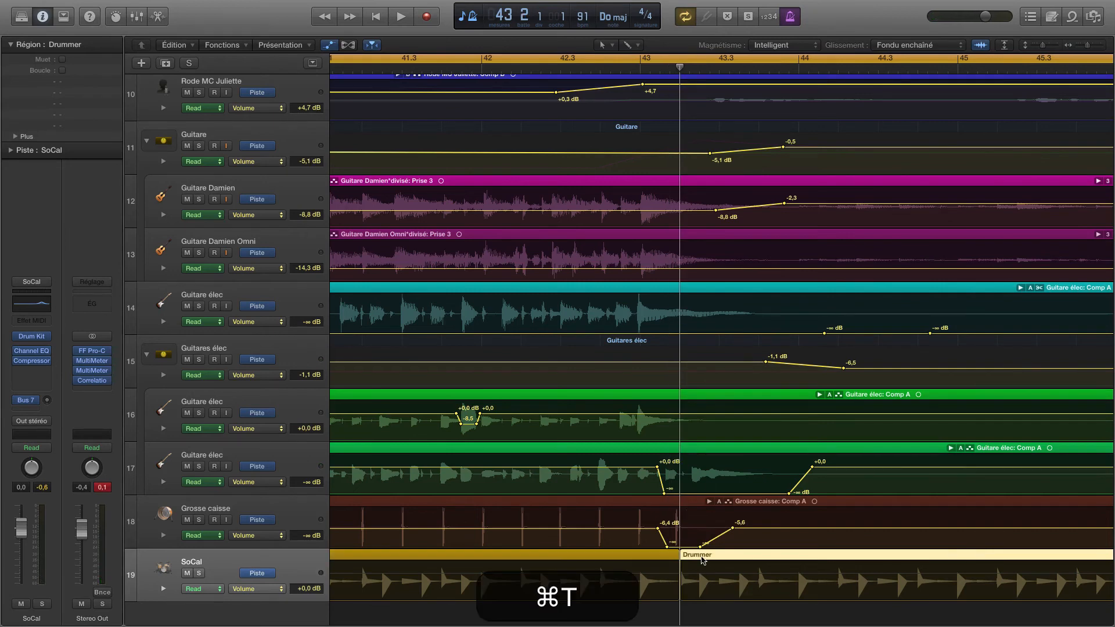
Listen past bar 44, then split the Drummer region at bar 44 and delete the piece between beat 43.2 and bar 44
scroll(690, 561, up, 4)
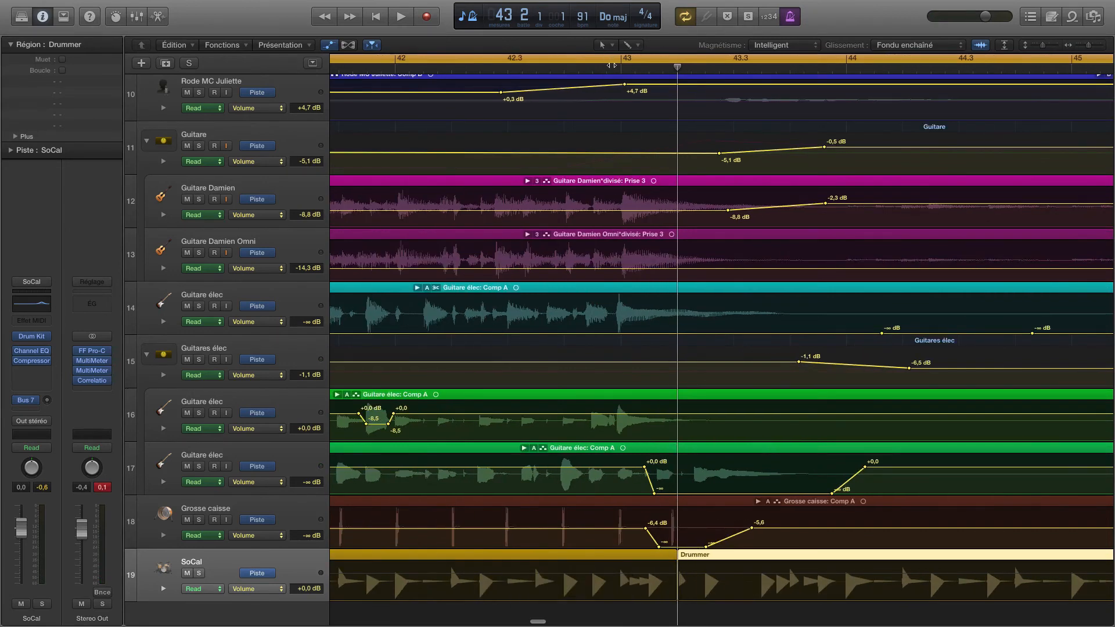
key(space)
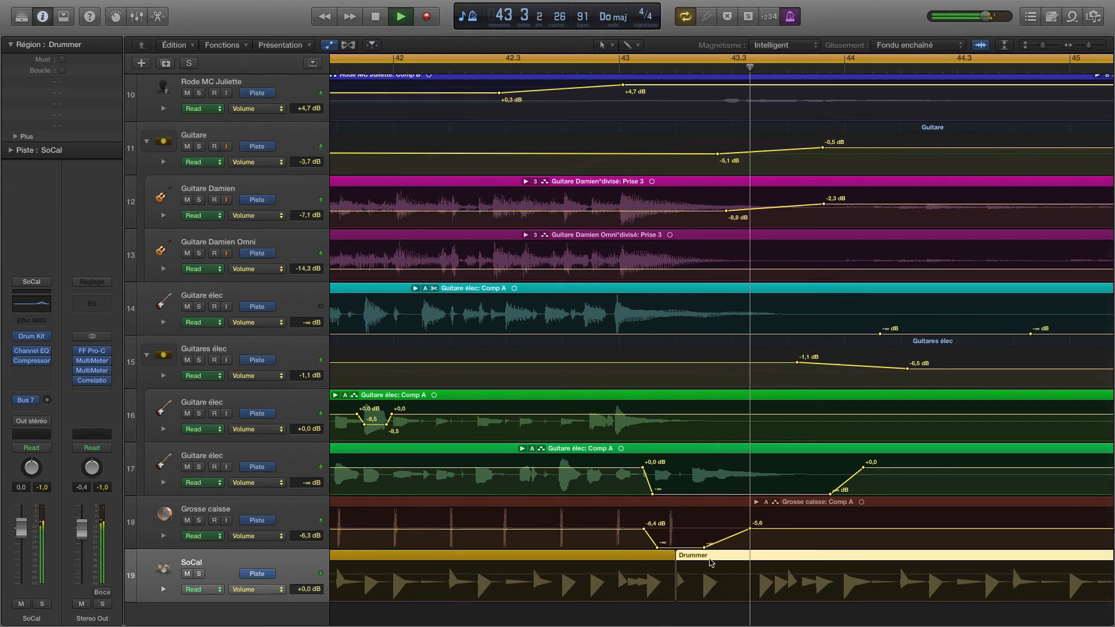
key(space)
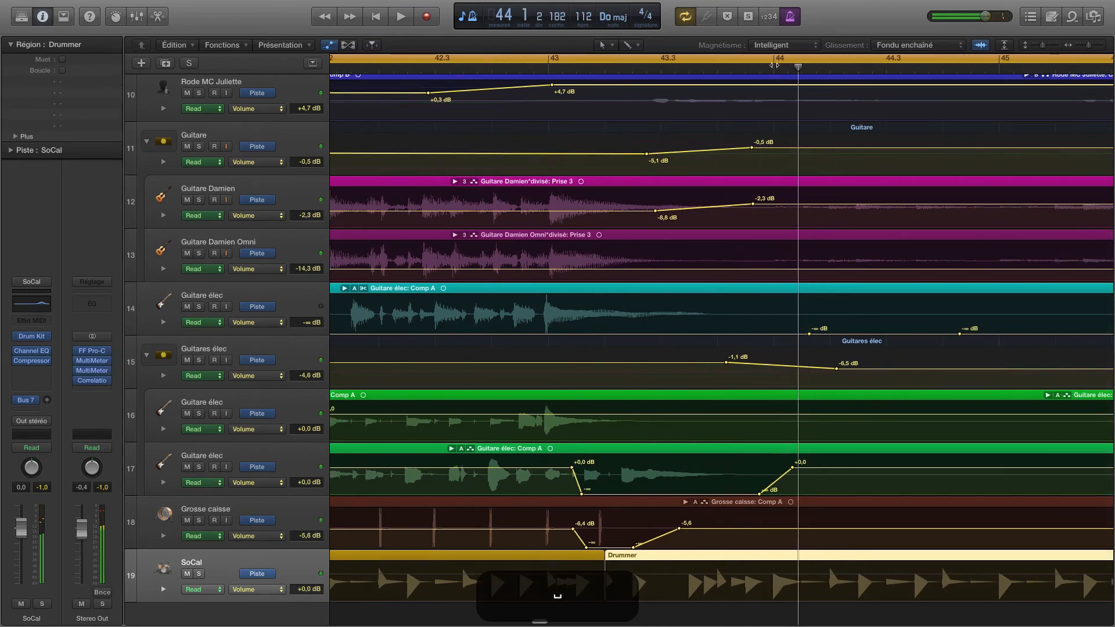
click(775, 68)
key(super+t)
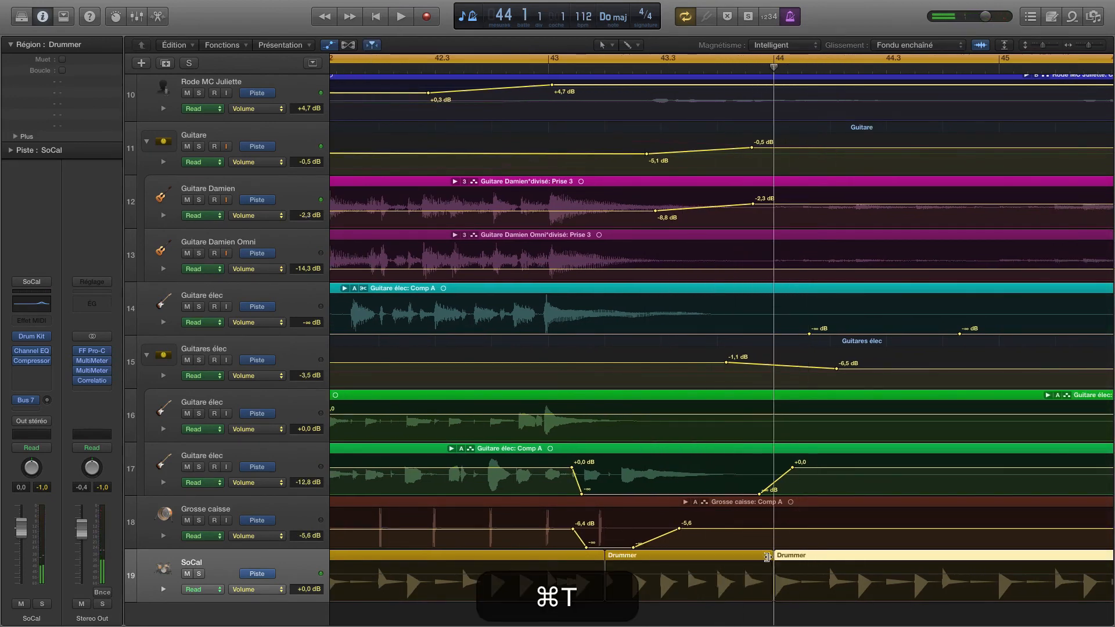
key(Delete)
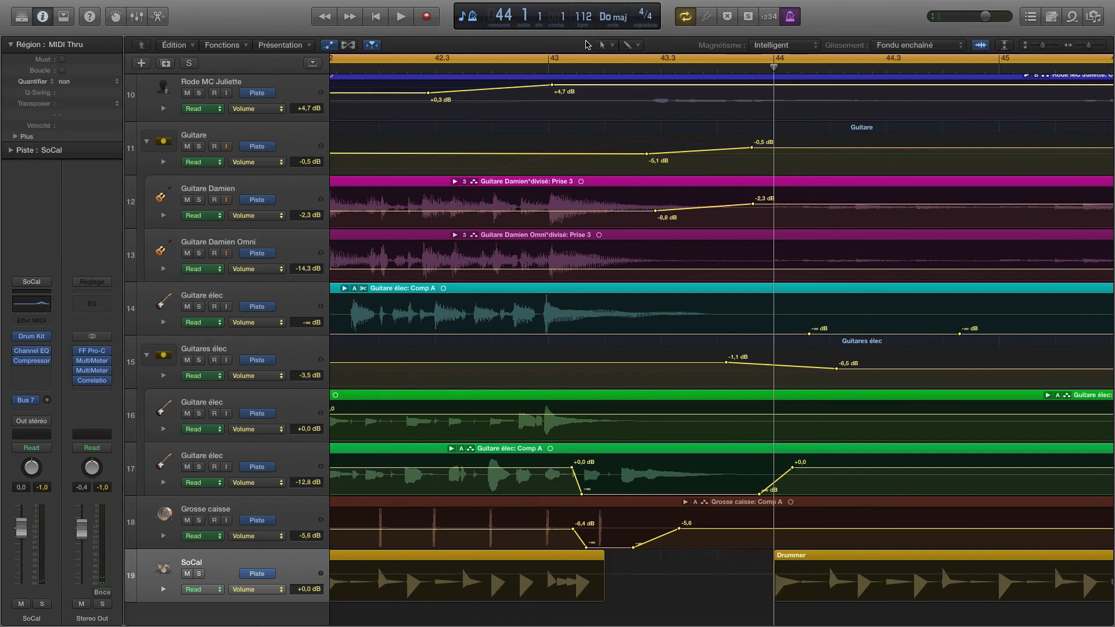
Split the first Drummer region at bar 43 to isolate its final beat
key(comma)
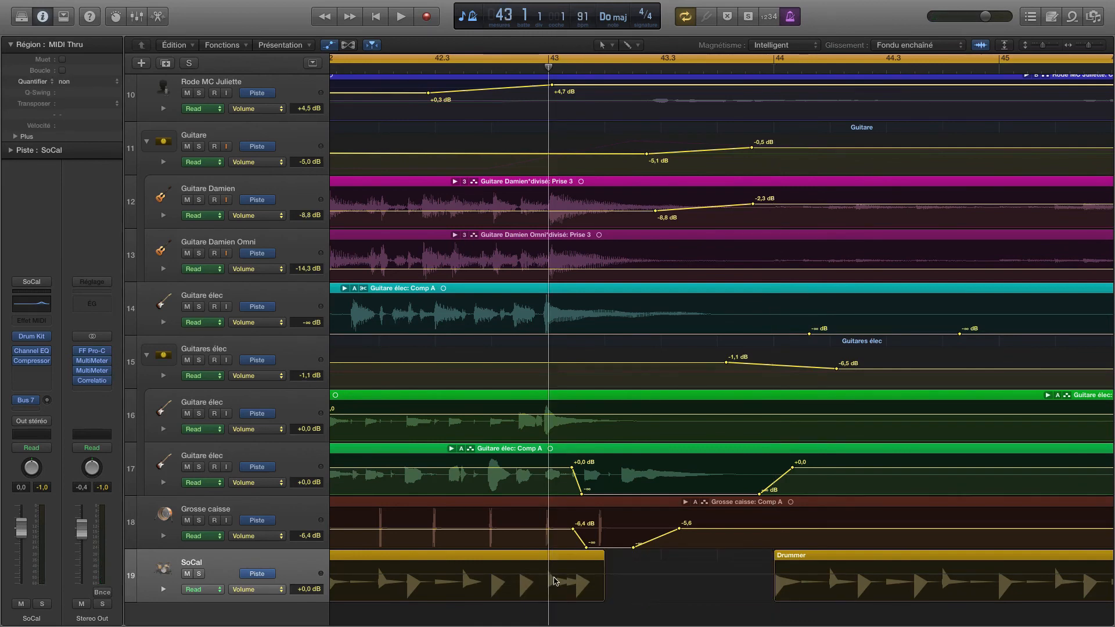
click(562, 581)
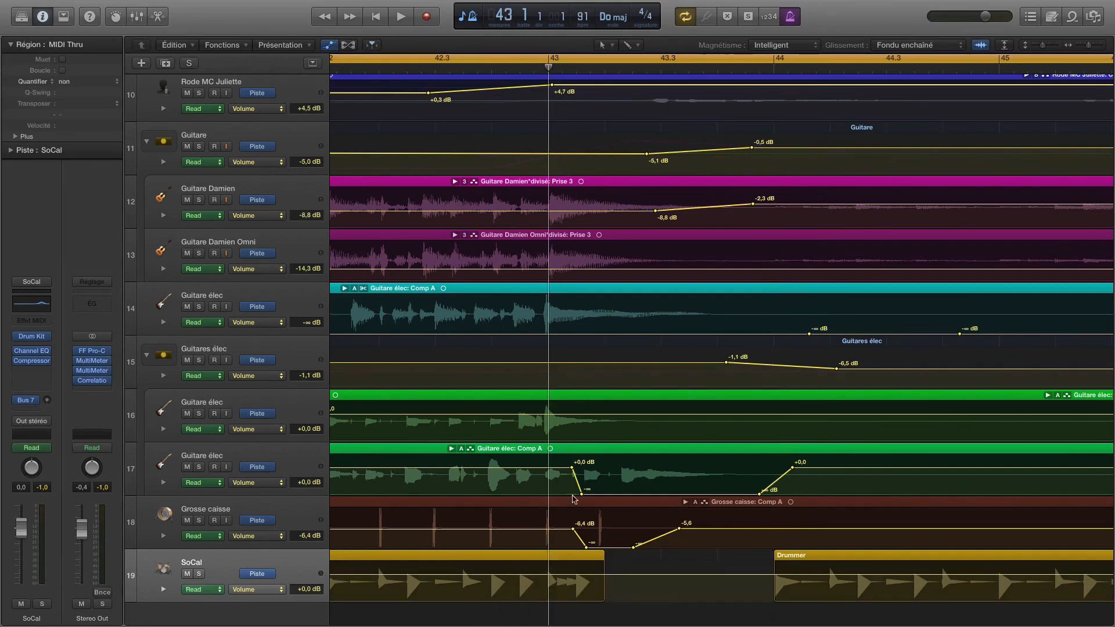
scroll(574, 498, right, 1)
click(561, 555)
key(super+t)
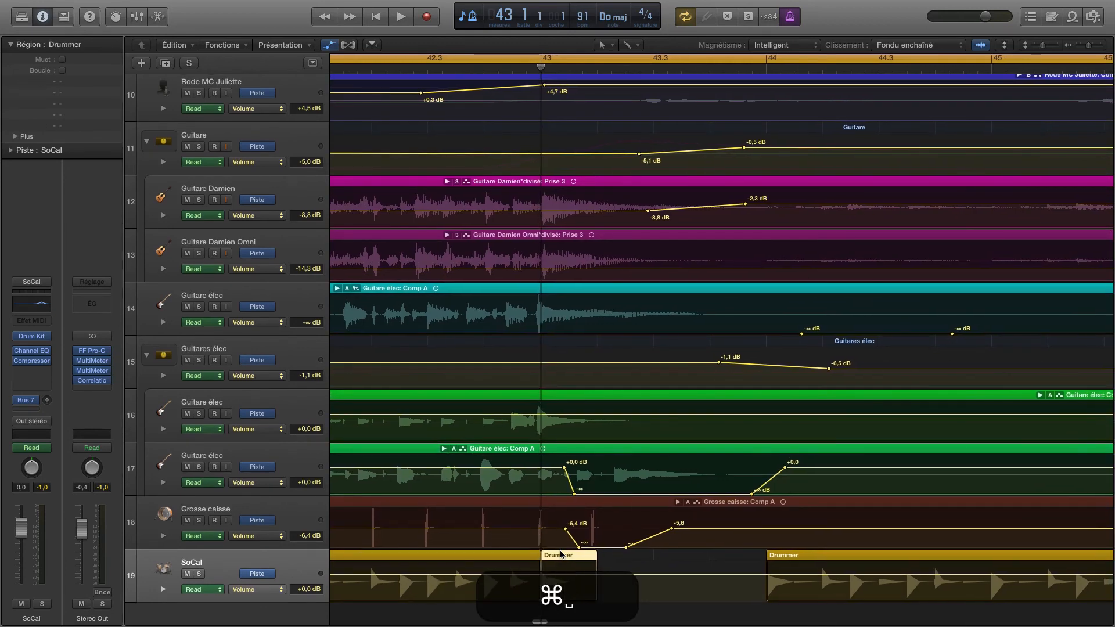
Turn off cycle playback and bring bars 40 to 44 back into view
key(space)
key(space)
scroll(582, 550, left, 5)
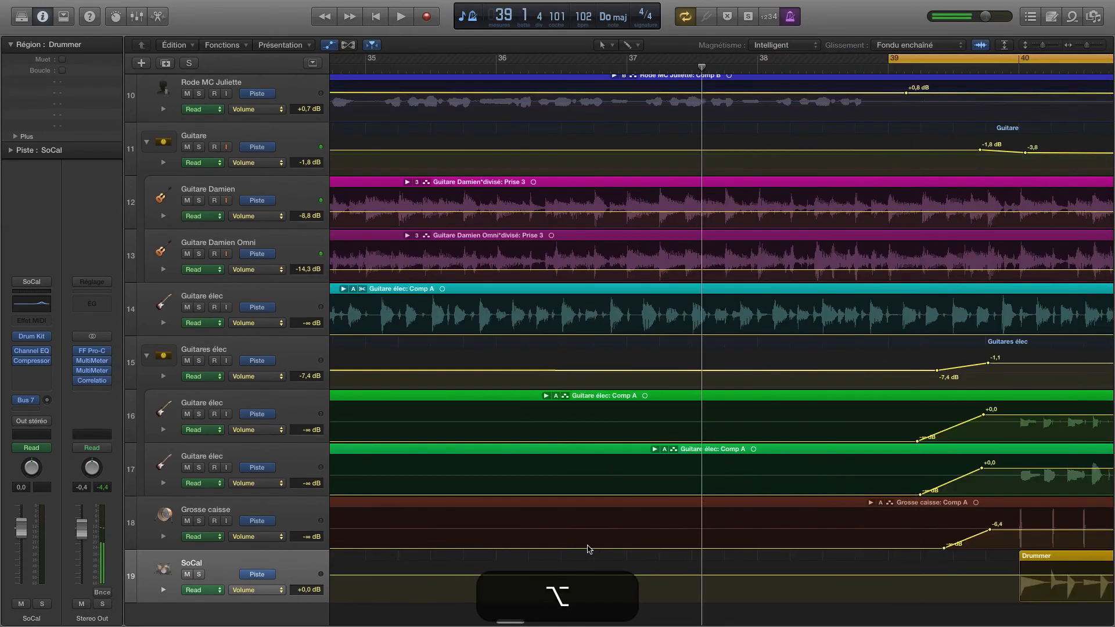
scroll(590, 549, right, 5)
key(c)
scroll(873, 115, right, 2)
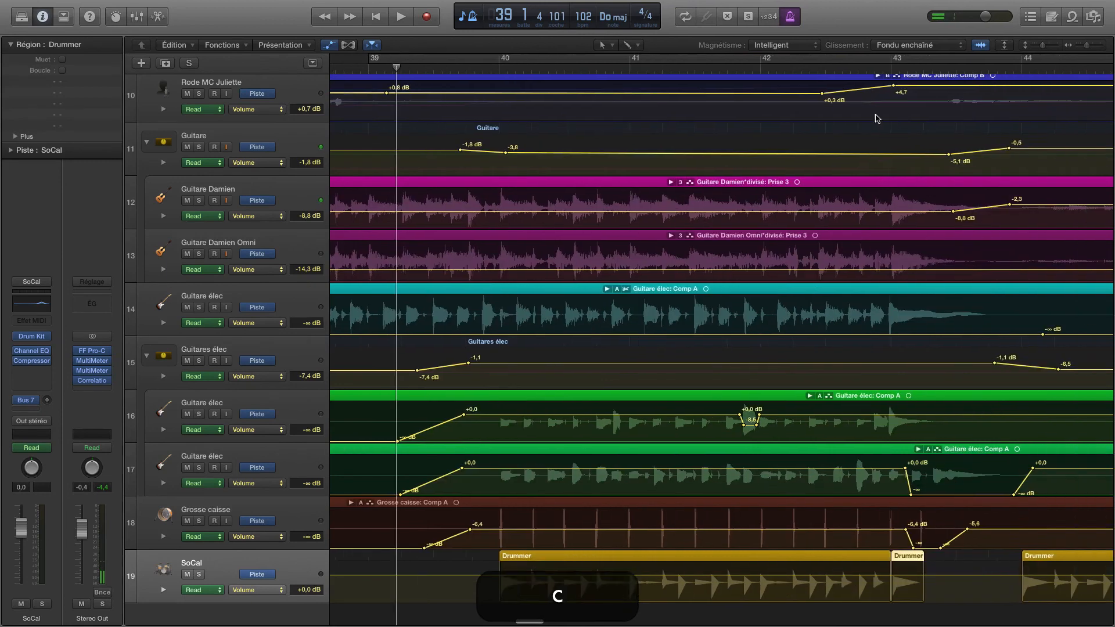
Listen to the drummer's break in the mix from the end of bar 42 to the last beat of bar 44
click(856, 68)
key(space)
scroll(967, 270, right, 2)
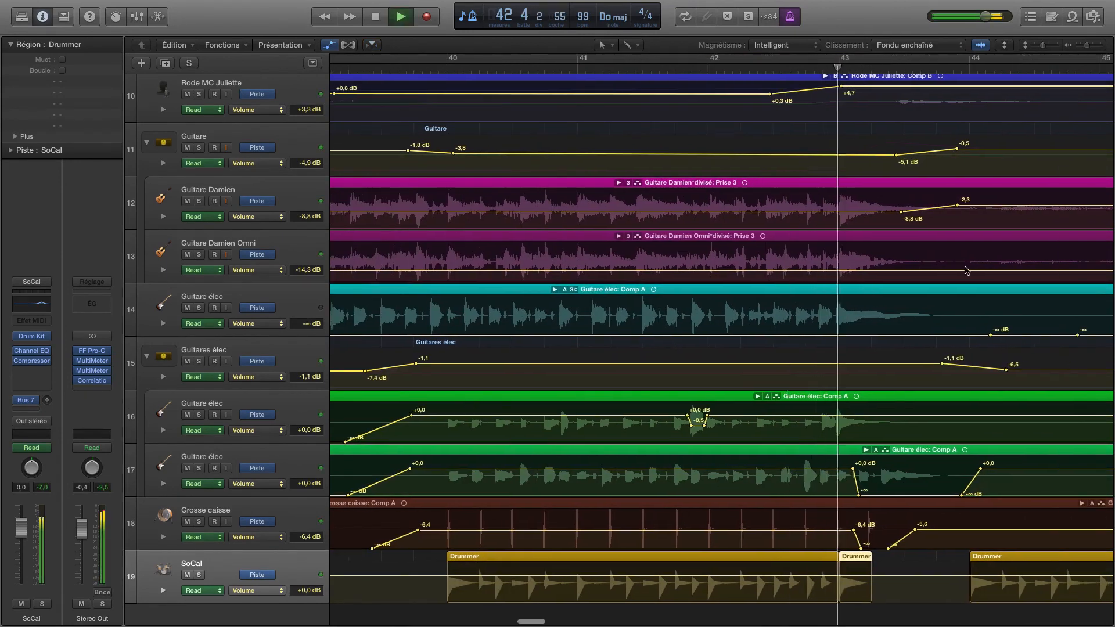
scroll(900, 302, right, 1)
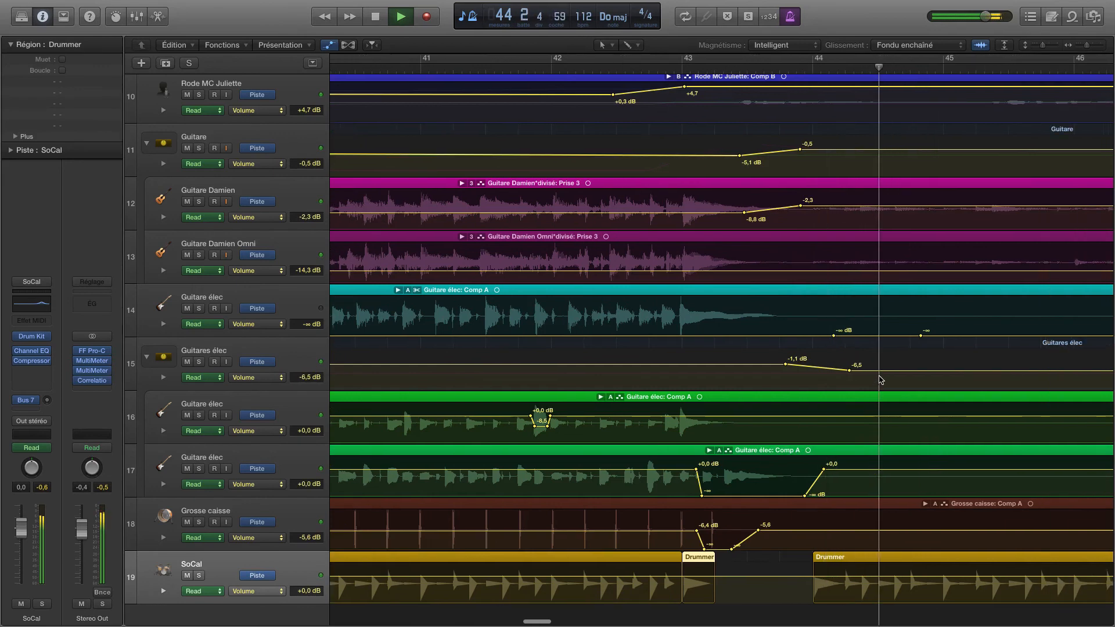
scroll(878, 383, right, 2)
key(space)
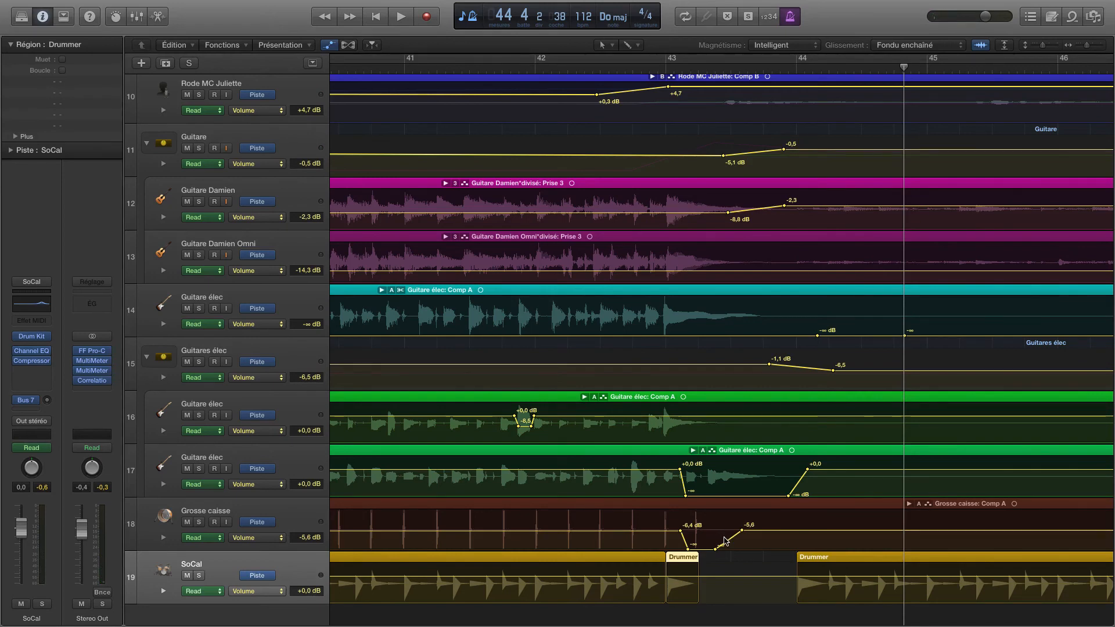
Undo the last Drummer edits back to the single split at beat 2 of bar 43
click(698, 80)
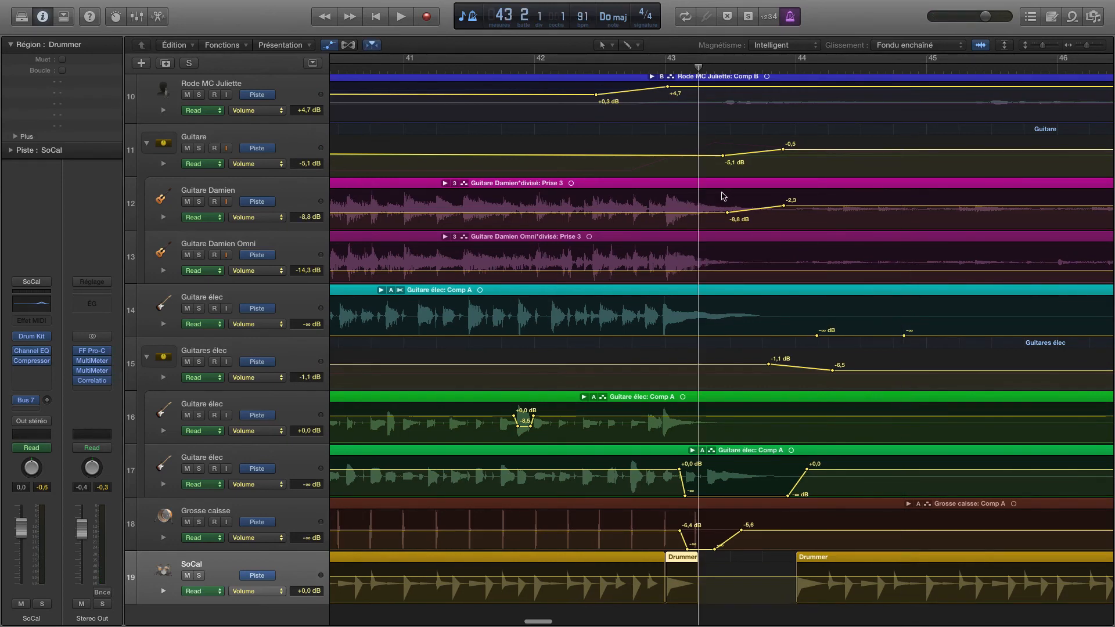
key(super+z)
key(super+z)
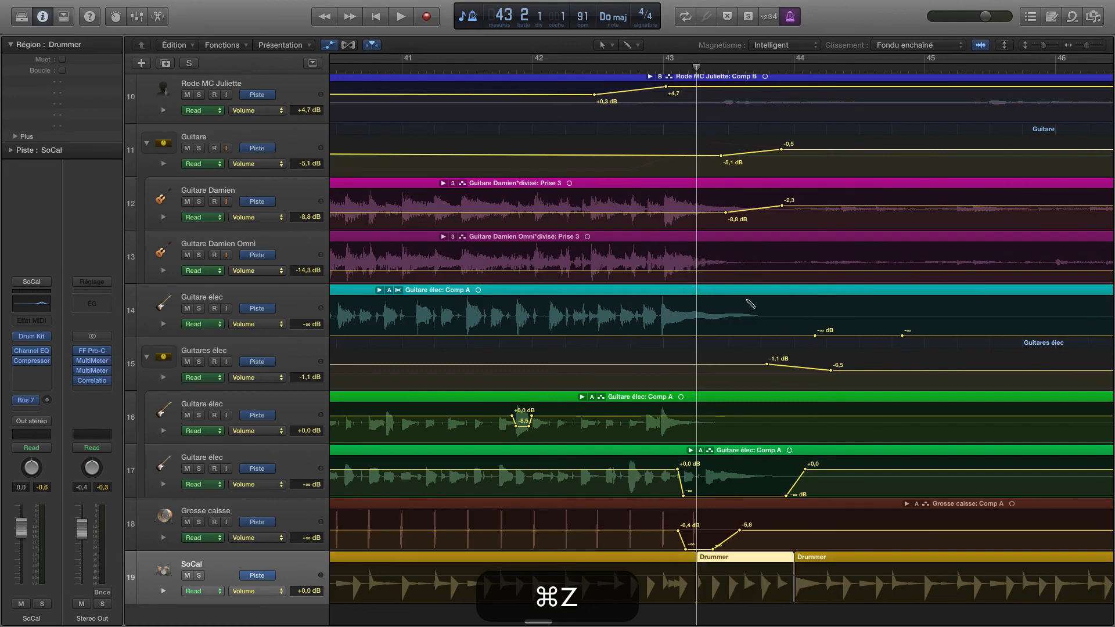
scroll(726, 475, right, 1)
key(super+z)
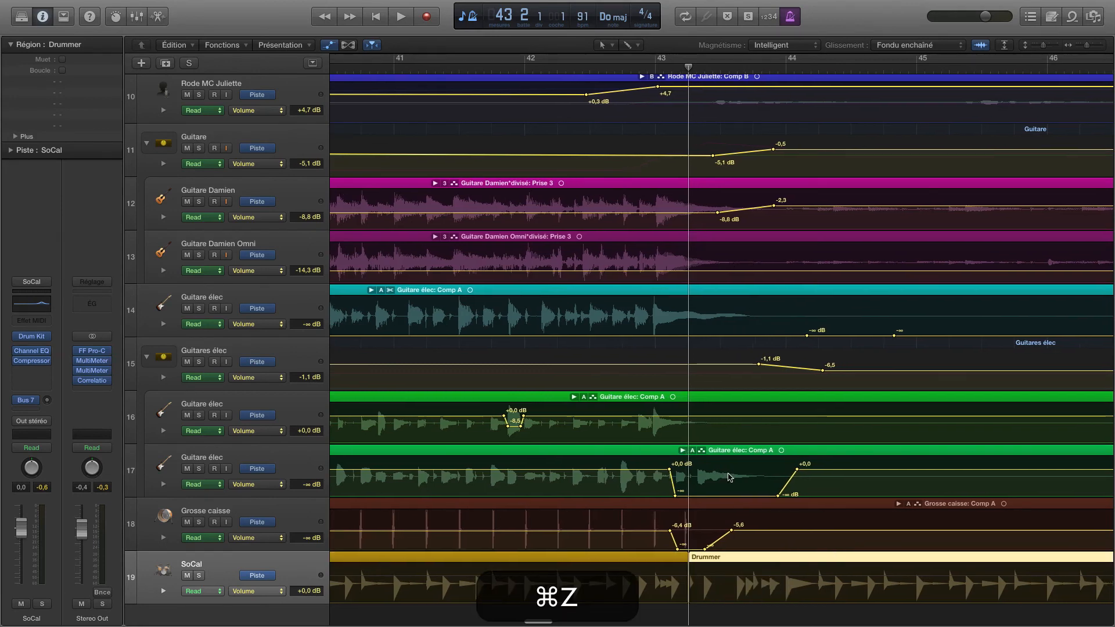
Split the Drummer region again at bar 44 and delete the piece between beat 43.2 and bar 44
key(alt+super+z)
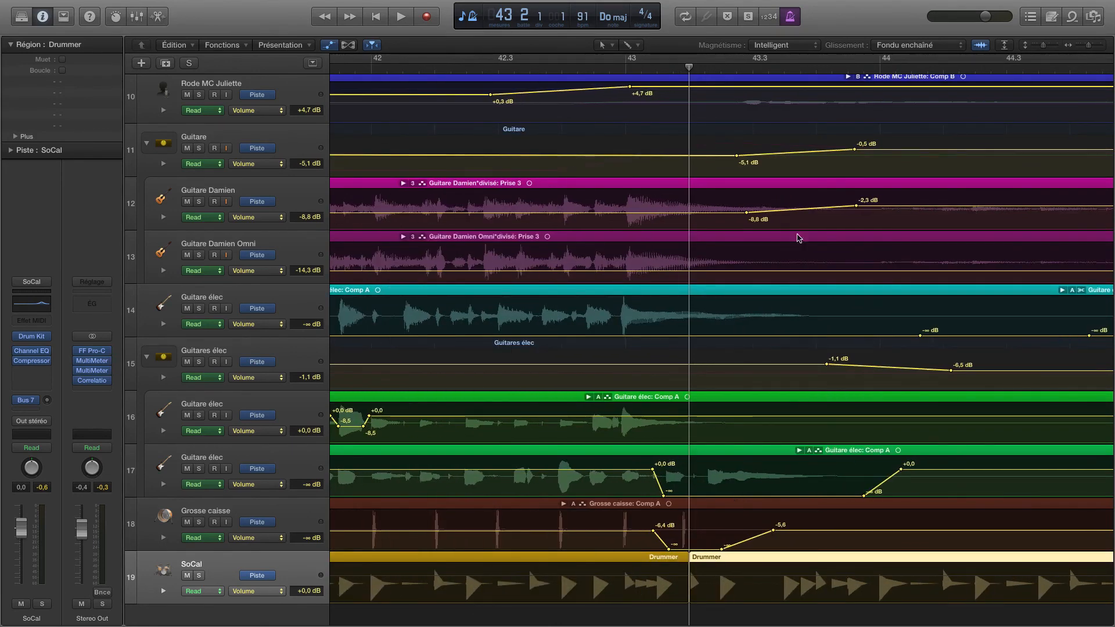
click(883, 66)
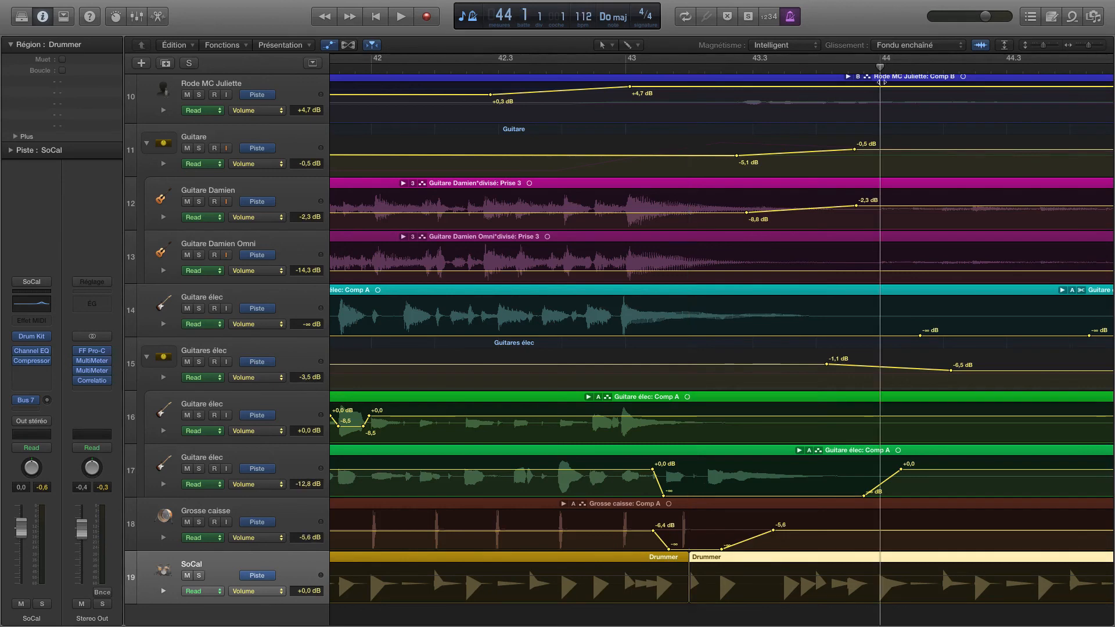
key(super+t)
click(824, 559)
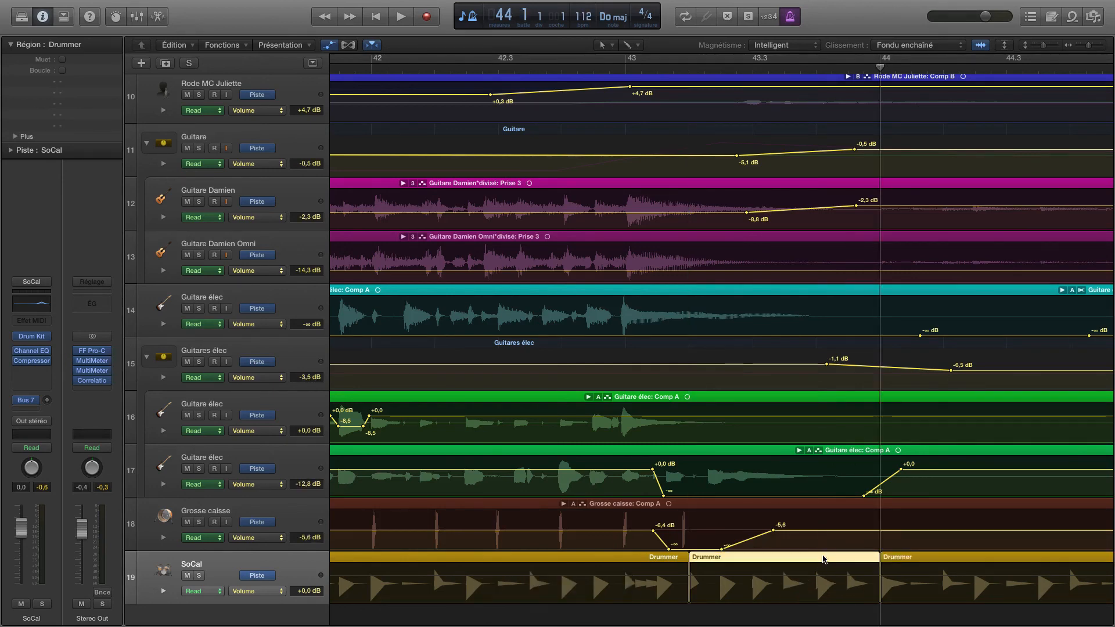
key(BackSpace)
Split the Drummer region before the gap at bar 43, leaving its final beat as a separate region
click(625, 67)
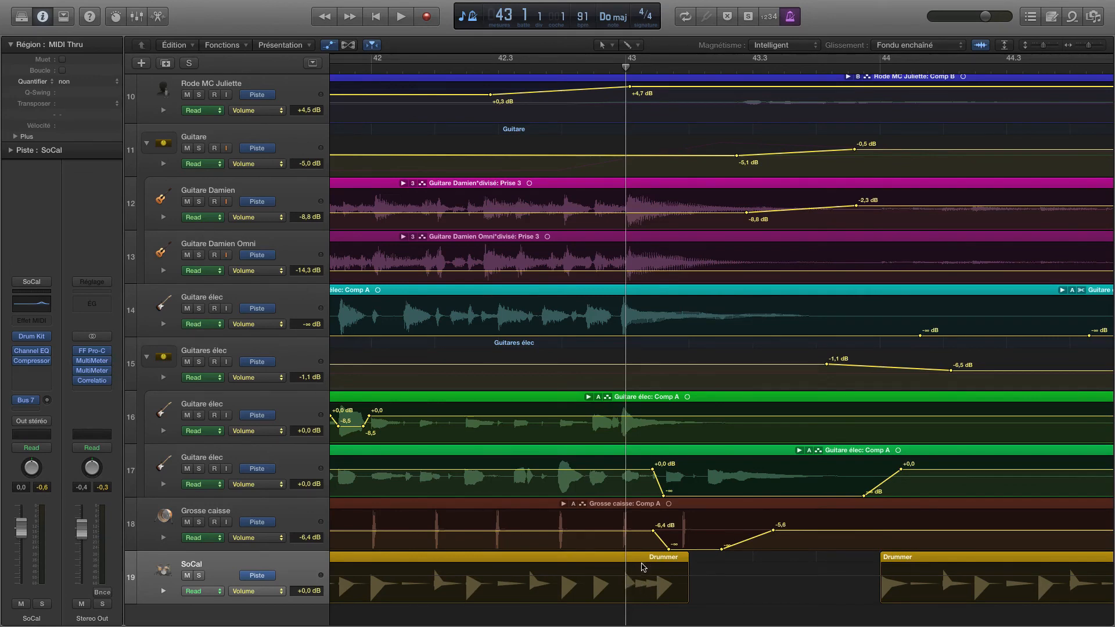
click(634, 563)
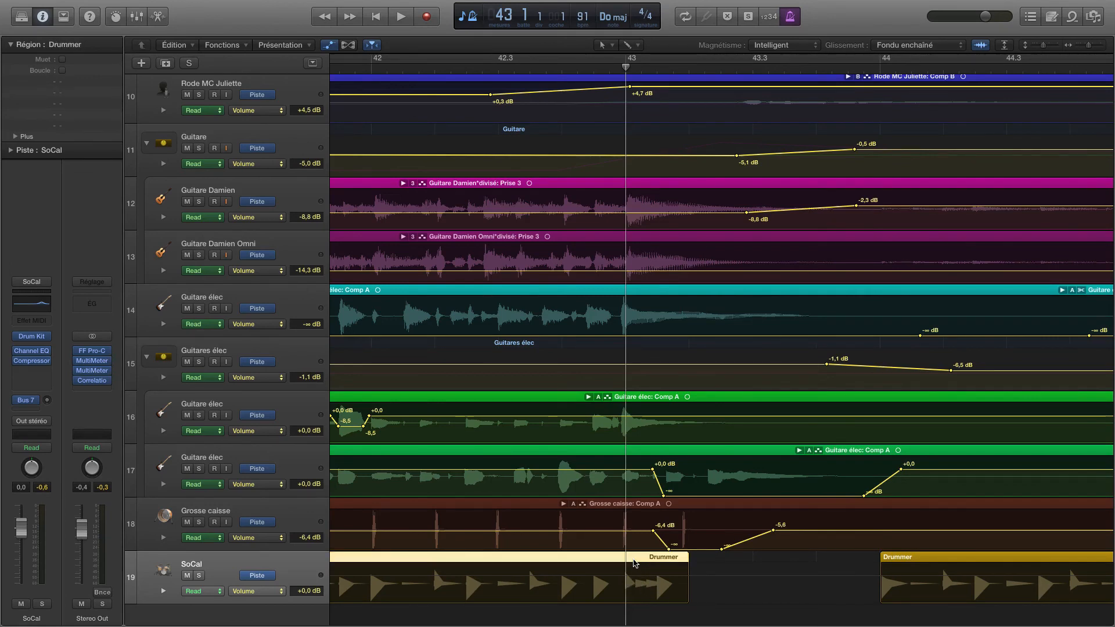
key(super+t)
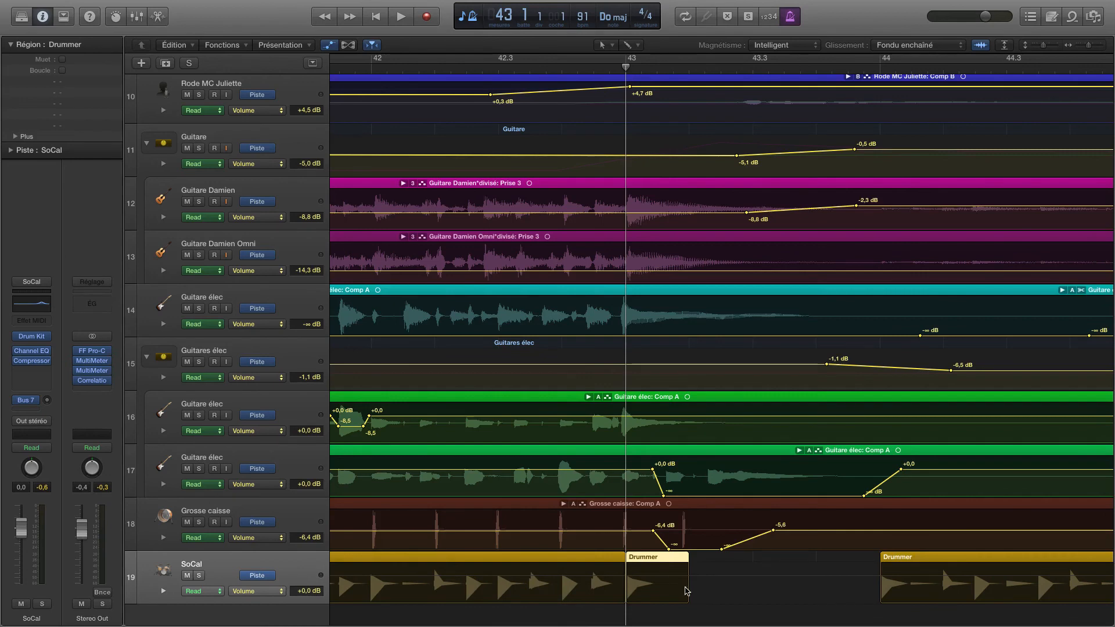
scroll(800, 216, right, 3)
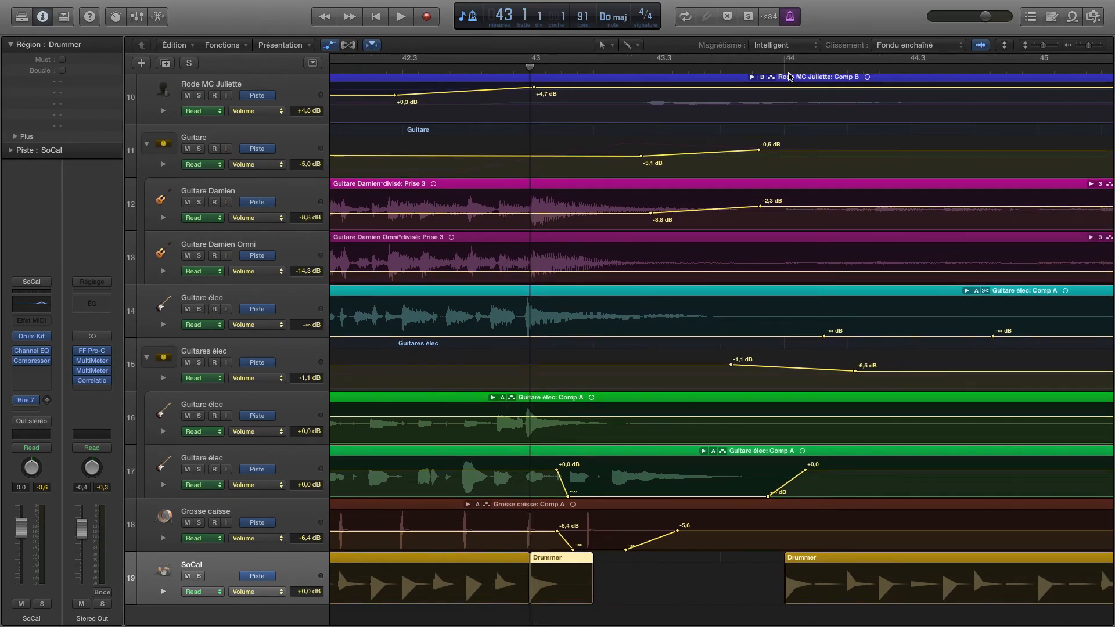
Open the Drummer region starting at bar 44 in the Drummer Editor and set Kick et caisse claire to 1 and Charleston to its minimum
click(790, 72)
scroll(755, 523, right, 3)
click(716, 557)
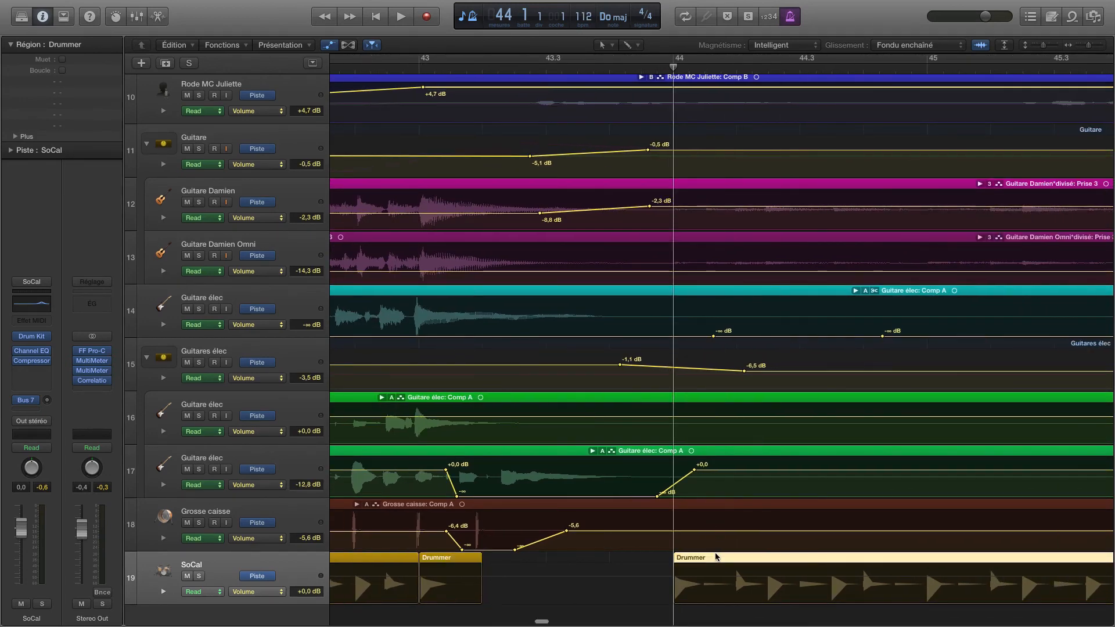
double_click(712, 560)
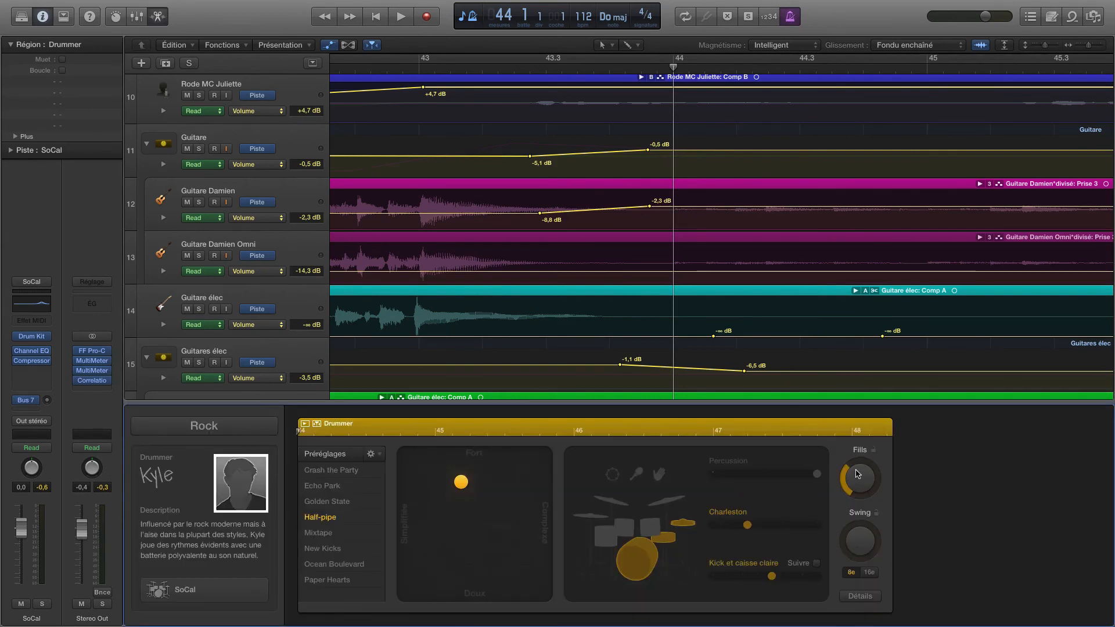
drag(728, 566, 710, 575)
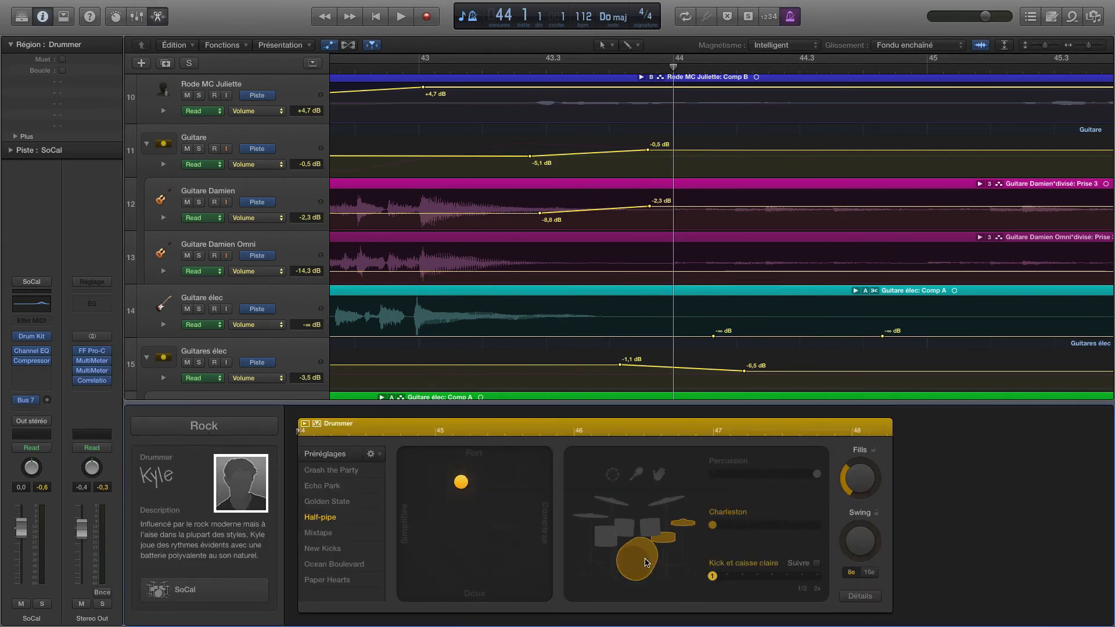
Add the tambourine to the bar 44 Drummer region and remove the kick, snare and hi-hat
click(610, 476)
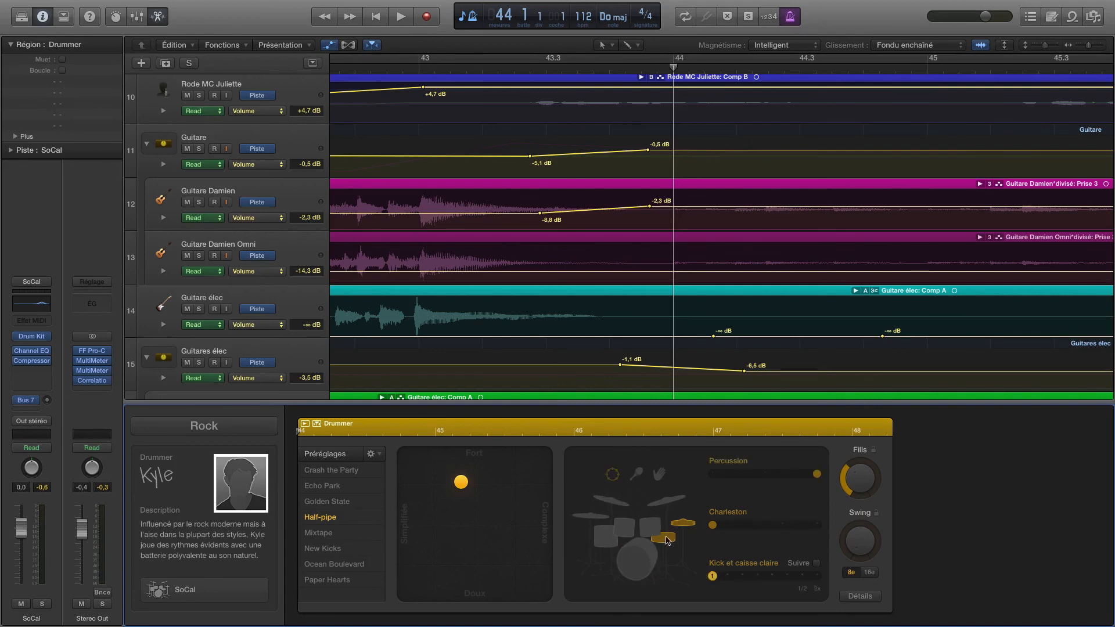
click(663, 538)
click(683, 523)
Play the tambourine-only Drummer region from bar 44 and show the mixer during playback
scroll(703, 210, down, 8)
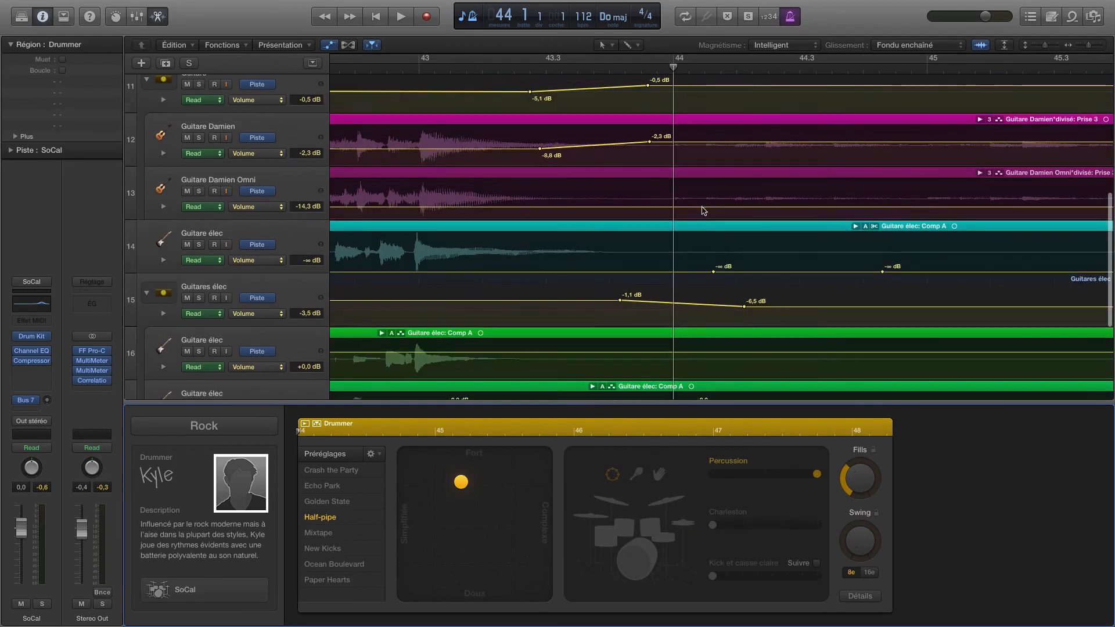
key(space)
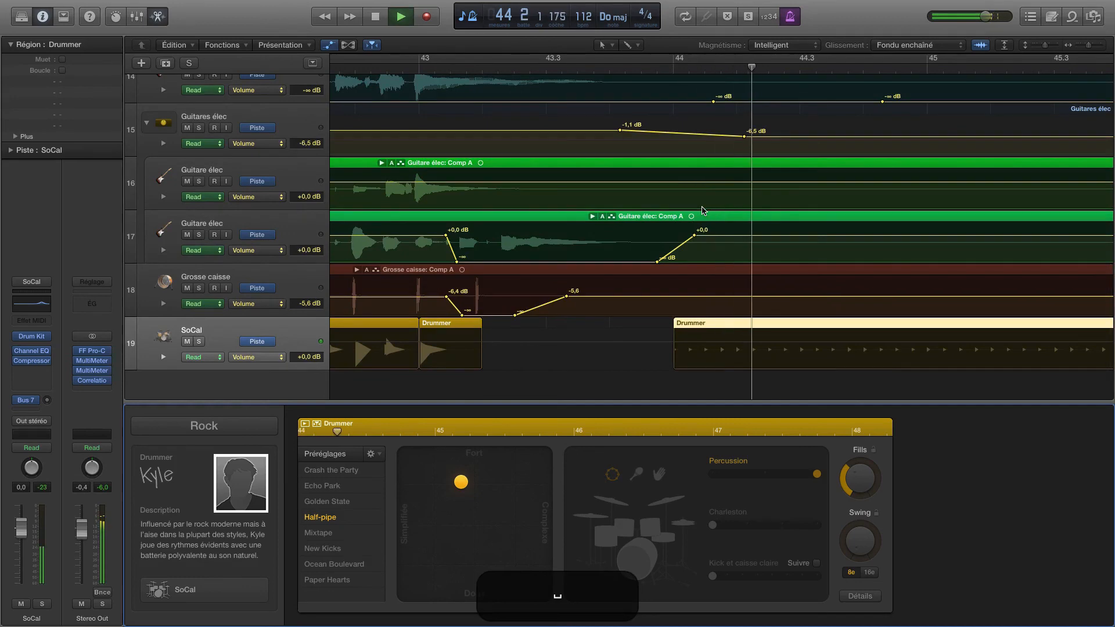
key(x)
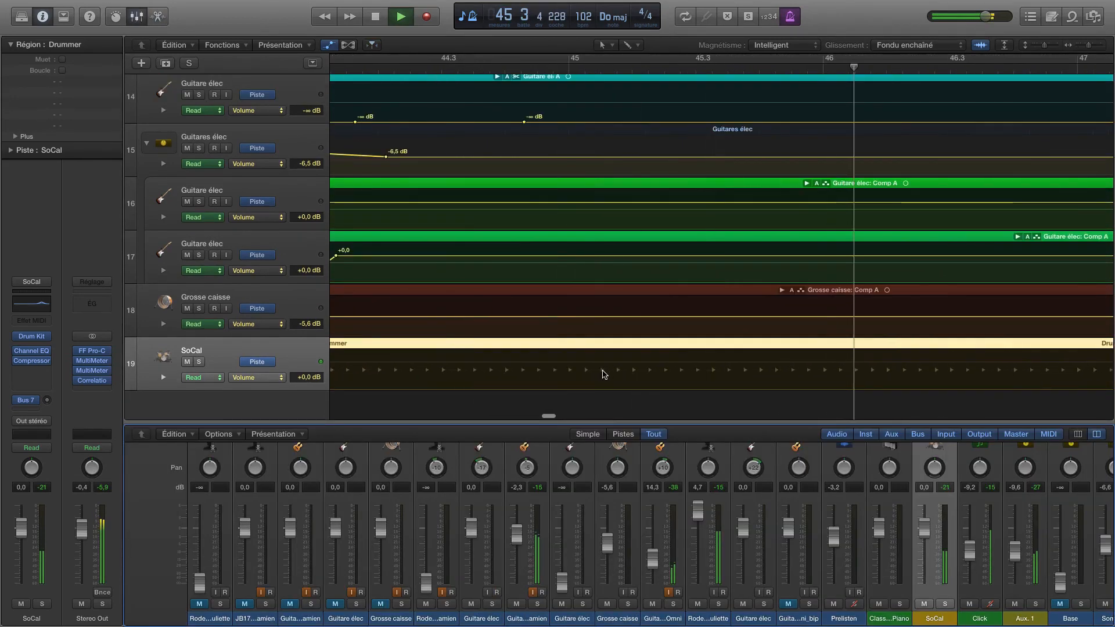
key(space)
Draw a volume automation fade-in on the SoCal track, rising from −∞ at bar 44 to +0,0 dB around beat 3
click(647, 366)
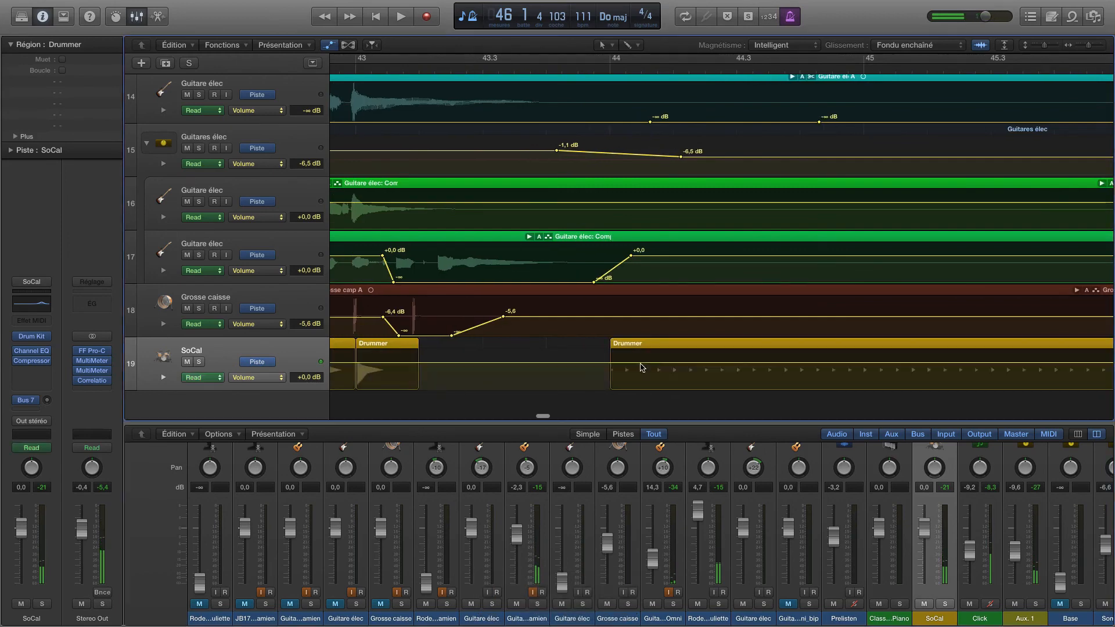
click(683, 363)
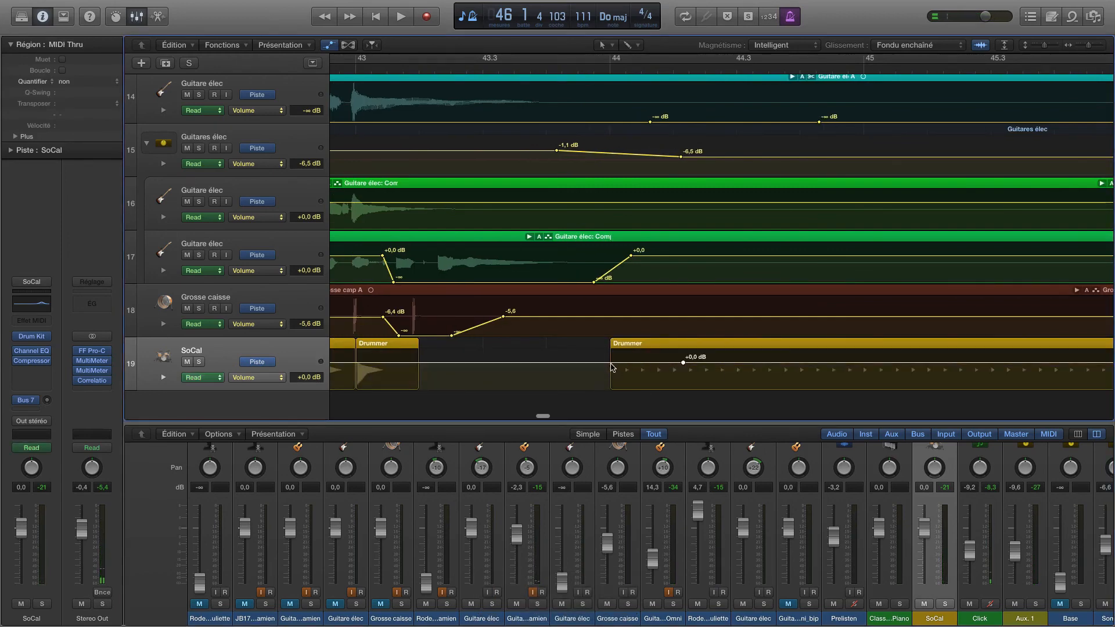
drag(618, 364, 617, 388)
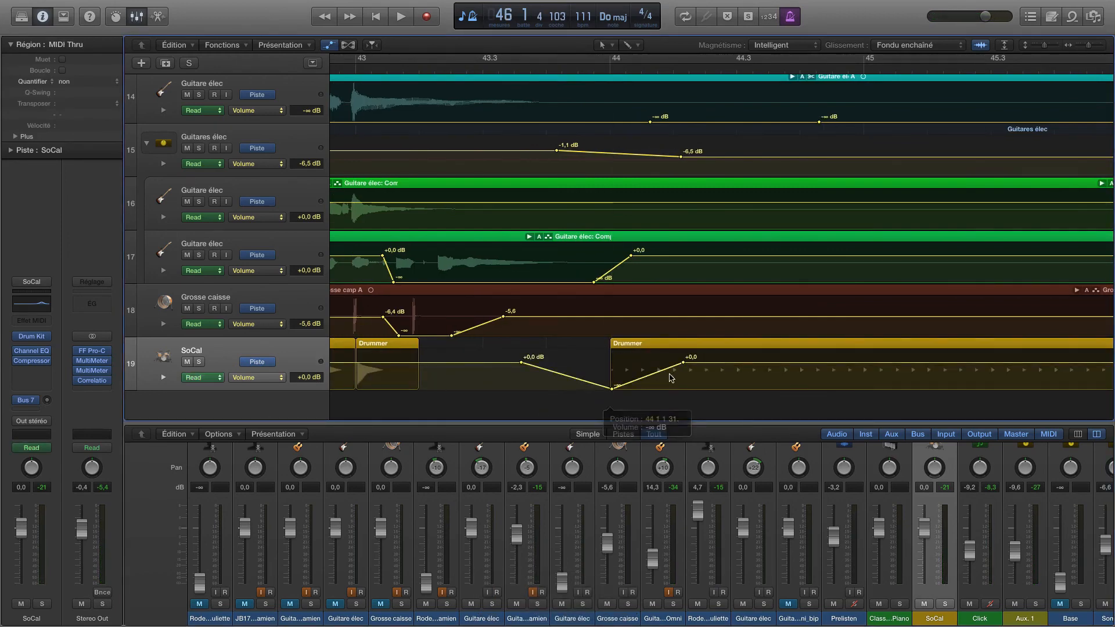
drag(684, 363, 748, 364)
Turn off the metronome click and play the song from bar 39 through the break to the end of the last Drummer region
scroll(551, 133, down, 5)
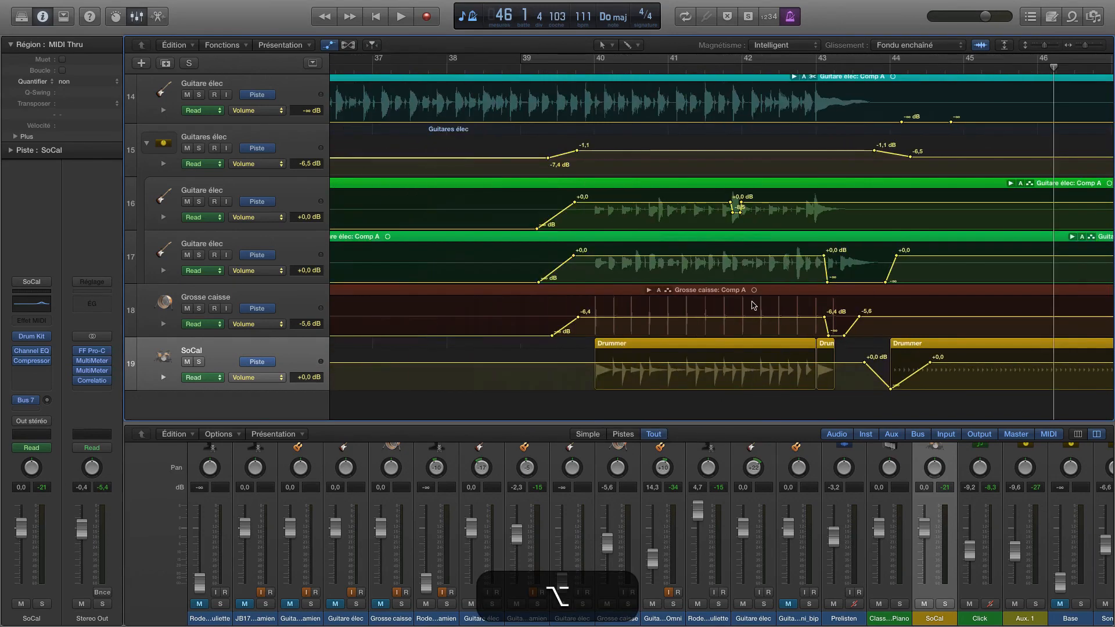
key(k)
click(522, 69)
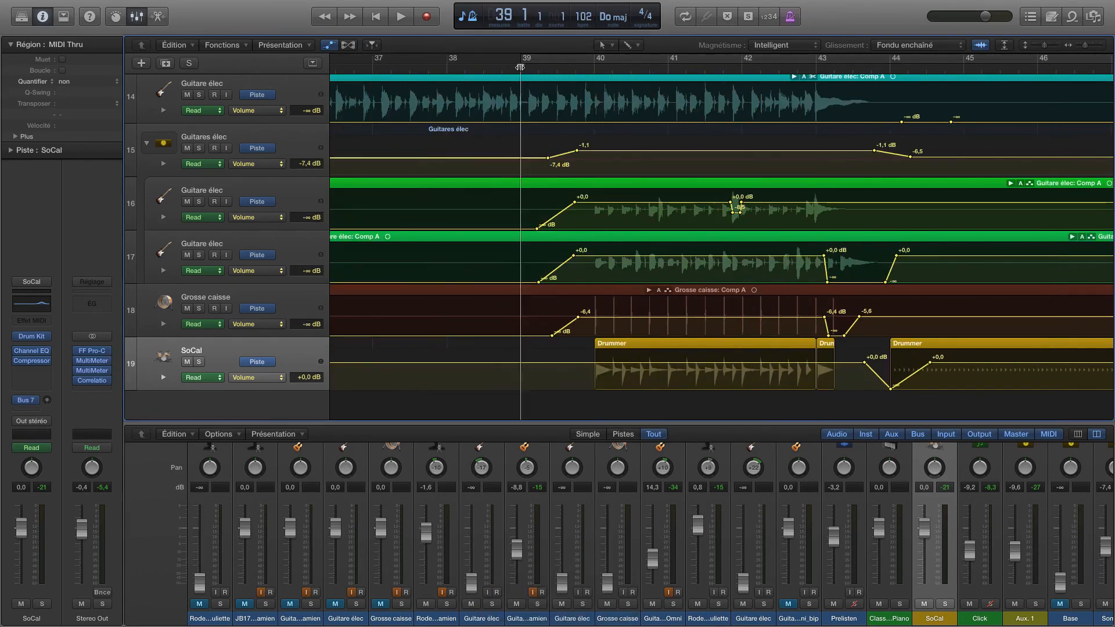
key(space)
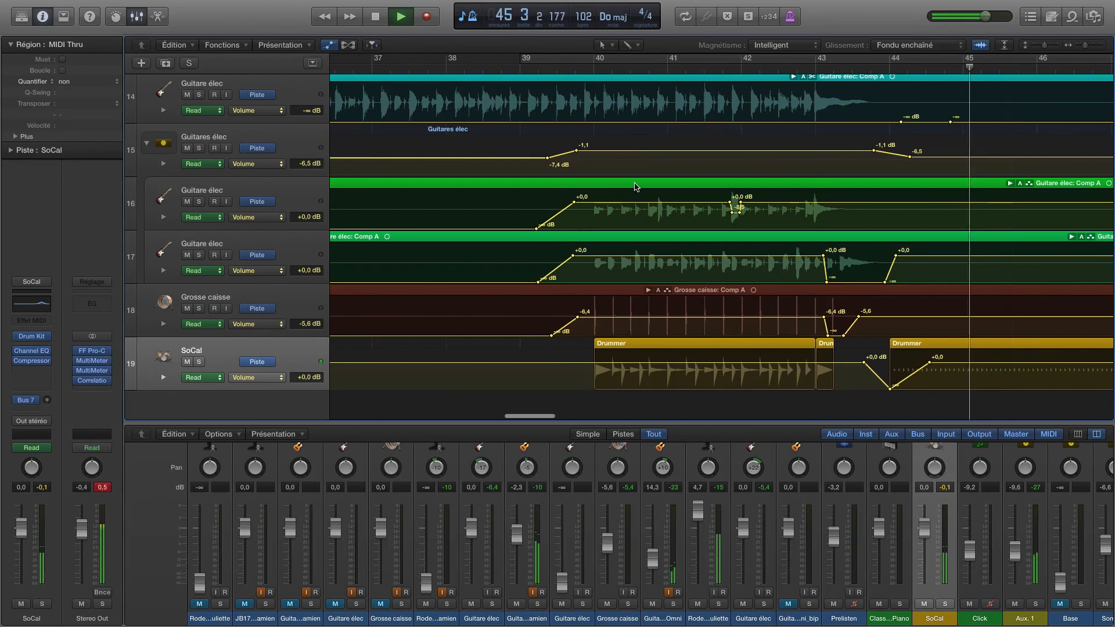
scroll(697, 238, right, 5)
scroll(763, 319, right, 2)
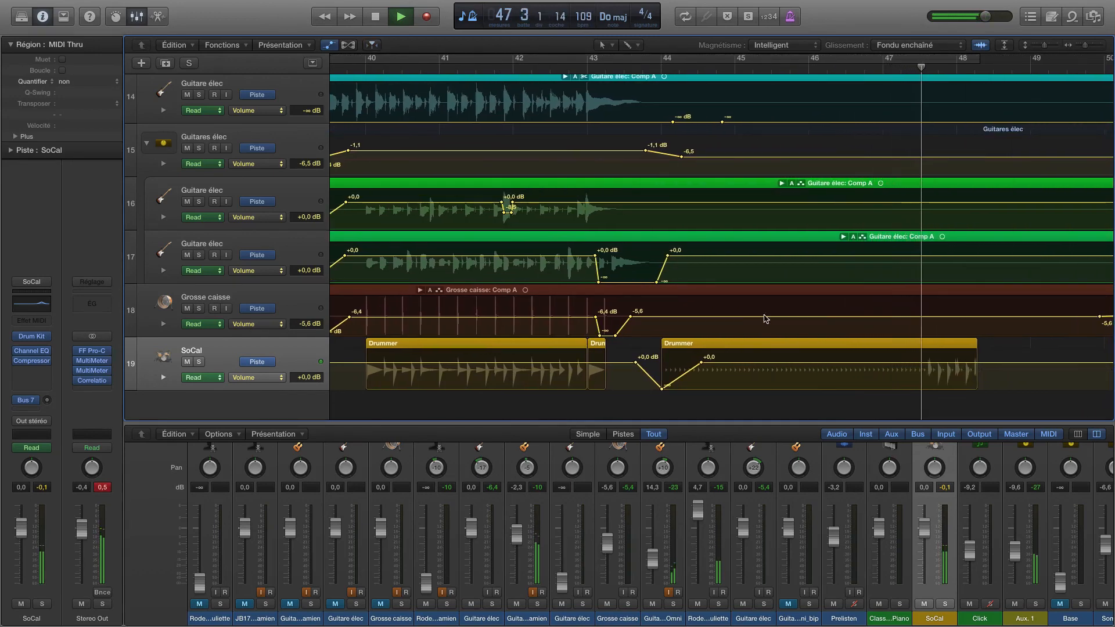
key(space)
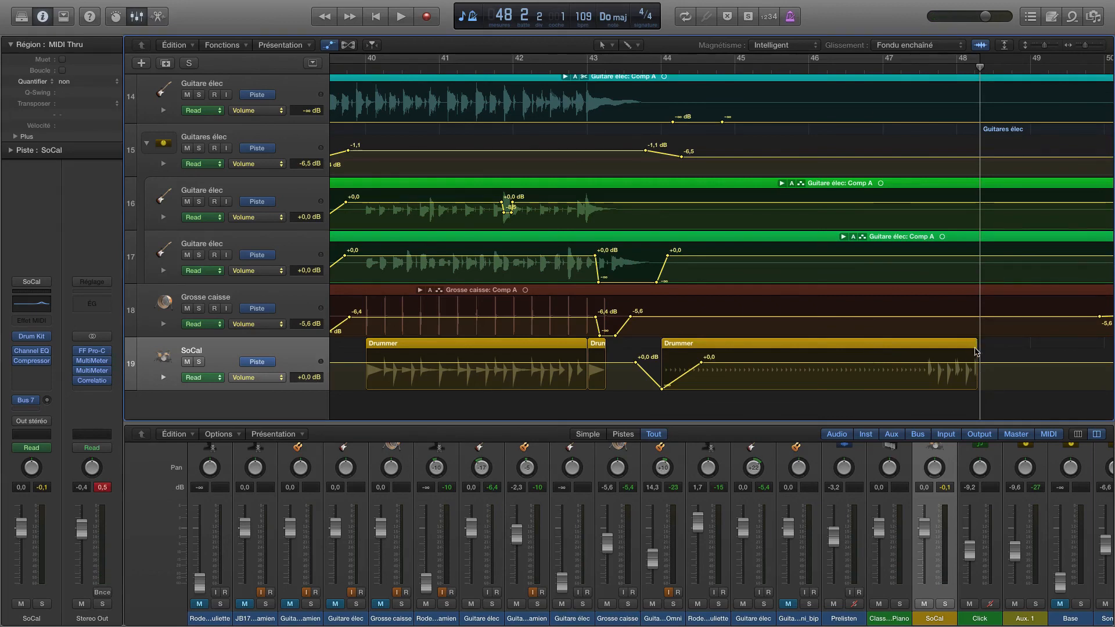
Extend the last Drummer region to about the middle of bar 49 and place the playhead at bar 47
drag(975, 351, 1060, 361)
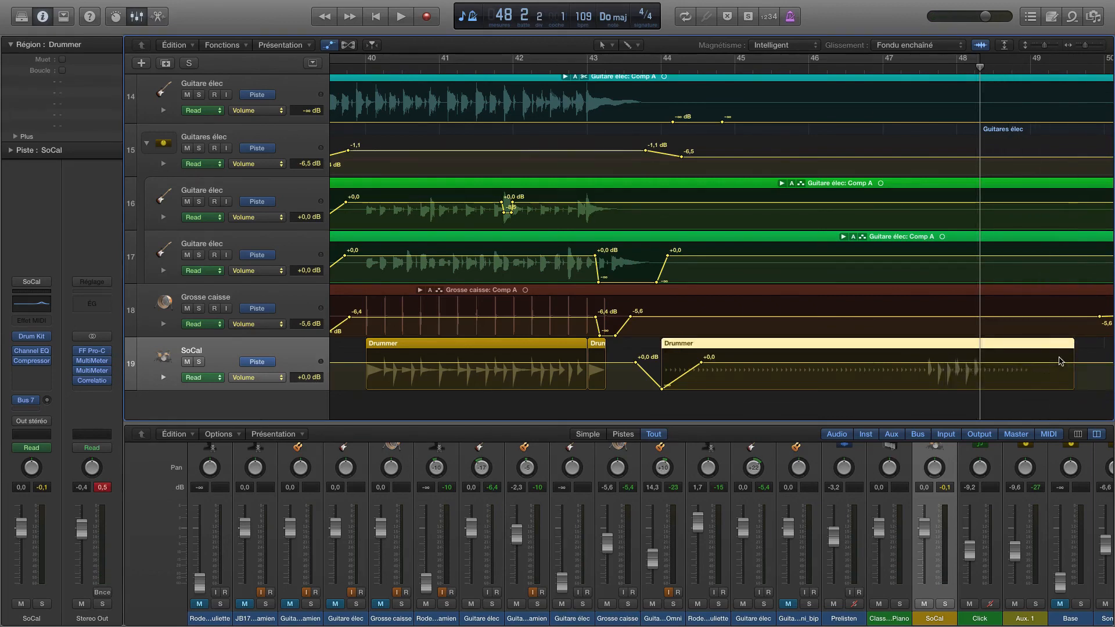
scroll(1060, 361, right, 3)
click(850, 68)
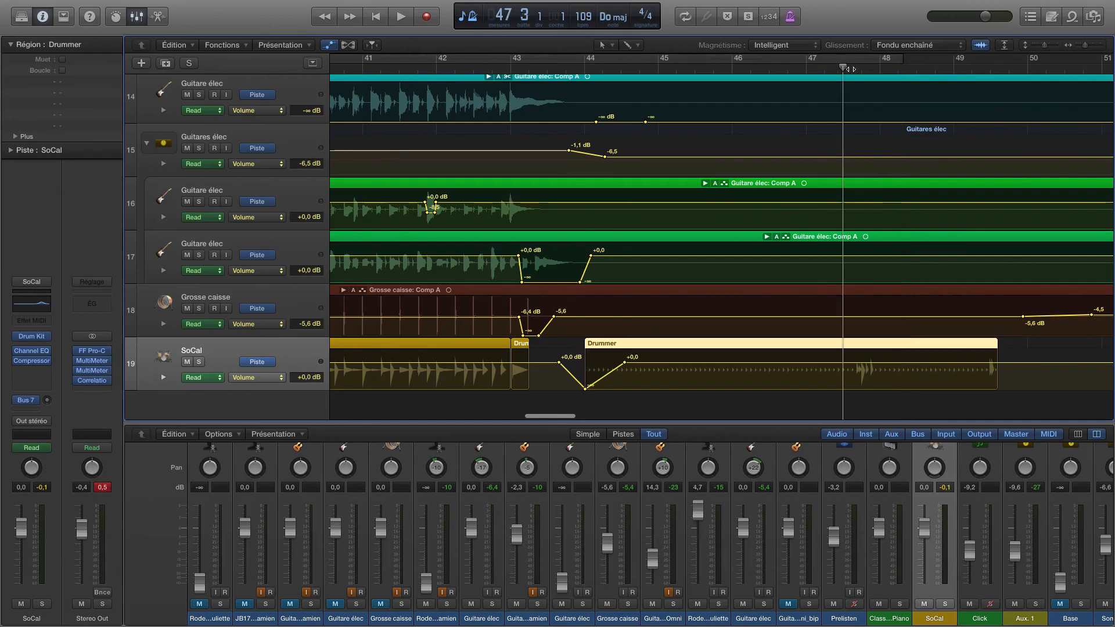
key(comma)
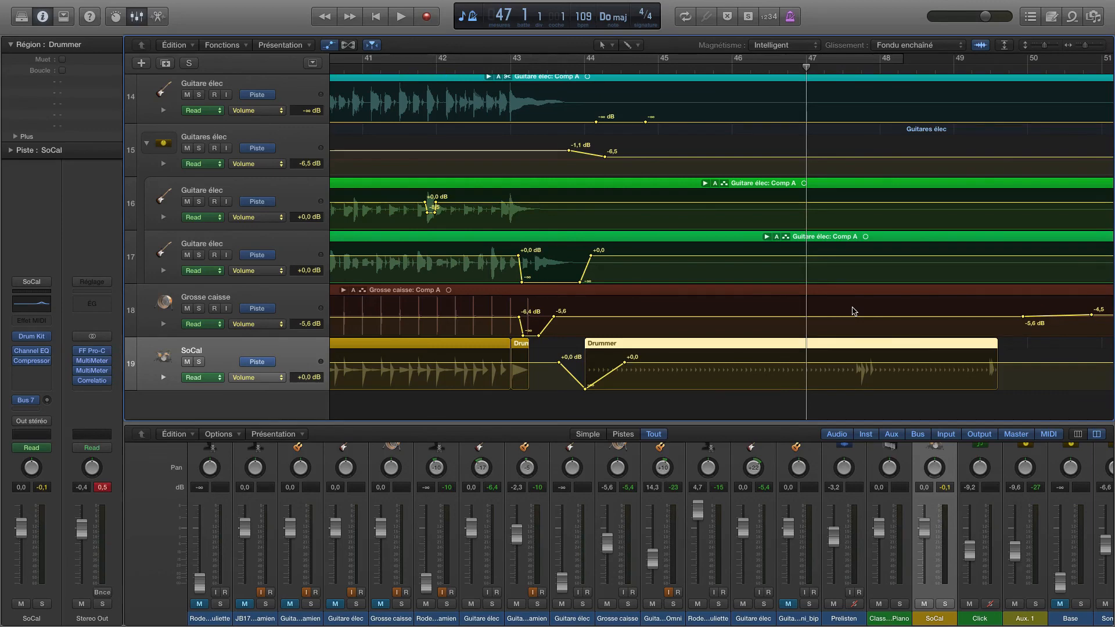
scroll(532, 272, left, 3)
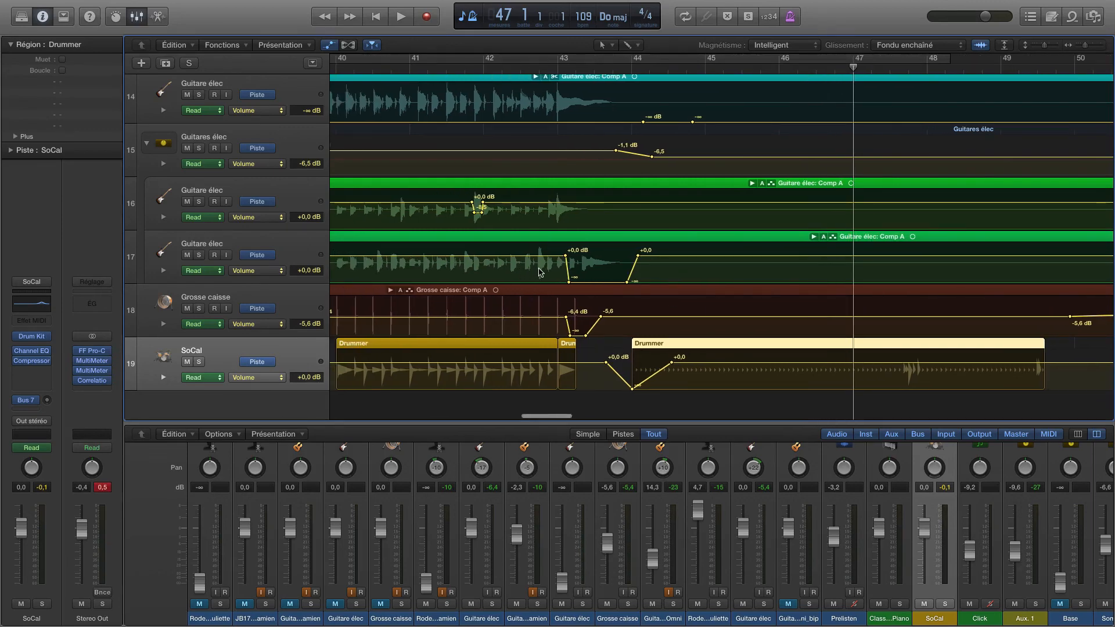